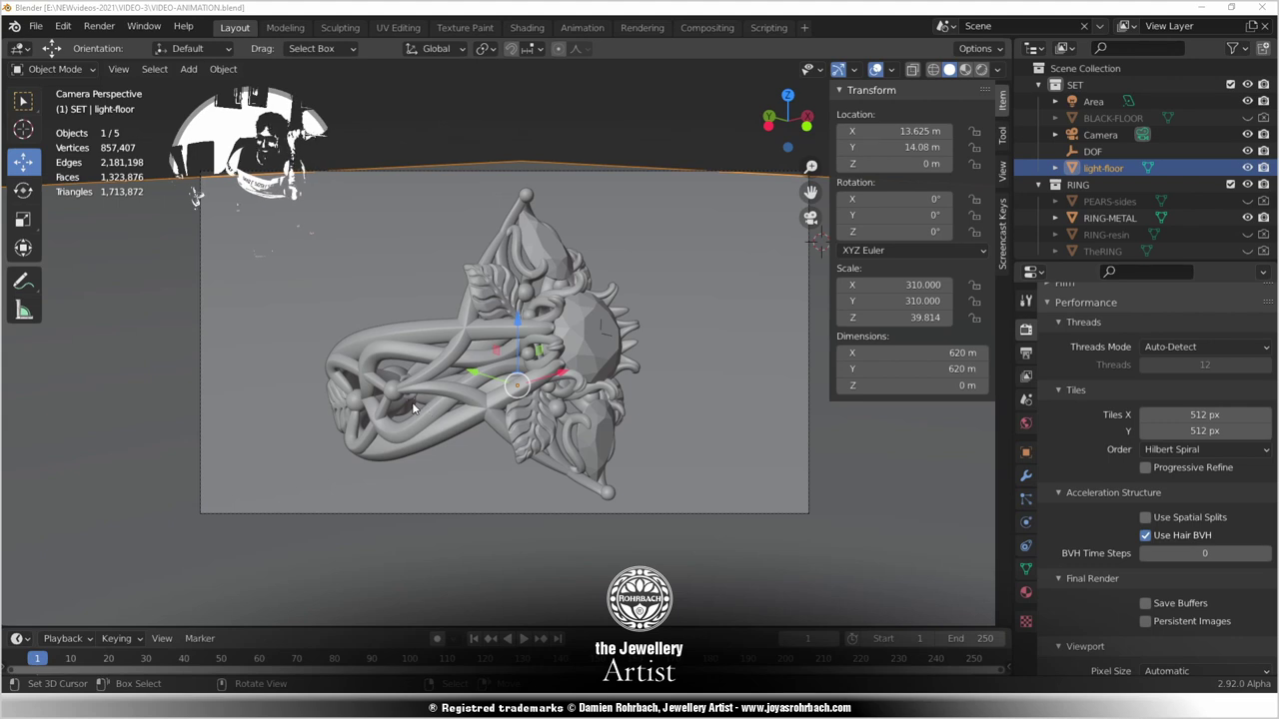
Preview rendered shading, return to solid view, and select the camera from top view.
click(982, 70)
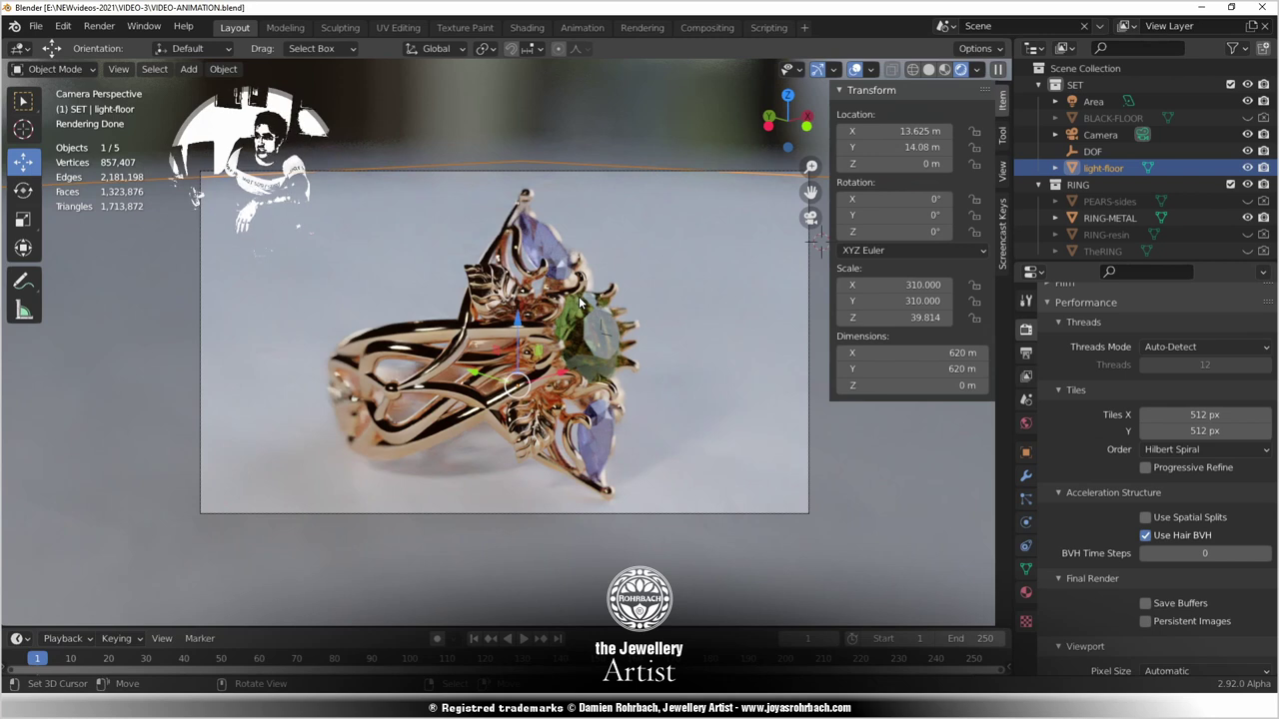
click(929, 69)
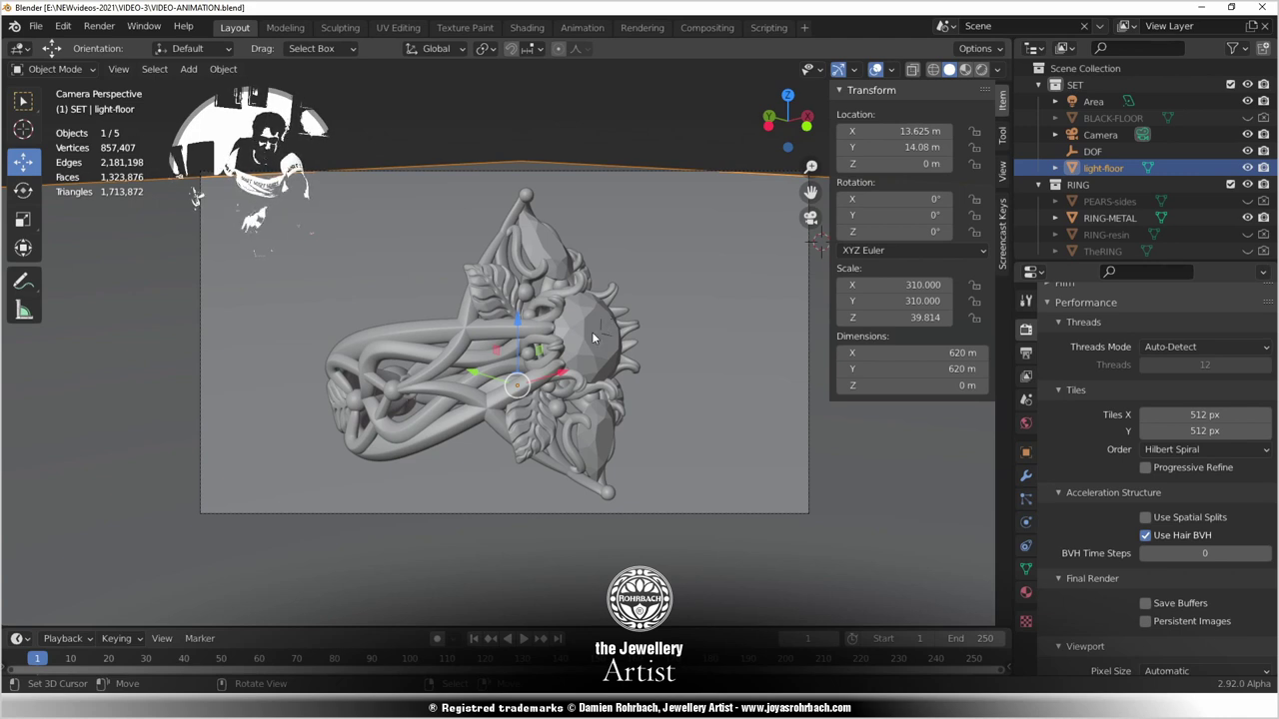
key(KP_7)
scroll(485, 380, down, 5)
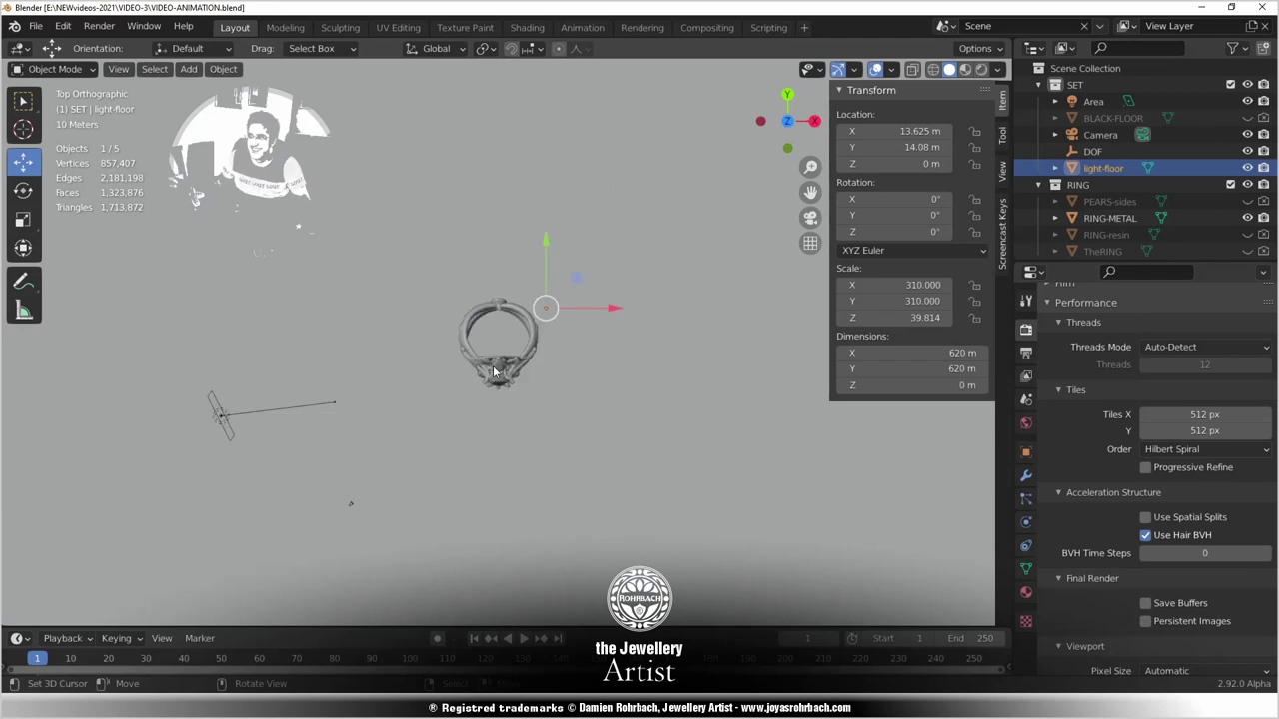
click(350, 505)
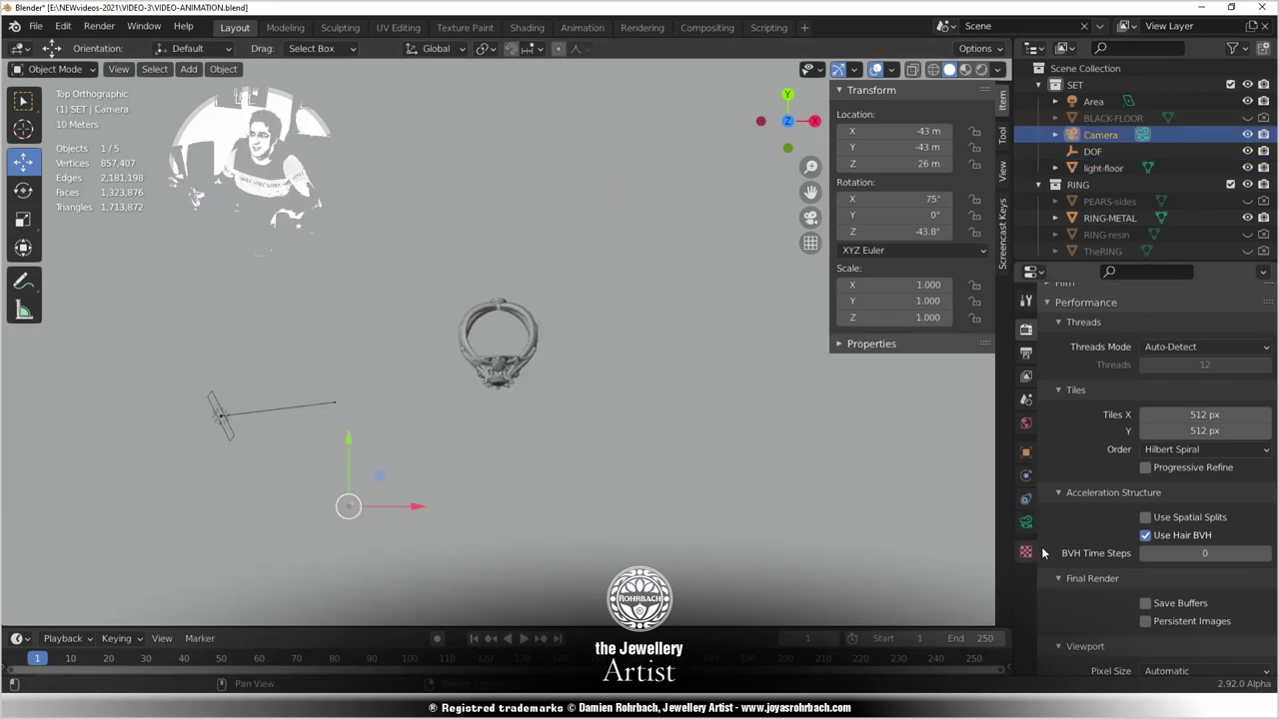
Set the camera's viewport display size to 150 m and save the file.
click(1026, 521)
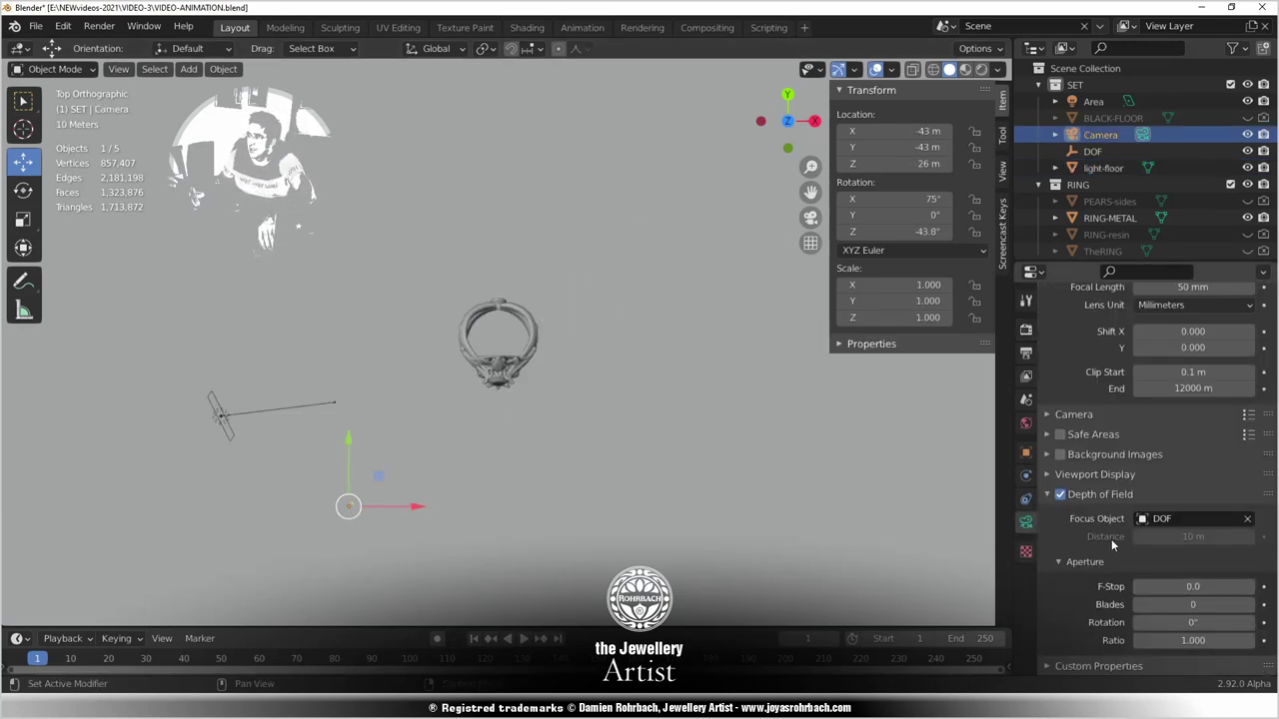
scroll(1111, 545, up, 4)
scroll(1111, 543, down, 3)
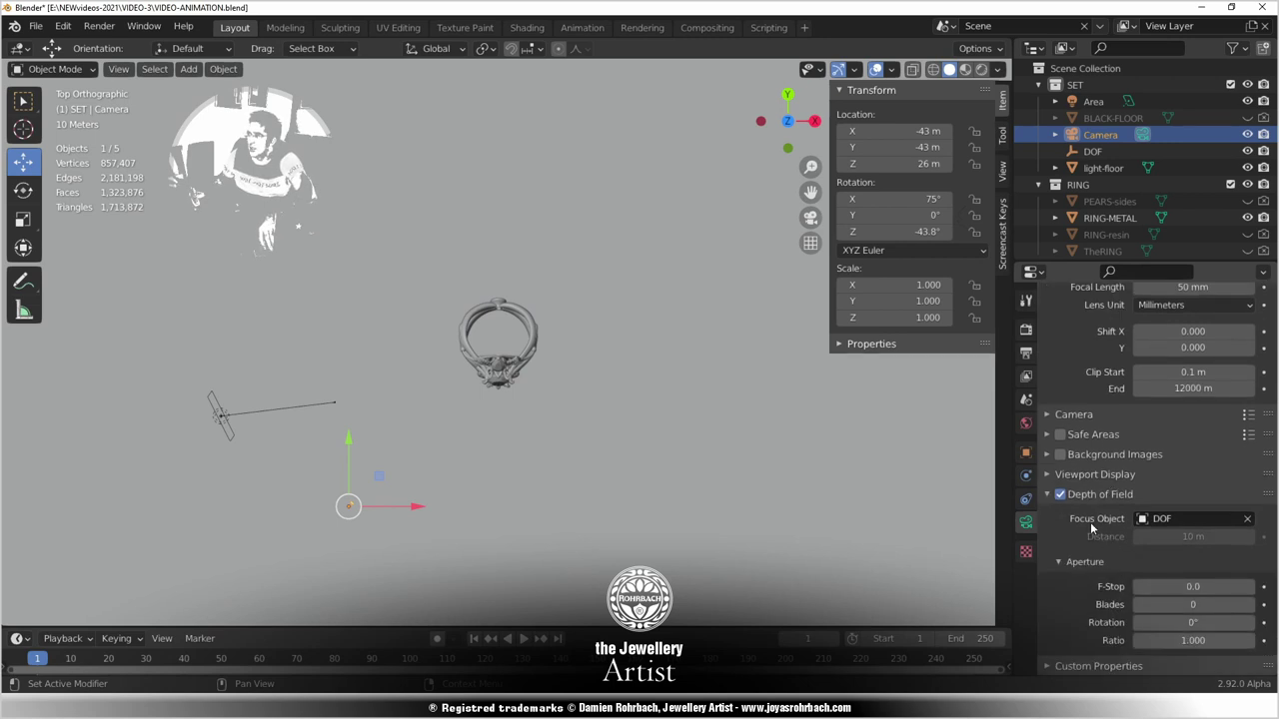
click(1050, 479)
click(1202, 497)
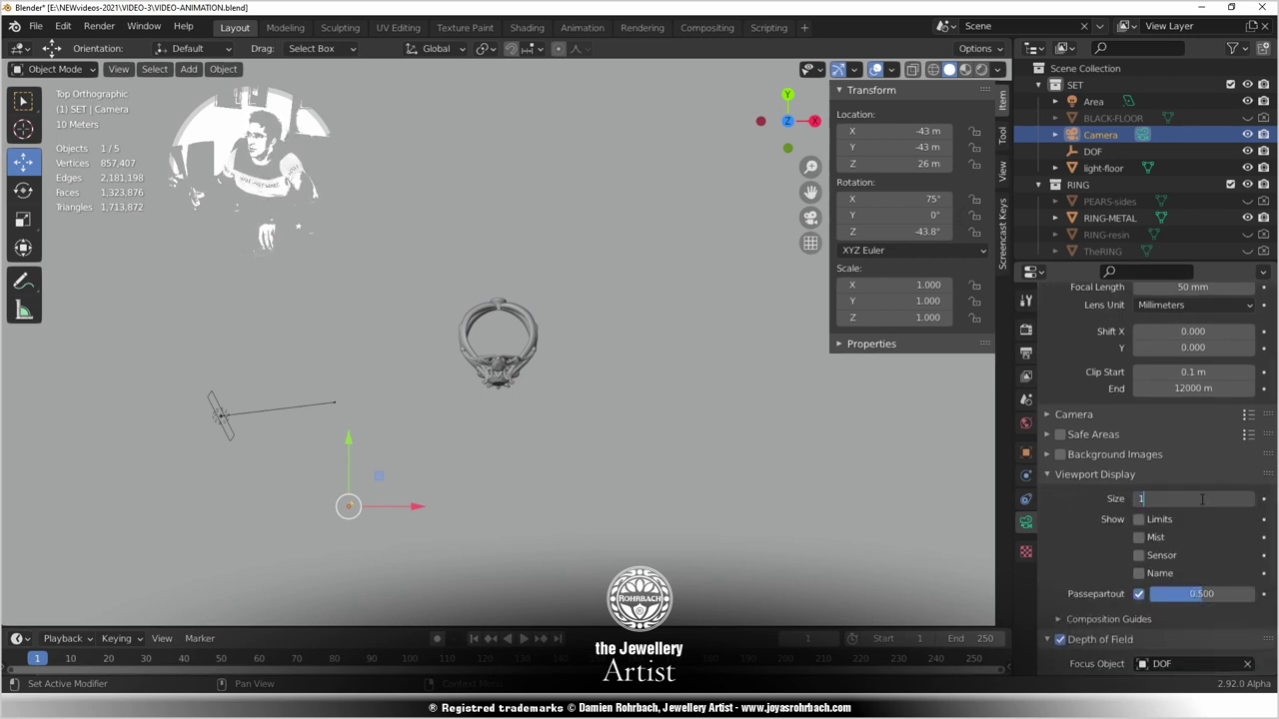
text(150)
key(Return)
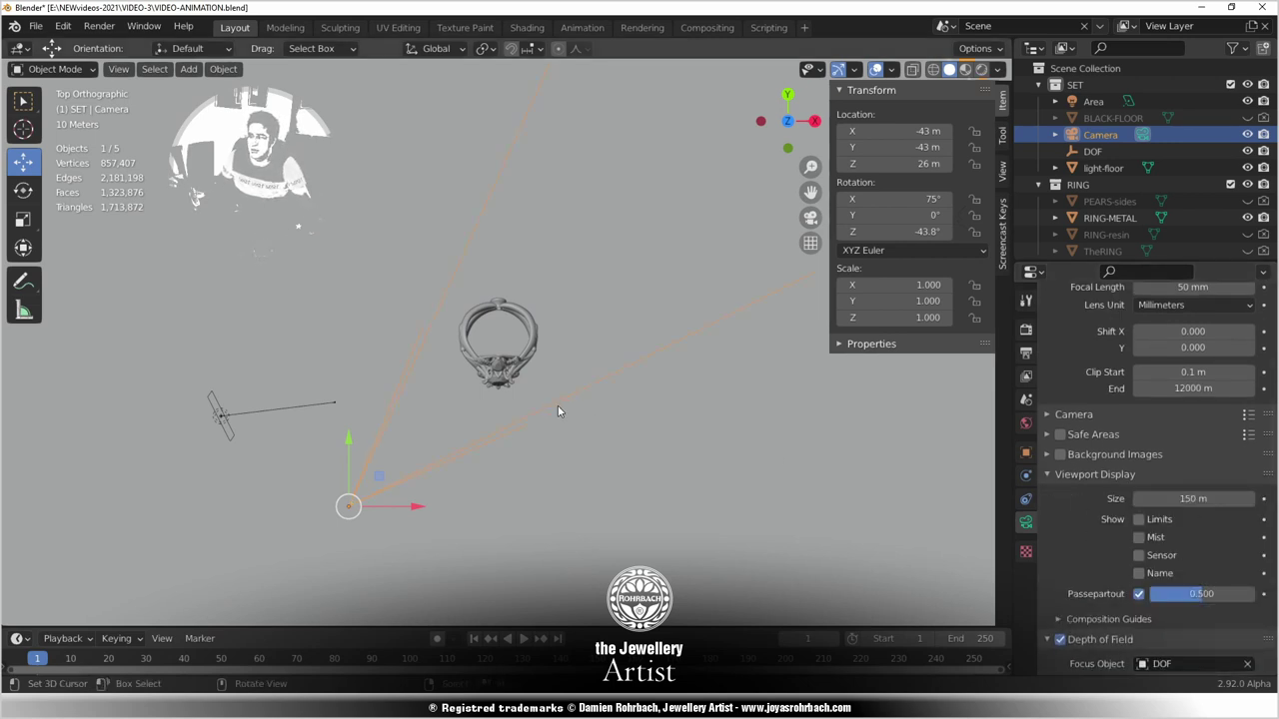
key(ctrl+s)
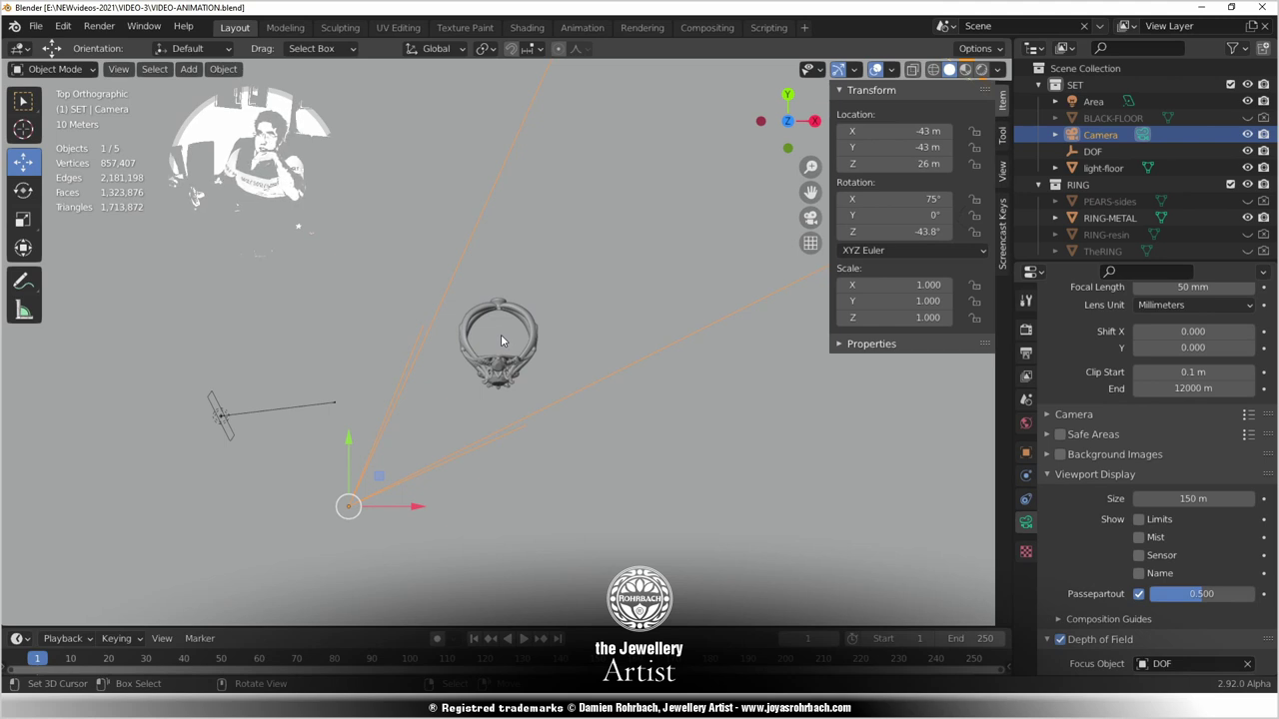
Add a Bezier circle and scale it up to about 66.5 (133 m across).
click(188, 69)
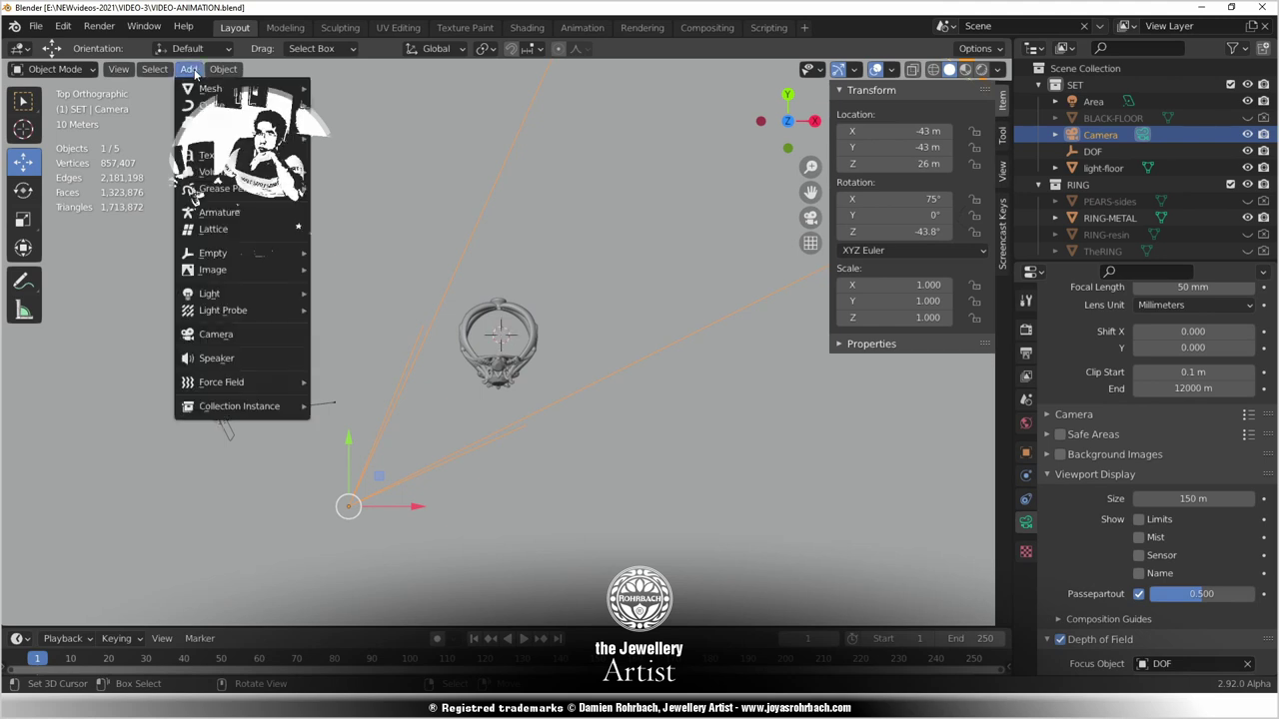
mouse_move(260, 104)
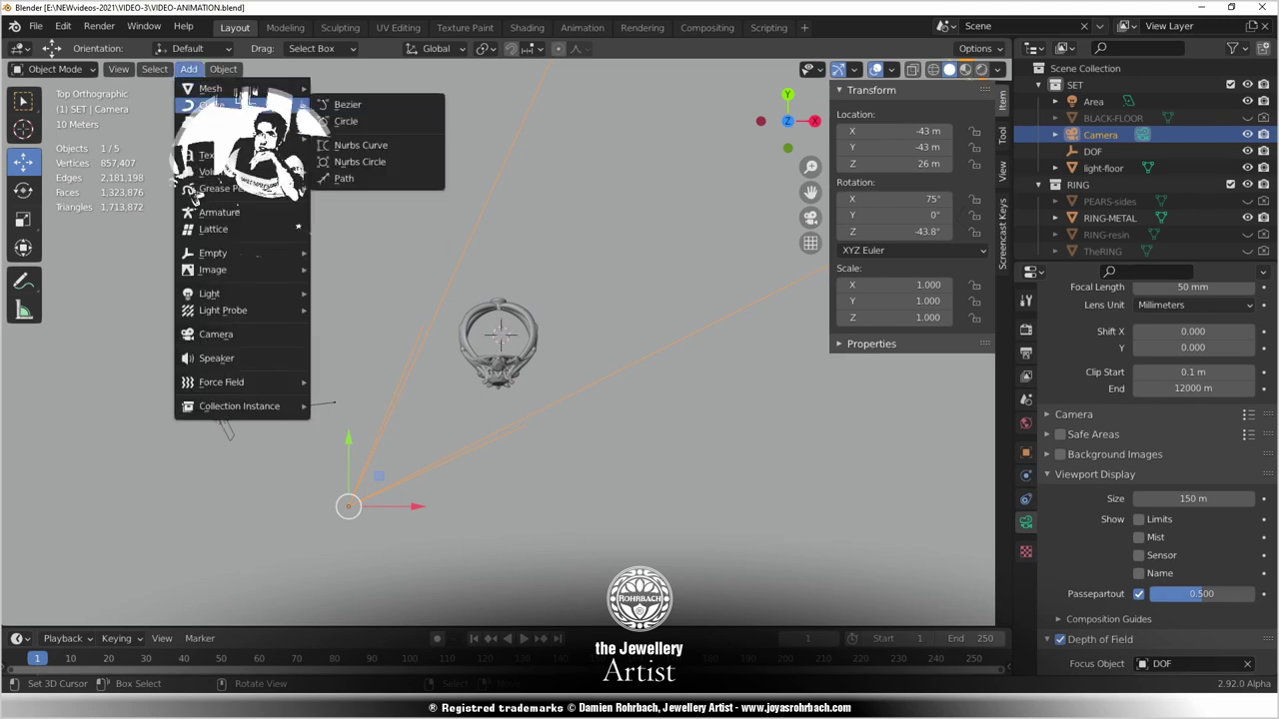
click(343, 121)
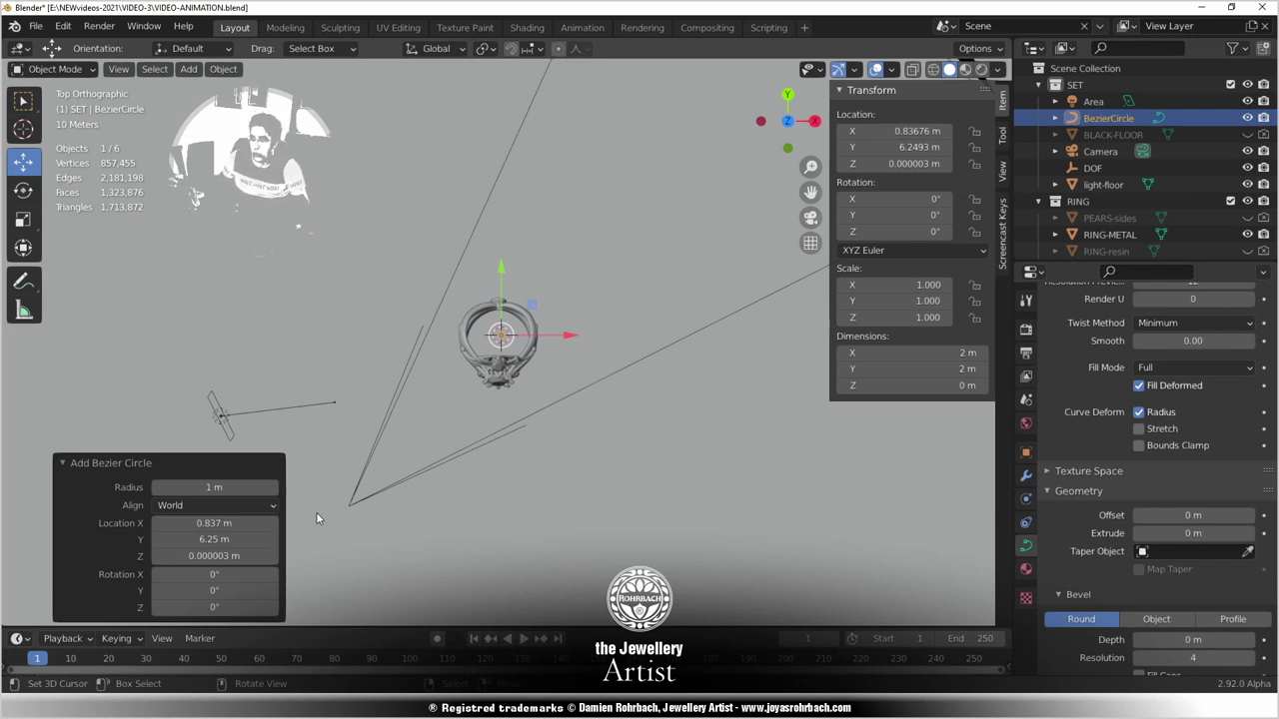
key(s)
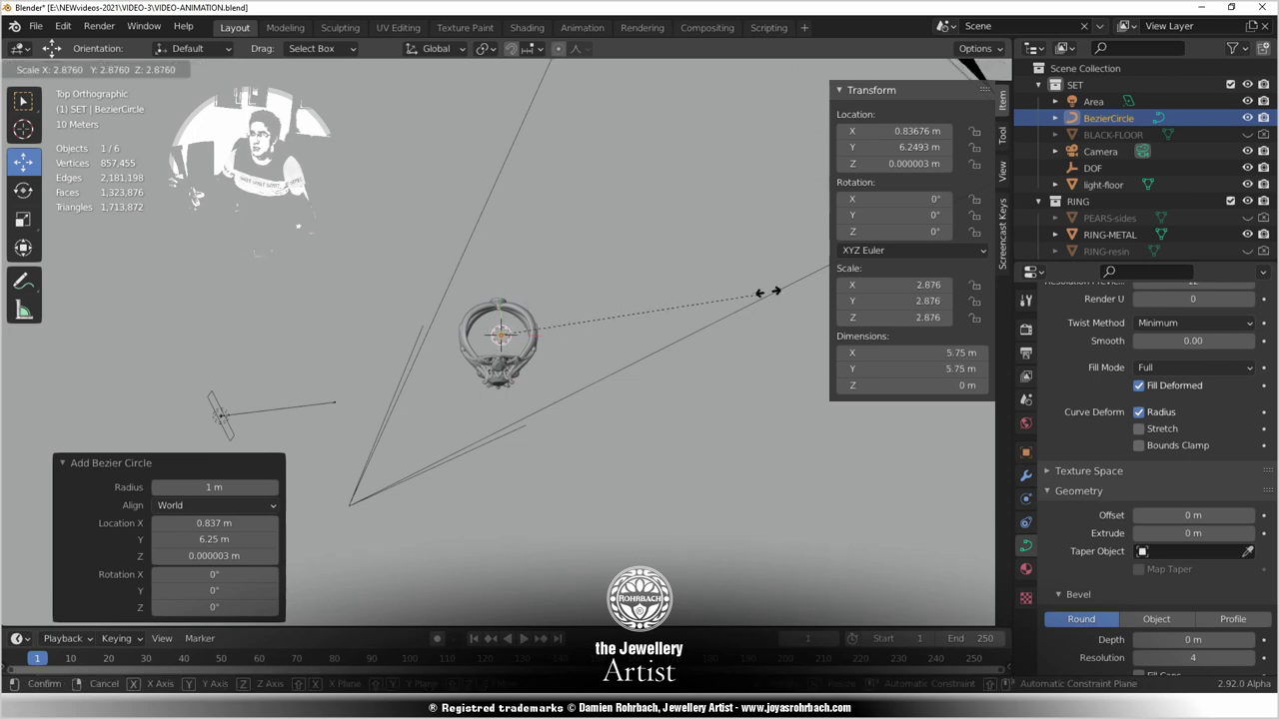
click(567, 328)
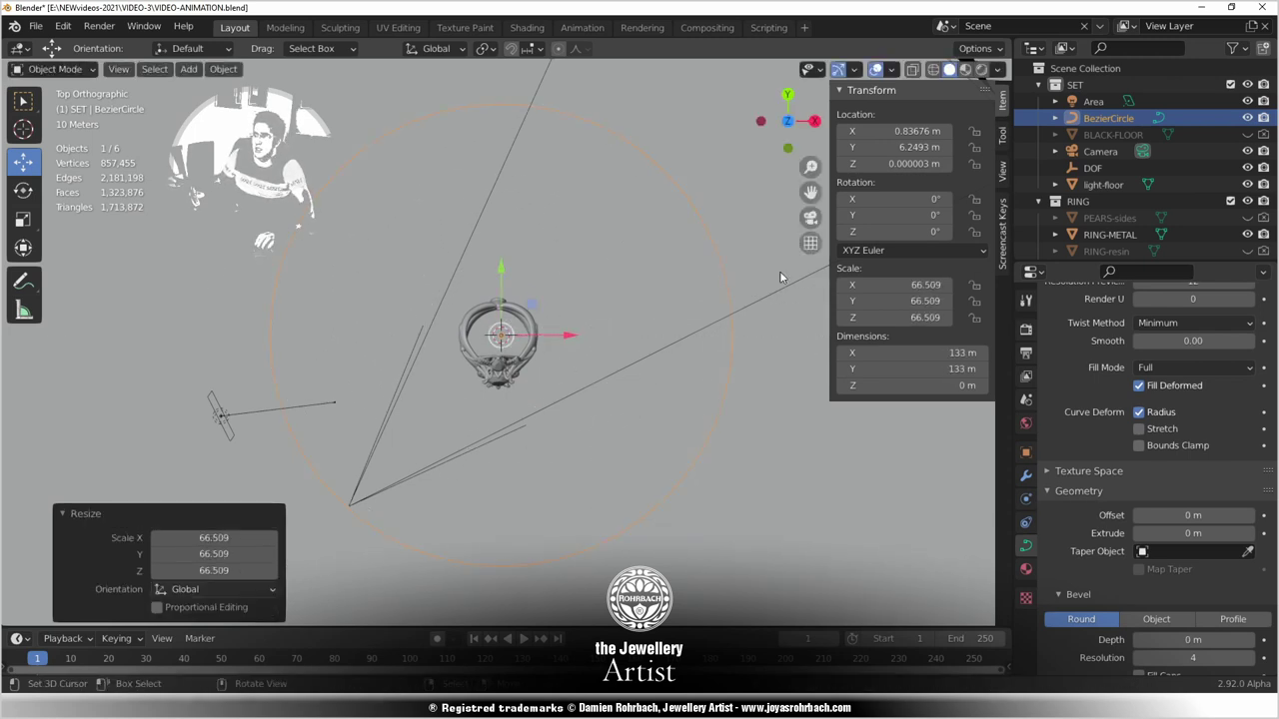
Centre the Bezier circle at X 0 and Y 0.
click(907, 132)
text(0)
key(Tab)
text(0)
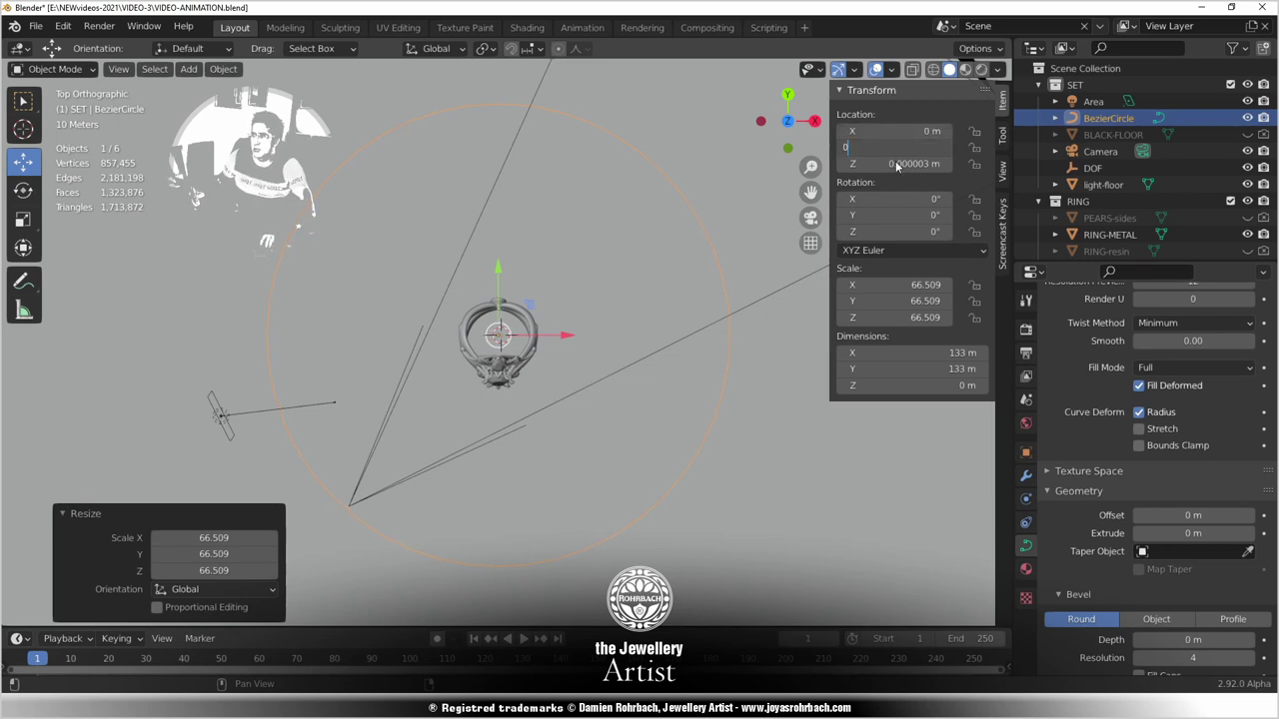
key(Return)
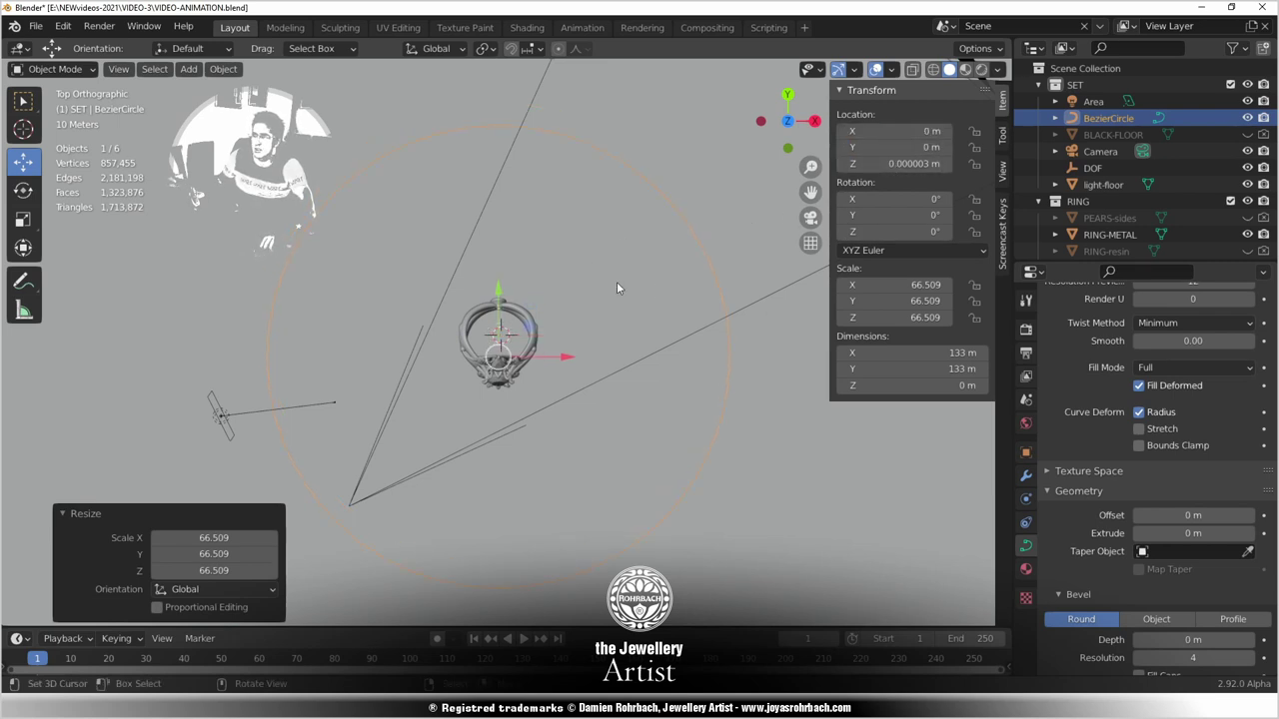
Select the Bezier circle and slide it along Y to 7.6567 m.
click(520, 319)
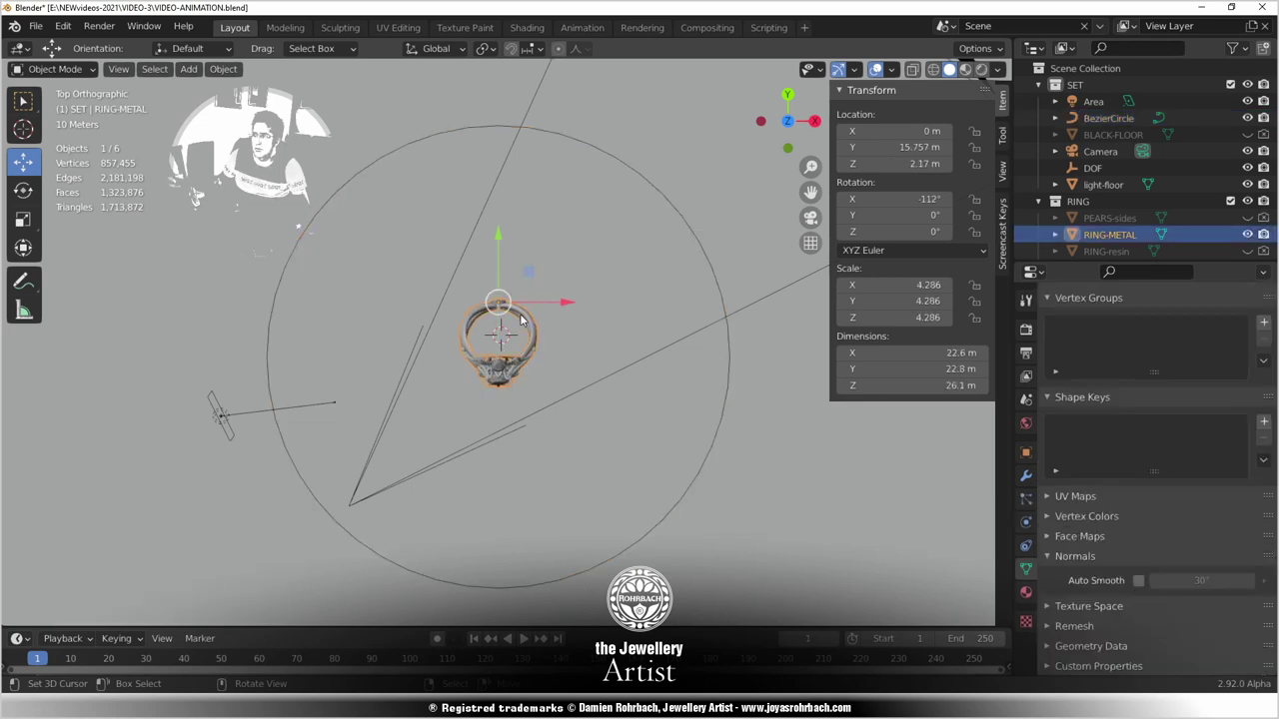
click(692, 229)
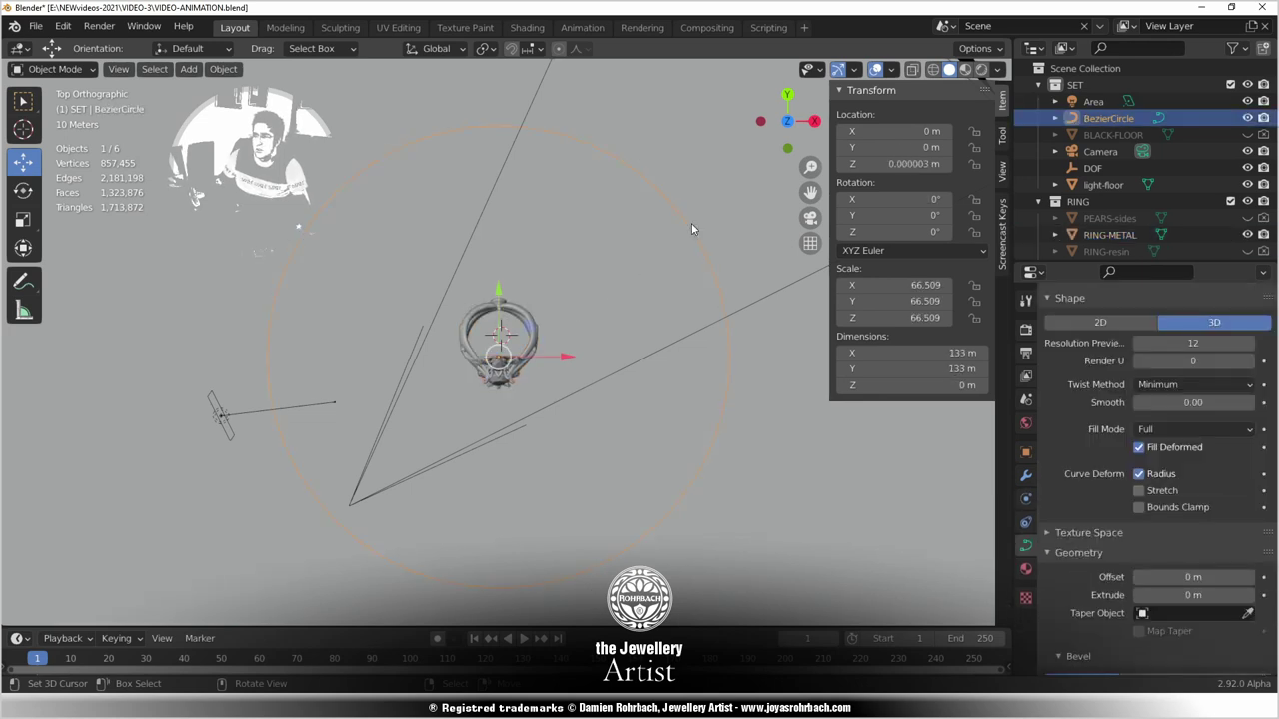
drag(506, 291, 514, 262)
From front view, raise the circle 26.033 m along Z and orbit to check it.
key(KP_1)
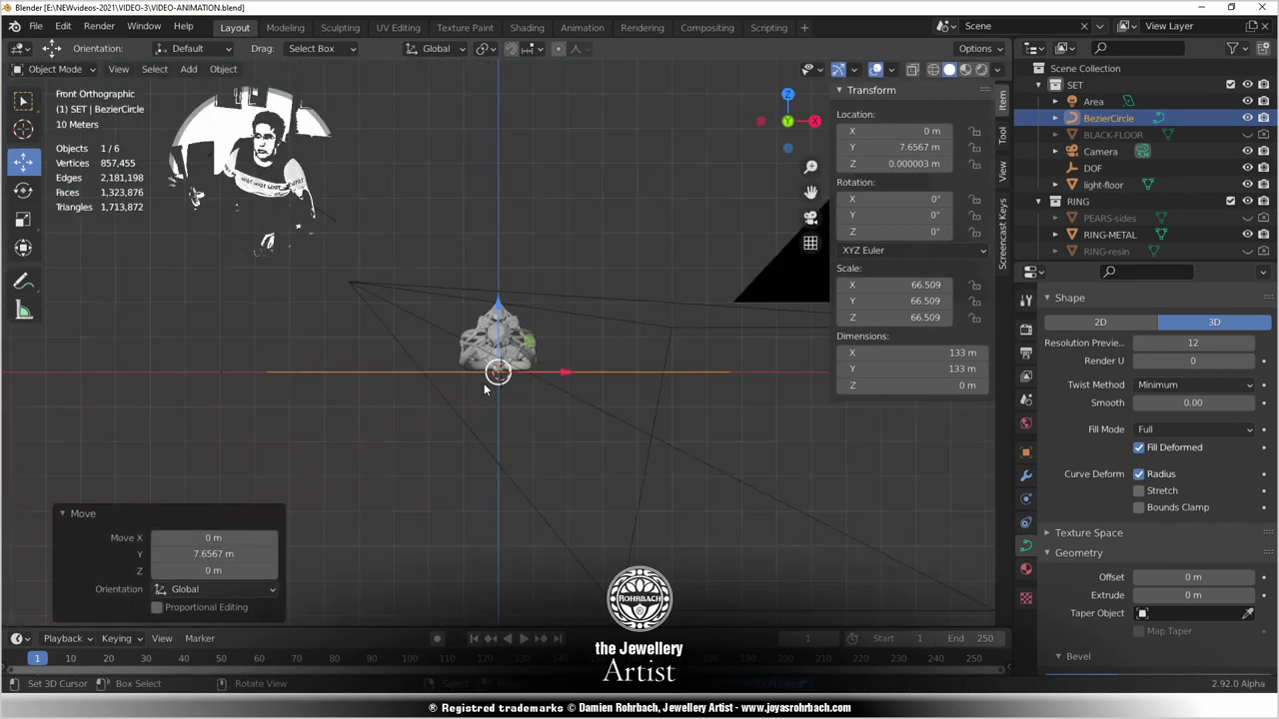
drag(498, 308, 520, 213)
middle_drag(370, 316, 509, 467)
scroll(443, 365, down, 2)
scroll(510, 468, up, 3)
scroll(496, 414, down, 4)
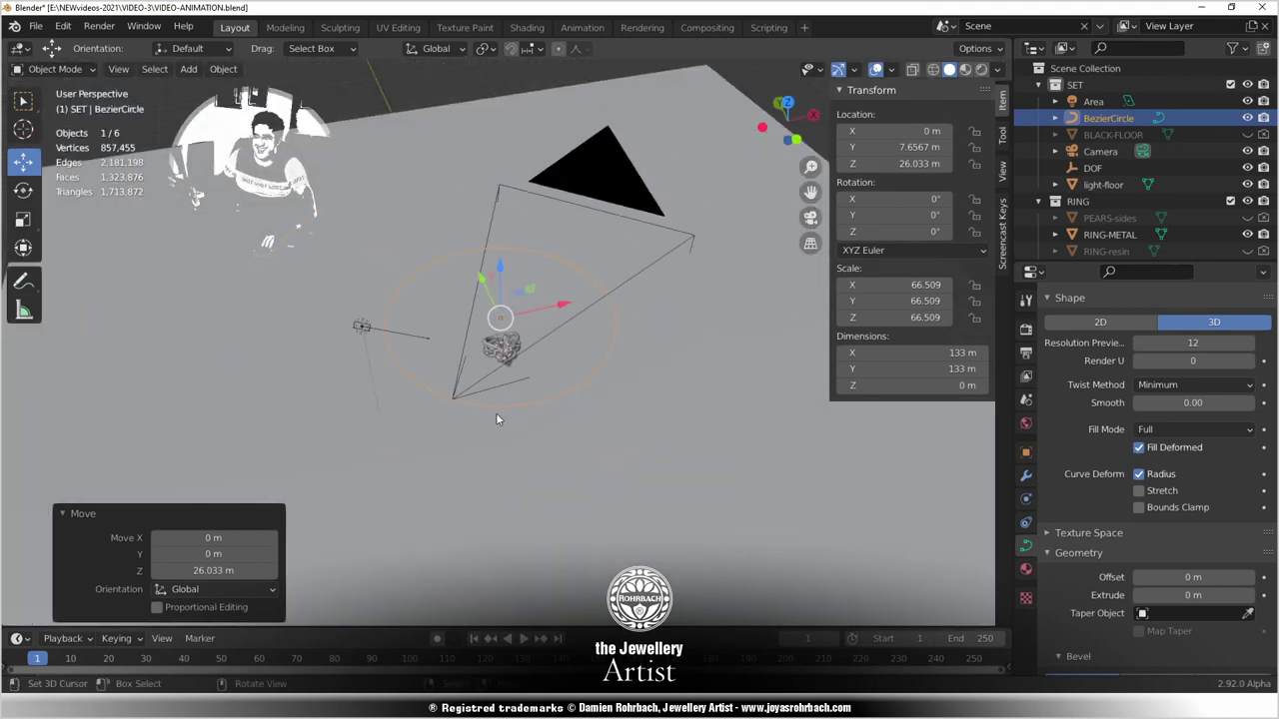
scroll(496, 415, up, 4)
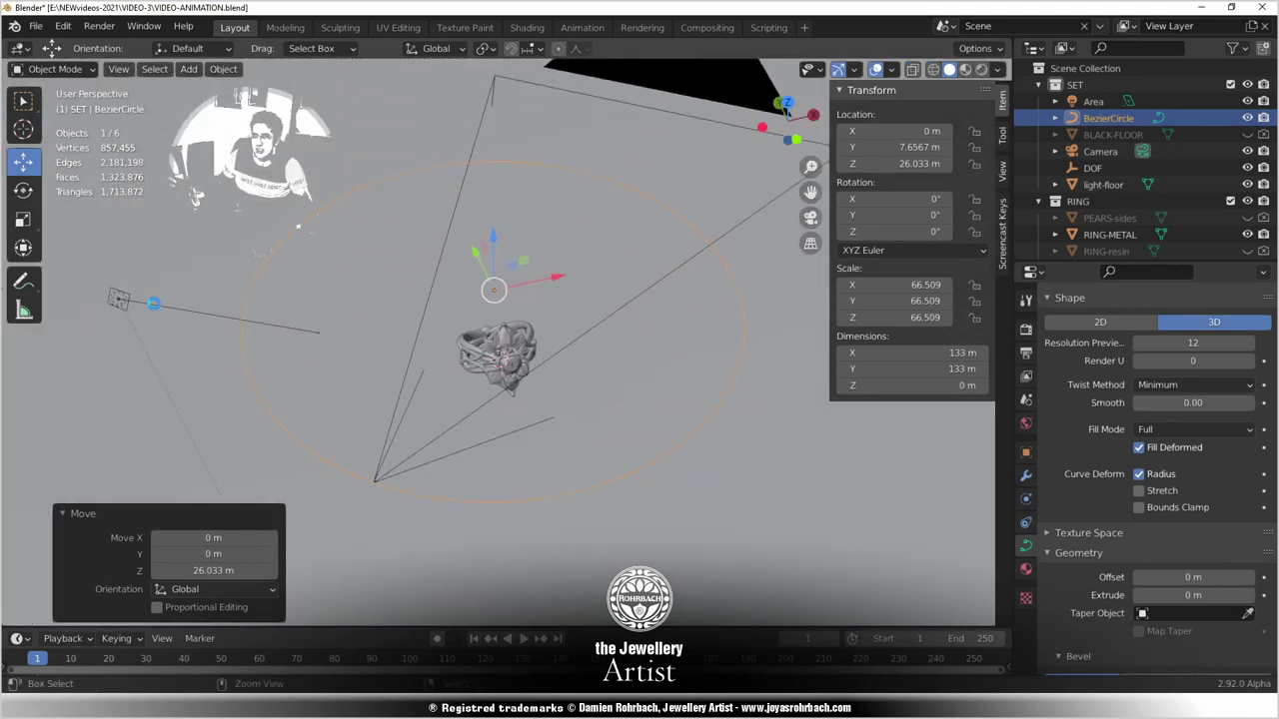
scroll(220, 344, down, 3)
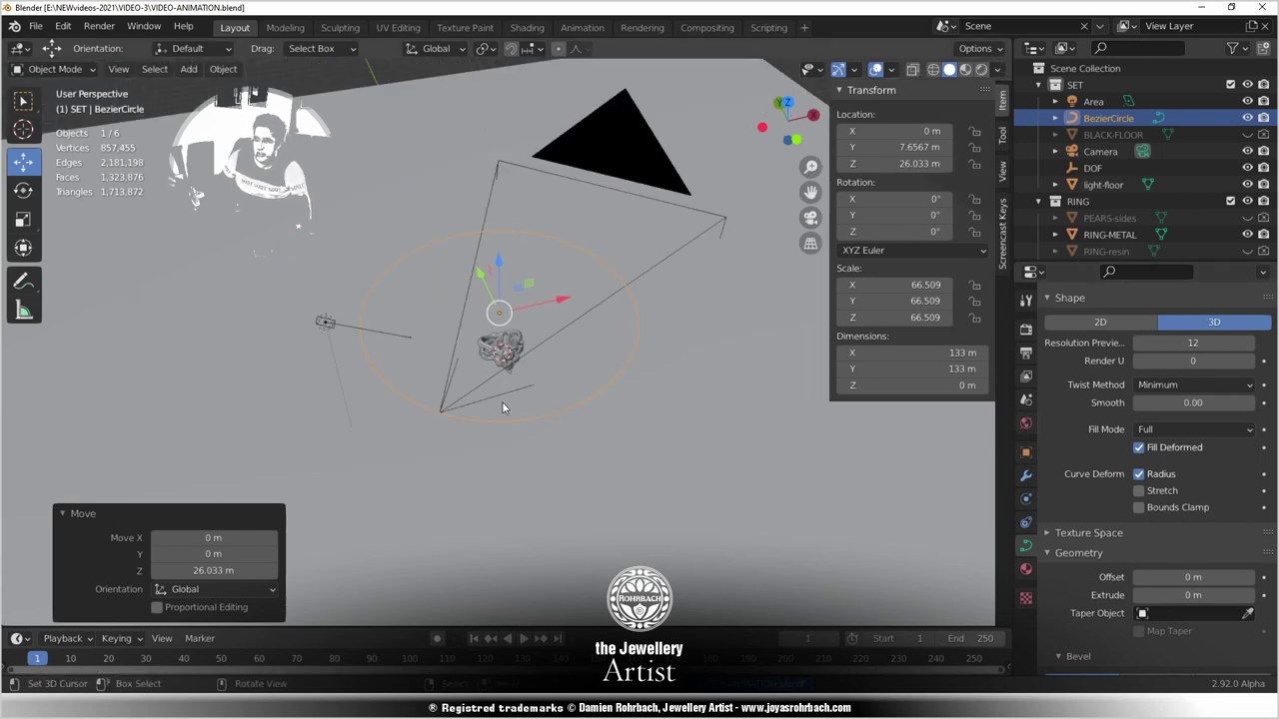
scroll(505, 403, up, 5)
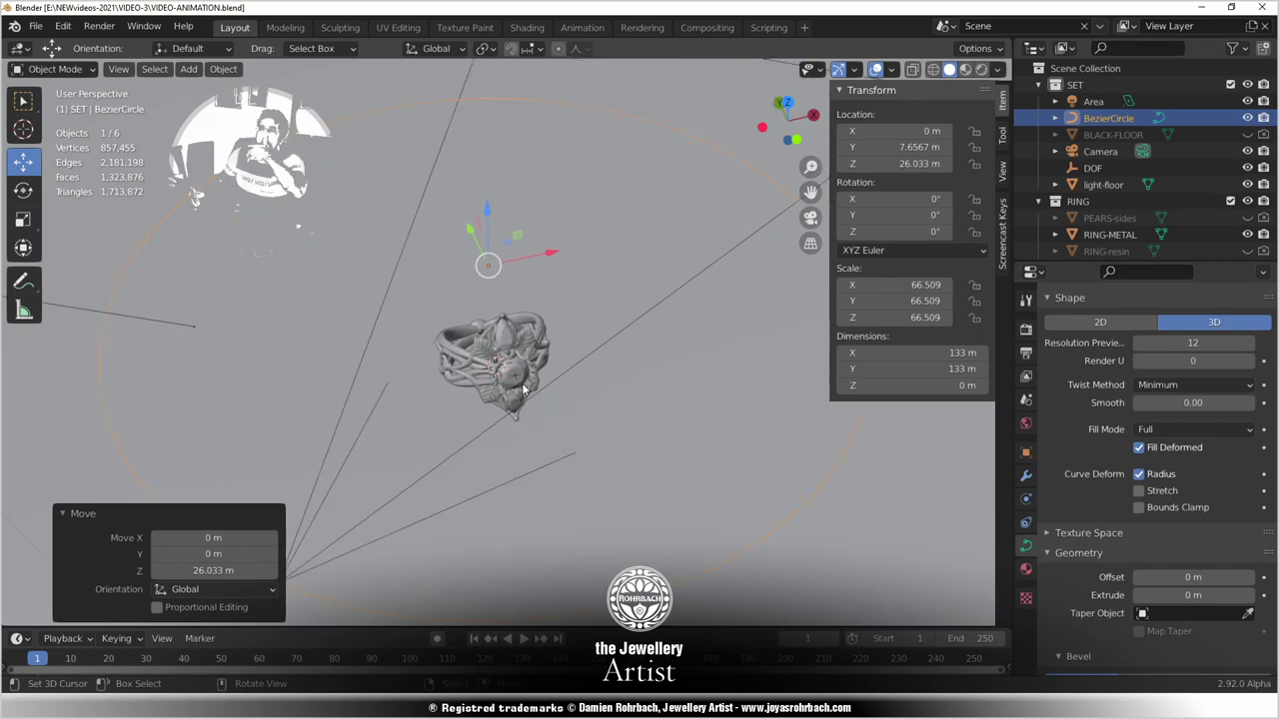
Duplicate the camera in place, hide the original camera, and save the file.
click(457, 451)
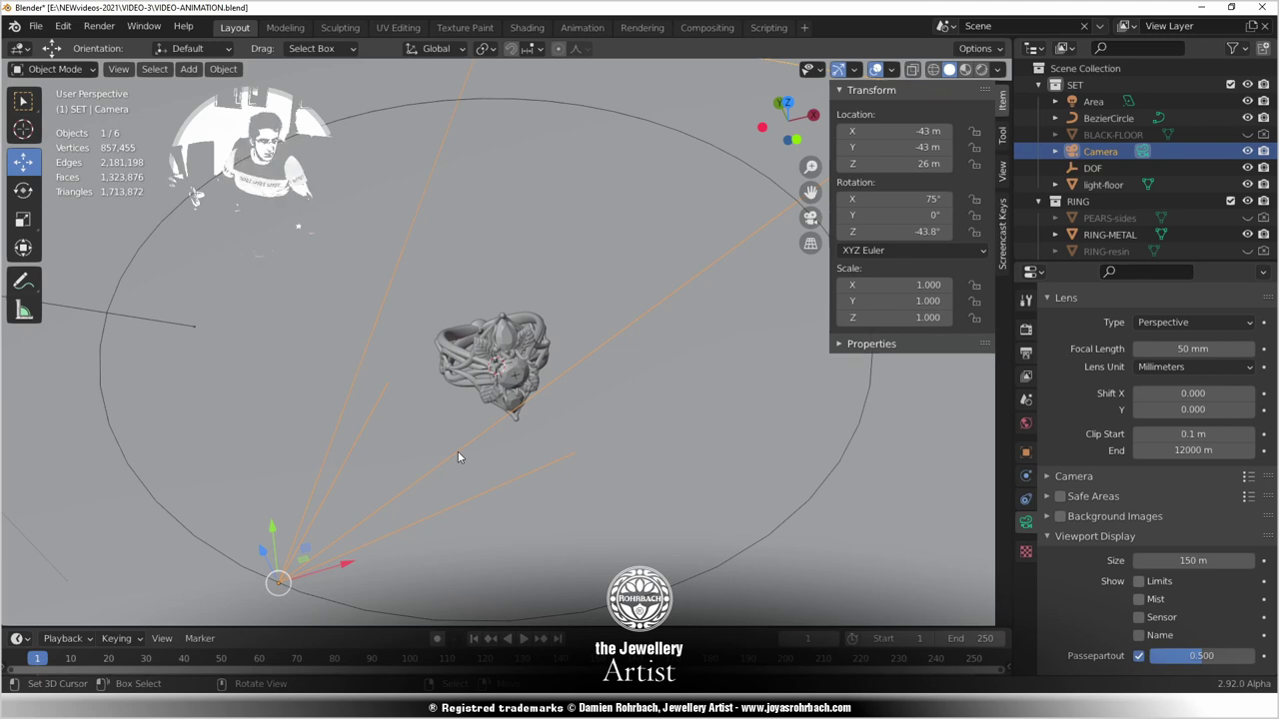
key(shift+d)
key(Escape)
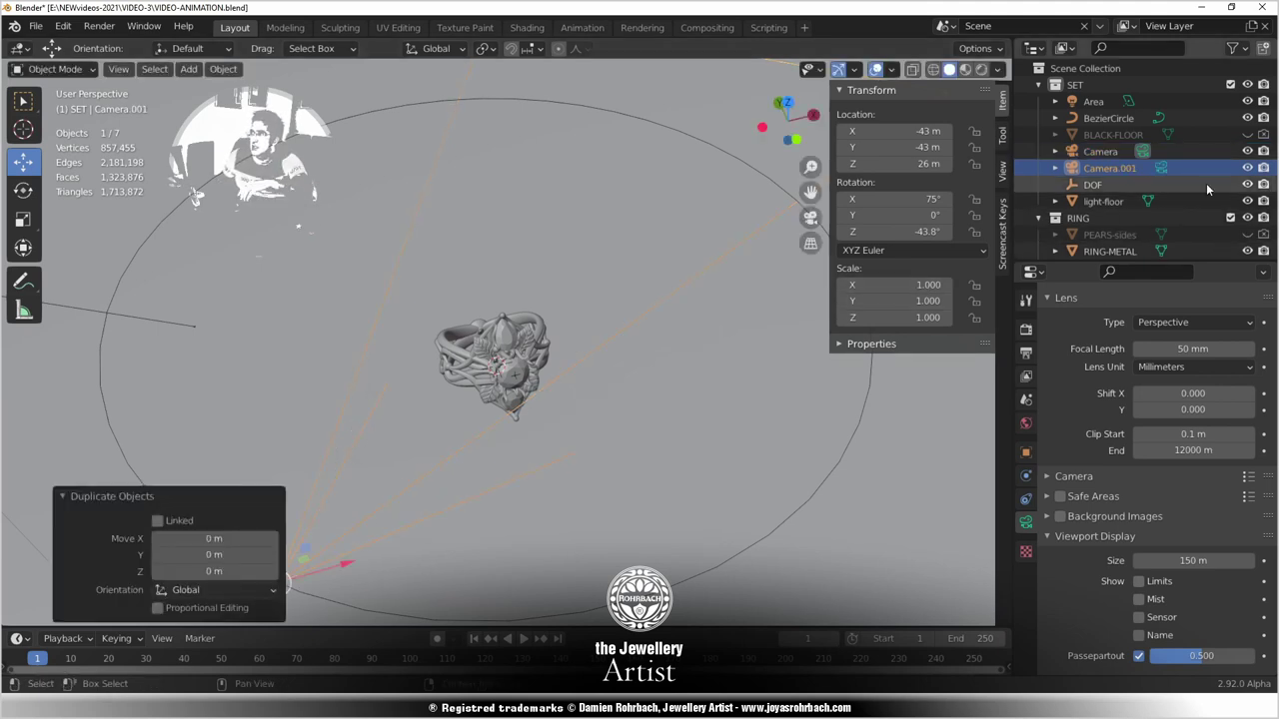
click(1246, 151)
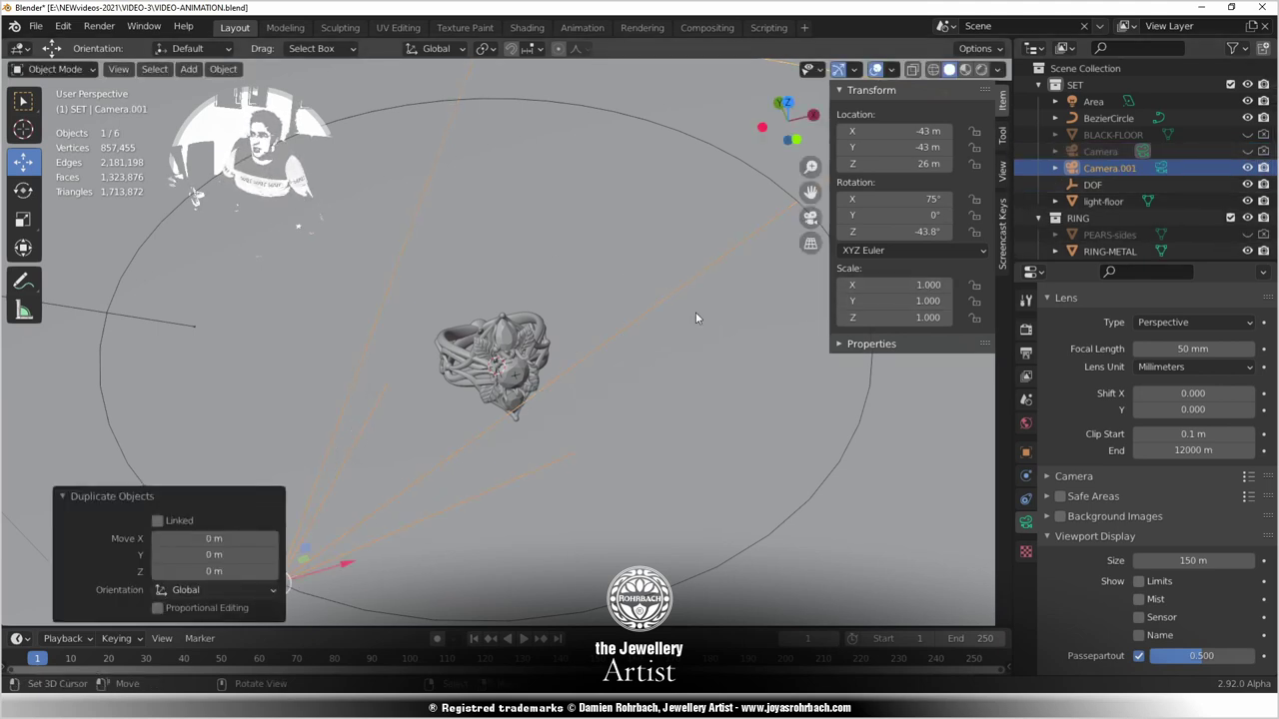
key(ctrl+s)
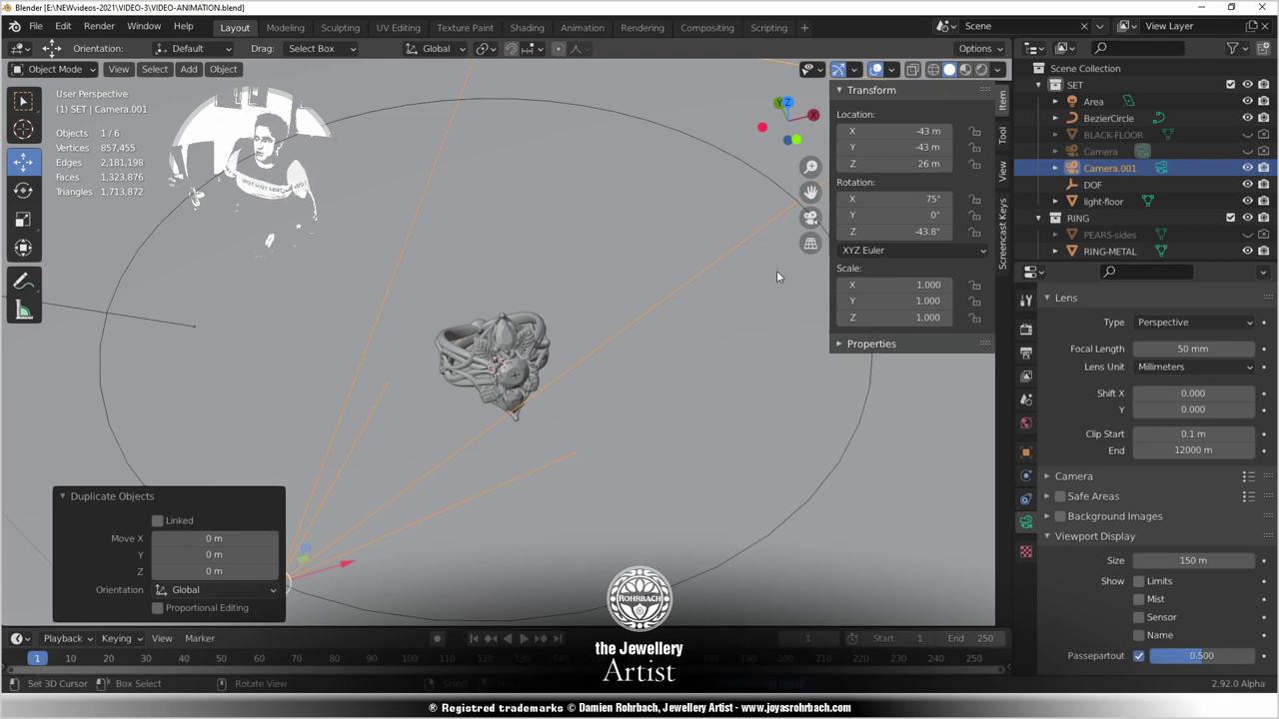
Rename the duplicate camera to 'ANIMATED-camera'.
scroll(1109, 159, down, 1)
double_click(1109, 150)
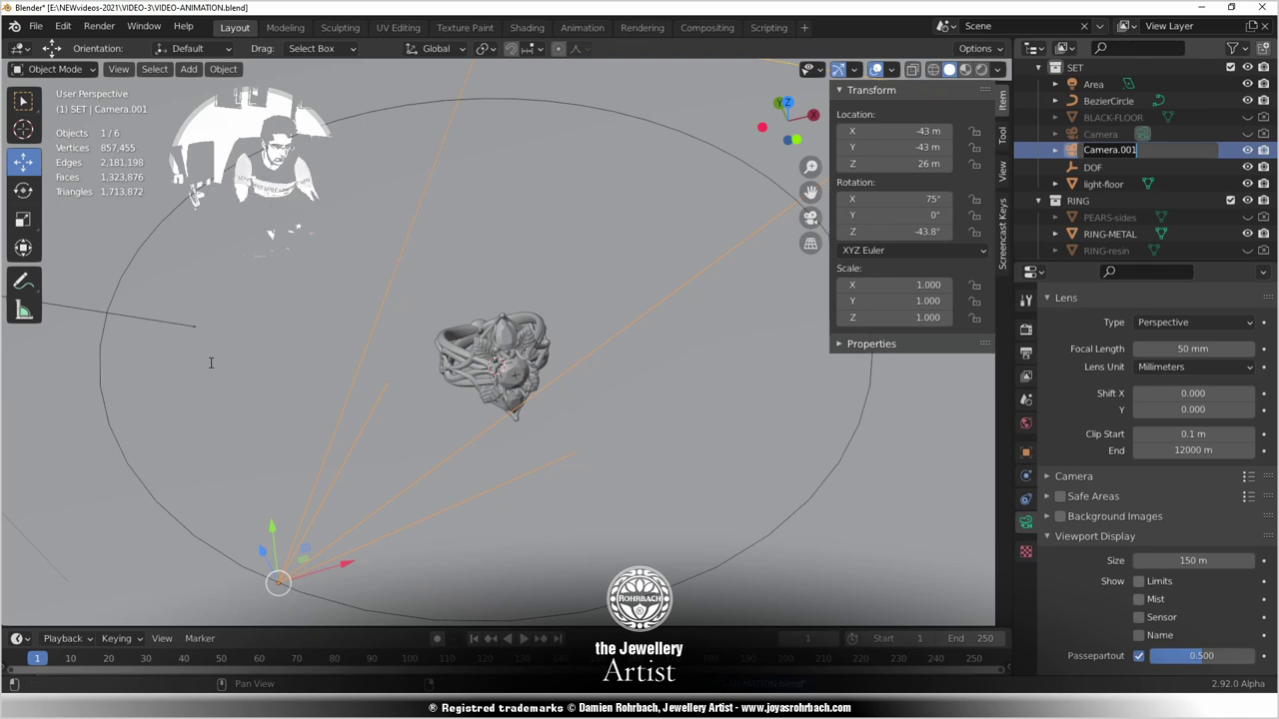
text(ANIMATED-)
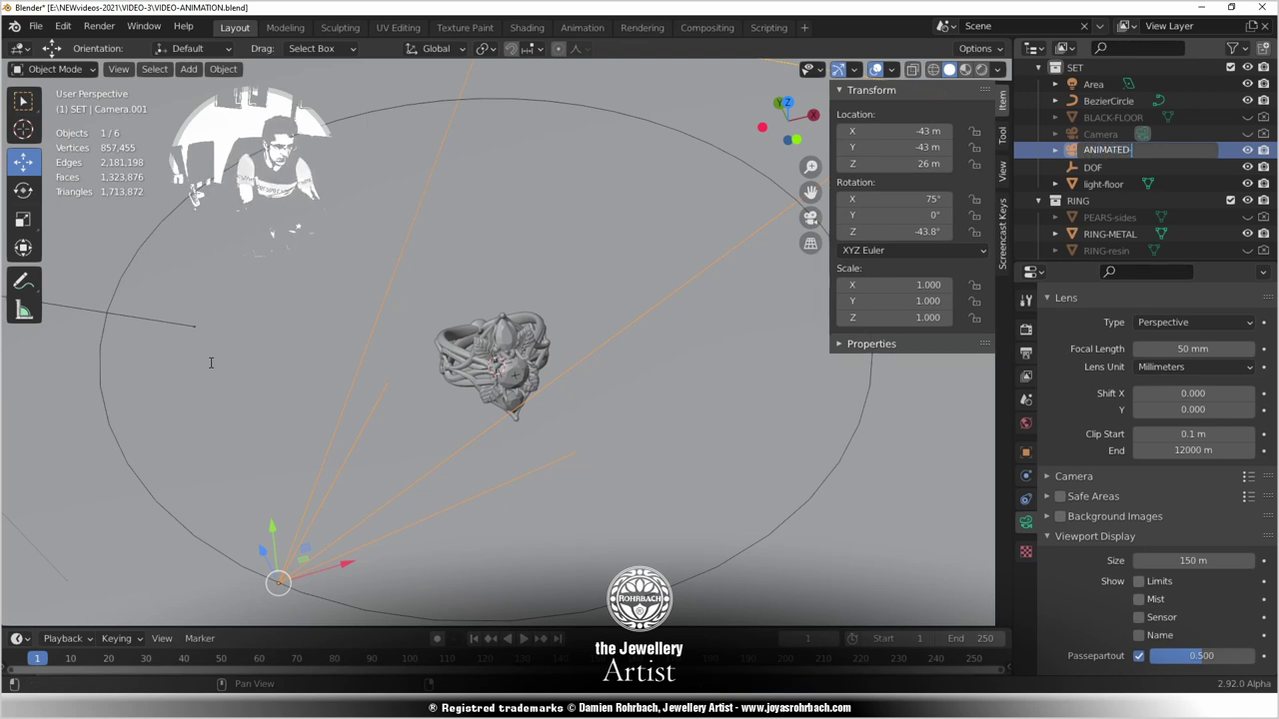
text(camera)
key(Return)
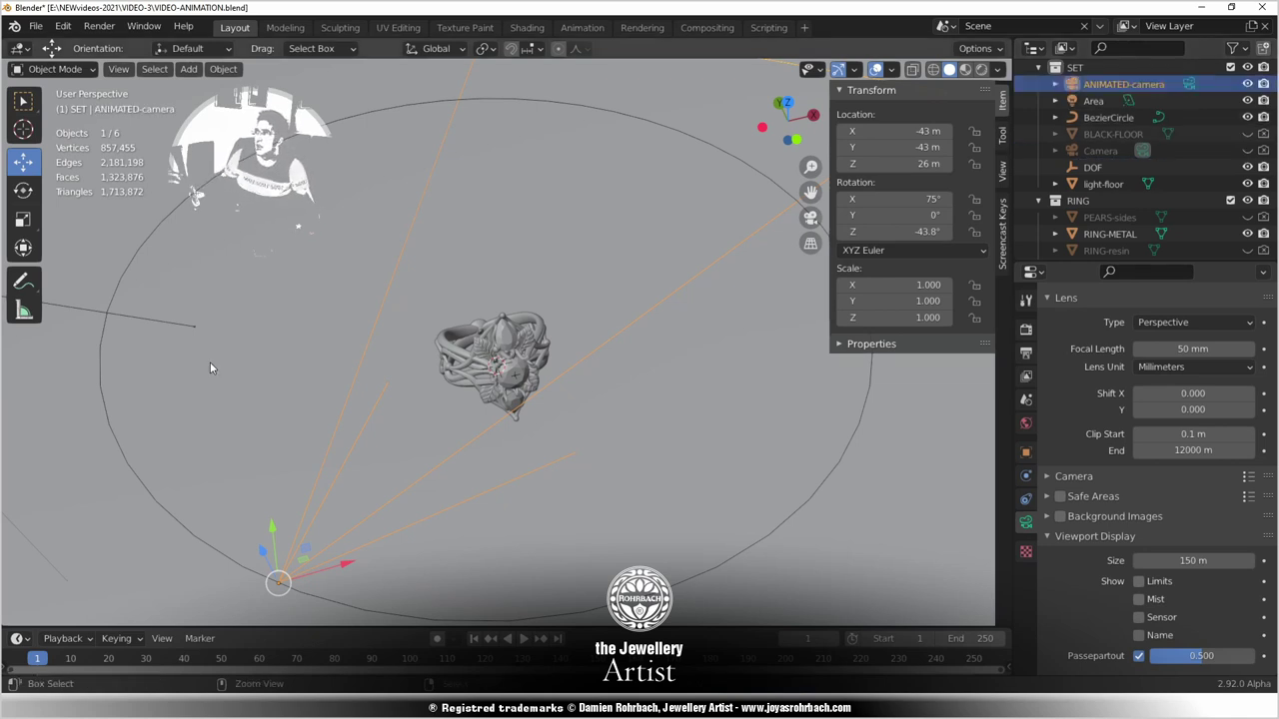
Save, then give ANIMATED-camera a Follow Path constraint targeting BezierCircle.
key(ctrl+s)
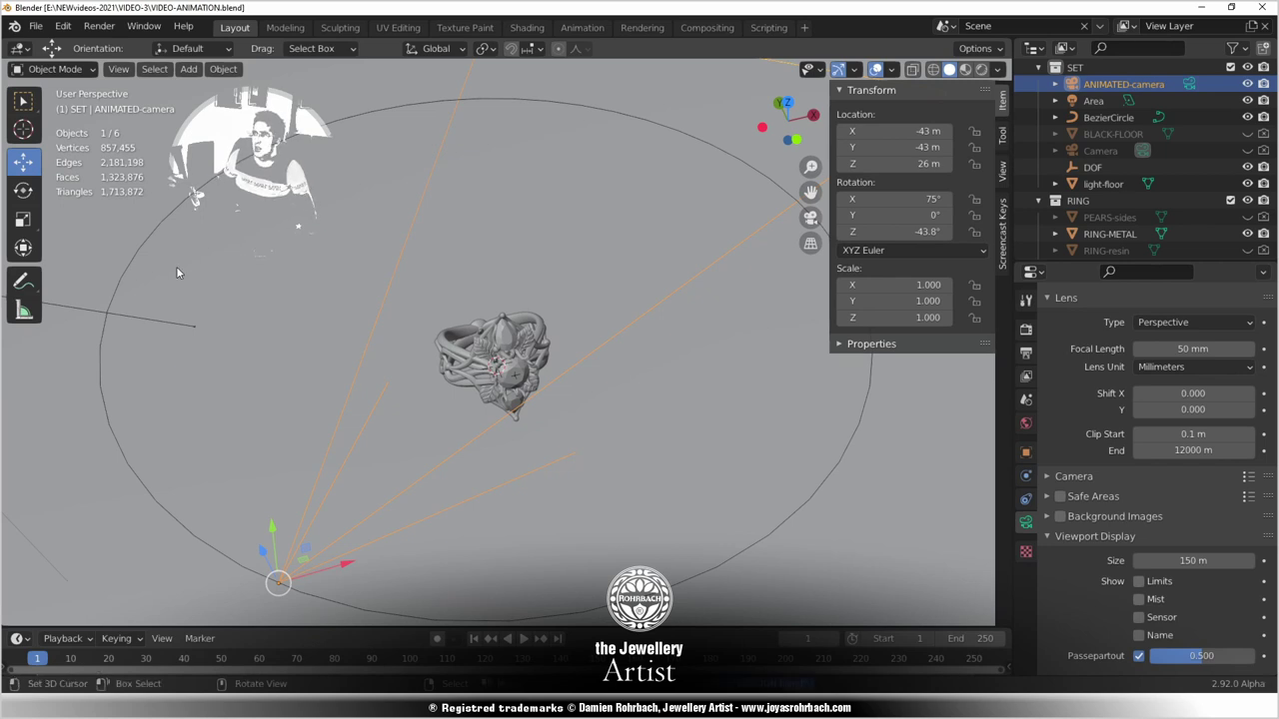
click(1025, 478)
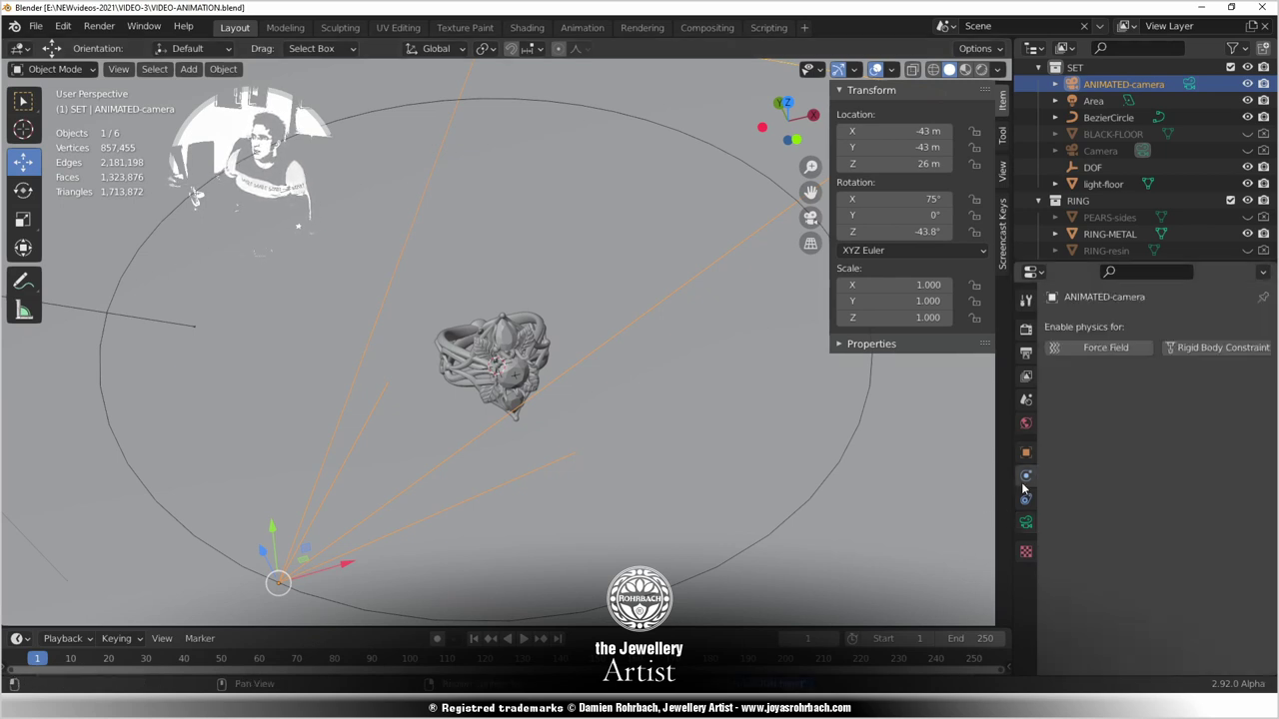
click(1025, 499)
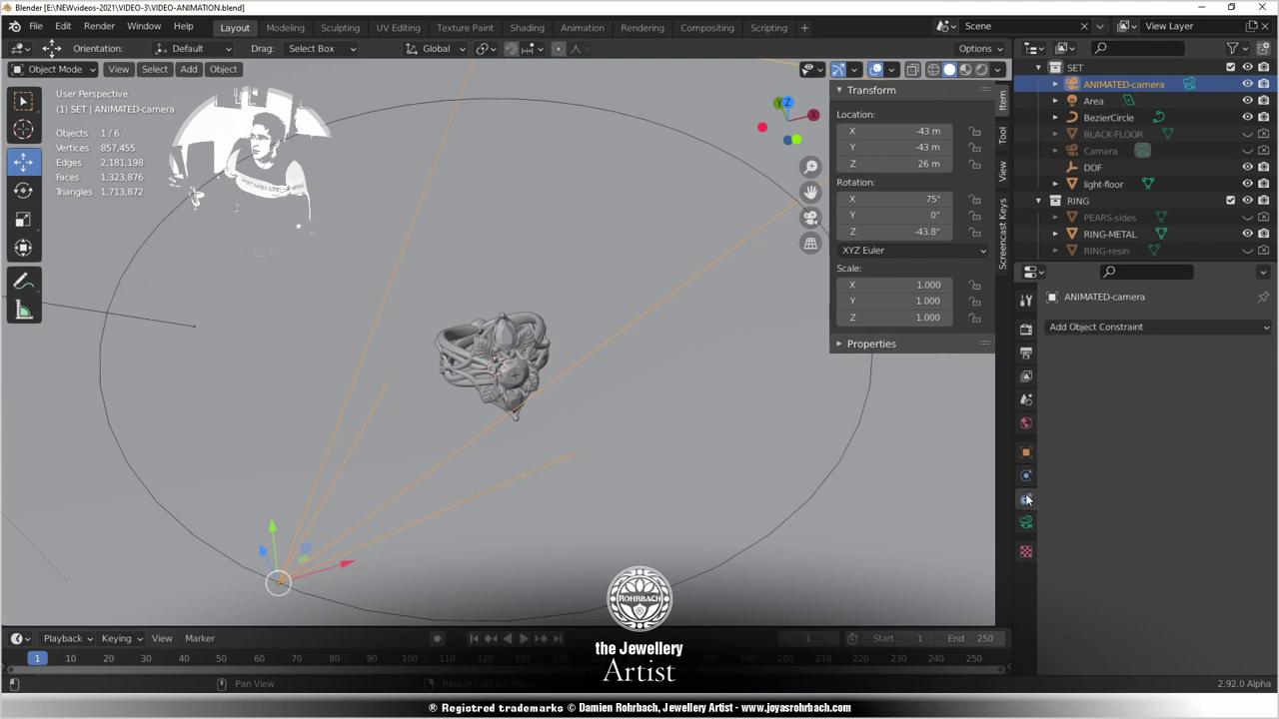
click(1137, 327)
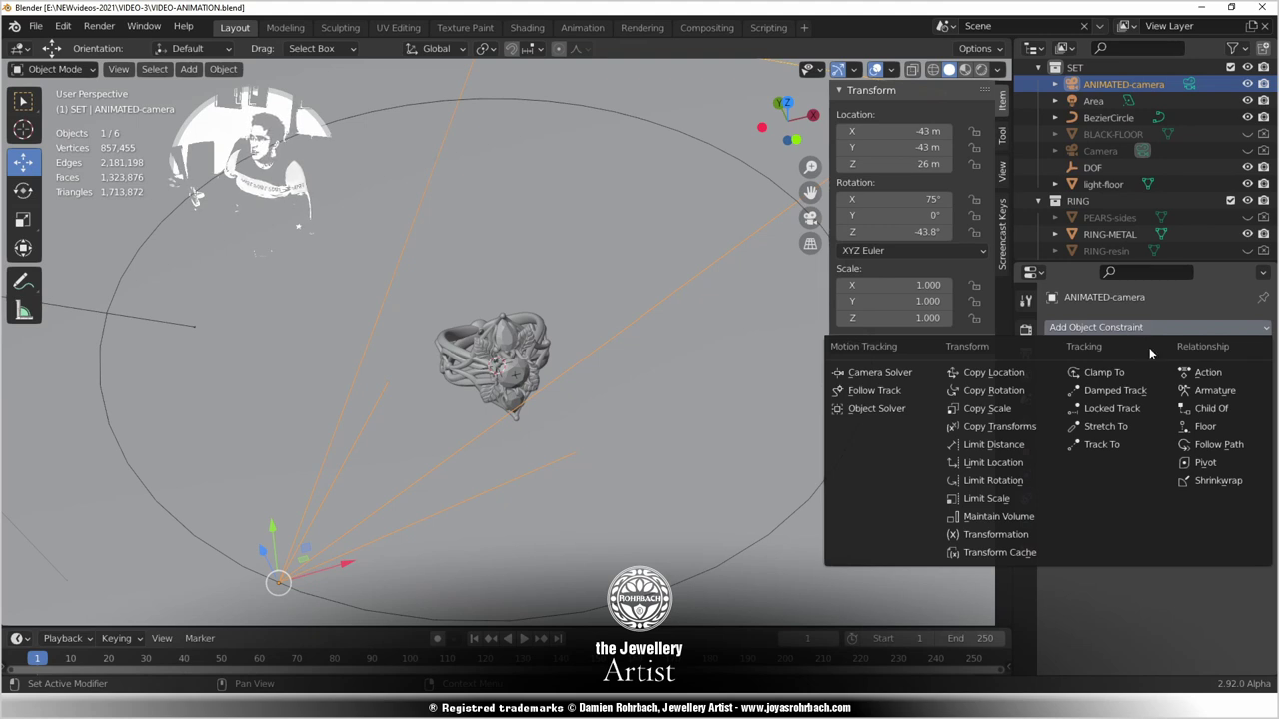
click(1217, 444)
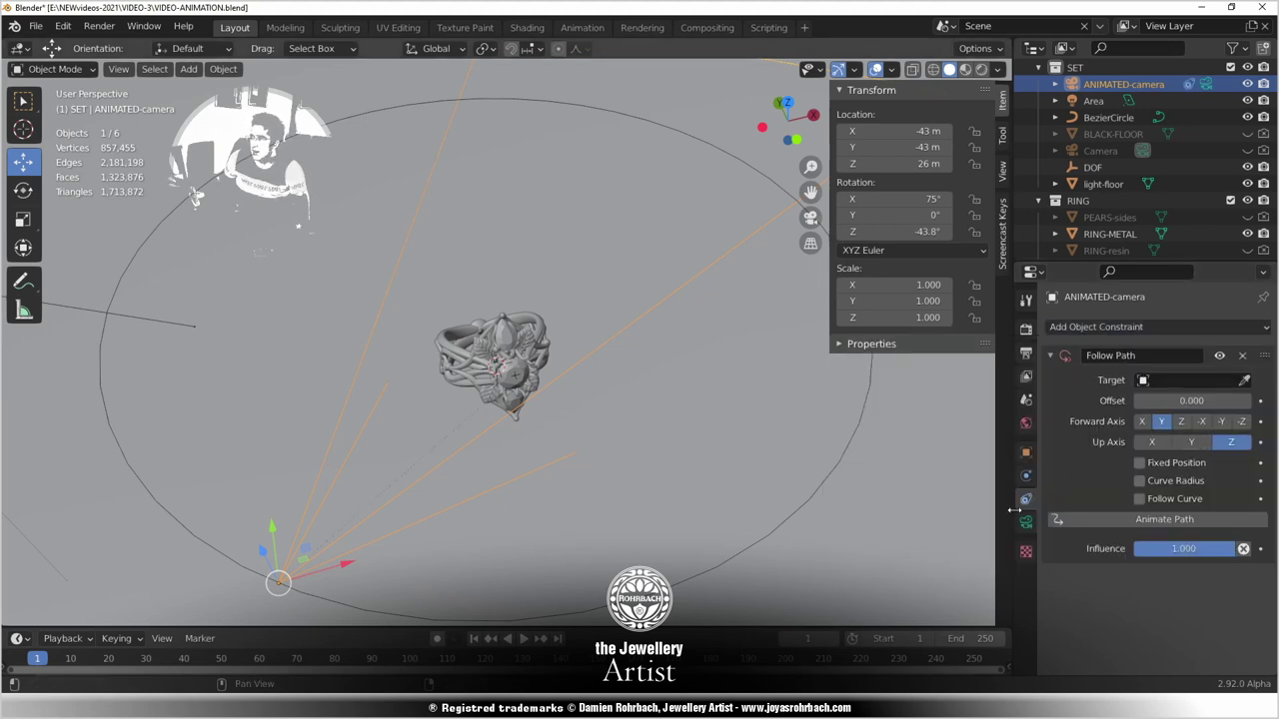
click(1243, 380)
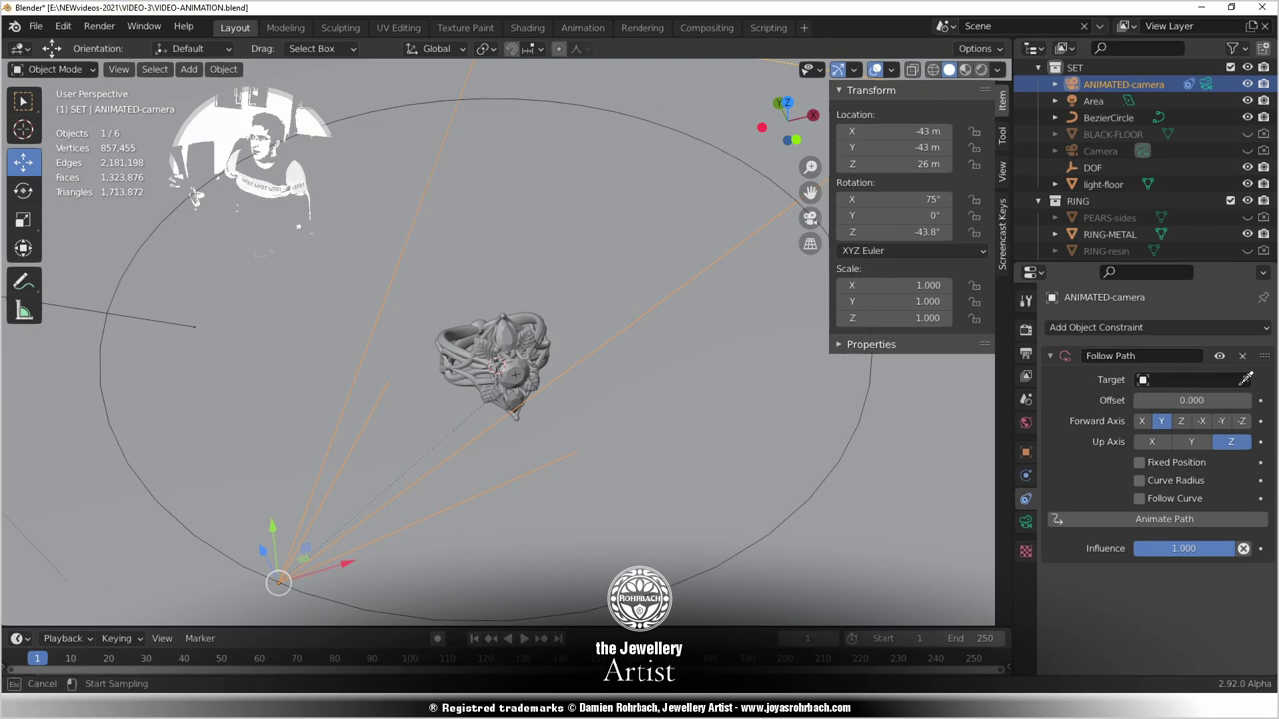
click(779, 522)
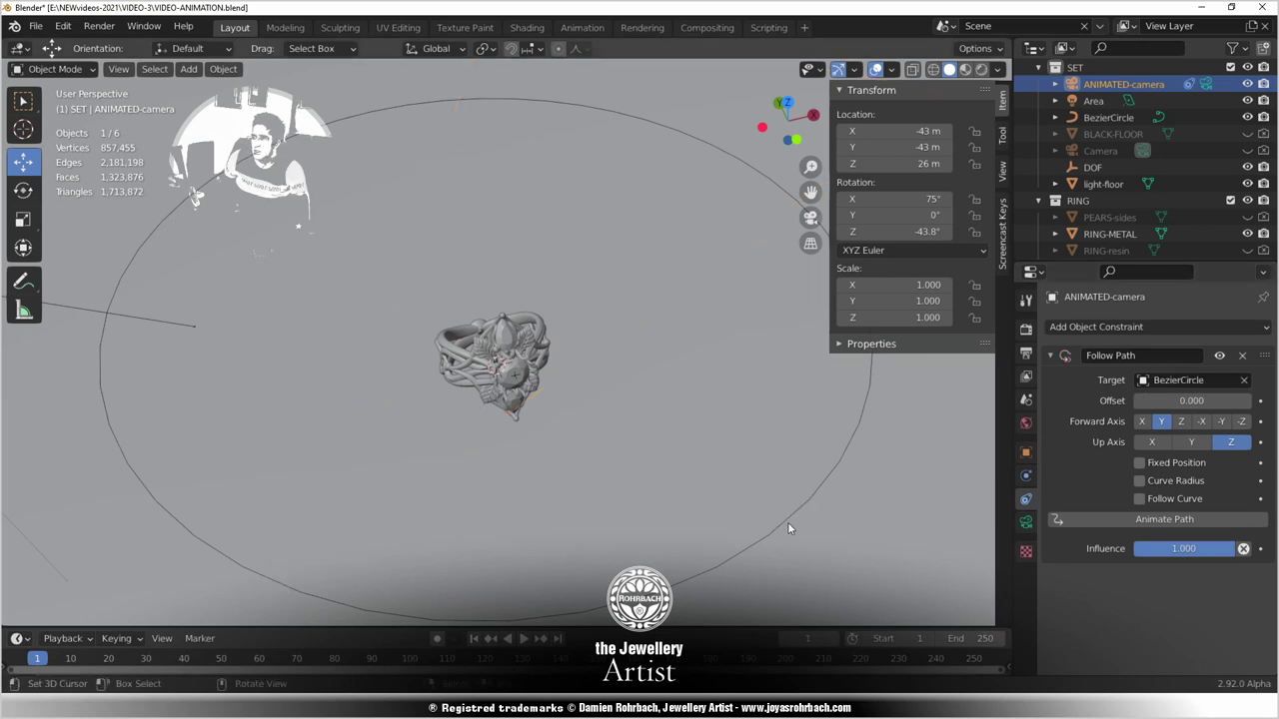
scroll(611, 434, down, 8)
scroll(610, 437, down, 5)
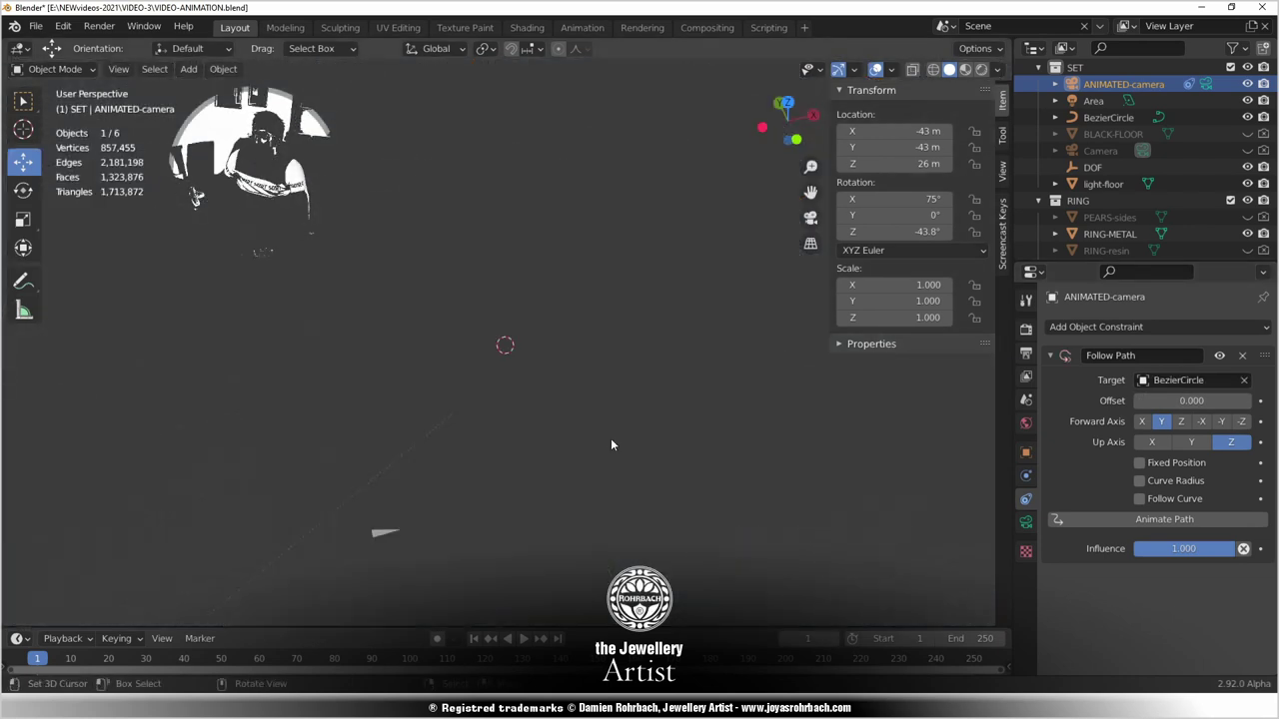
scroll(505, 455, up, 7)
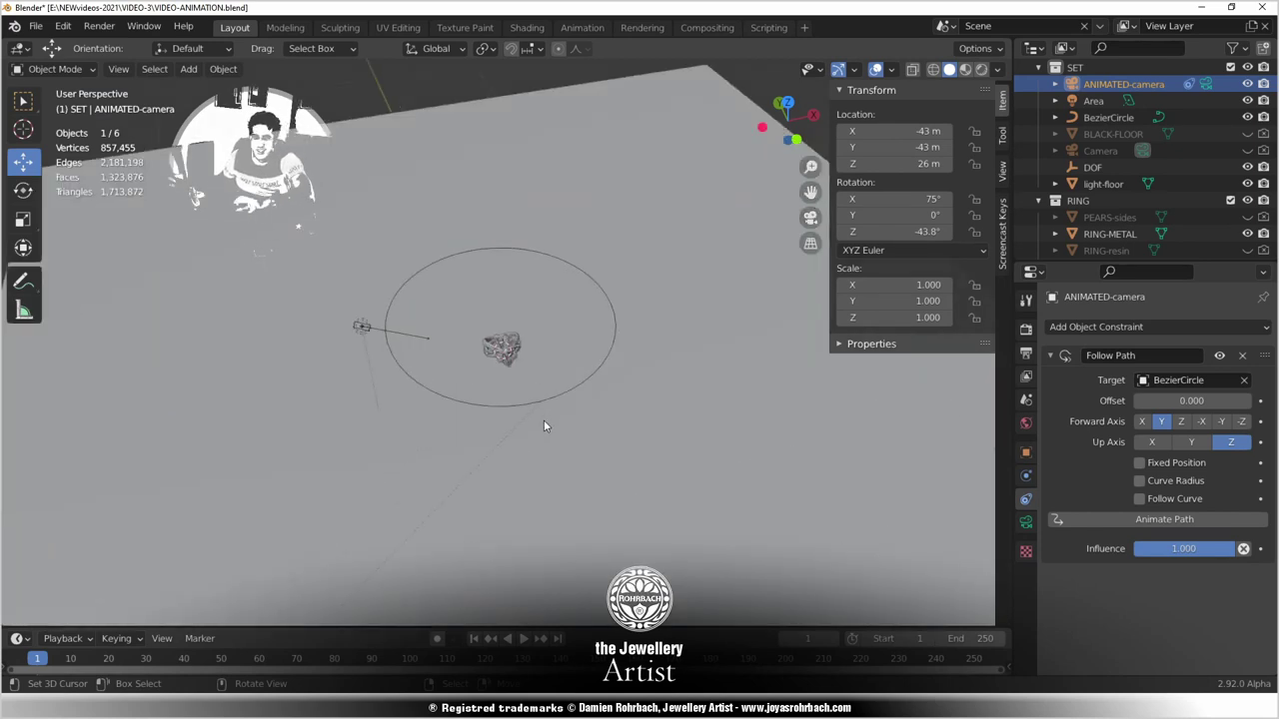
Set the BezierCircle's curve preview resolution to 120.
click(573, 394)
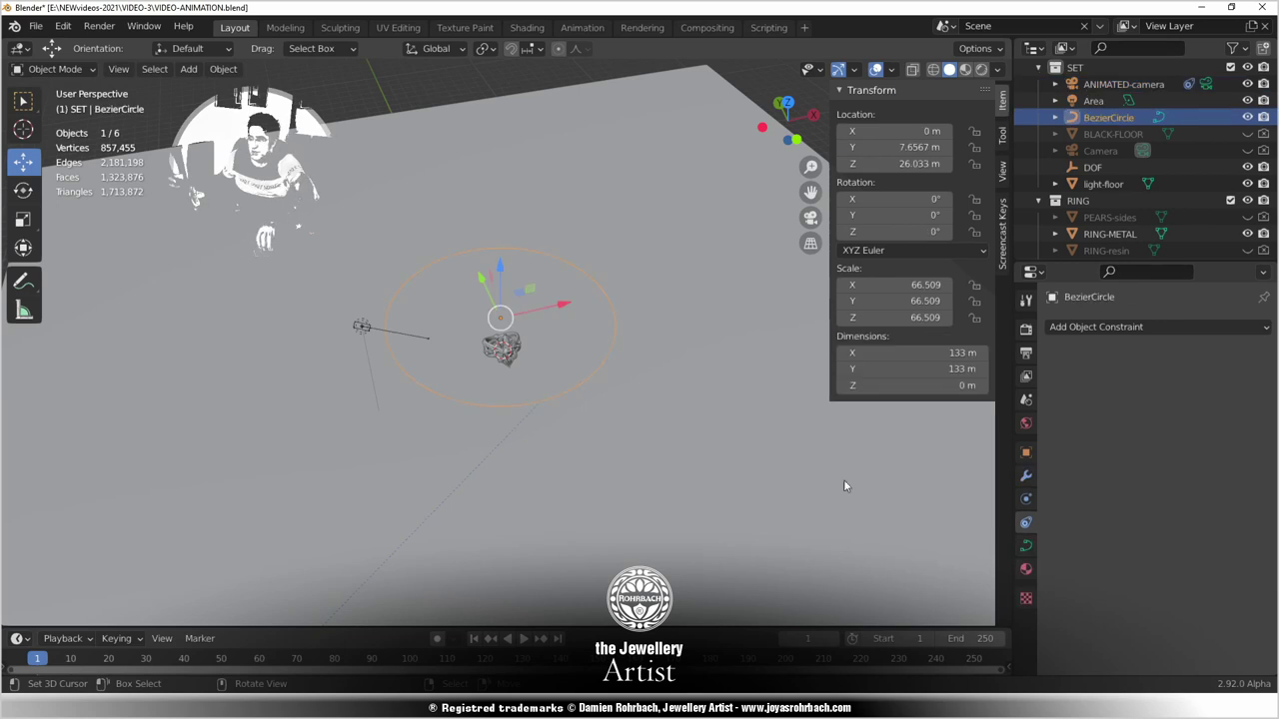
click(1025, 544)
click(1191, 397)
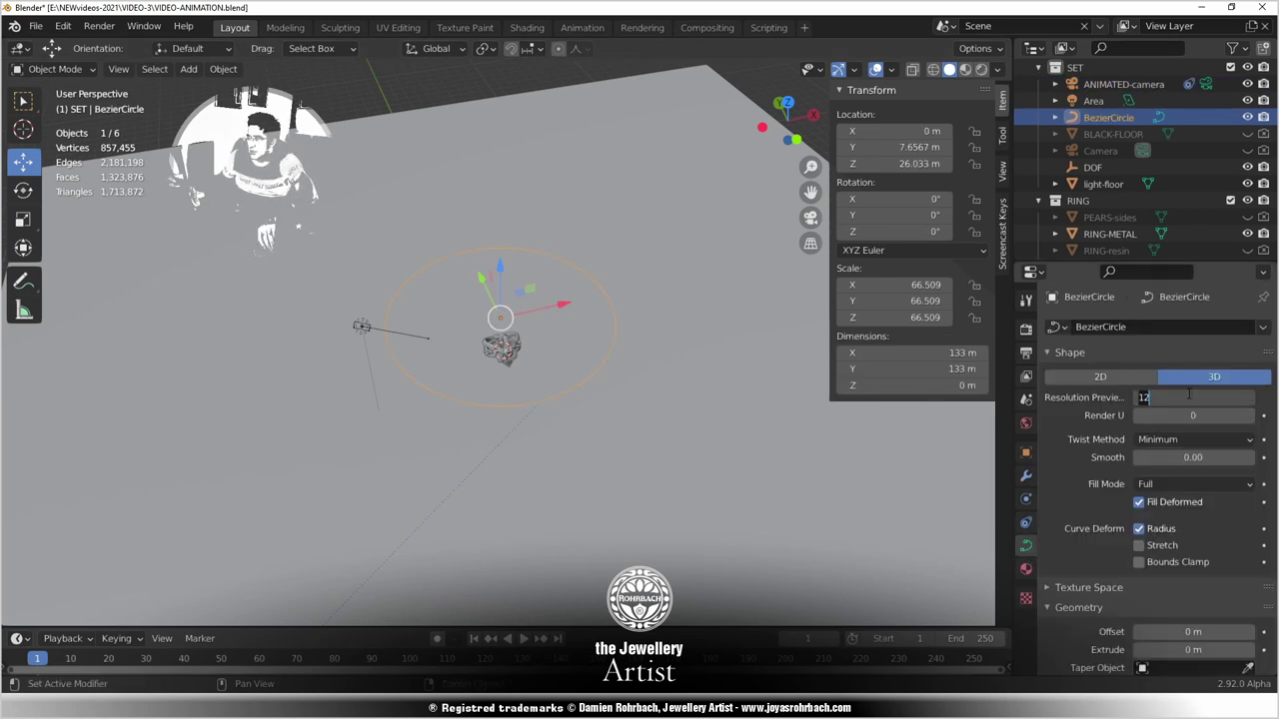
text(120)
key(Return)
scroll(398, 454, up, 1)
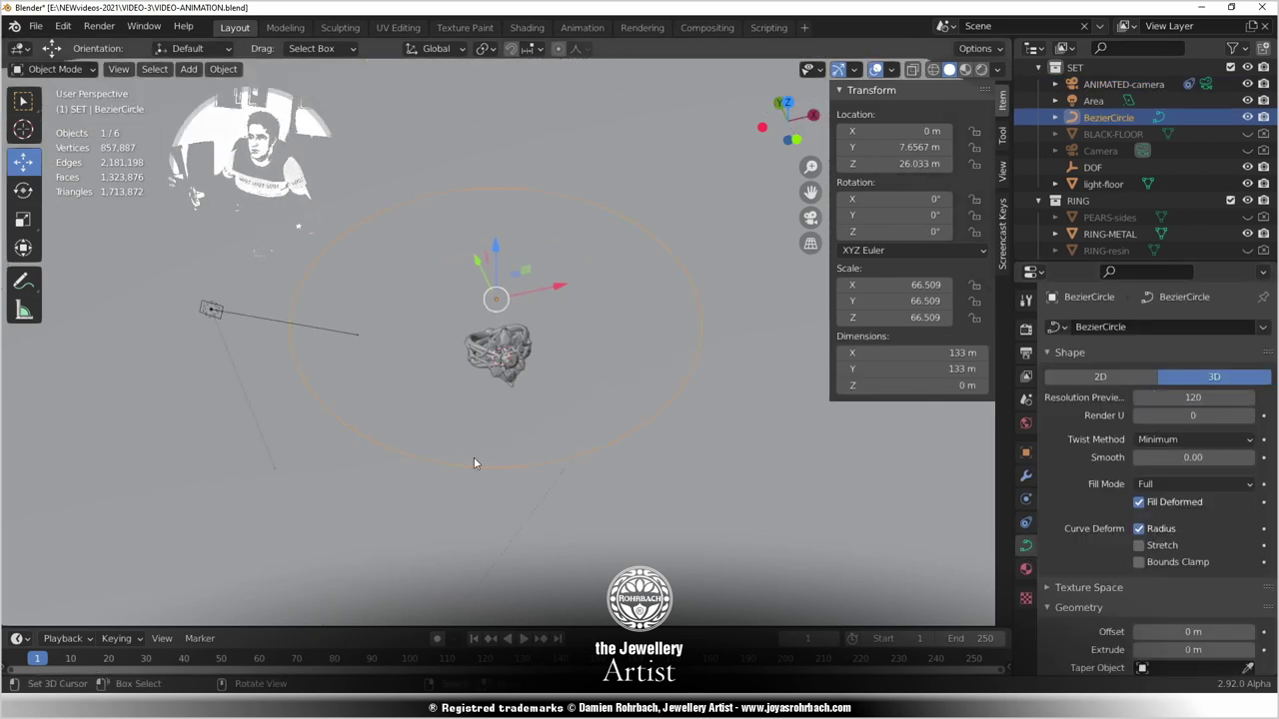
scroll(480, 457, up, 2)
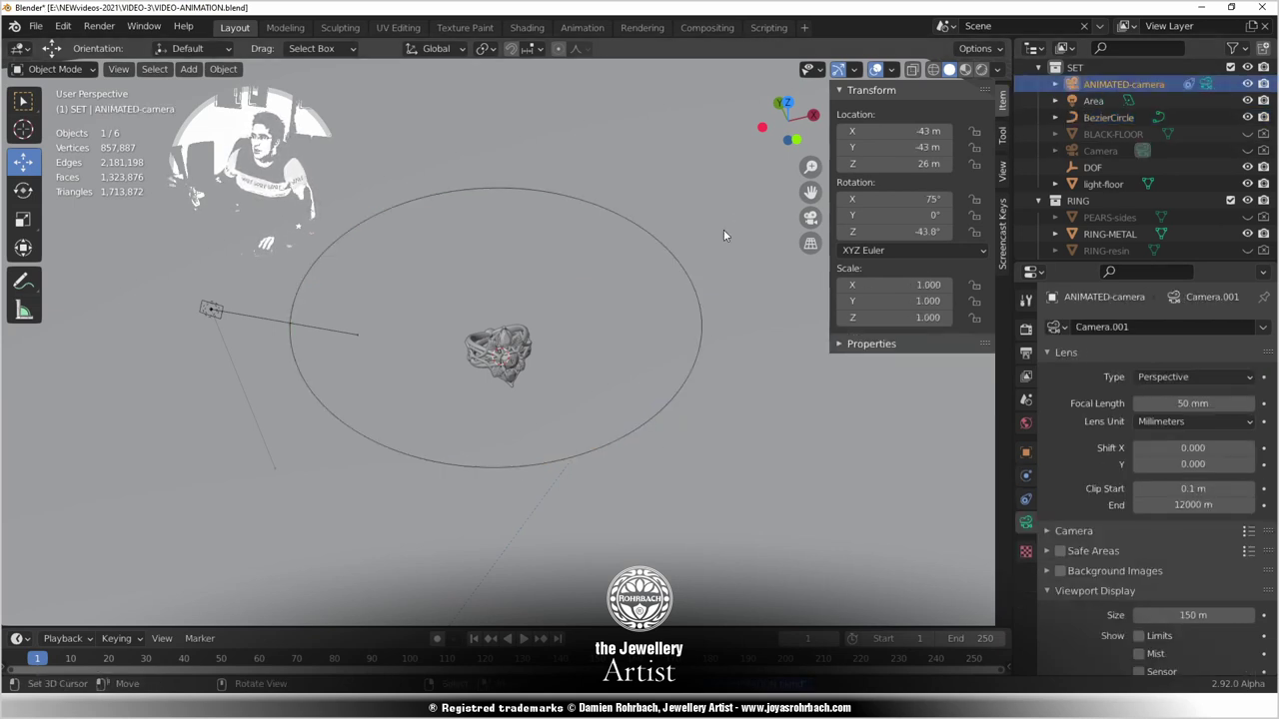
Set ANIMATED-camera's location to 0 on X, Y and Z so it sits on the circle.
click(885, 132)
text(0)
click(879, 147)
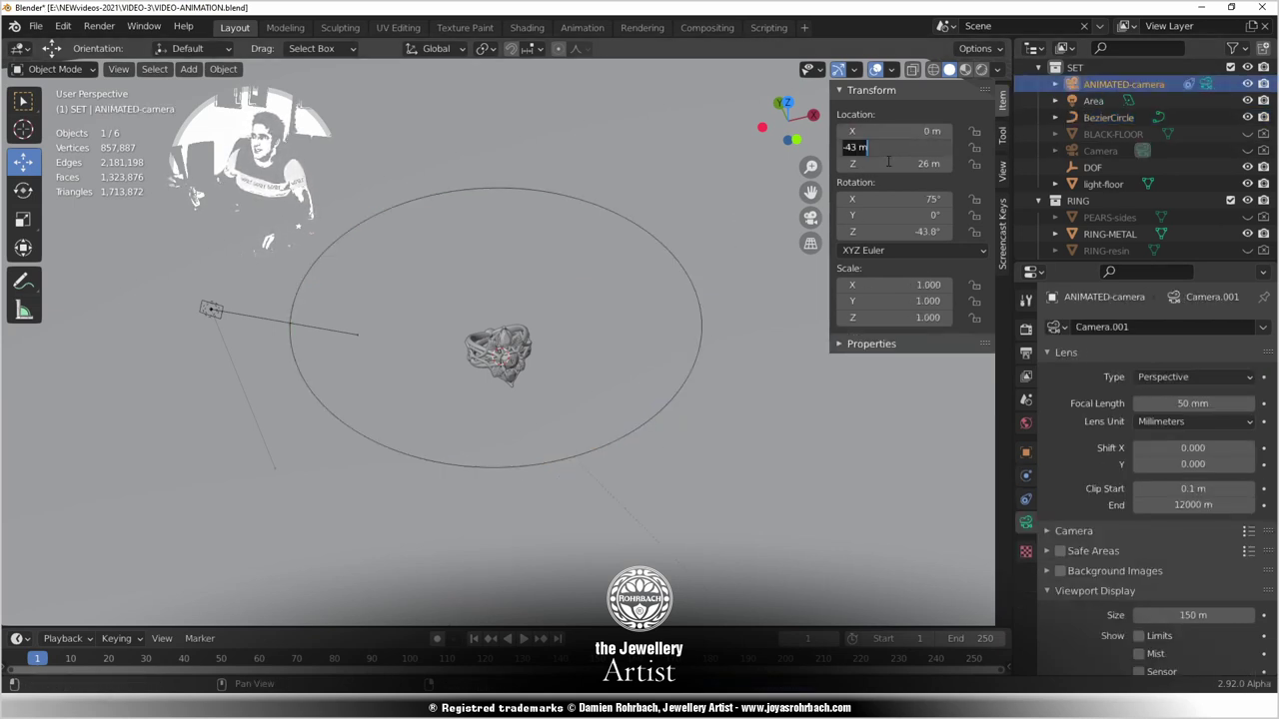
text(0)
click(885, 164)
text(0)
key(Return)
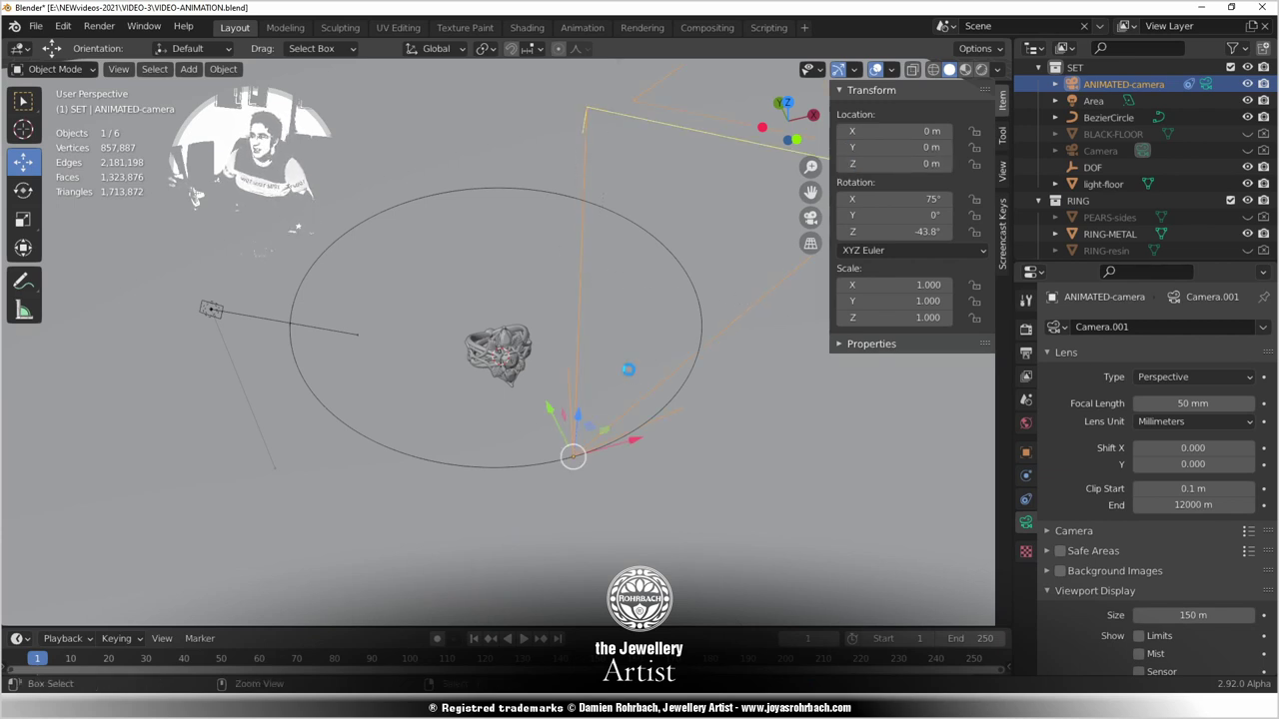
middle_drag(640, 434, 575, 367)
scroll(564, 417, up, 4)
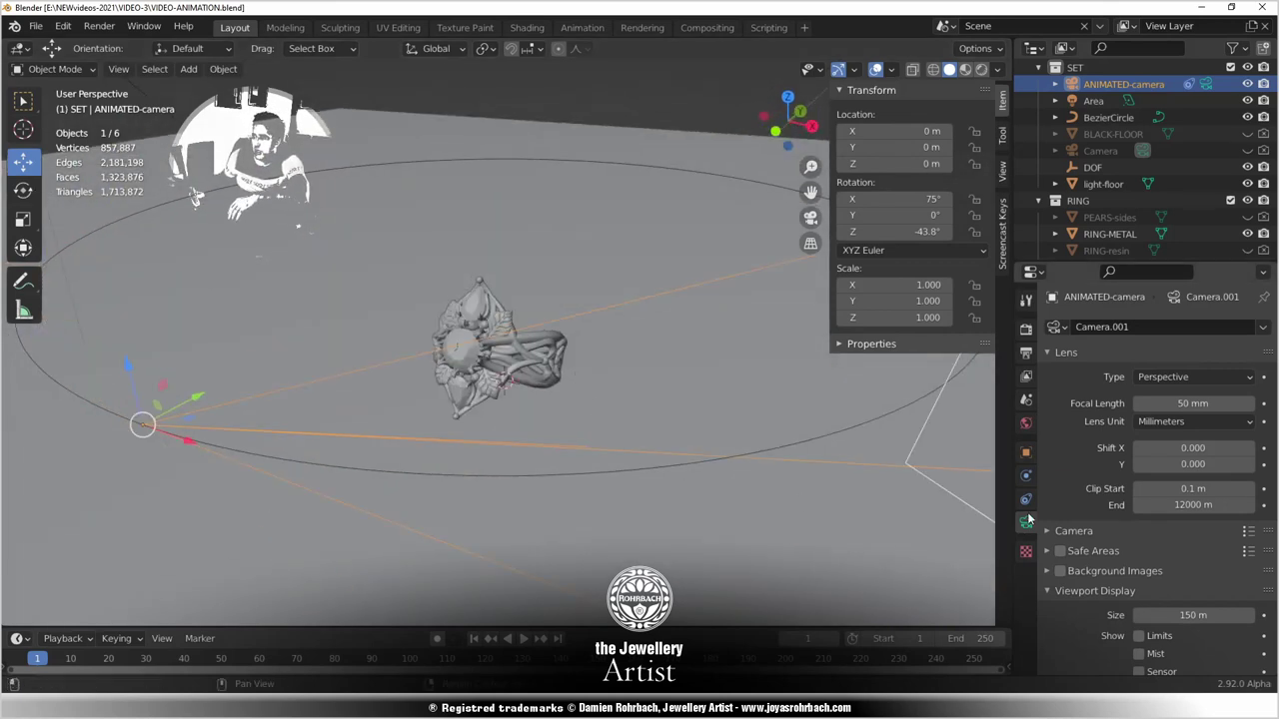
click(1027, 479)
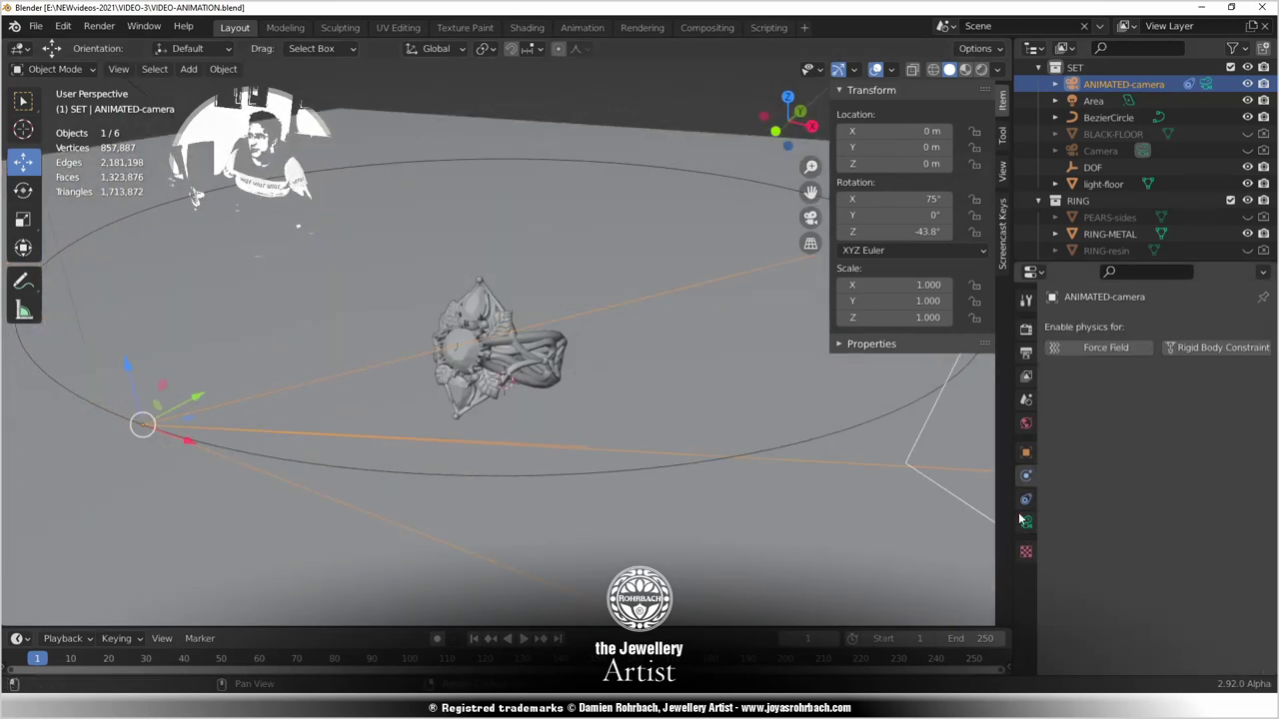
Add a Track To constraint on ANIMATED-camera with DOF as the target.
click(1025, 500)
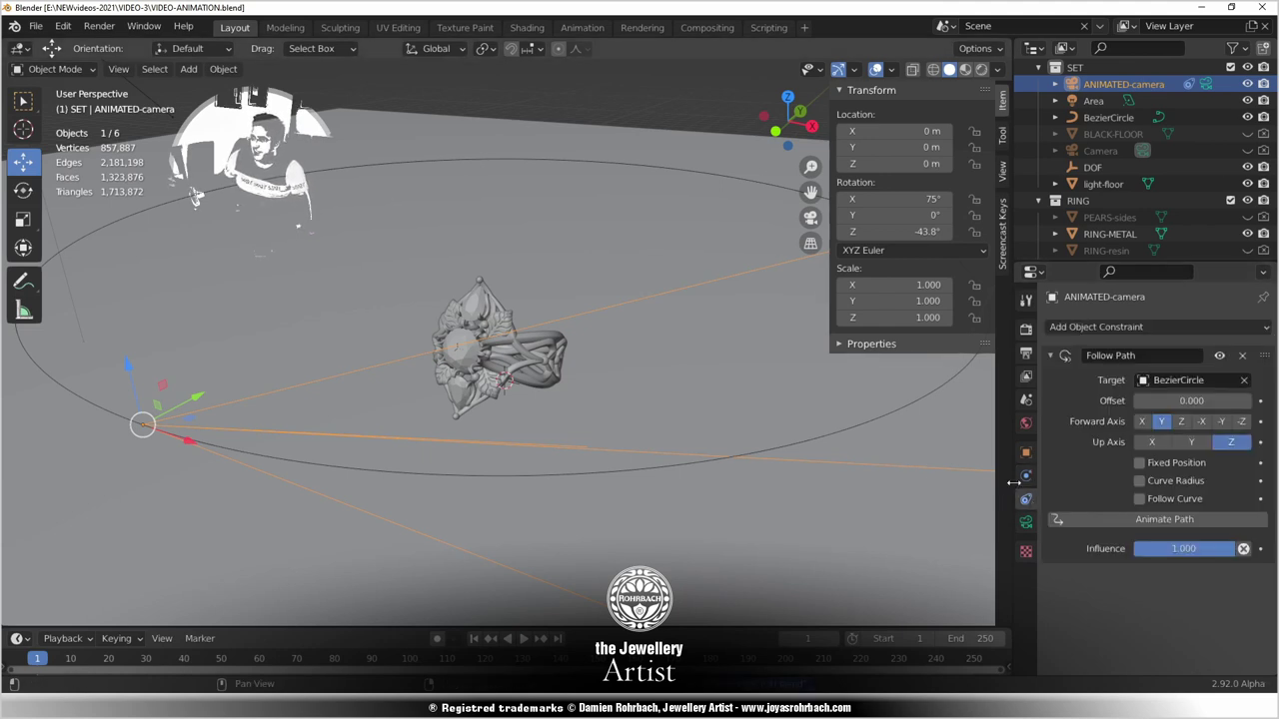
click(1138, 326)
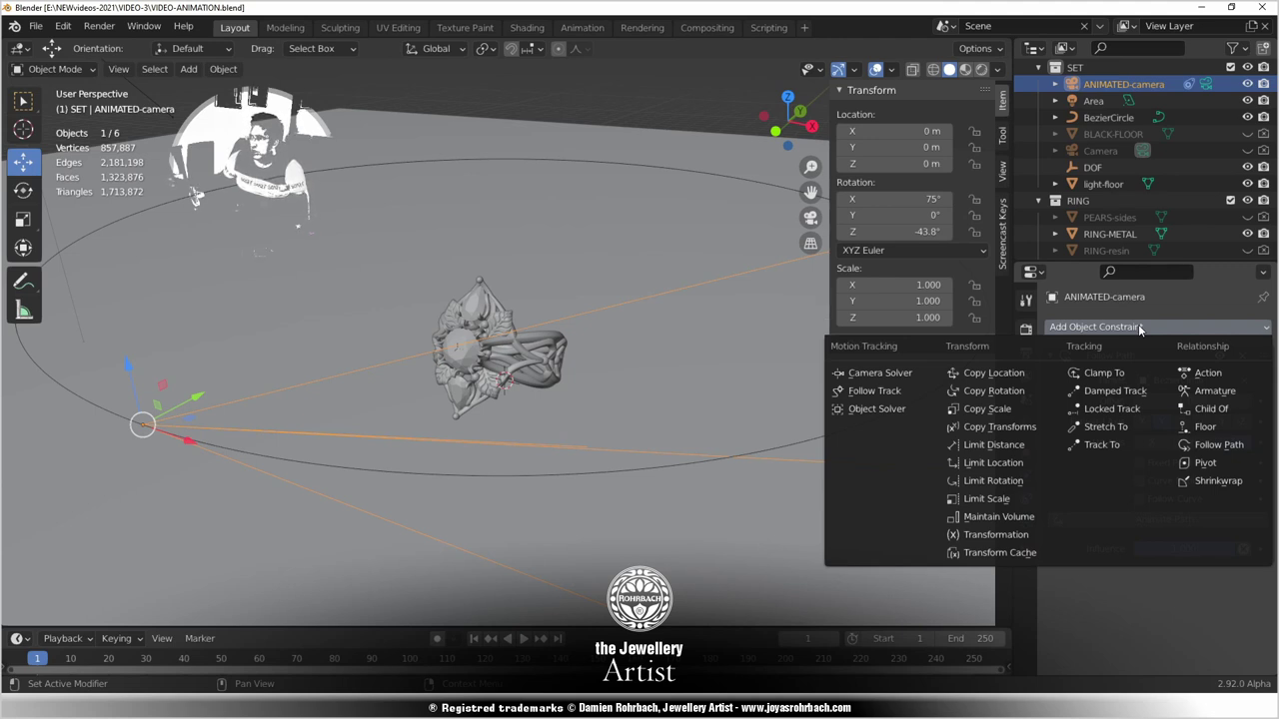
click(1102, 444)
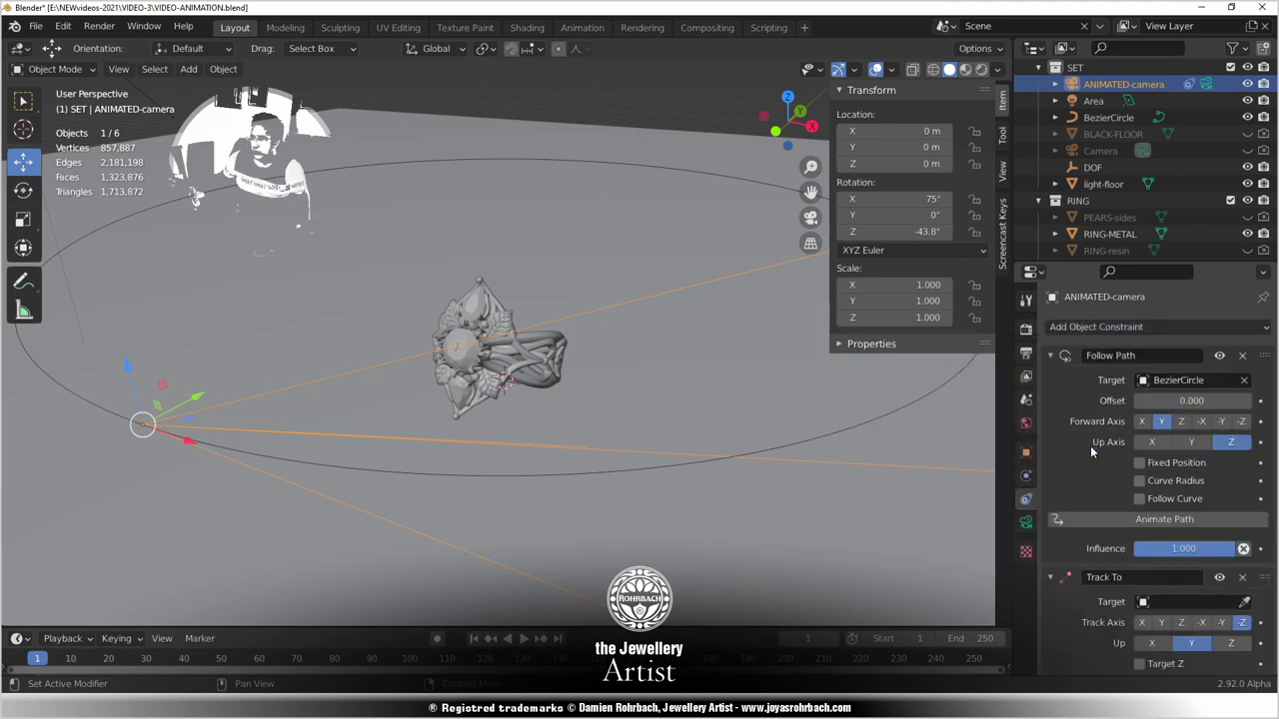
scroll(1114, 577, down, 2)
click(1176, 520)
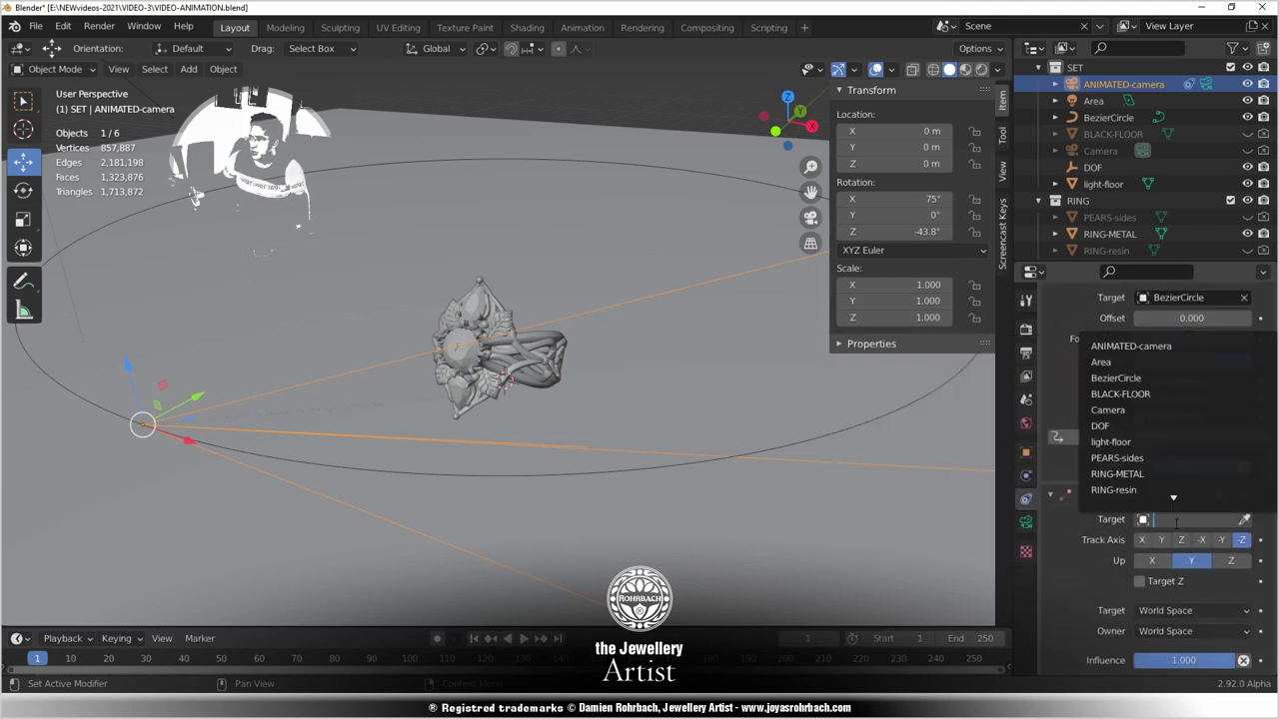
click(1100, 425)
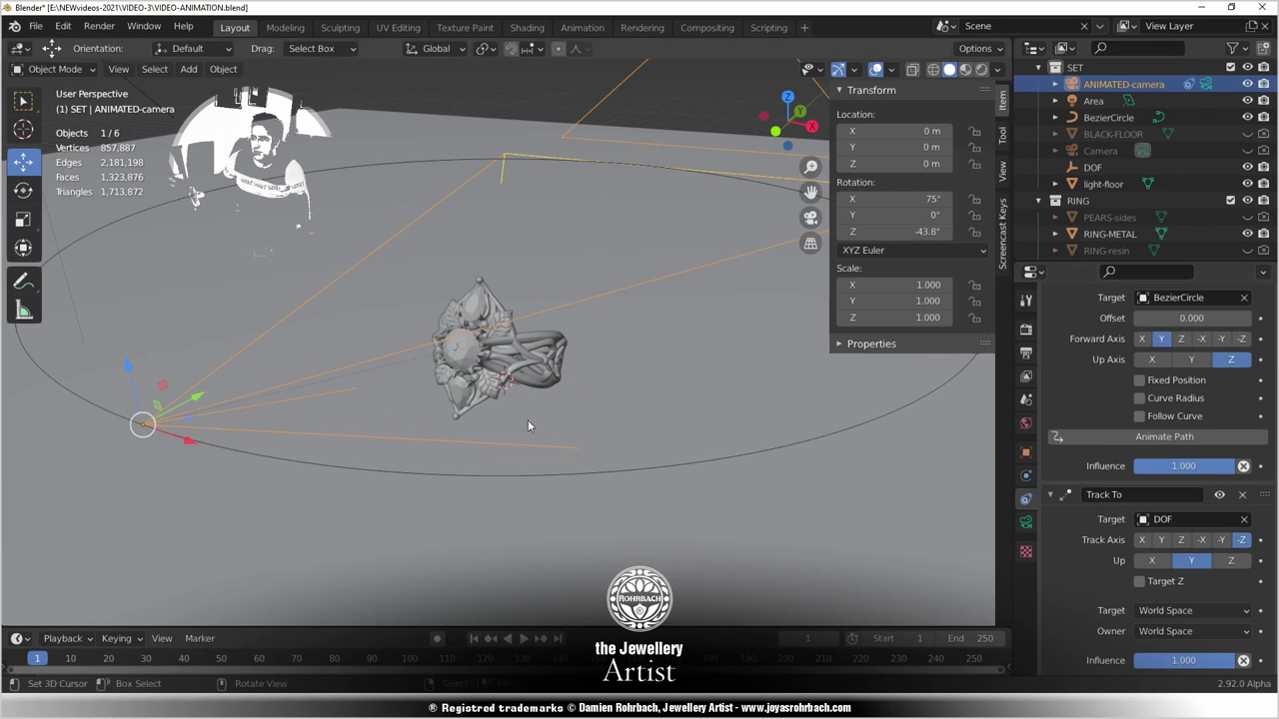
Orbit to view the circle and camera, then select the object at the ring's centre.
scroll(439, 294, down, 3)
middle_drag(528, 420, 438, 337)
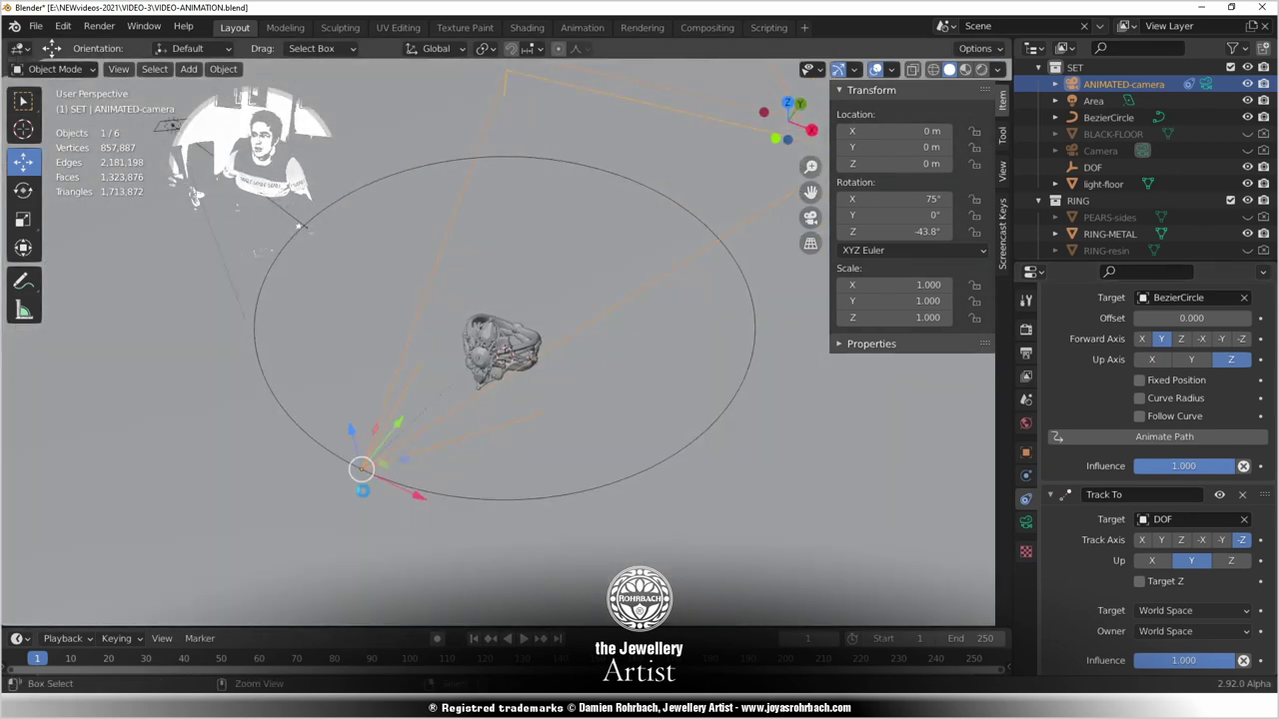
middle_drag(474, 396, 448, 400)
scroll(445, 408, up, 5)
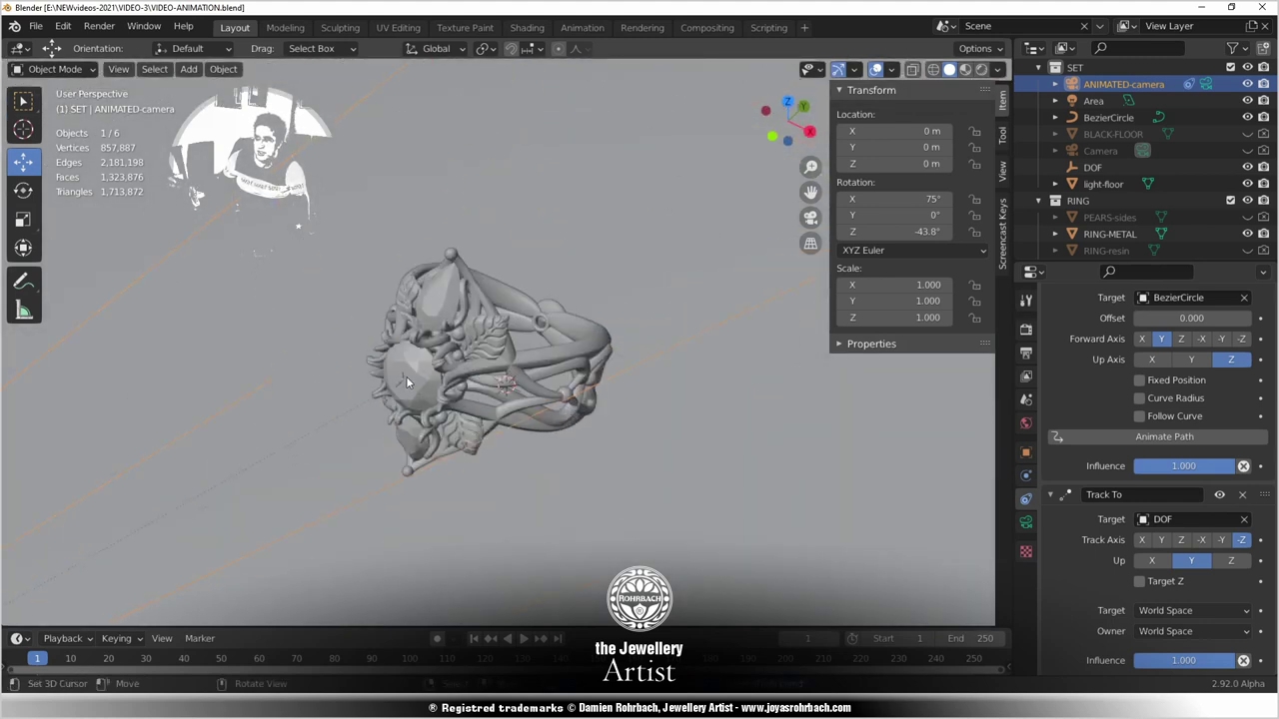
click(403, 376)
Select the DOF empty inside the ring and save the file.
click(404, 376)
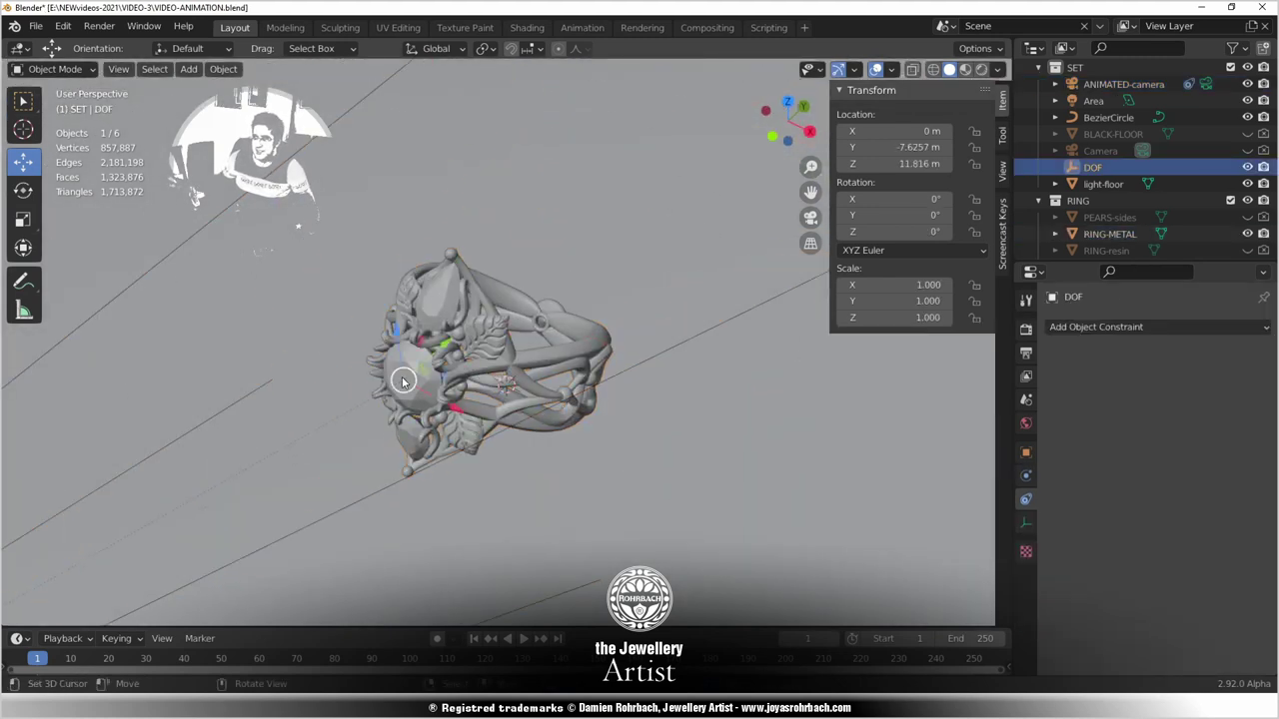
scroll(519, 436, down, 5)
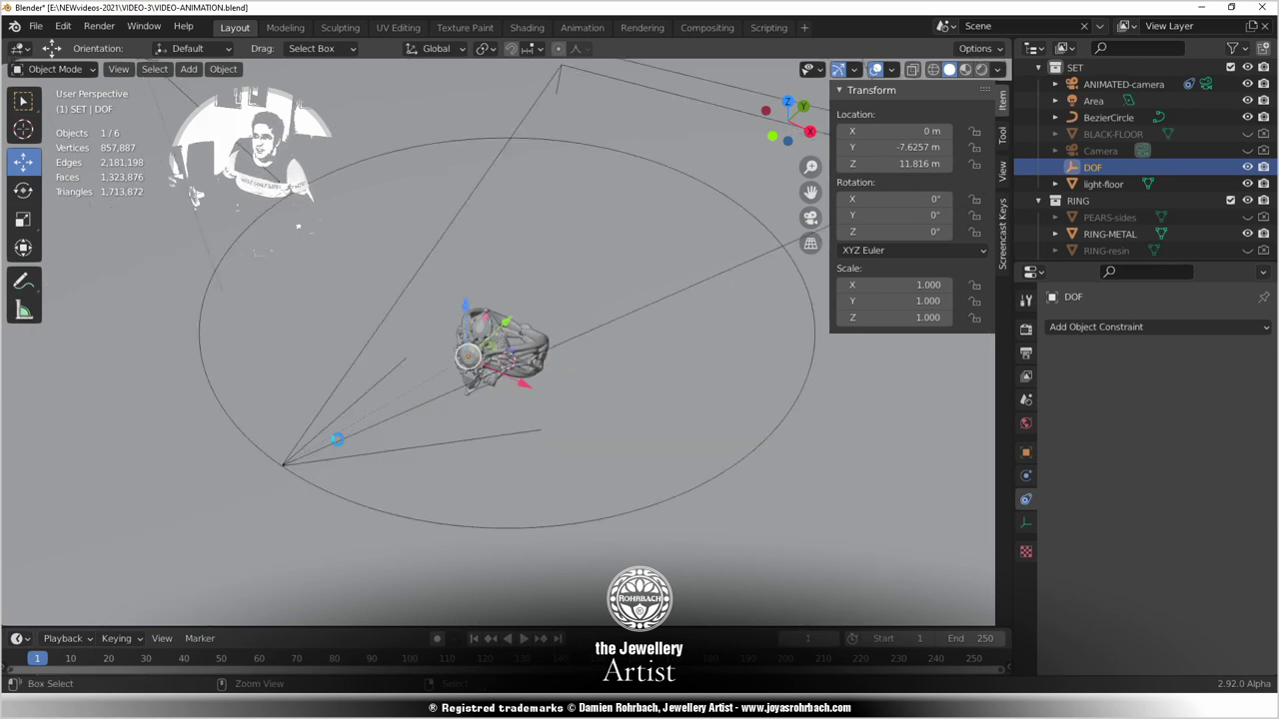
key(ctrl+s)
Select the BezierCircle, show the Output properties, save, and switch to File Explorer.
click(350, 504)
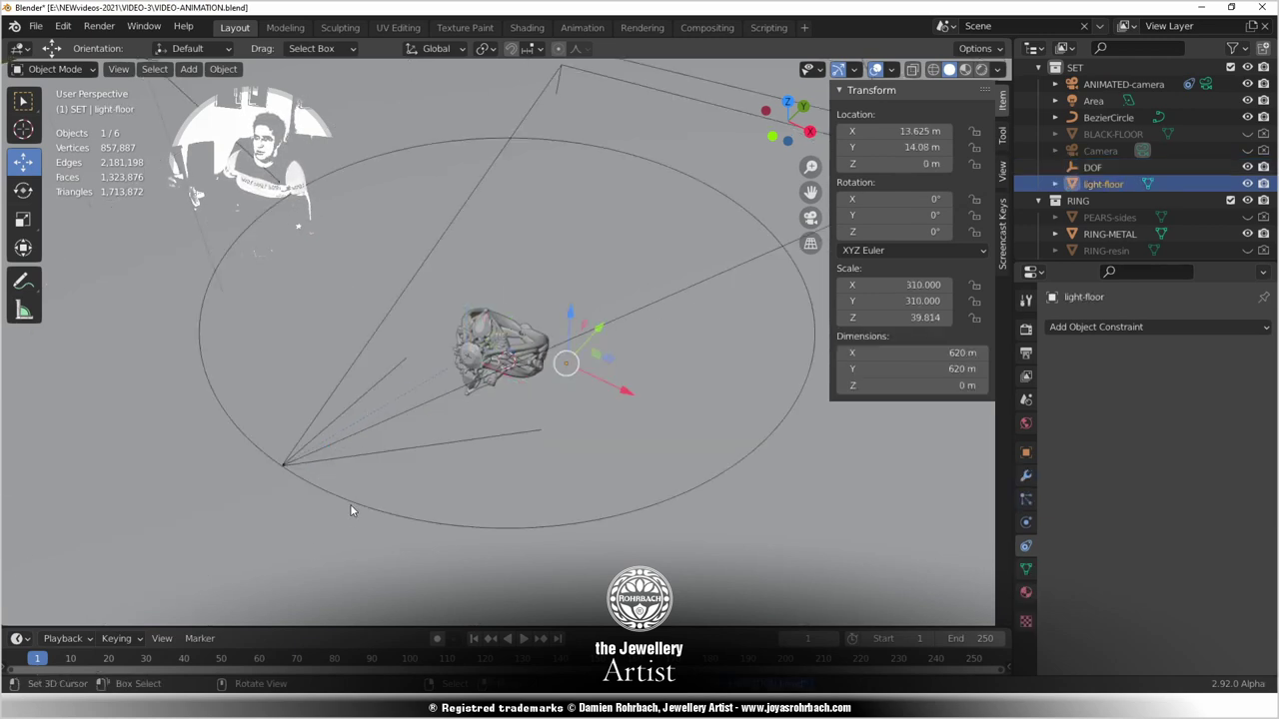
click(368, 507)
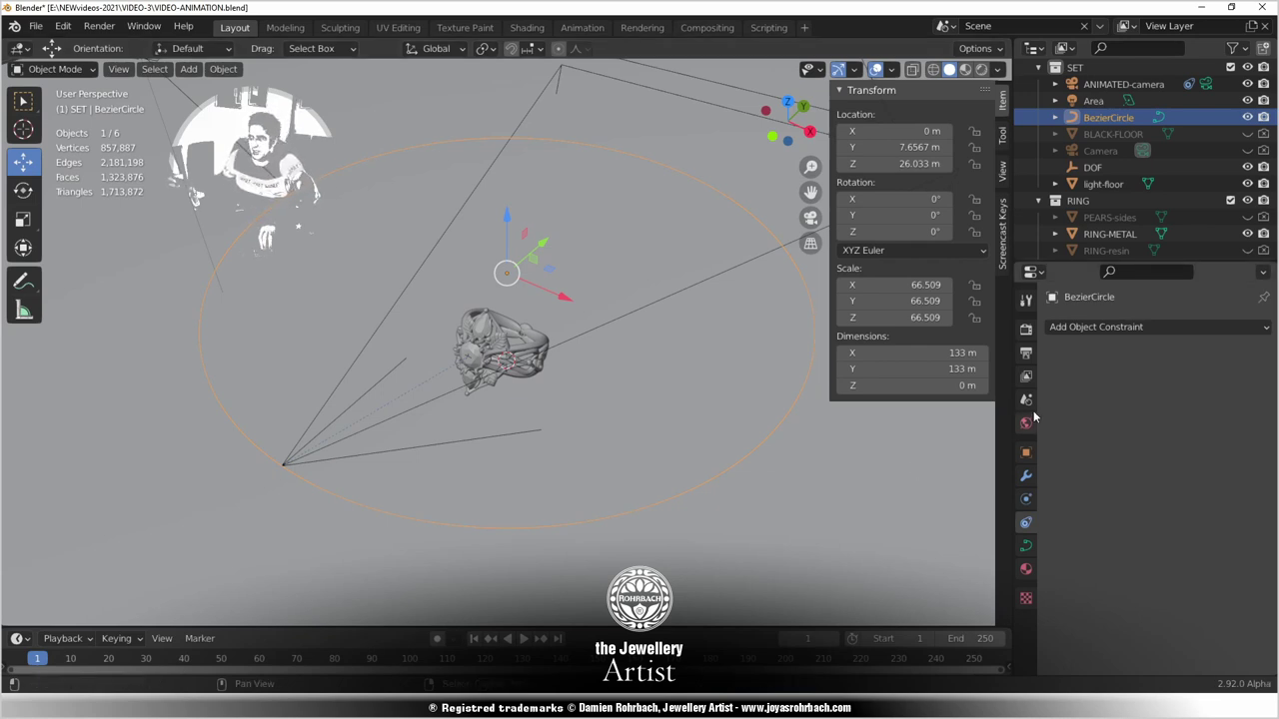
click(1026, 353)
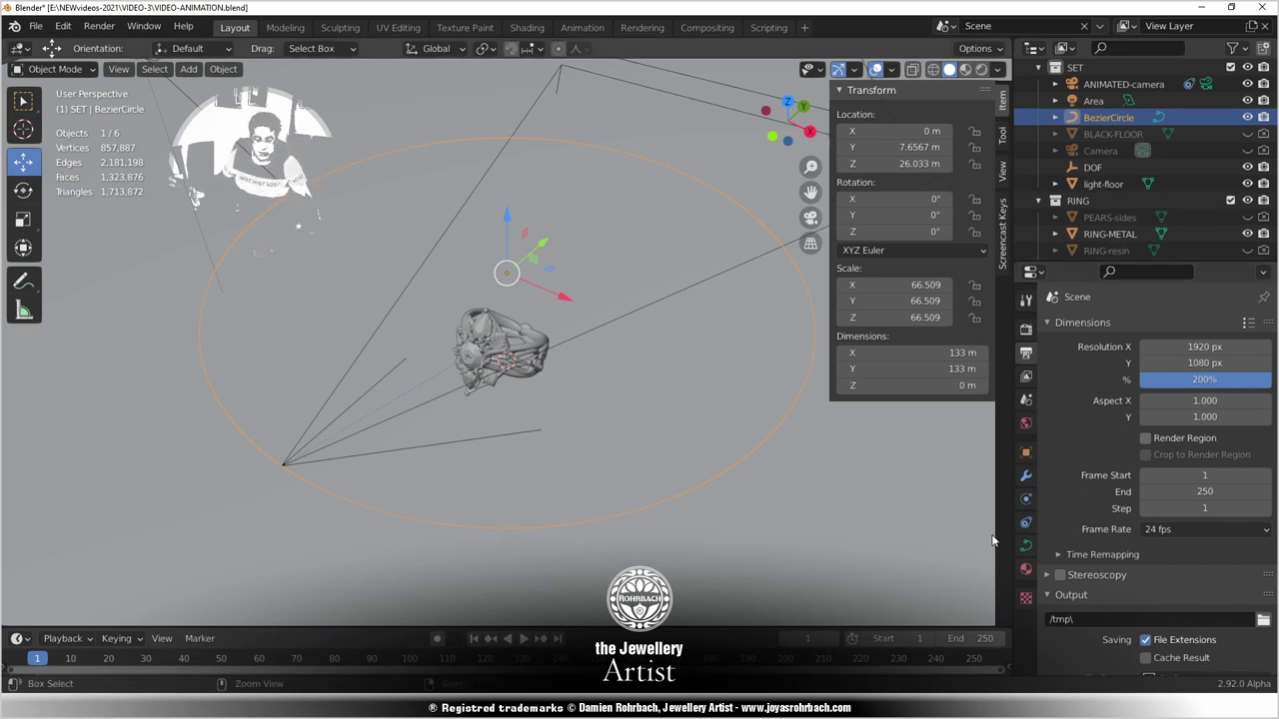
key(ctrl+s)
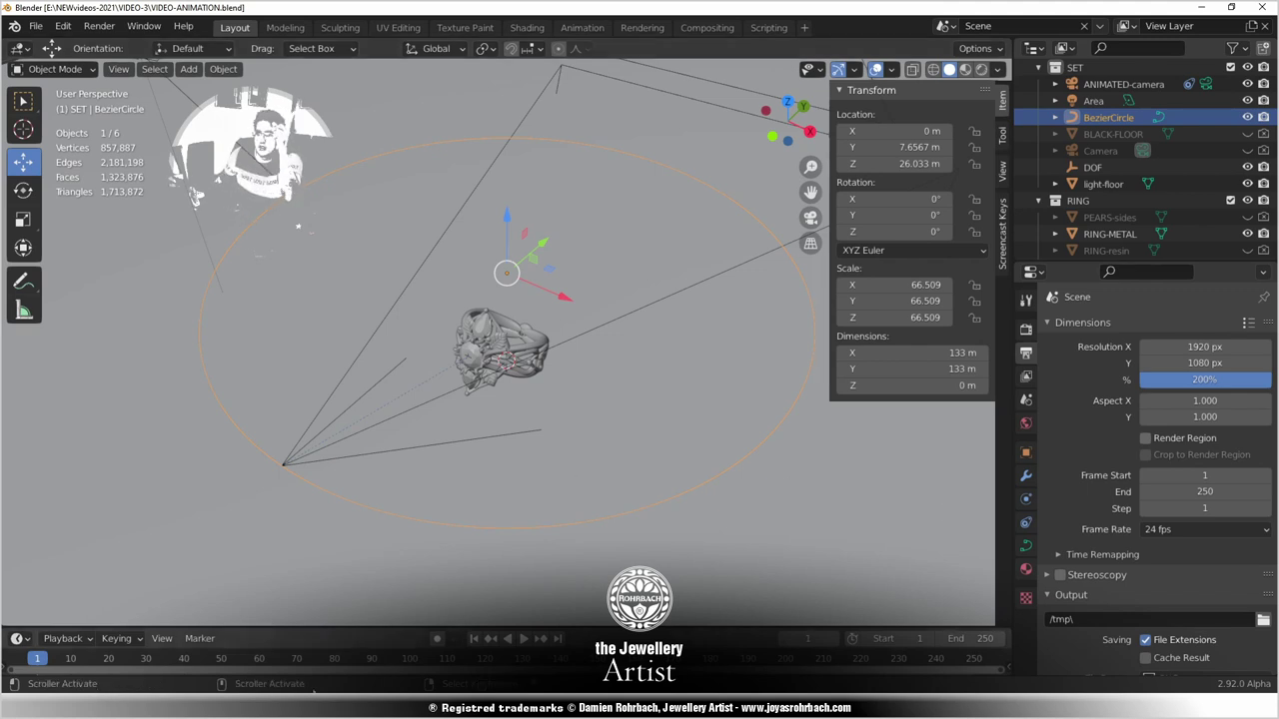
key(super+e)
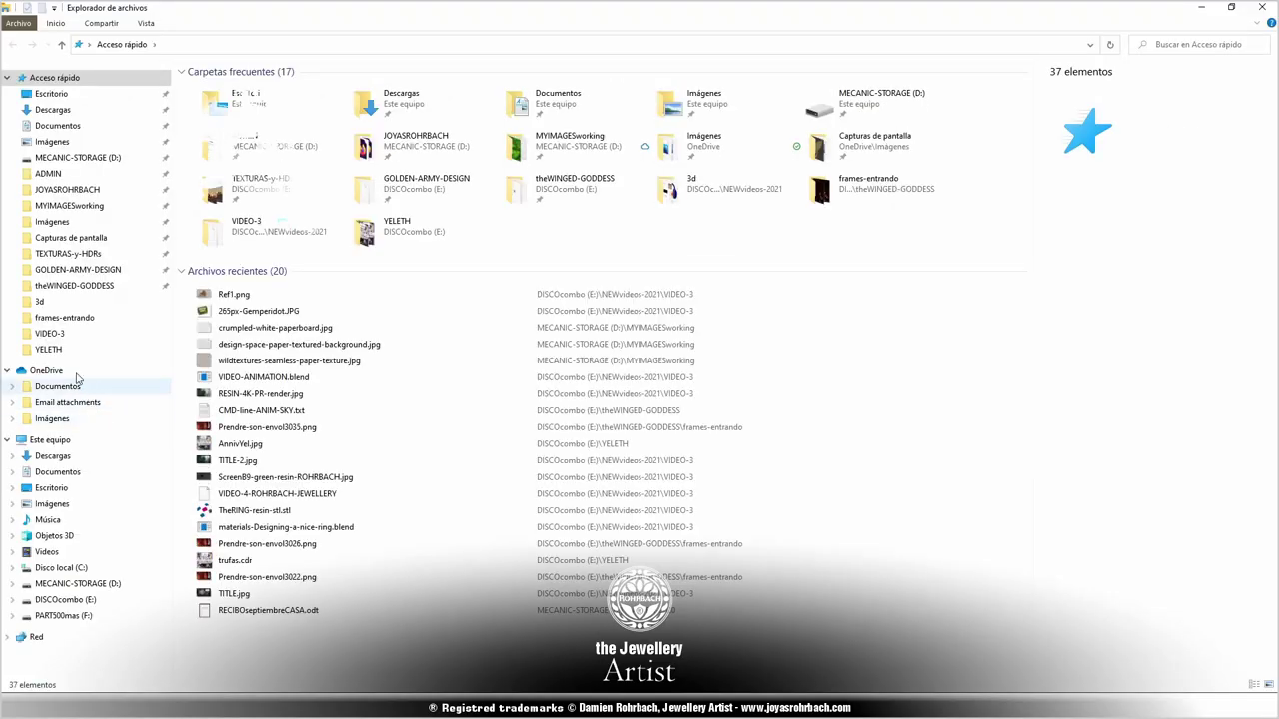
View Ref5.png from the VIDEO-3 folder, cancel the Save As dialog, and close Photos.
click(52, 334)
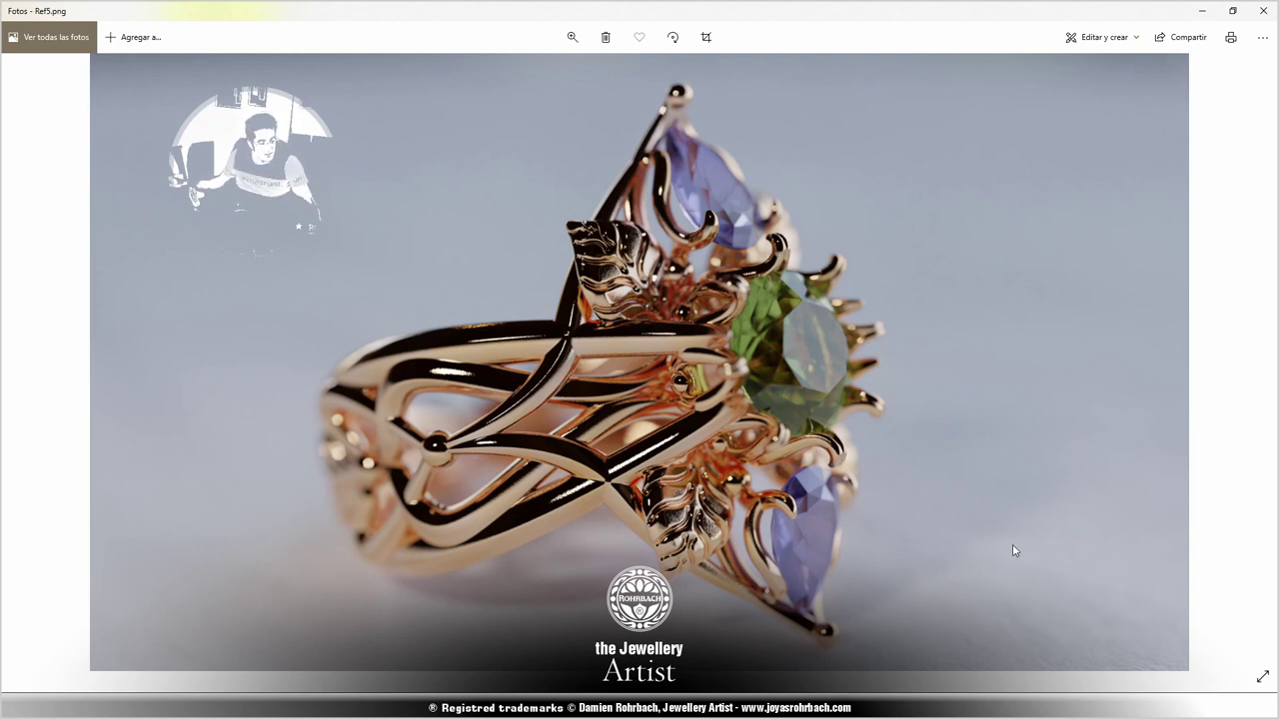
key(ctrl+s)
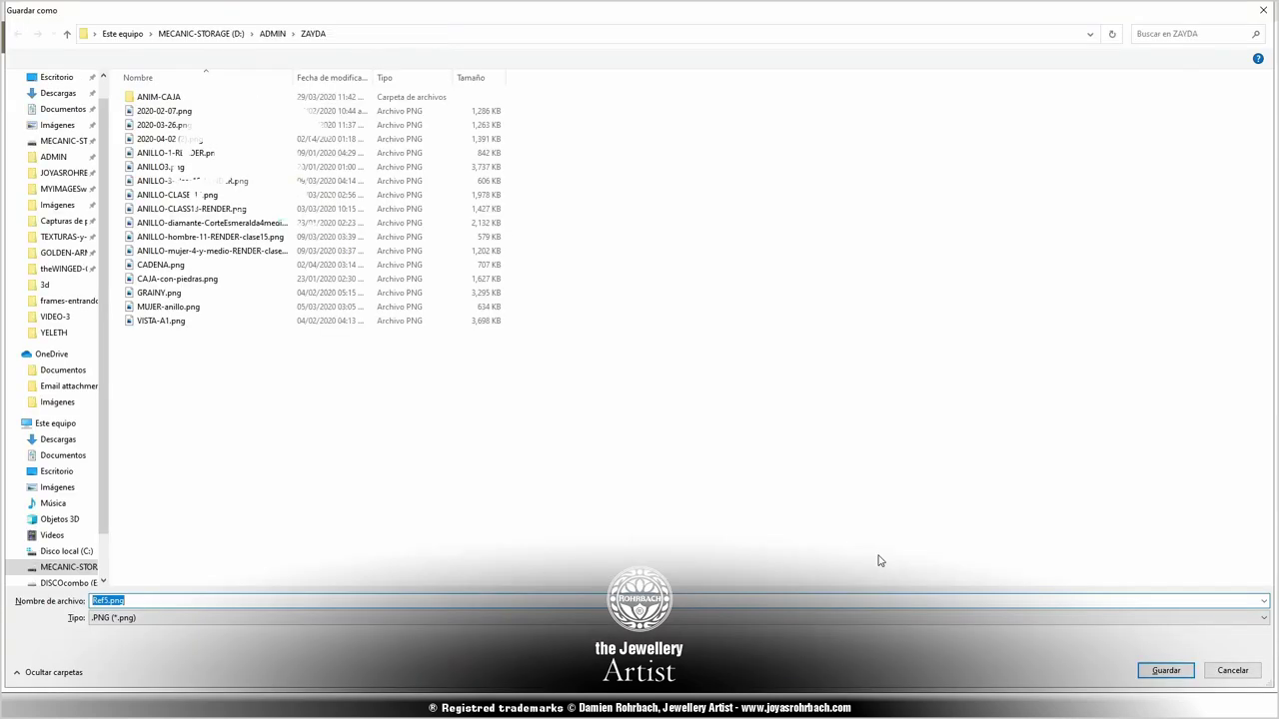
click(1234, 671)
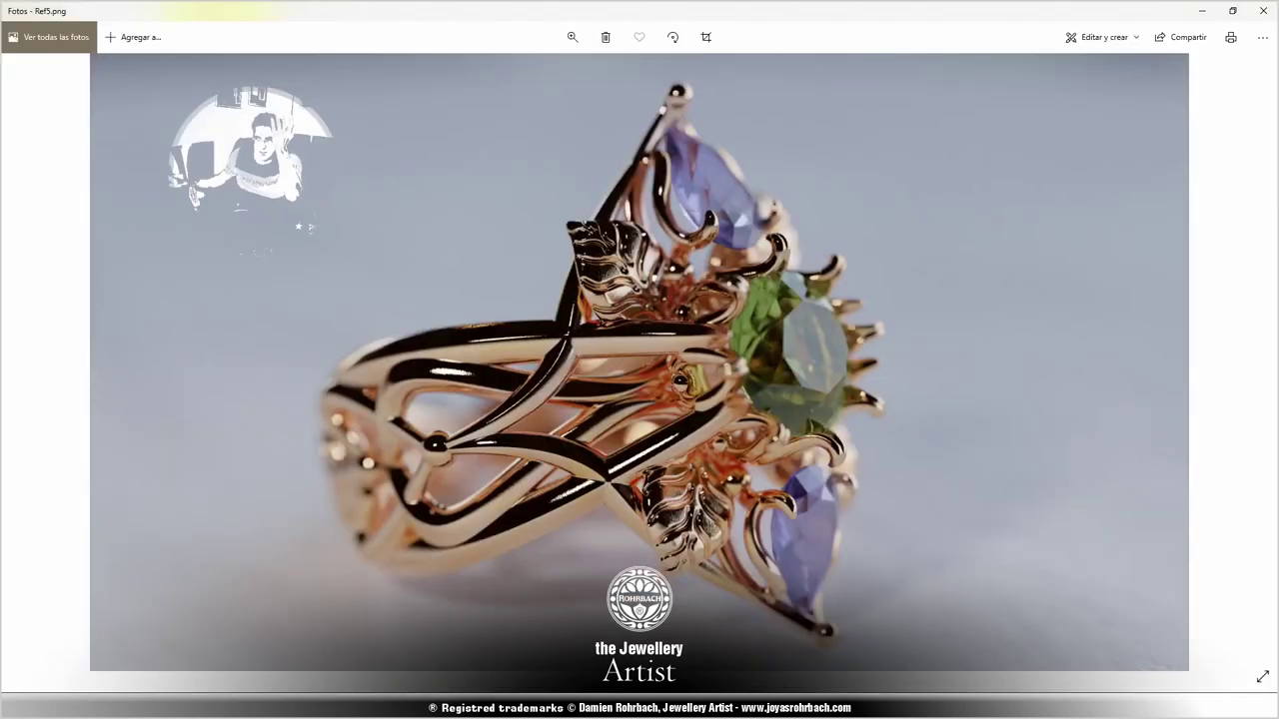
click(1264, 8)
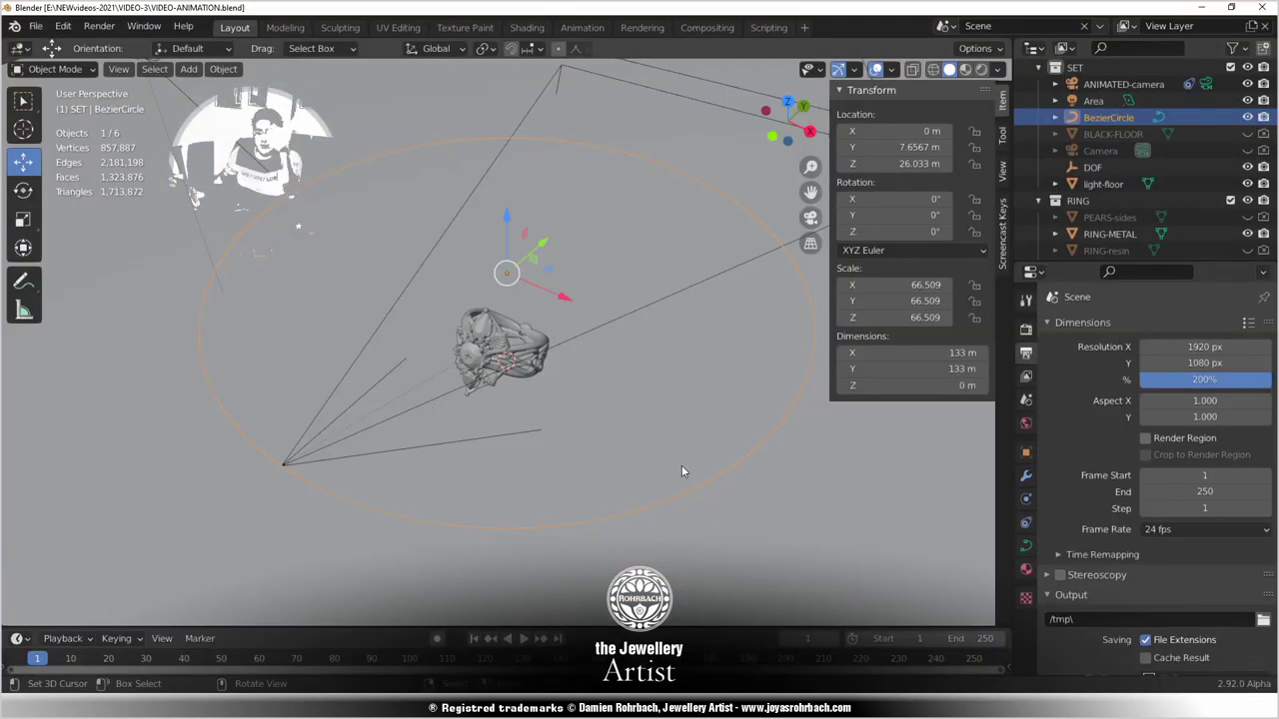
key(alt+Tab)
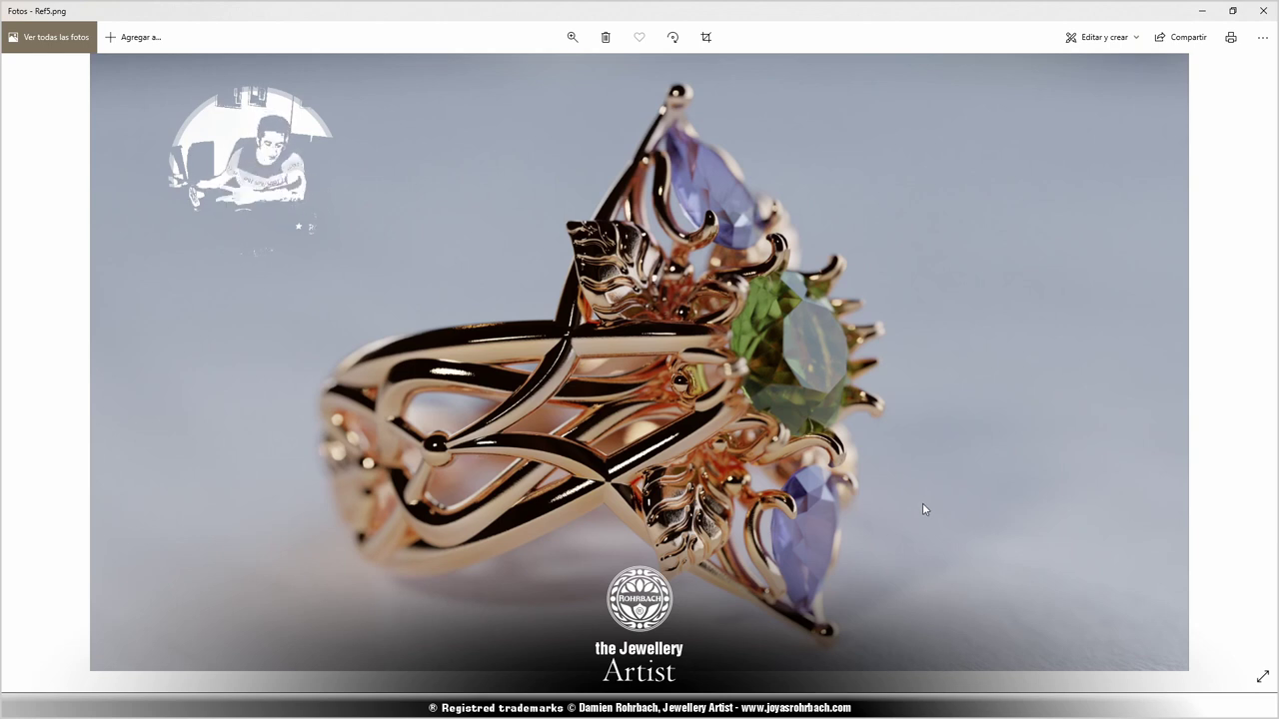
Back in Blender, orbit around the ring and camera and scrub the animation frames.
key(alt+Tab)
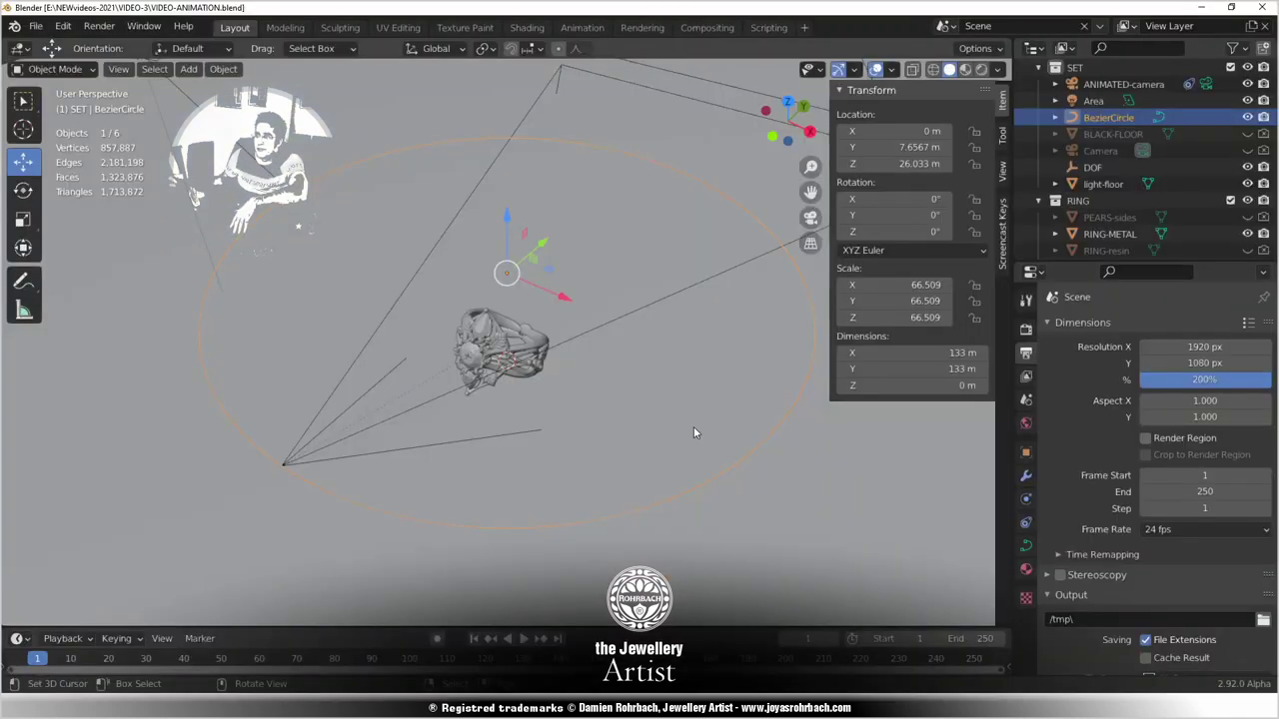
middle_drag(563, 450, 390, 461)
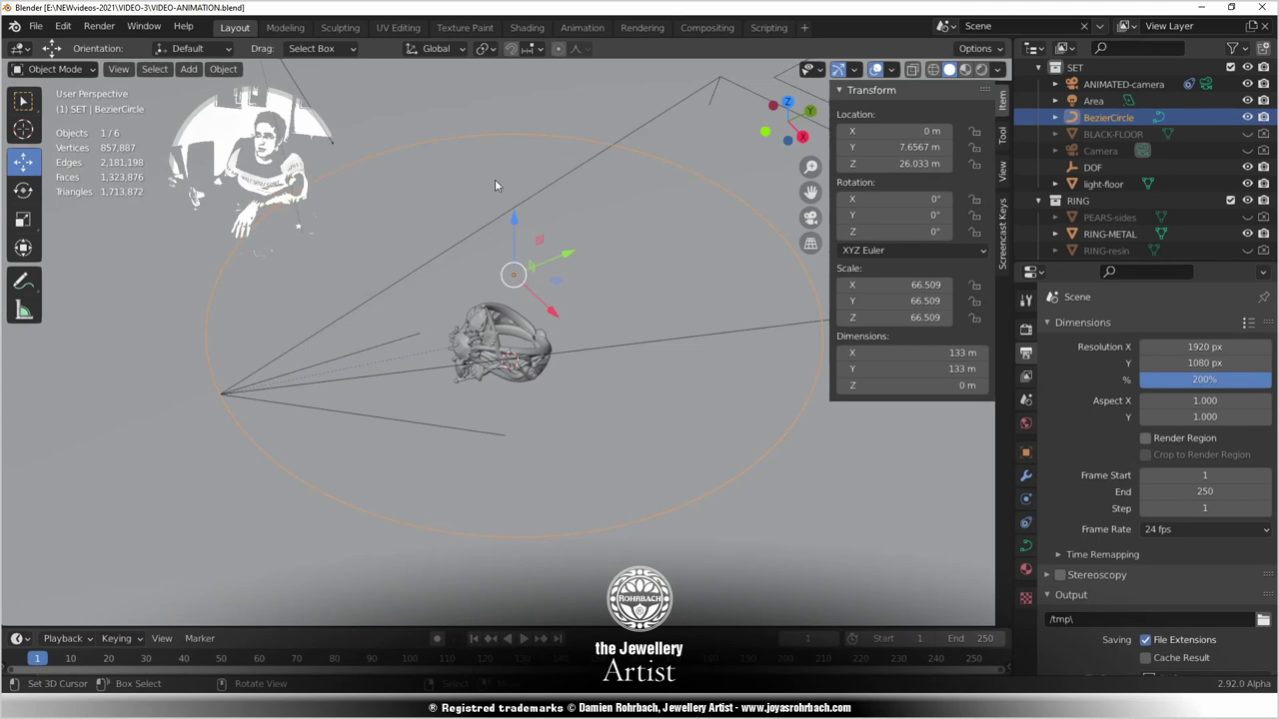
middle_drag(453, 363, 479, 393)
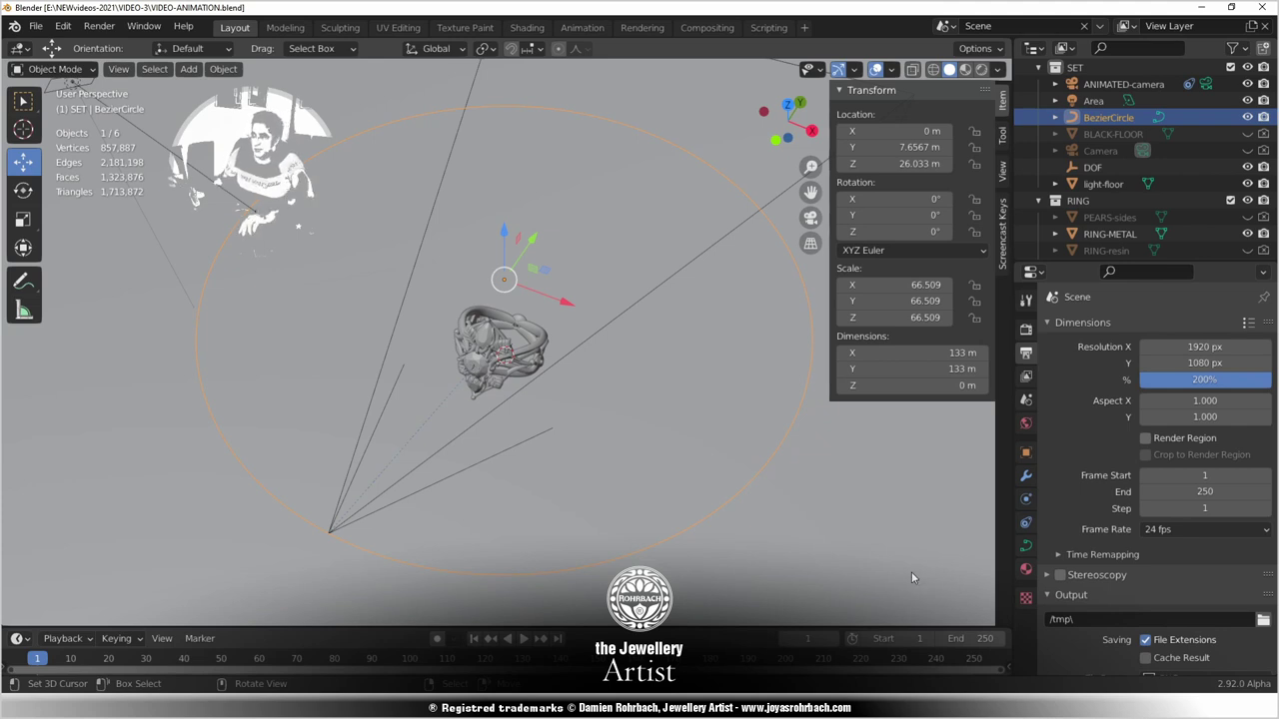
mouse_move(37, 658)
mouse_down()
mouse_move(394, 661)
mouse_move(30, 662)
mouse_up()
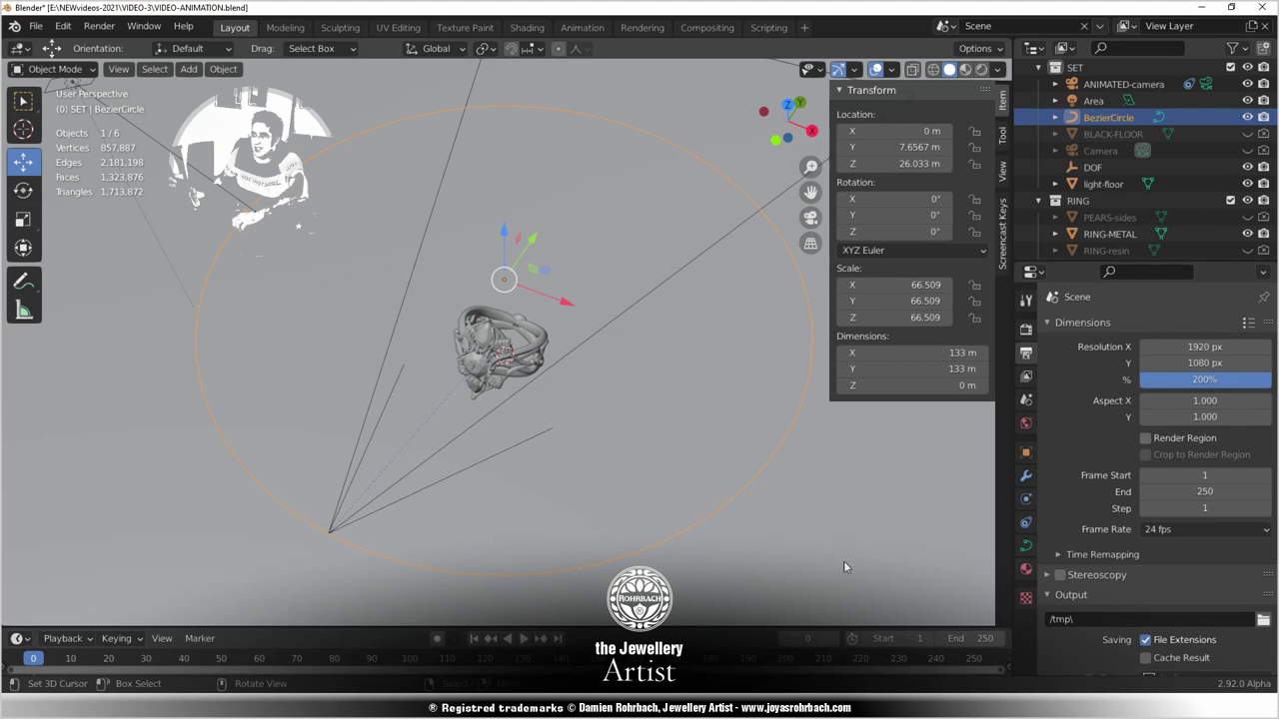
Set the BezierCircle's Path Animation frames to 250, then select ANIMATED-camera.
click(1026, 545)
scroll(1077, 545, down, 5)
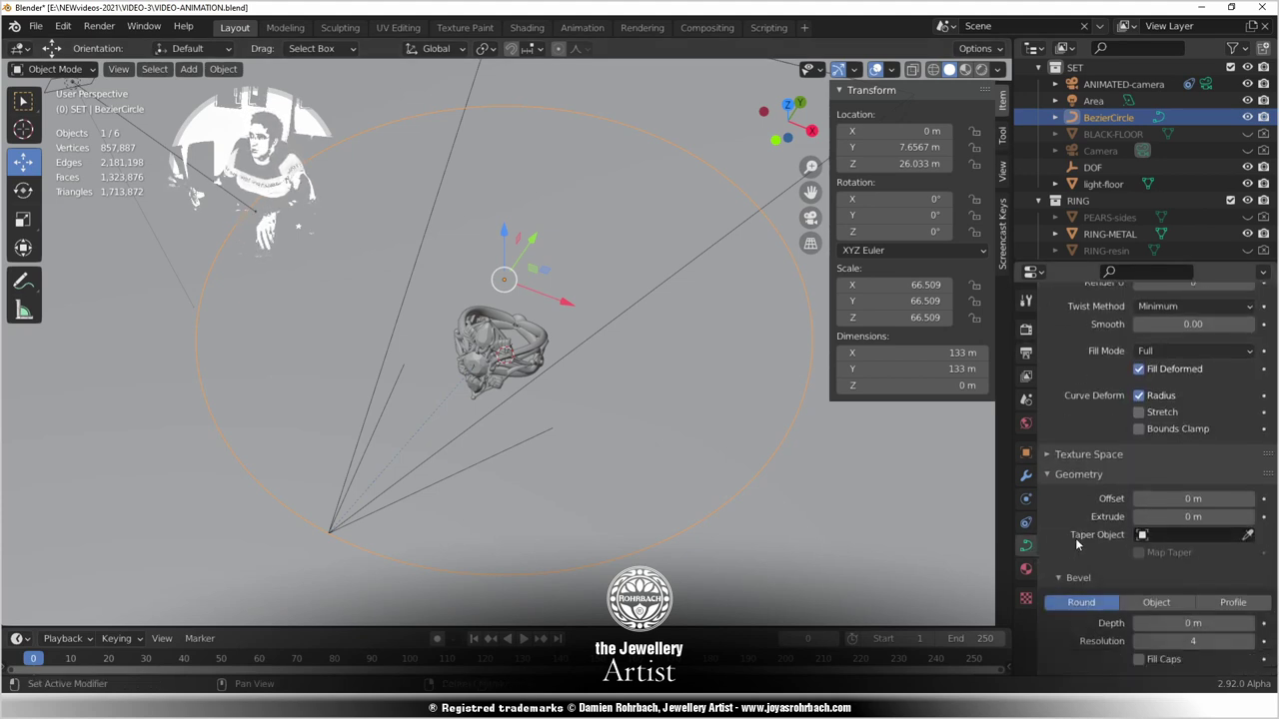
scroll(1076, 537, down, 4)
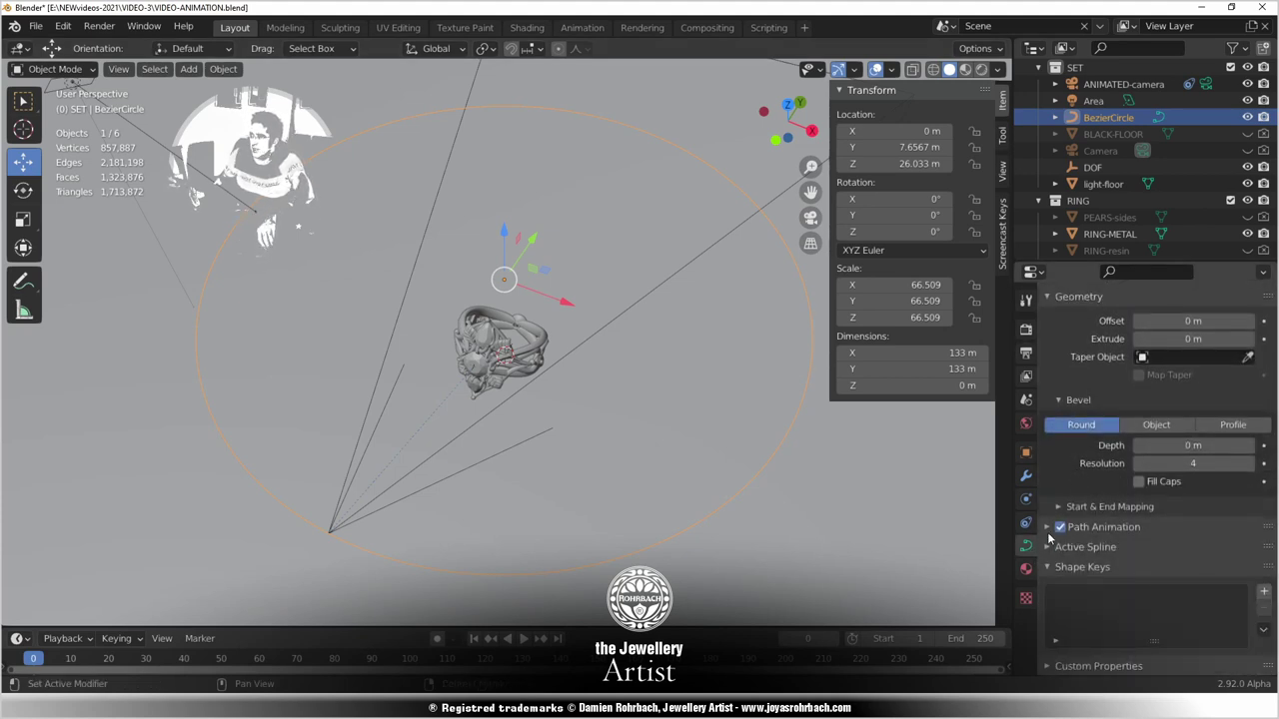
click(1047, 534)
click(1219, 550)
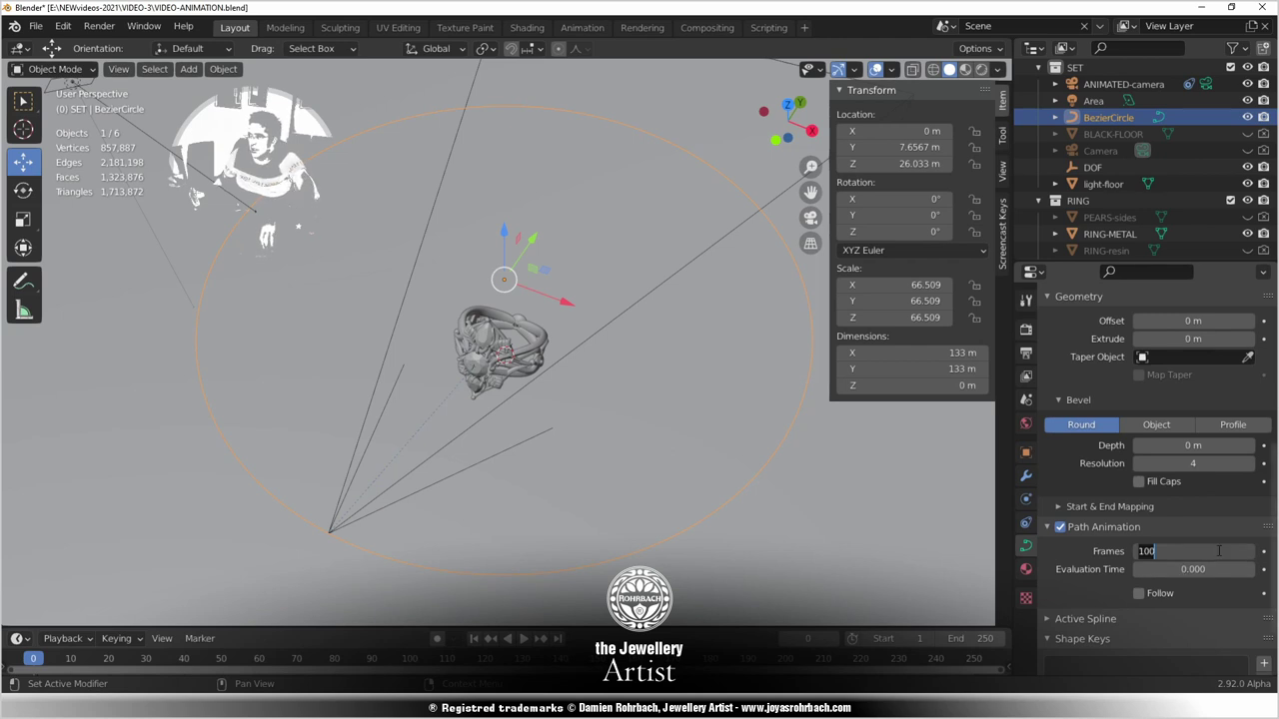
text(250)
key(Return)
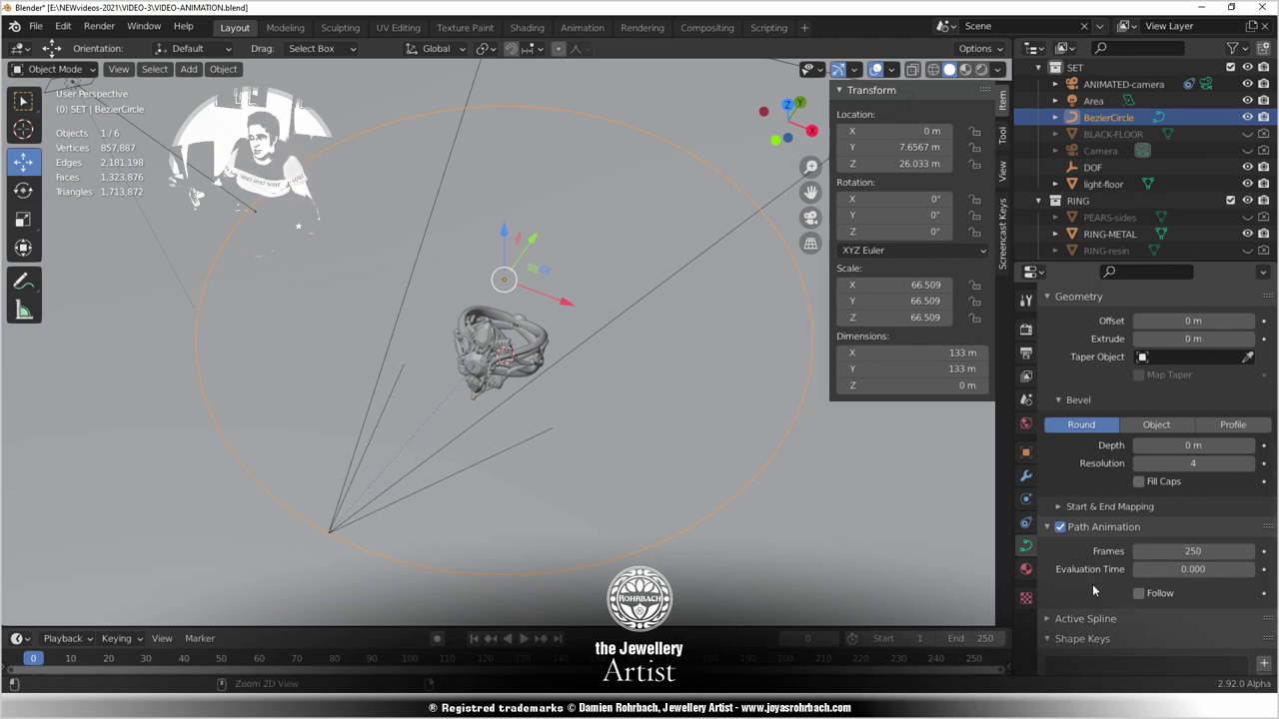
click(395, 489)
Enable Animate Path on the ANIMATED-camera's Follow Path constraint along the circle.
click(1025, 498)
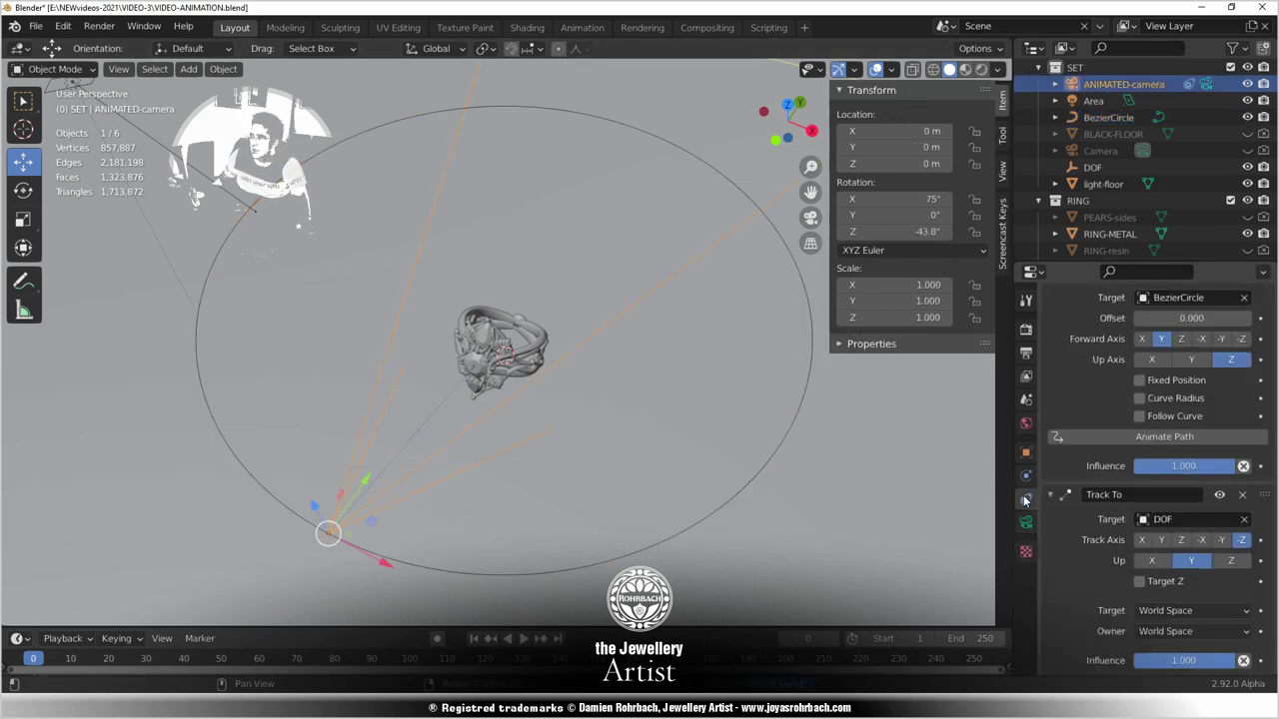
scroll(1082, 578, up, 3)
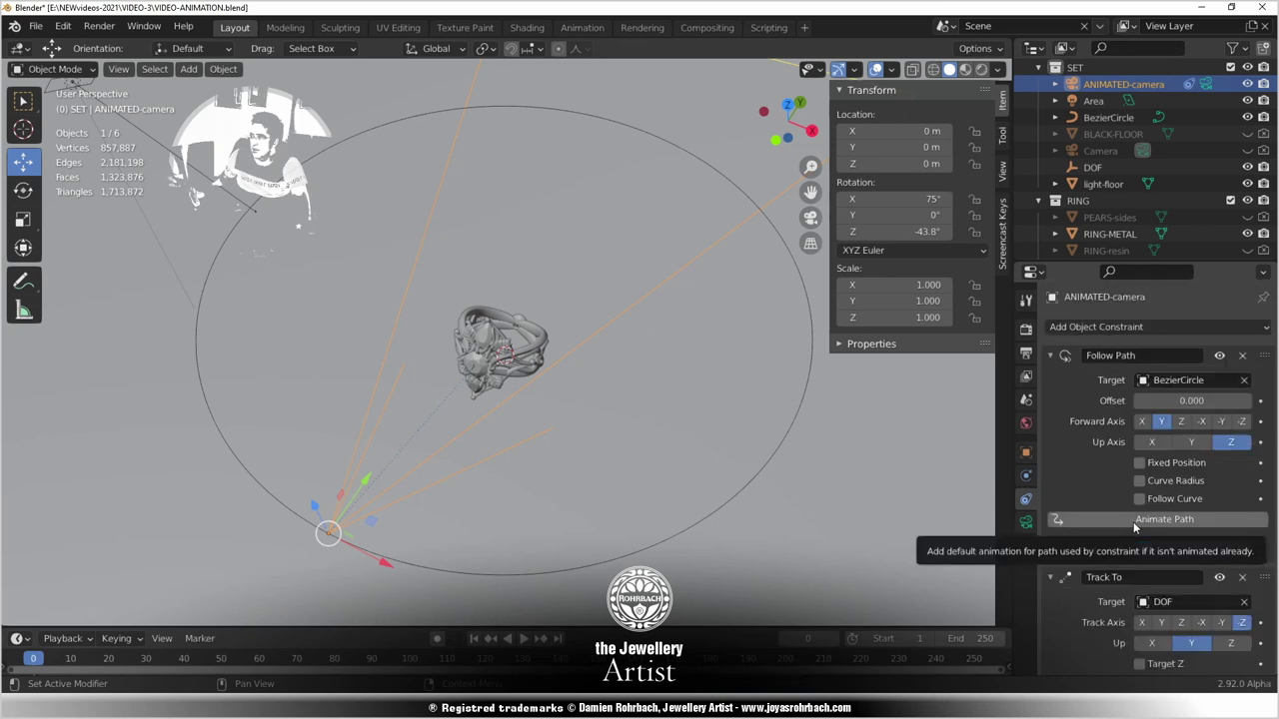
click(1134, 521)
Play the camera's orbit around the ring twice, then return to the first frame.
key(space)
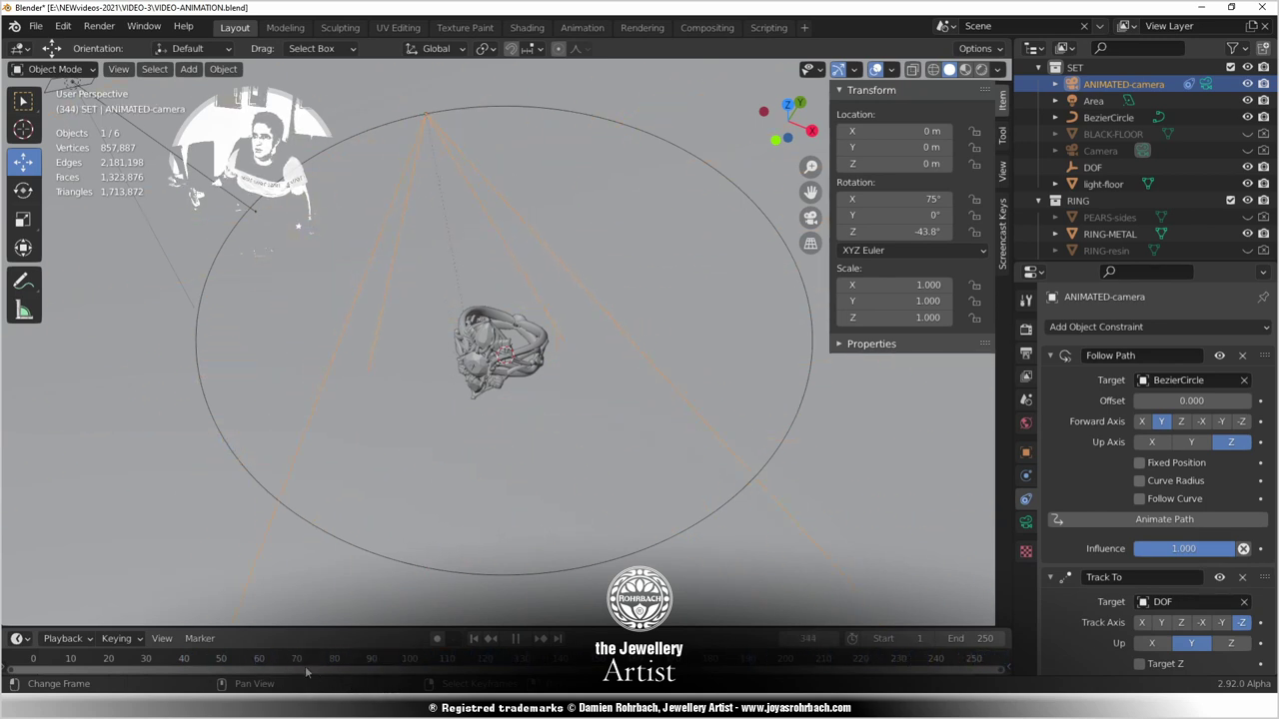
drag(103, 667, 37, 661)
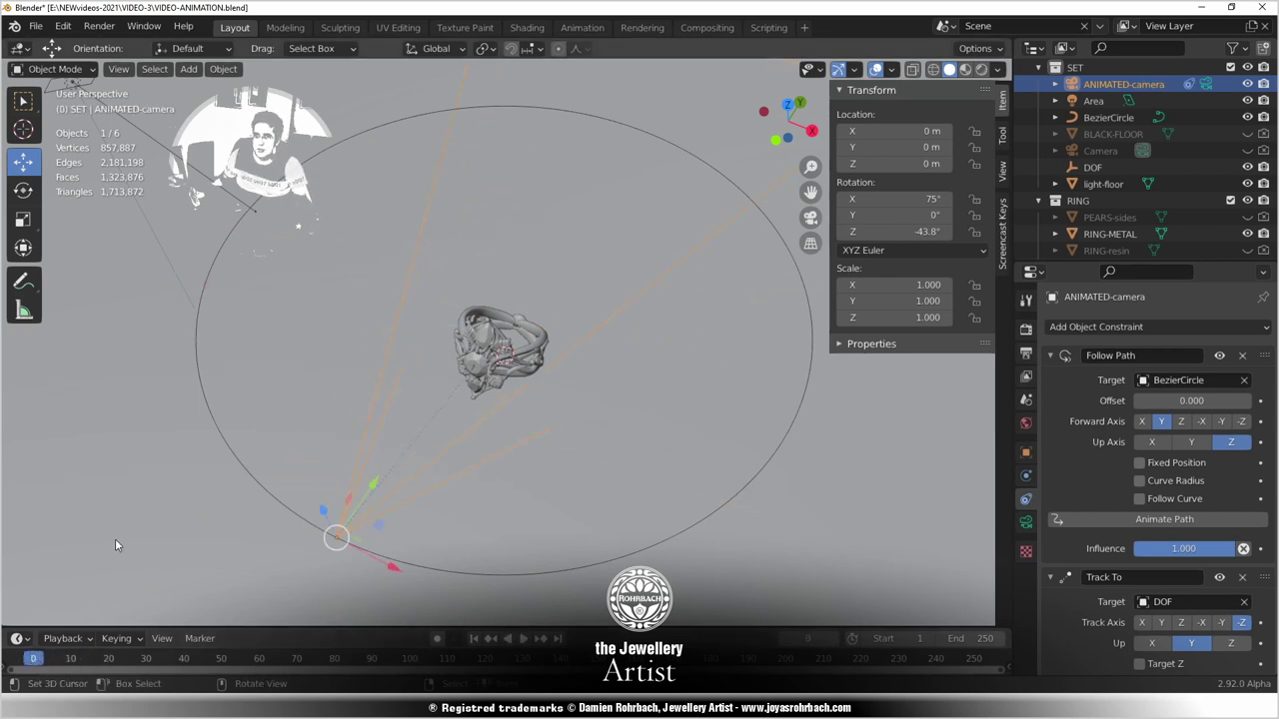
key(space)
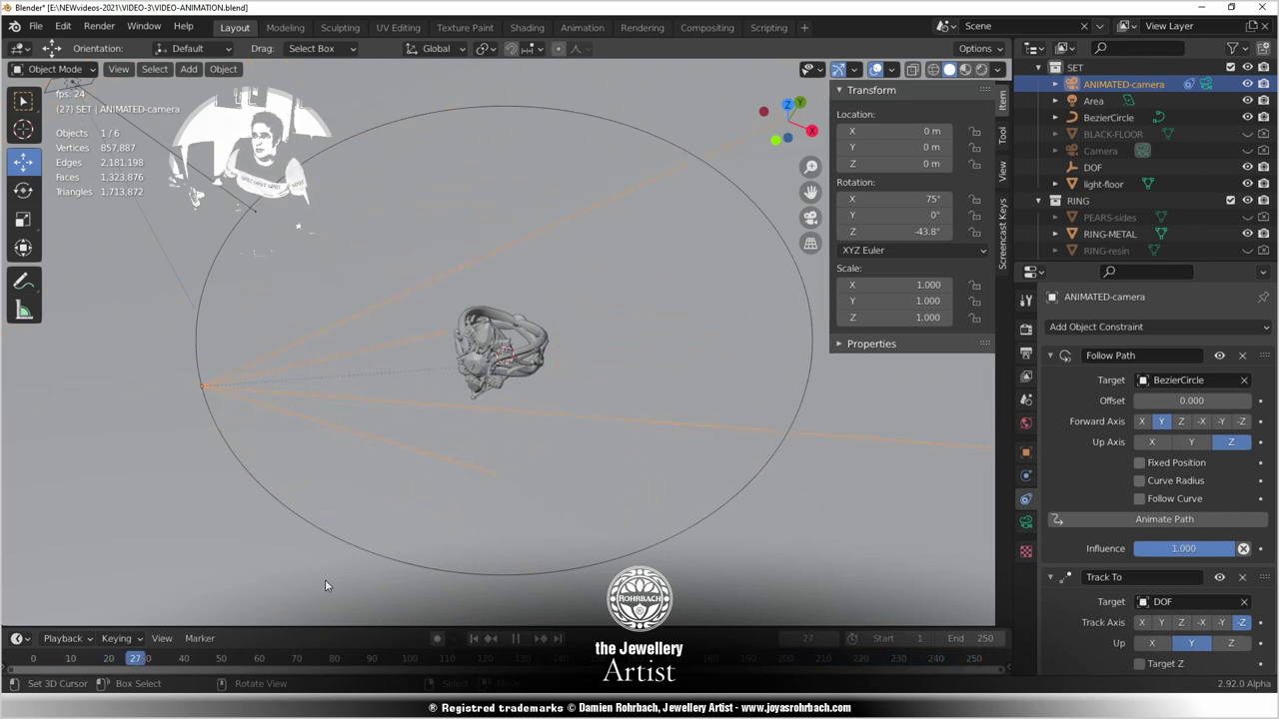
key(space)
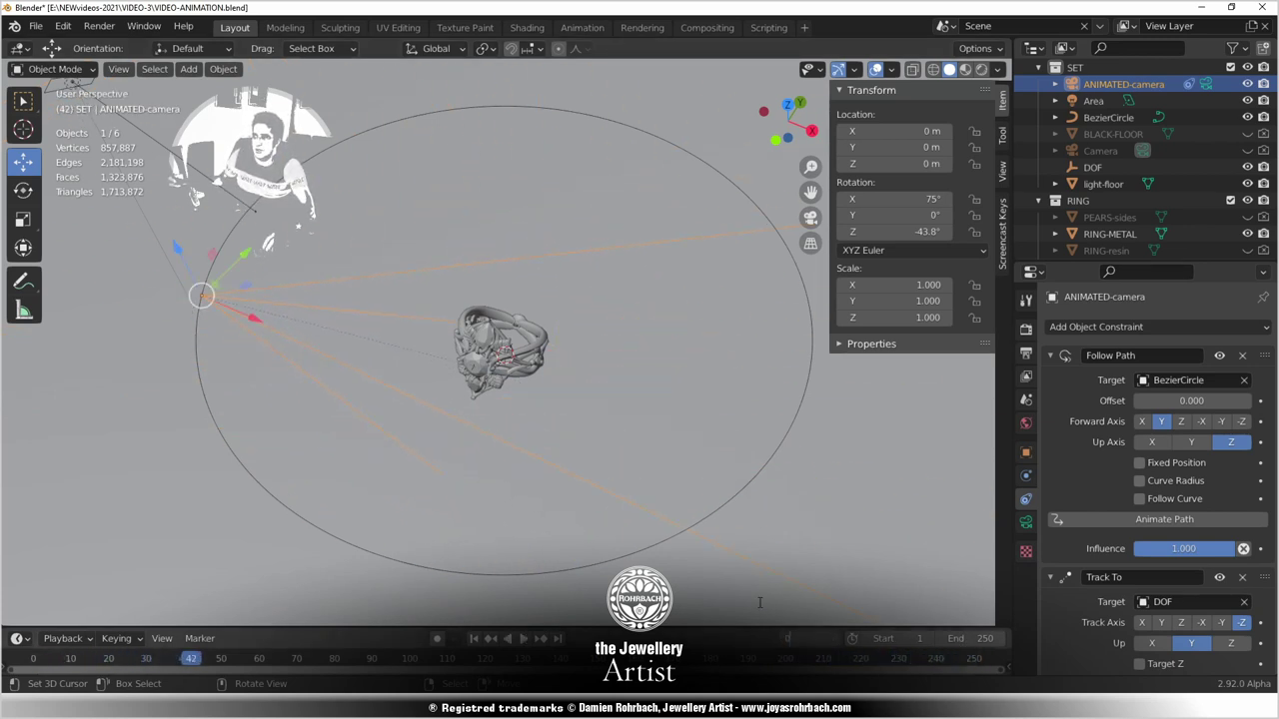
key(shift+Left)
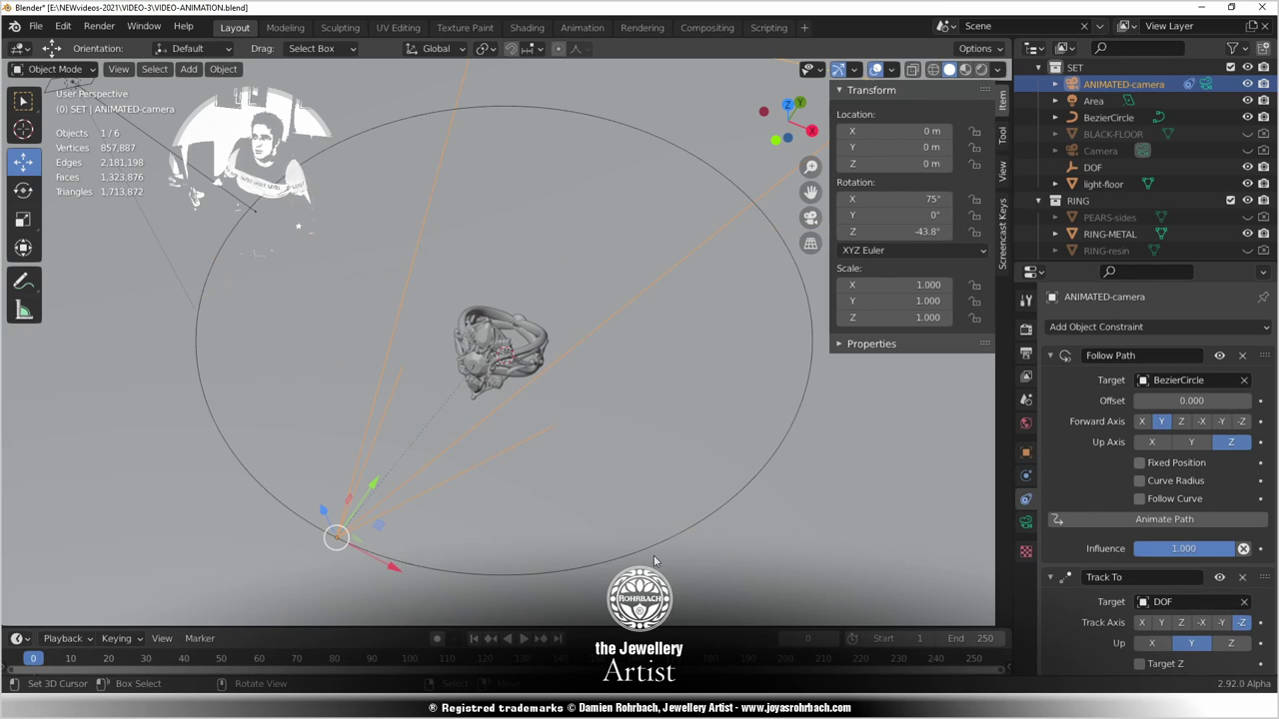
Save the file, look through the active camera, and hide the N sidebar.
key(ctrl+s)
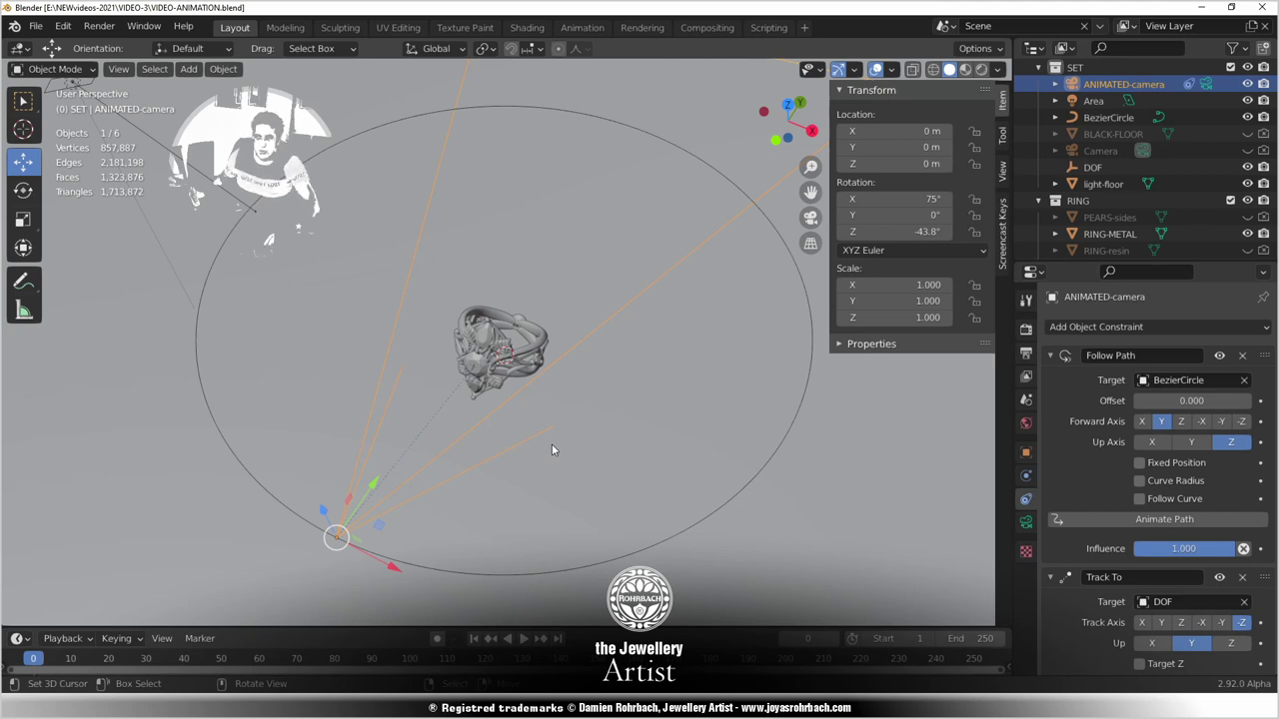
key(KP_0)
key(n)
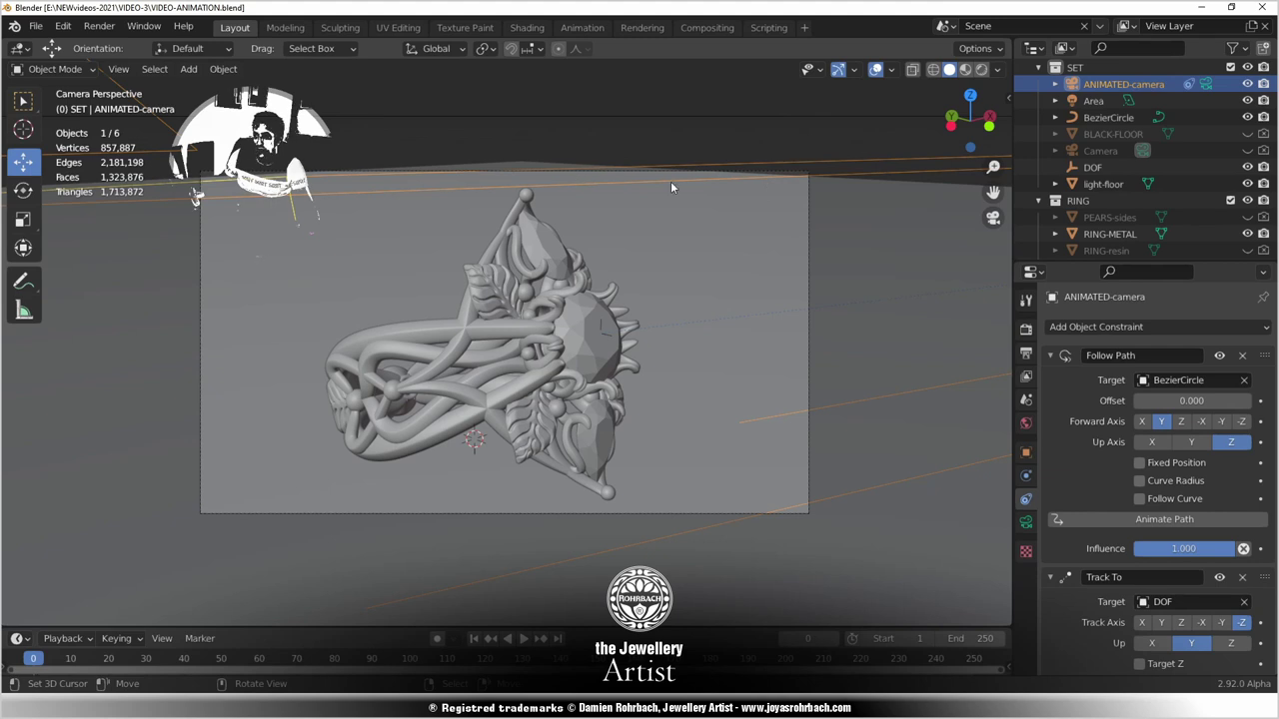
Set the Scene camera to ANIMATED-camera and save the file.
key(space)
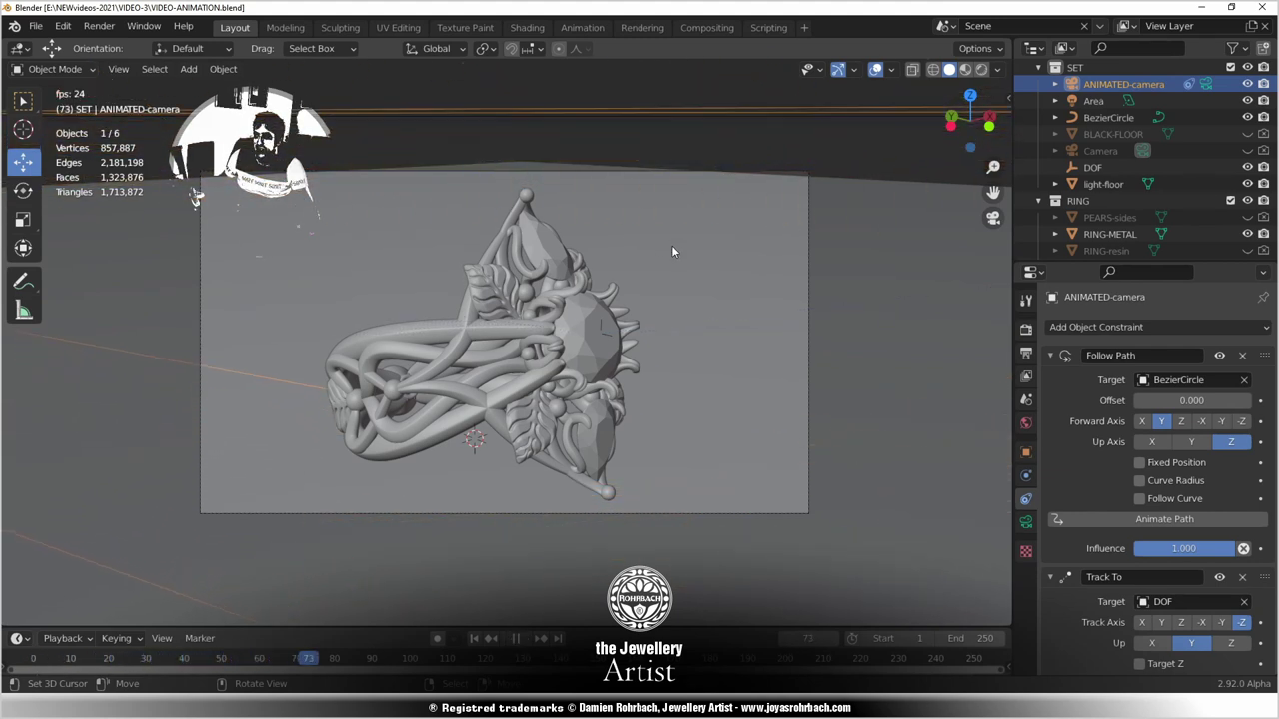
key(space)
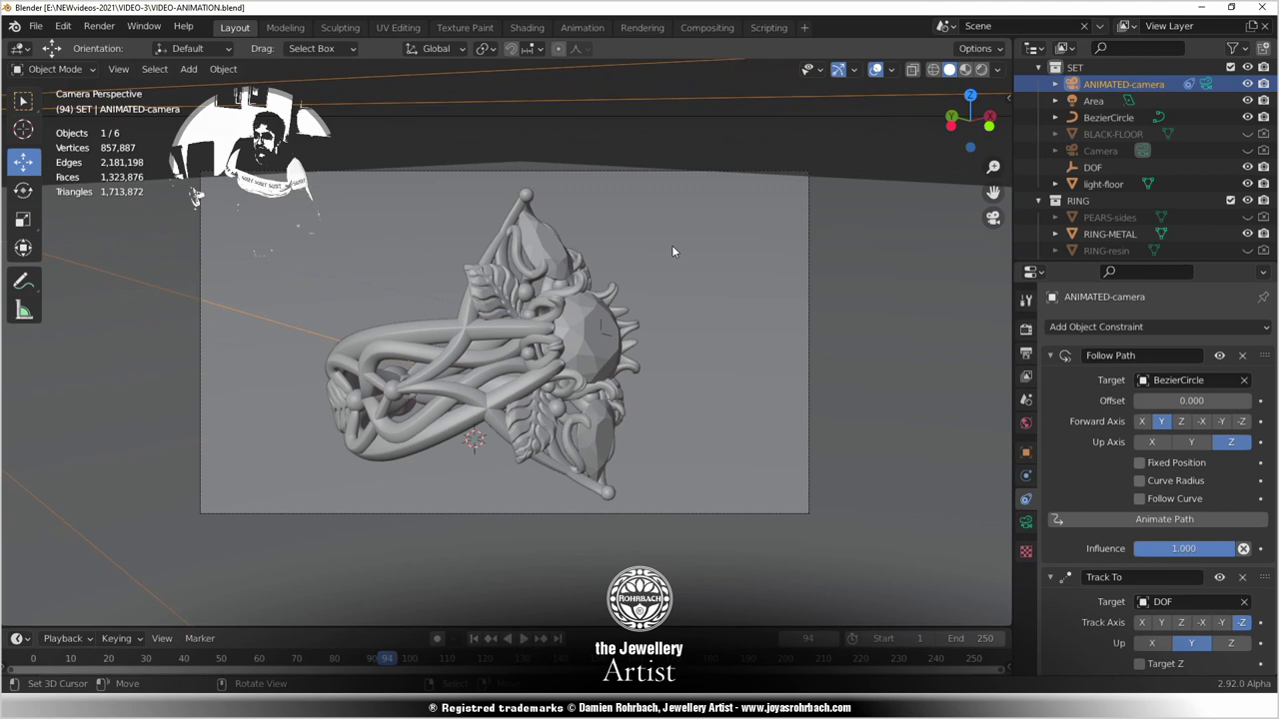
click(1025, 422)
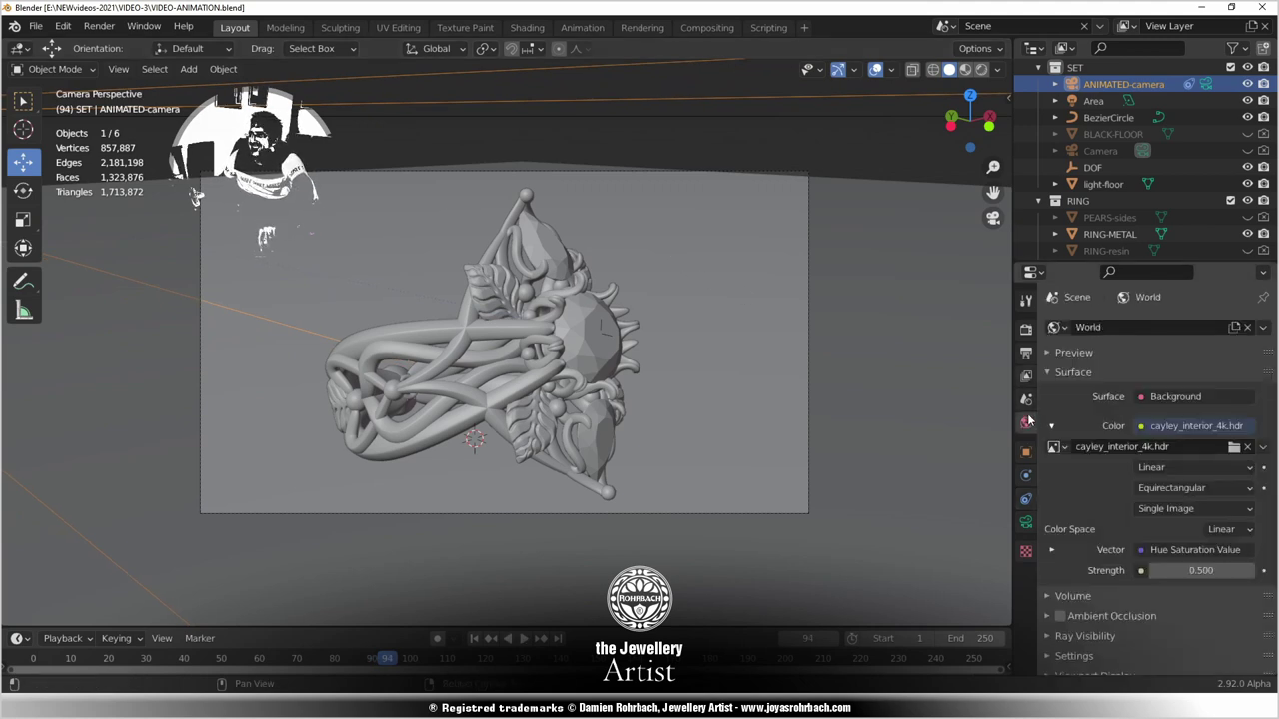
click(1025, 399)
click(1179, 347)
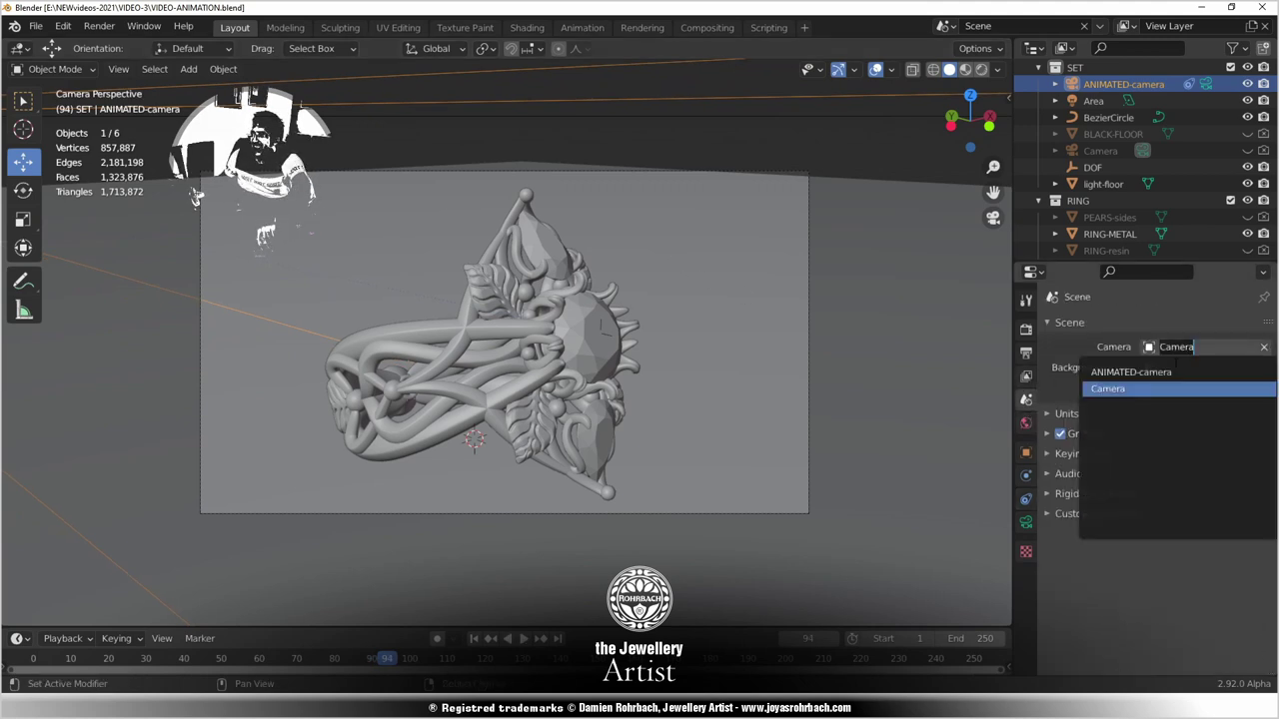
click(1131, 372)
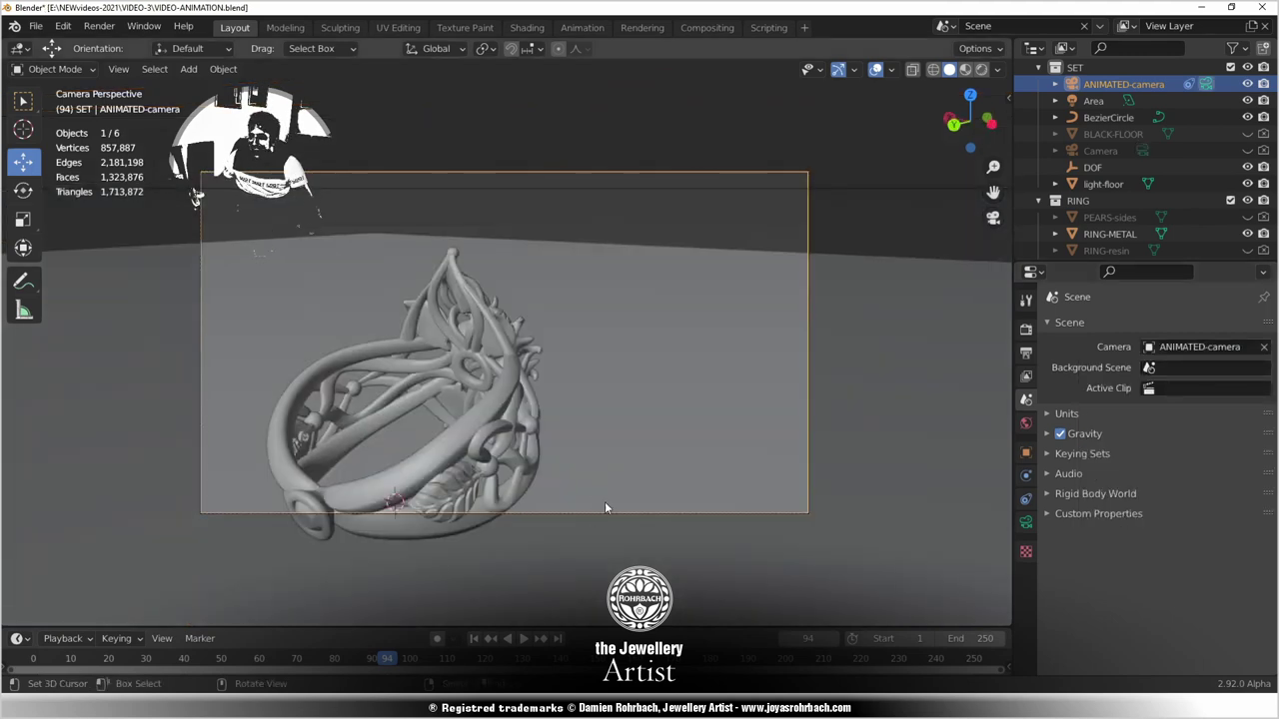
key(ctrl+s)
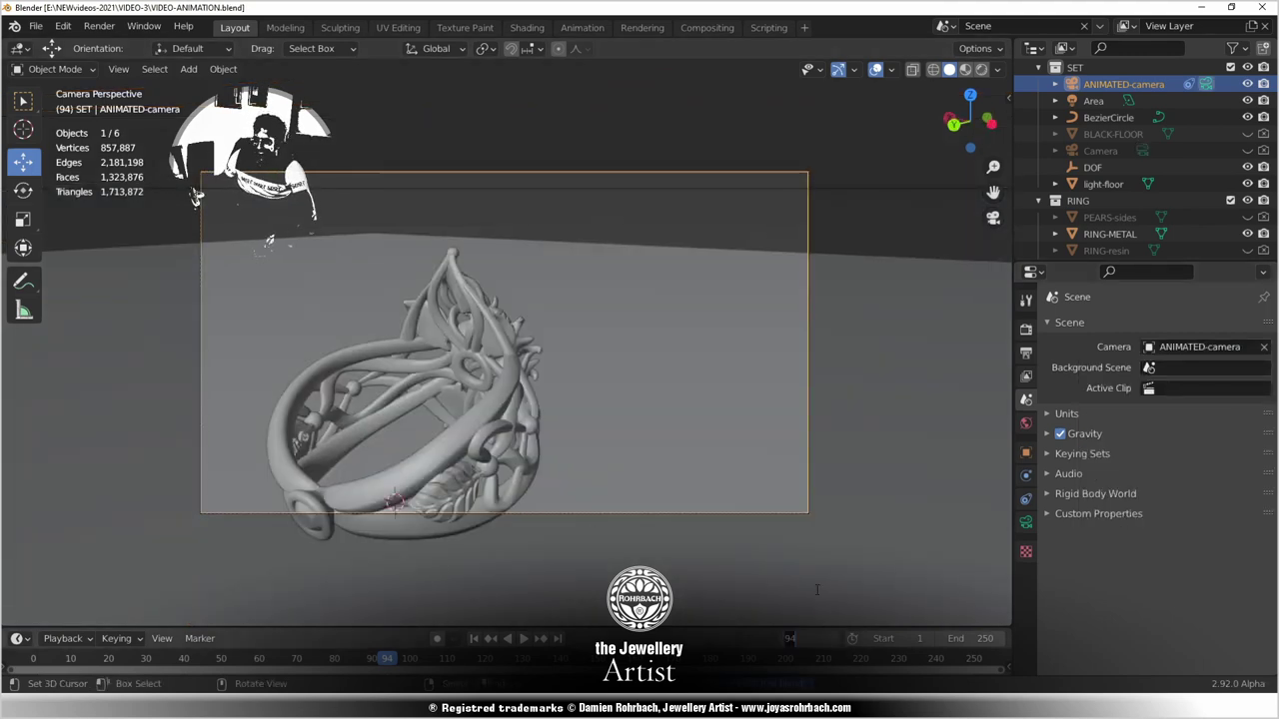
Set the current frame to 0, preview the turntable, stop it, and save.
key(shift+Left)
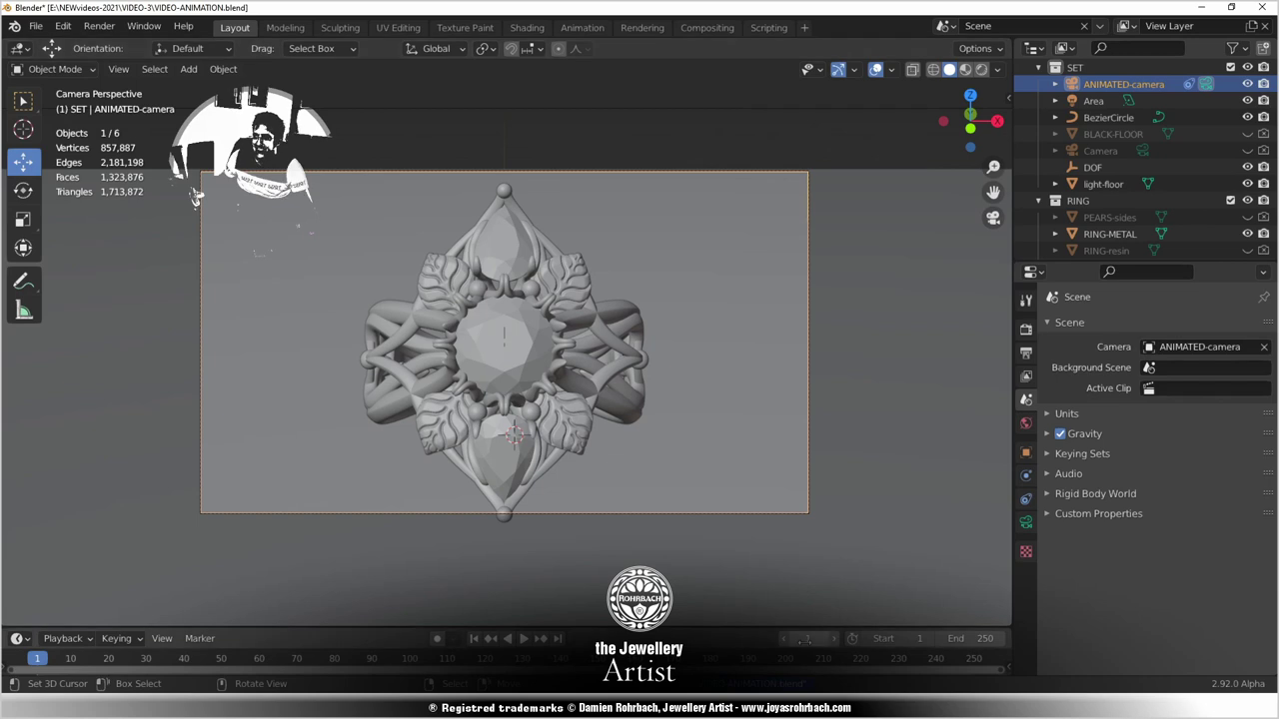
click(808, 639)
text(0)
key(Return)
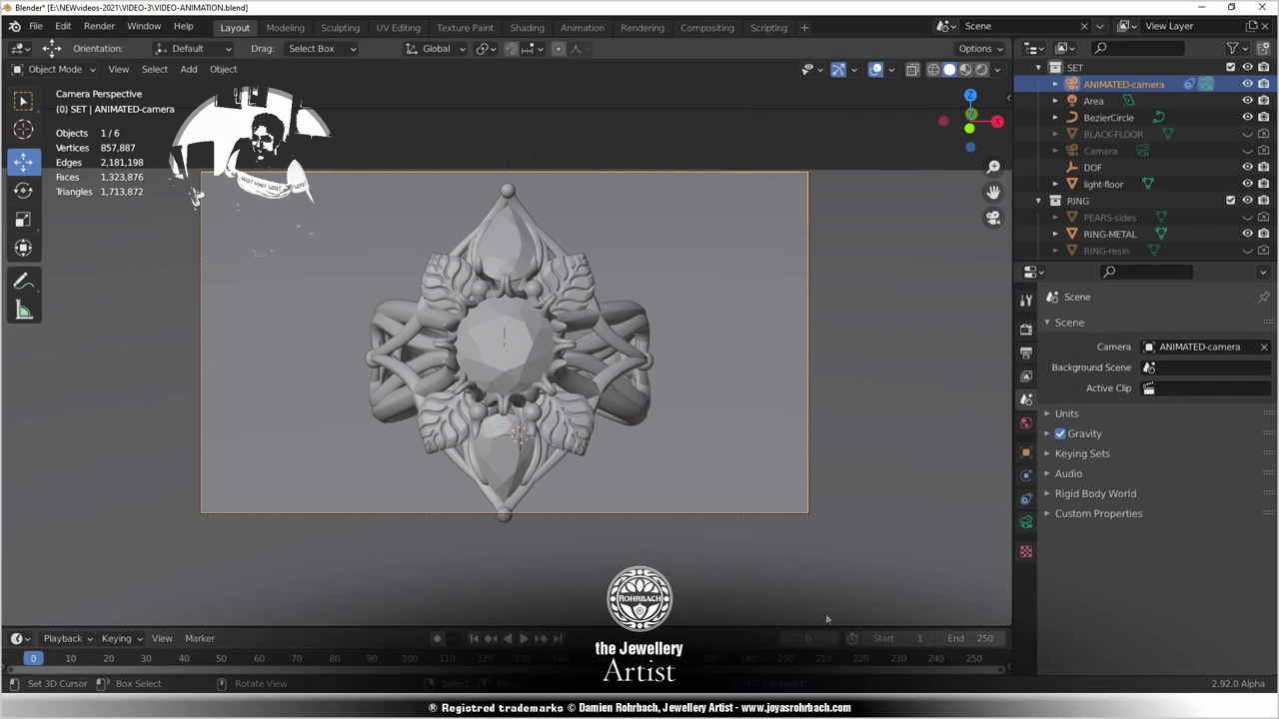
key(space)
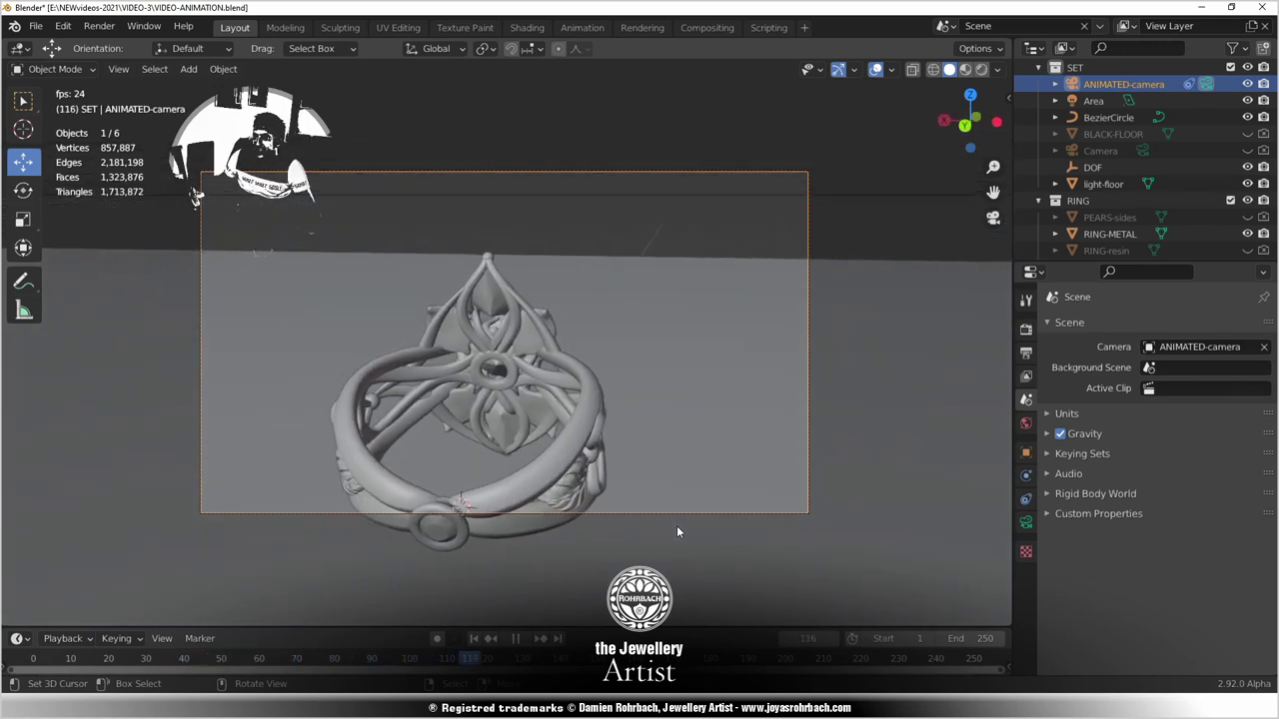
key(space)
key(ctrl+s)
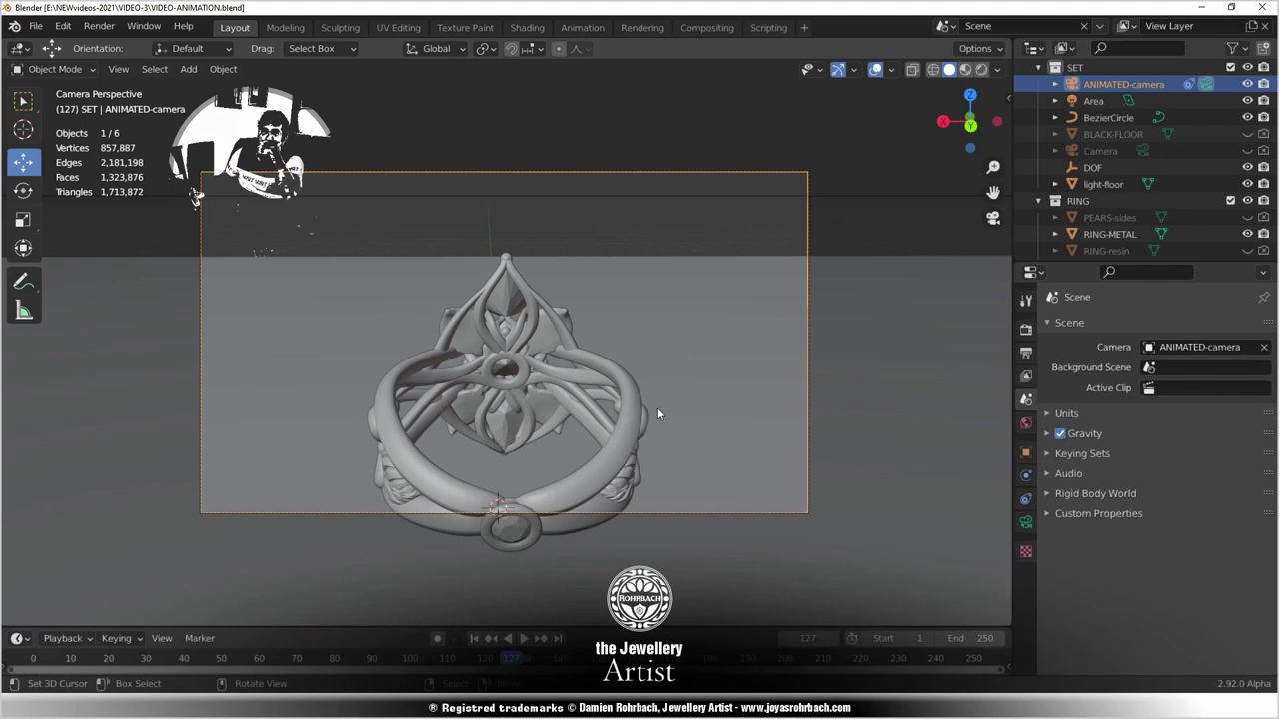
middle_drag(641, 430, 626, 400)
Snap the 3D cursor to RING-METAL and add a Plain Axes Empty there.
key(KP_7)
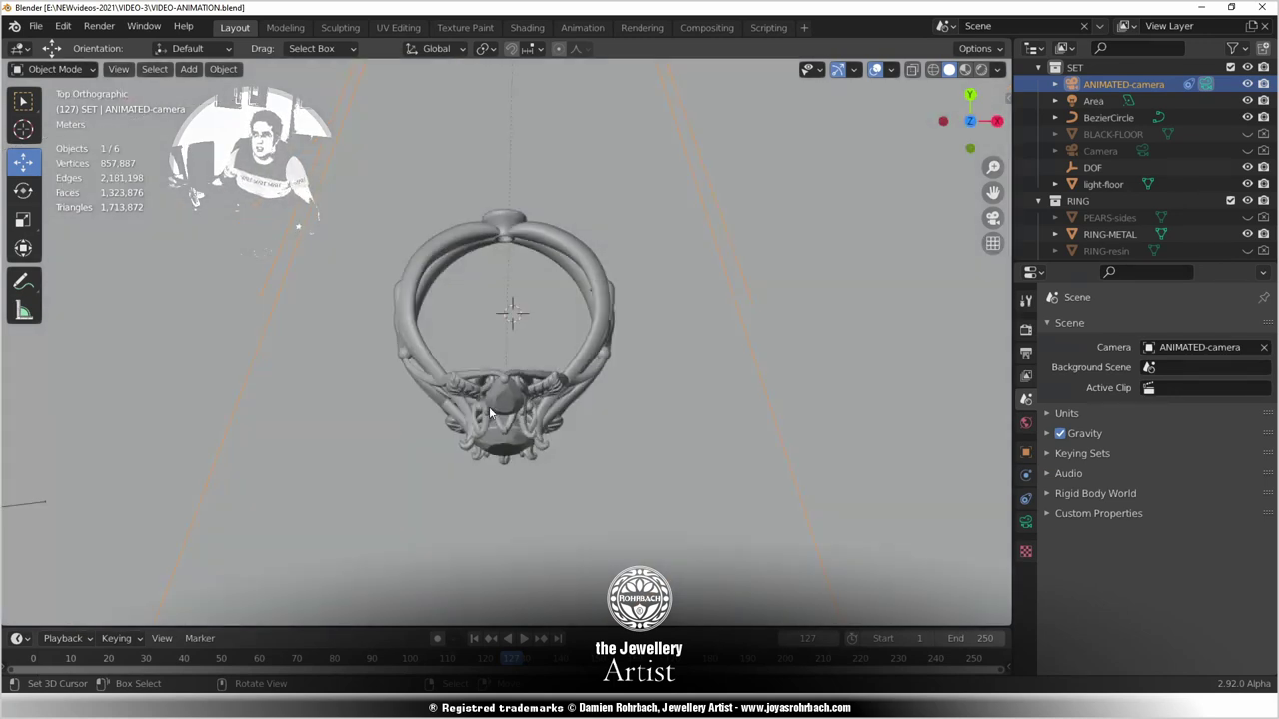
click(489, 407)
key(shift+s)
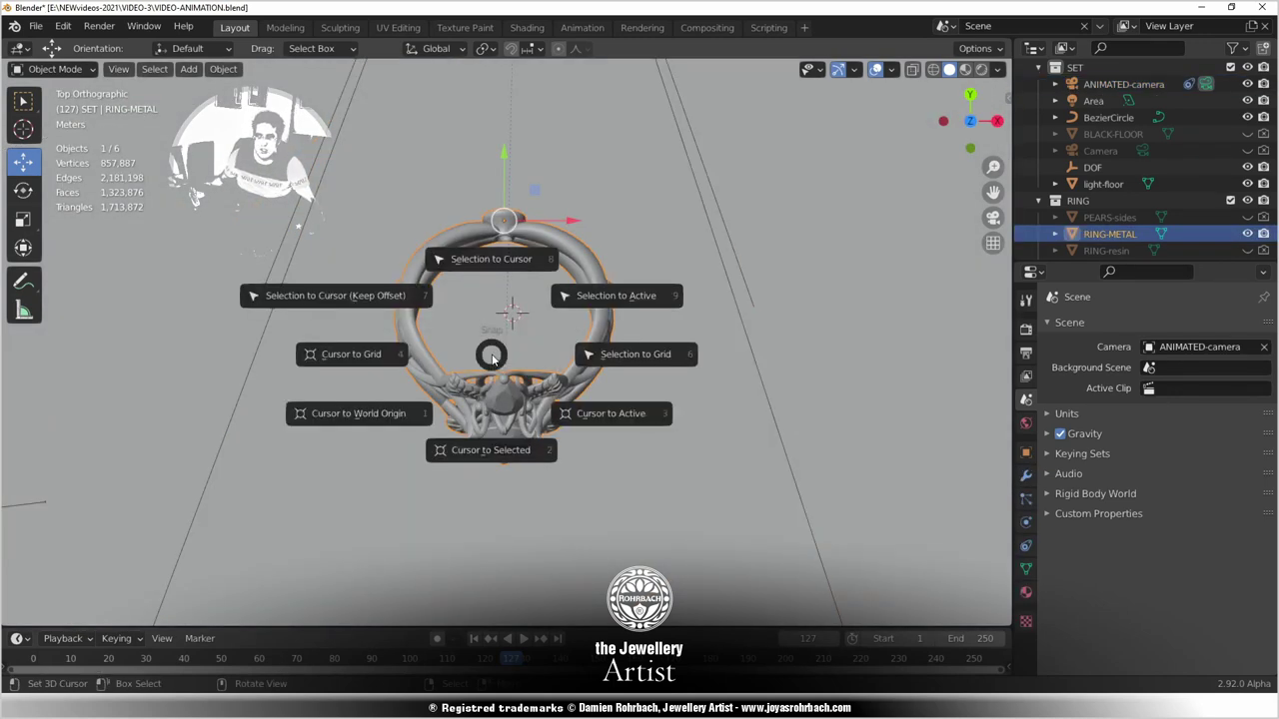
click(496, 452)
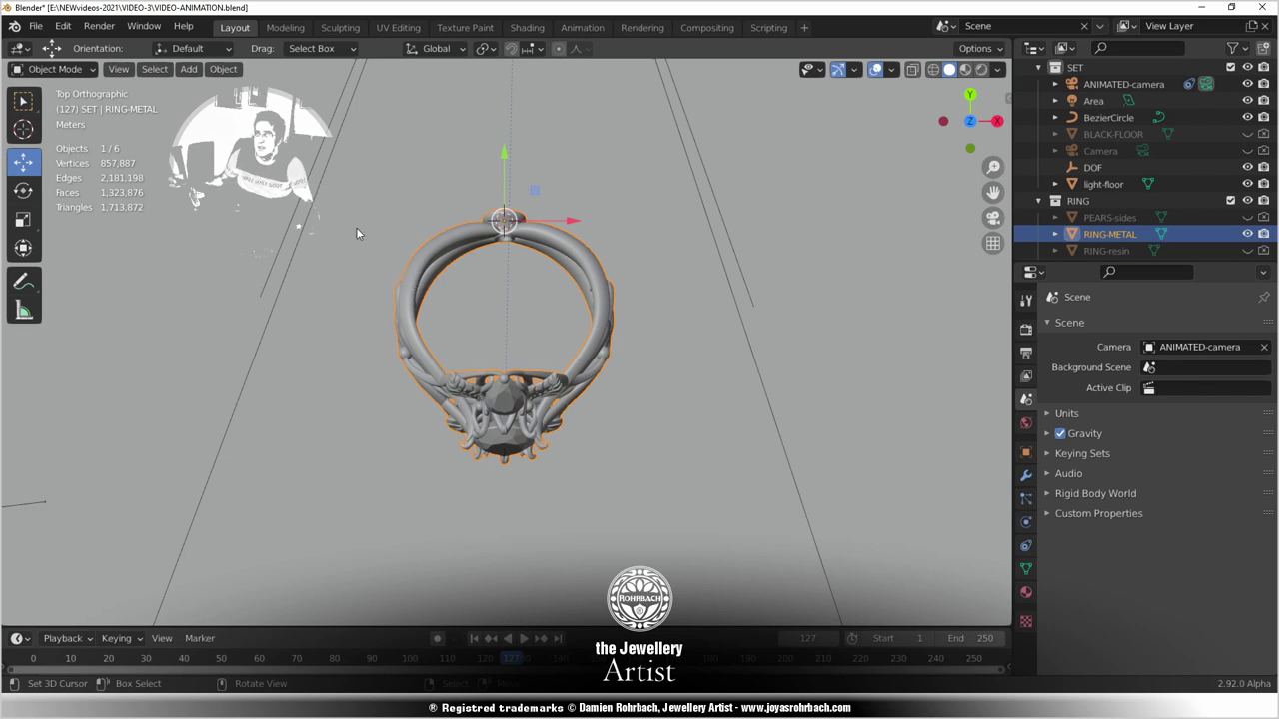
click(187, 69)
mouse_move(239, 254)
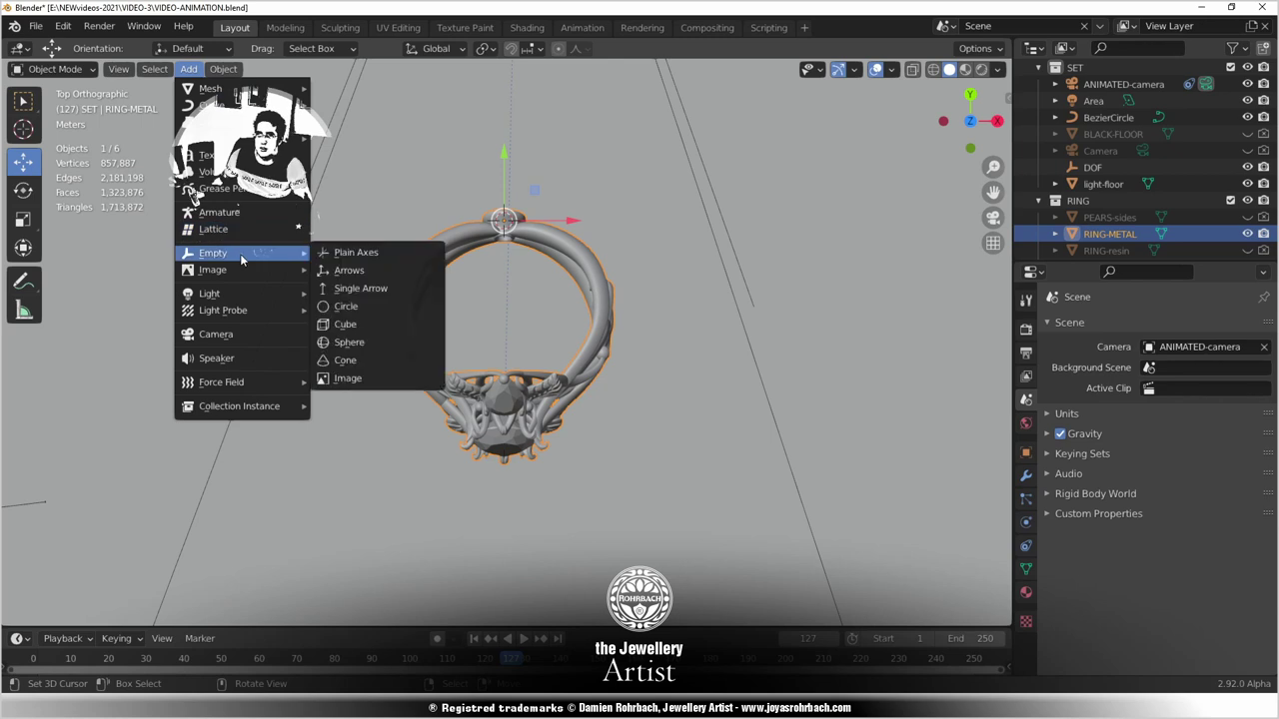
click(350, 253)
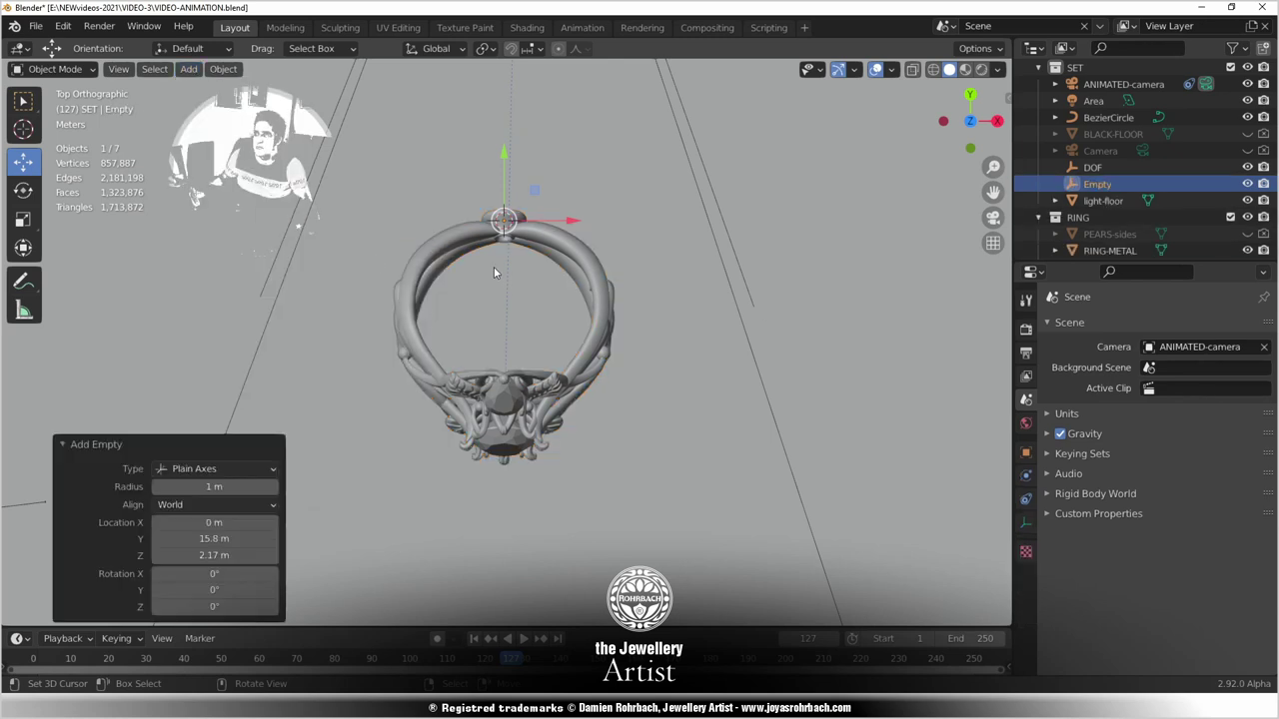
Move the Empty along Y, then adjust its height in side view.
key(g)
key(y)
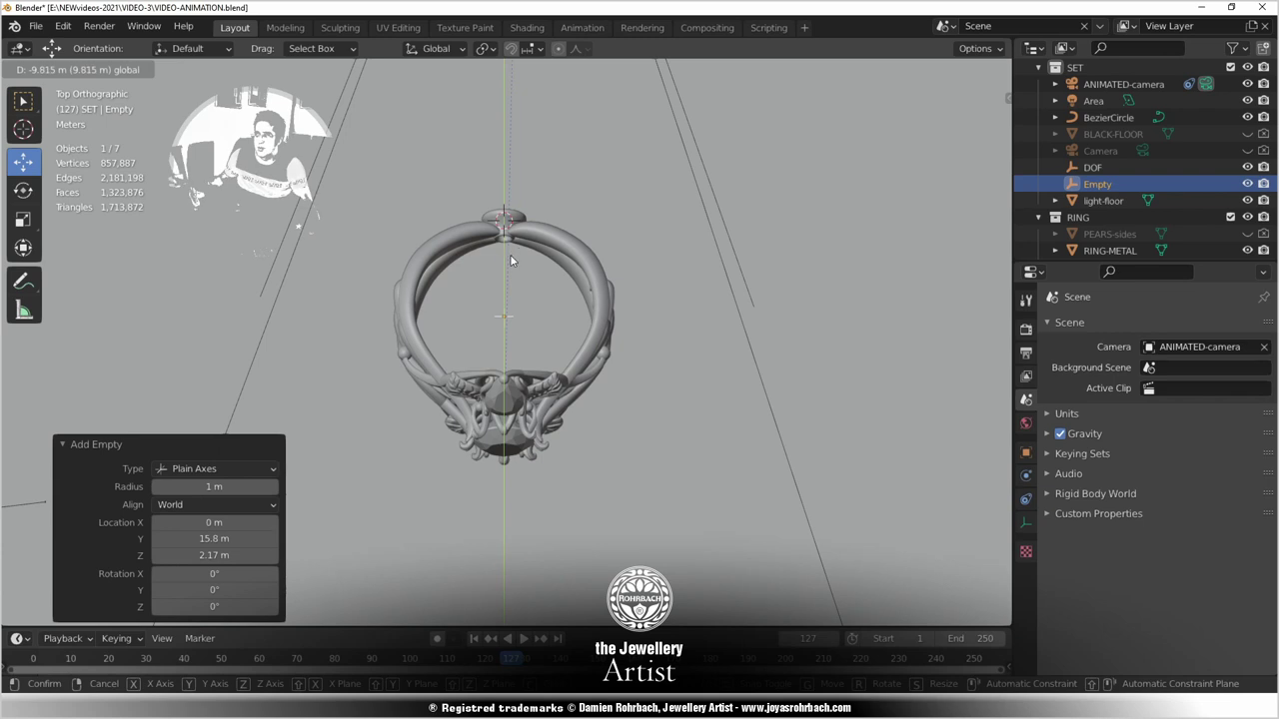
click(510, 260)
key(KP_3)
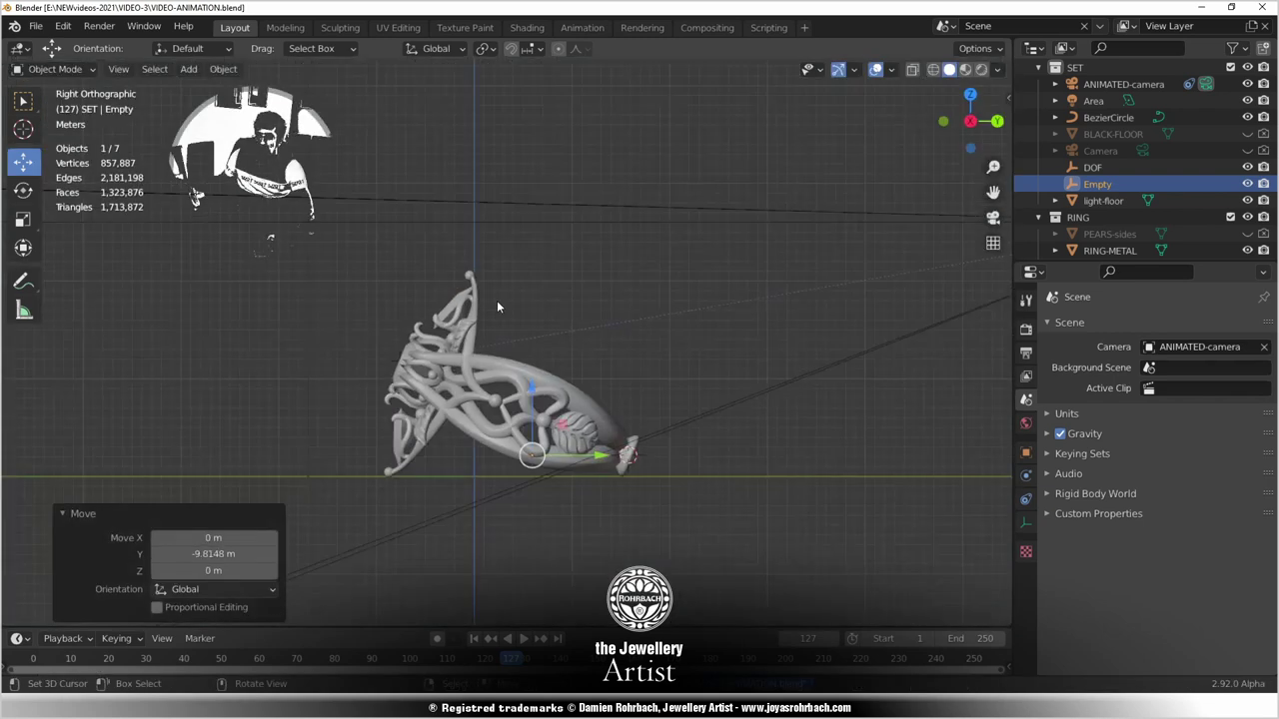
scroll(497, 307, up, 2)
key(g)
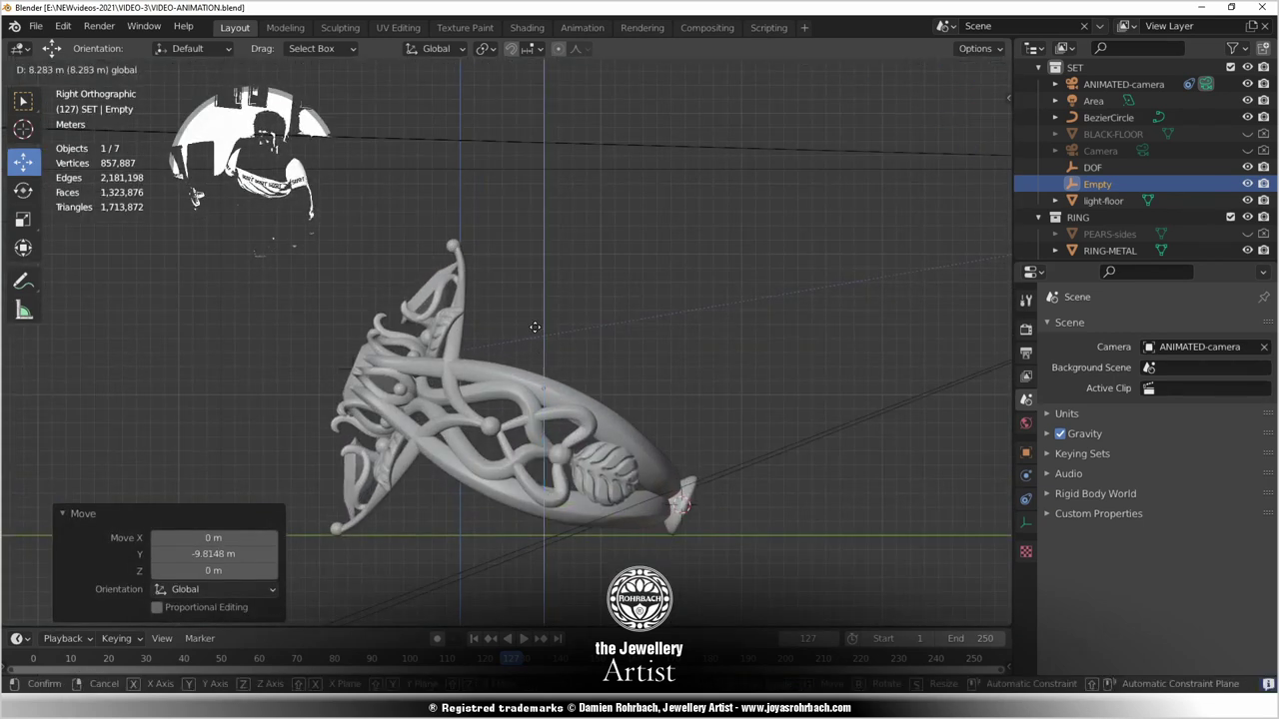
click(530, 309)
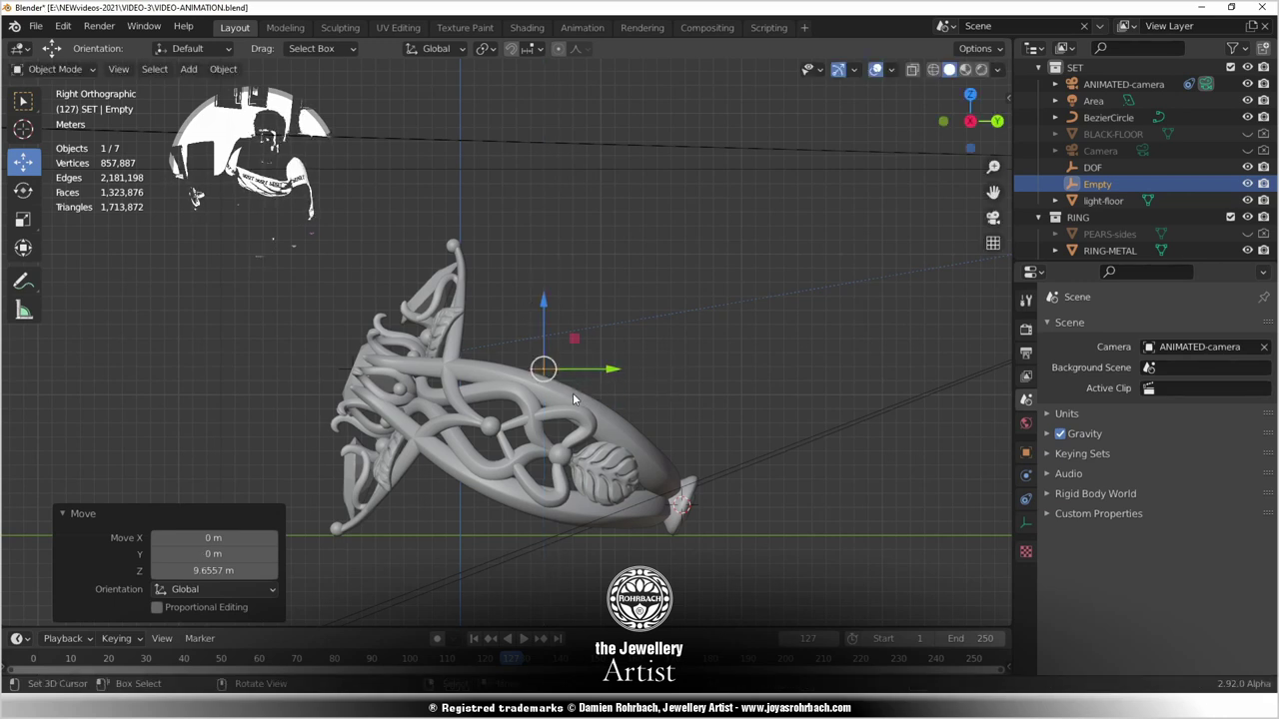
Offset the Empty -1.136 m in Y, lower it 3.6273 m into the ring, and save.
drag(608, 370, 594, 372)
middle_drag(633, 404, 537, 283)
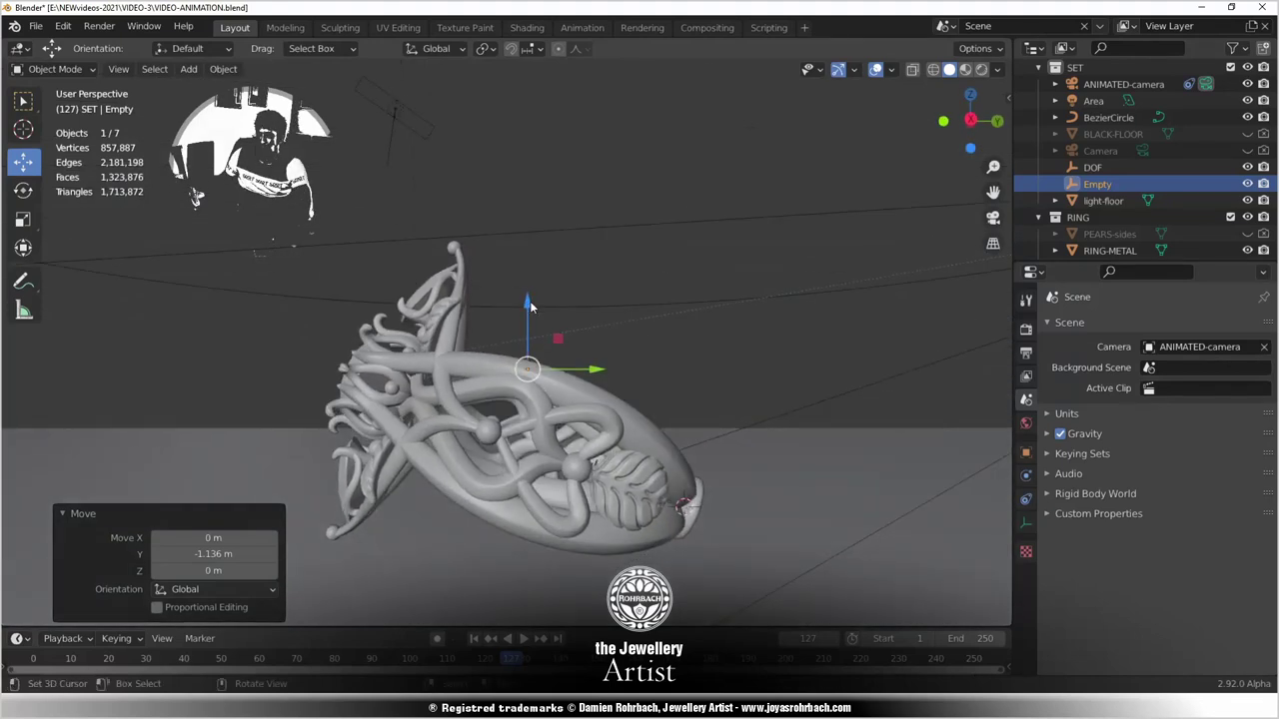
drag(538, 283, 540, 356)
click(537, 355)
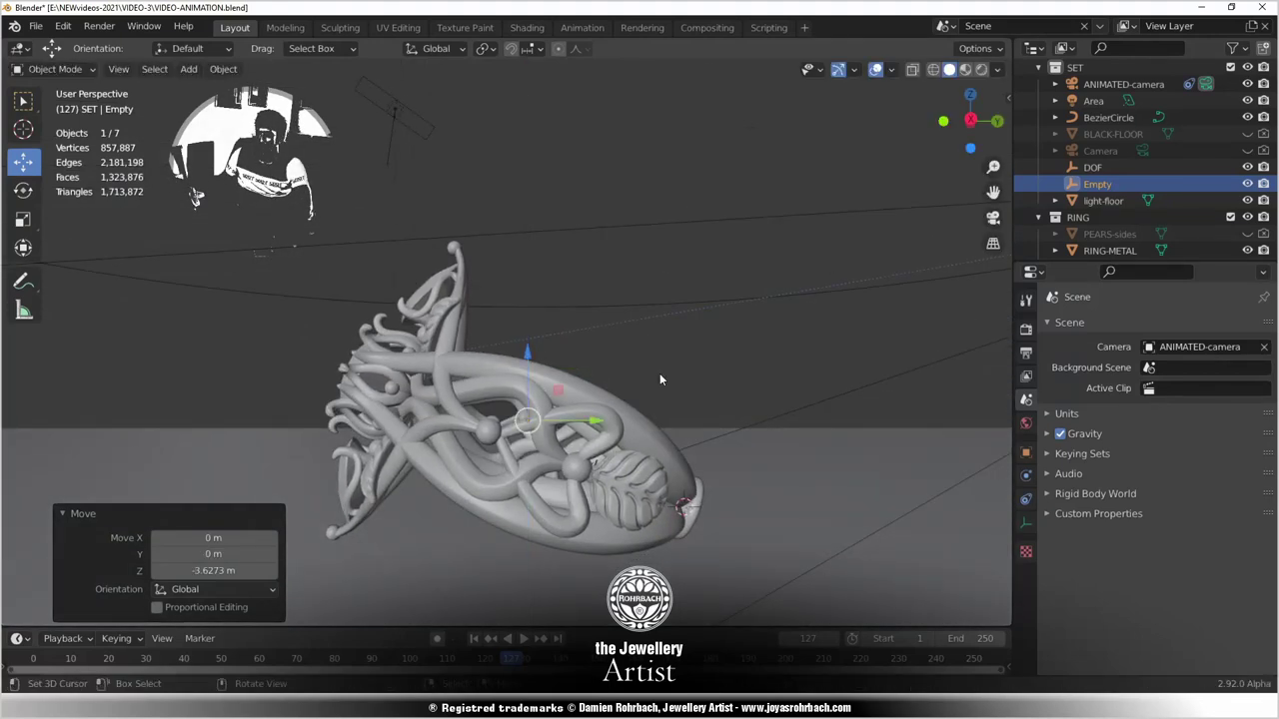
key(ctrl+s)
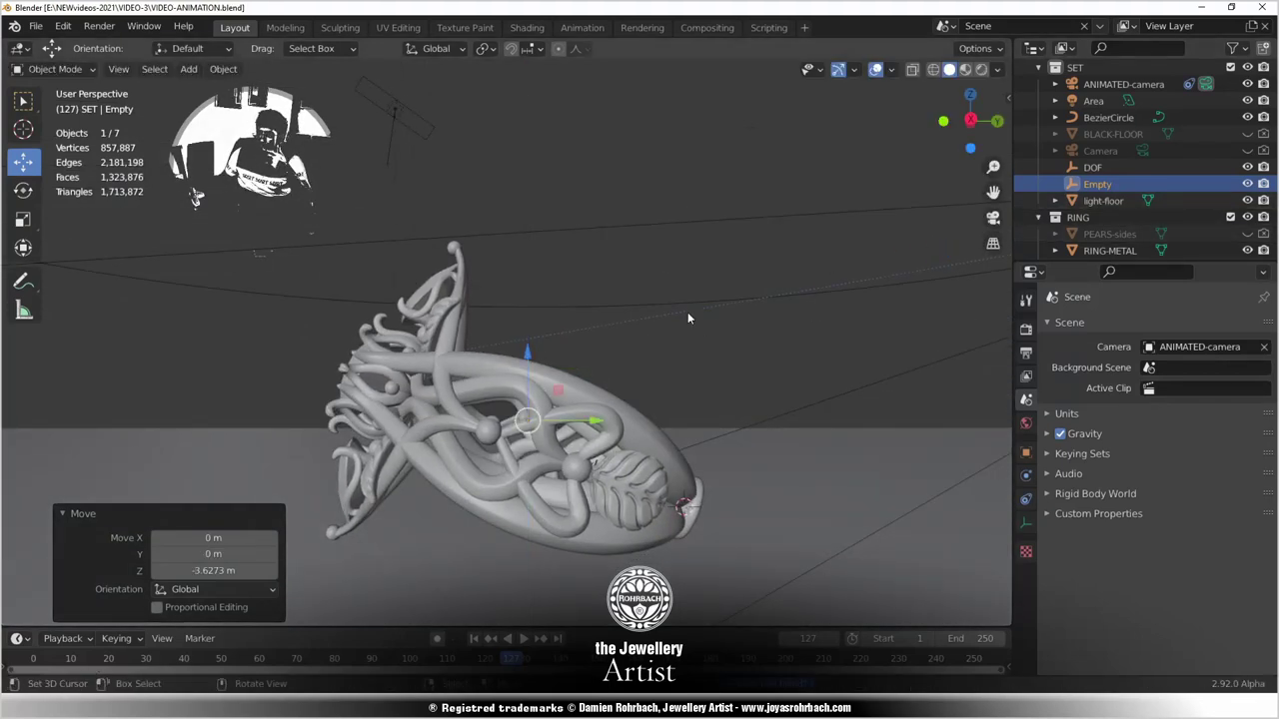
click(726, 229)
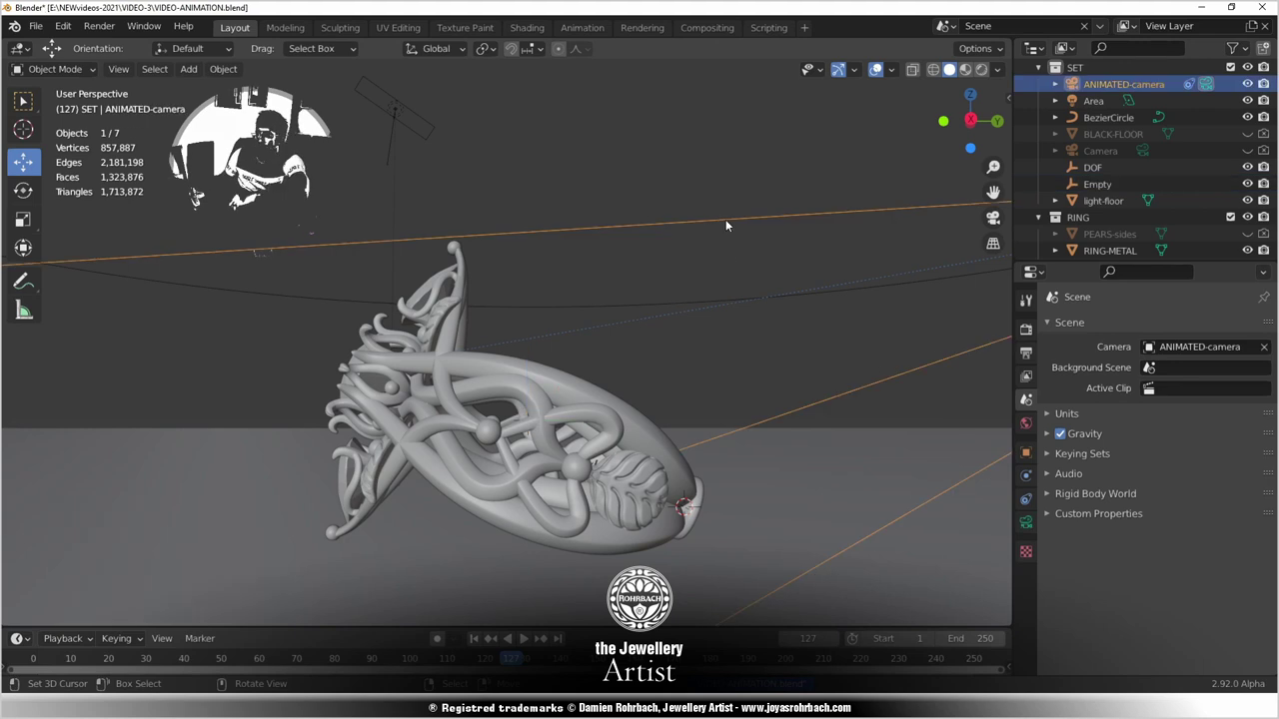
Change the ANIMATED-camera's Track To target from DOF to the Empty.
click(1026, 423)
click(1026, 453)
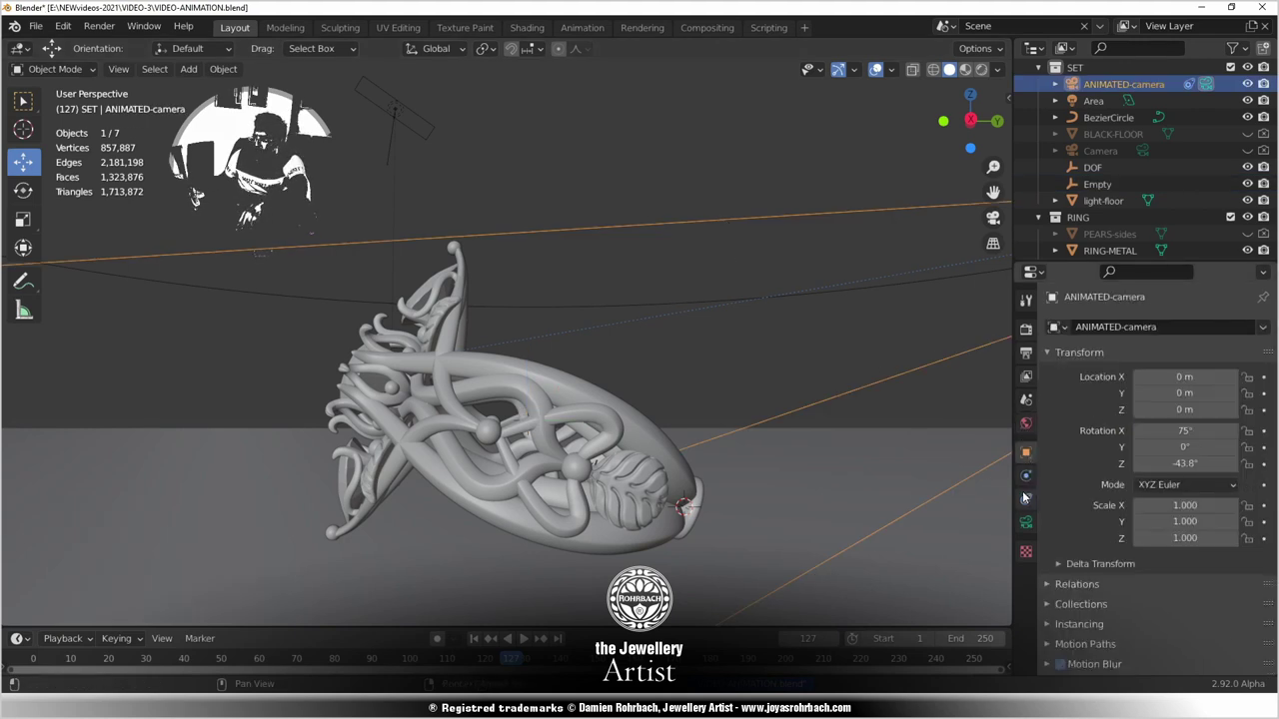
click(1026, 498)
scroll(1095, 567, down, 2)
click(1164, 548)
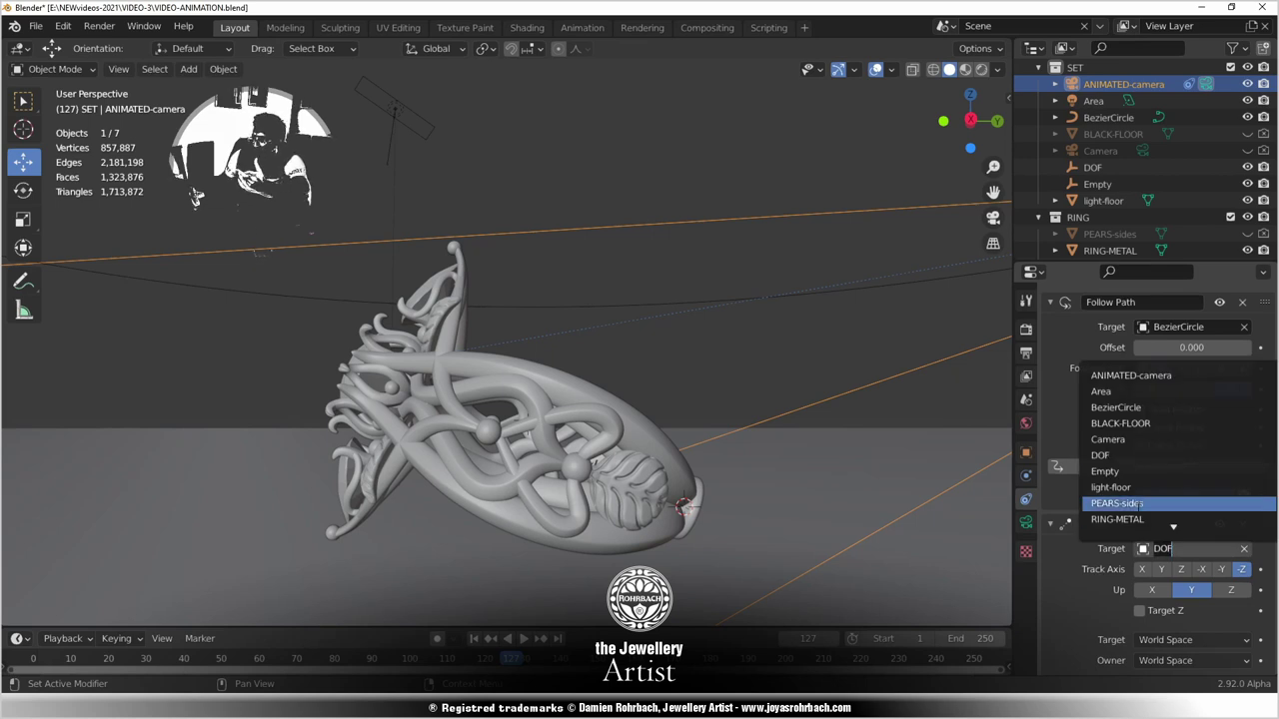
click(1105, 471)
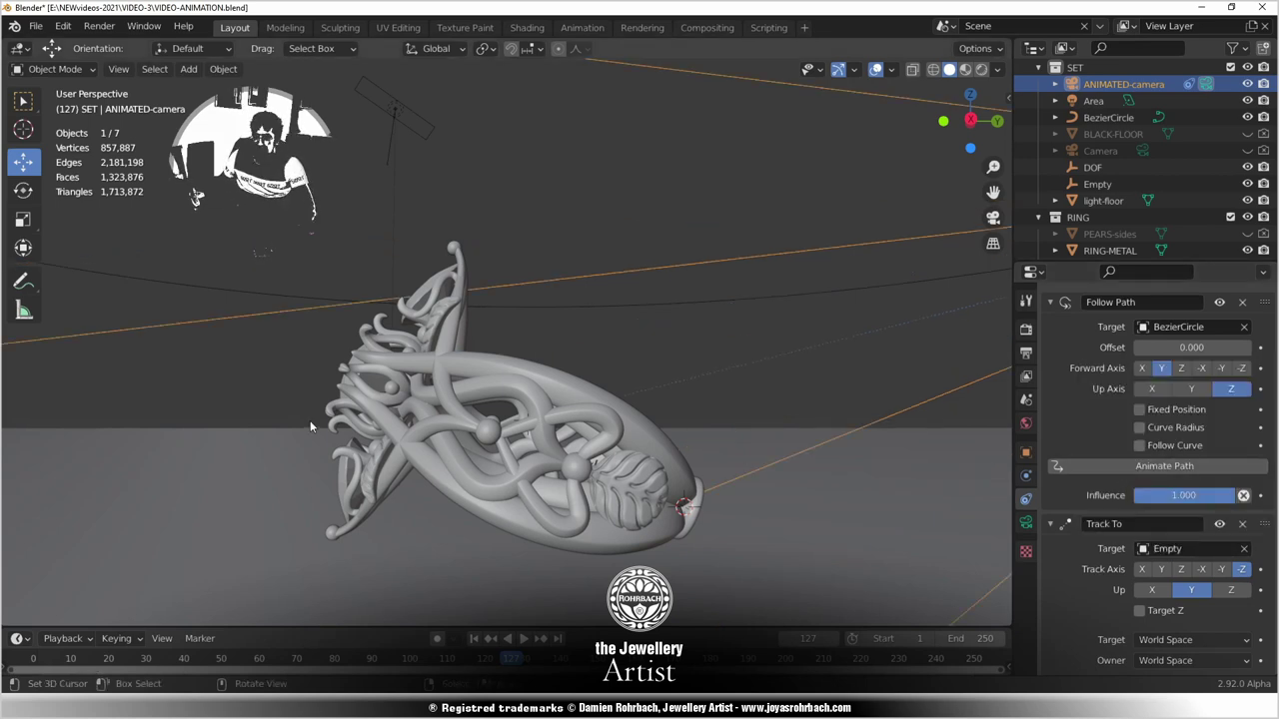
Preview the turntable through the camera and scrub back to an early frame.
key(KP_0)
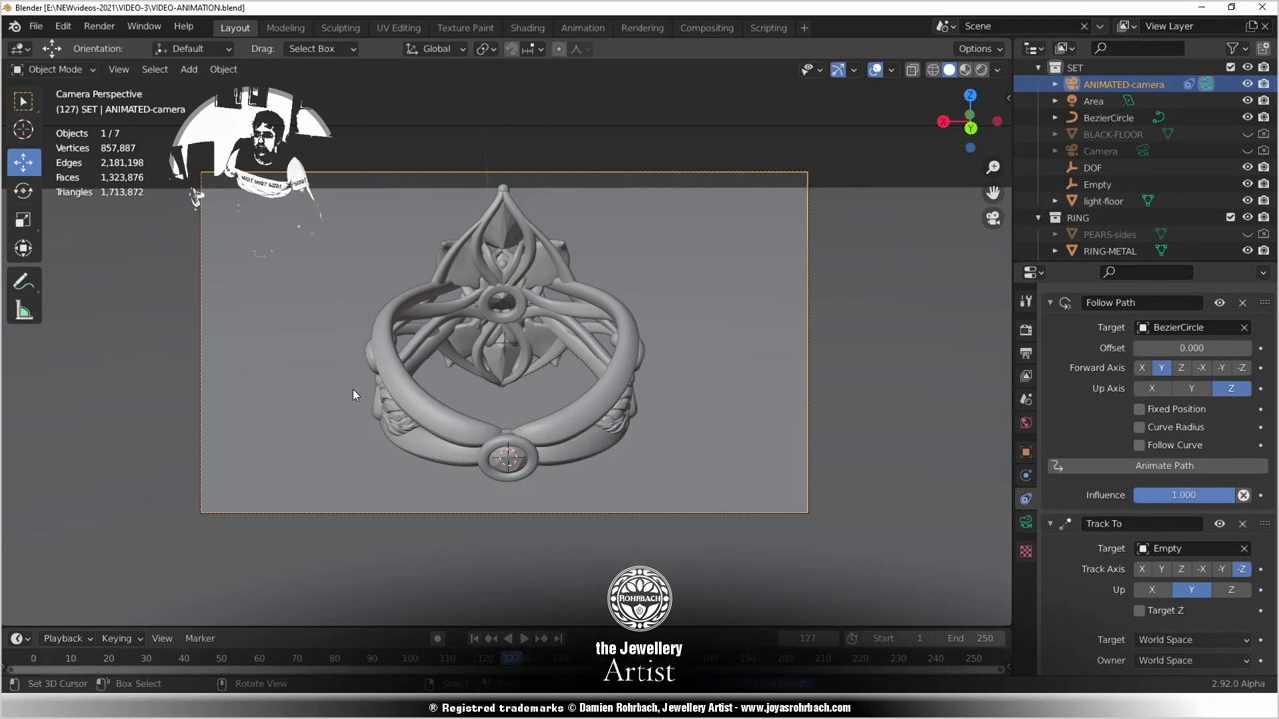
key(space)
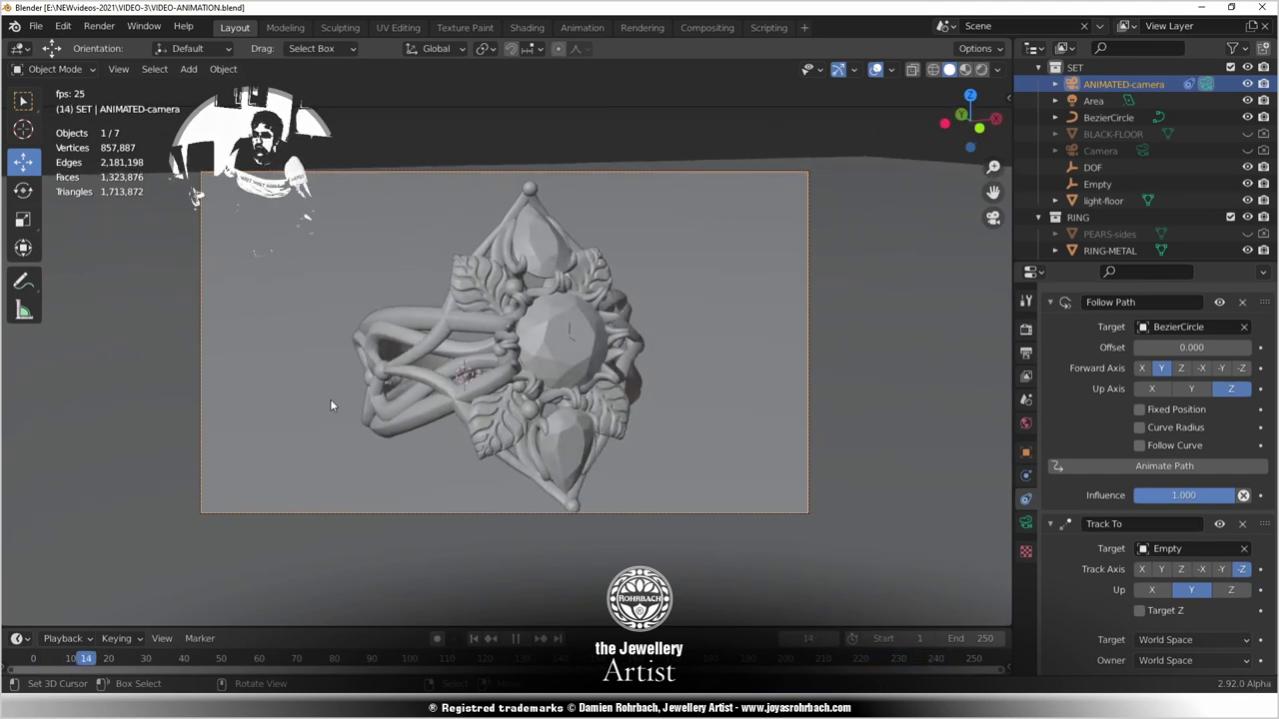
key(space)
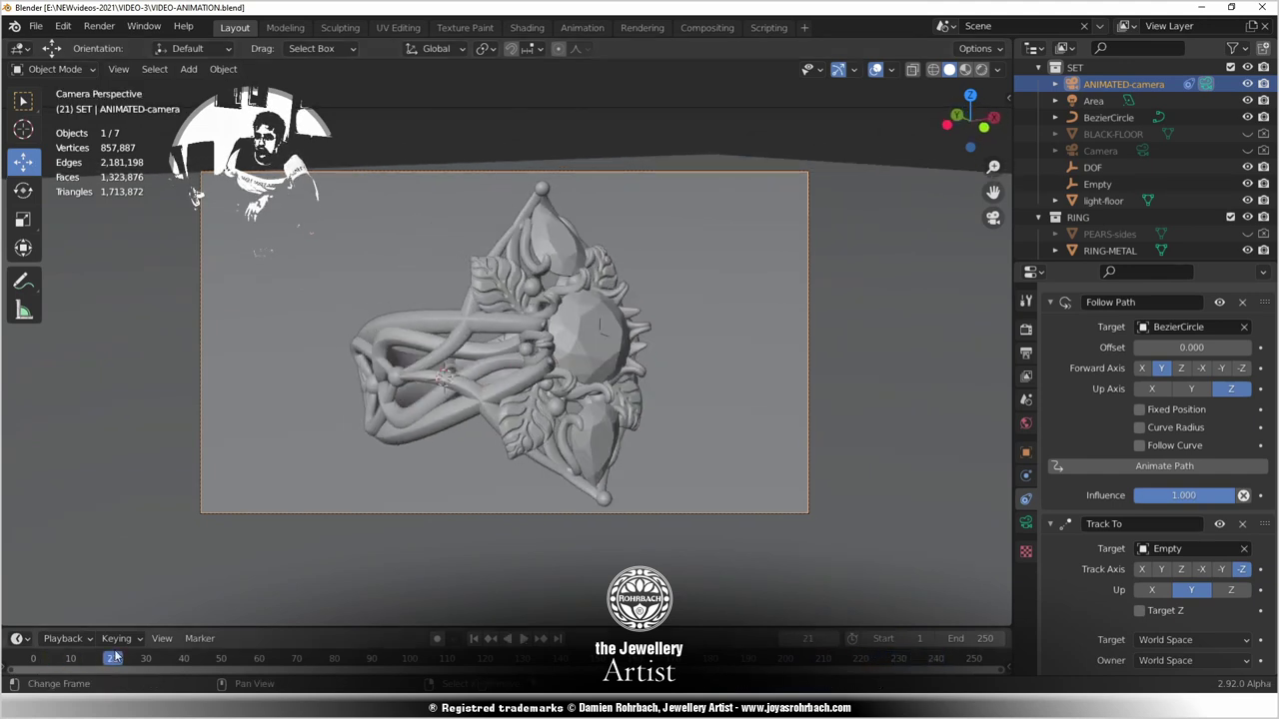
drag(112, 661, 73, 669)
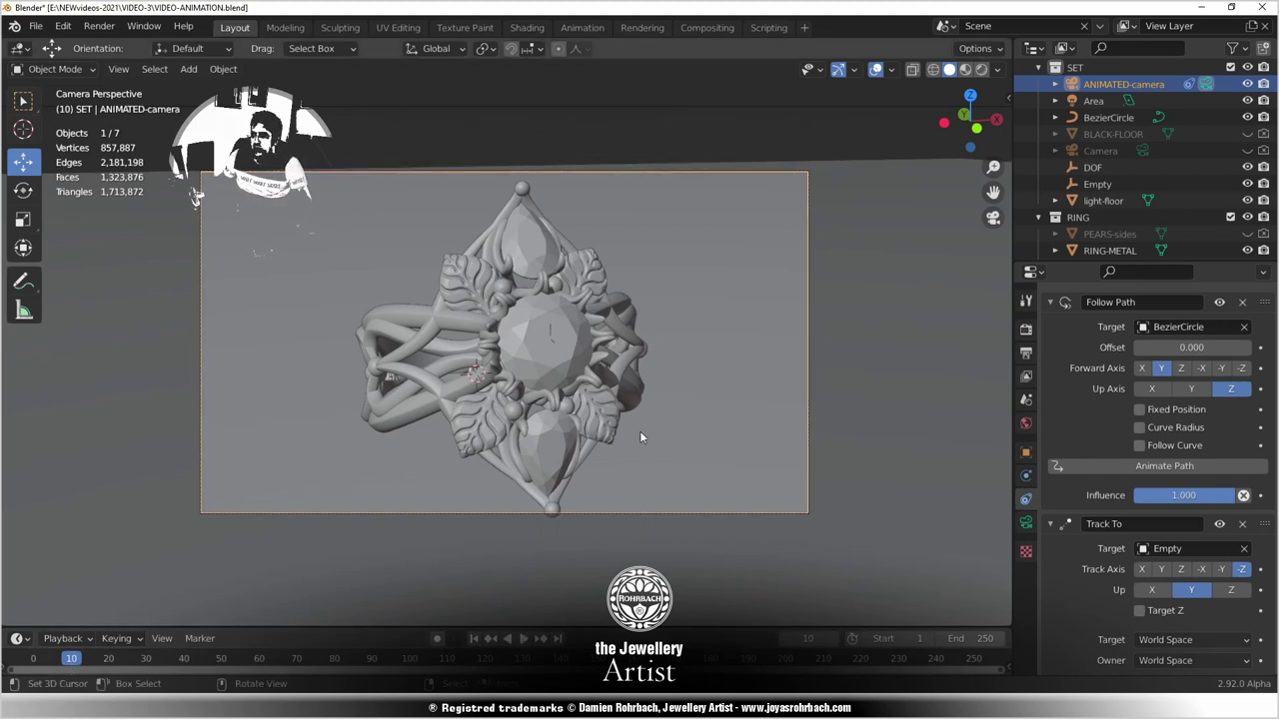
Move the Empty -1.9256 m along Y and save the file.
click(1094, 184)
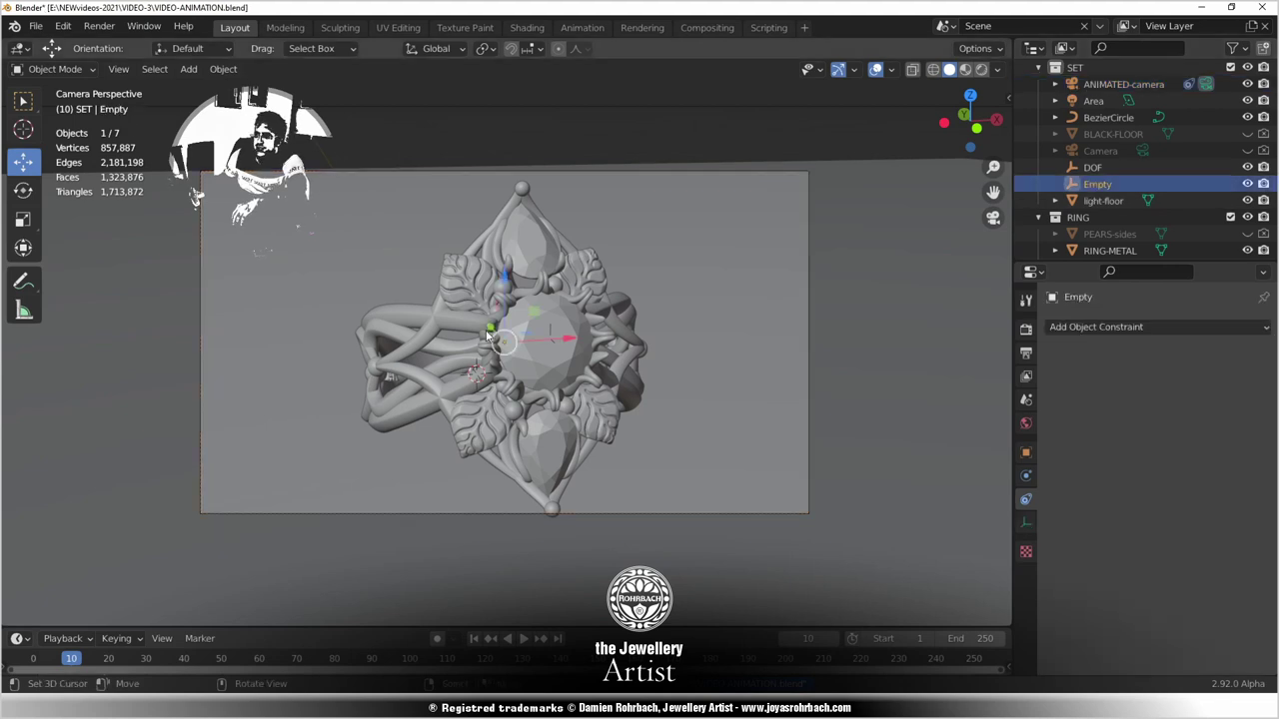
key(g)
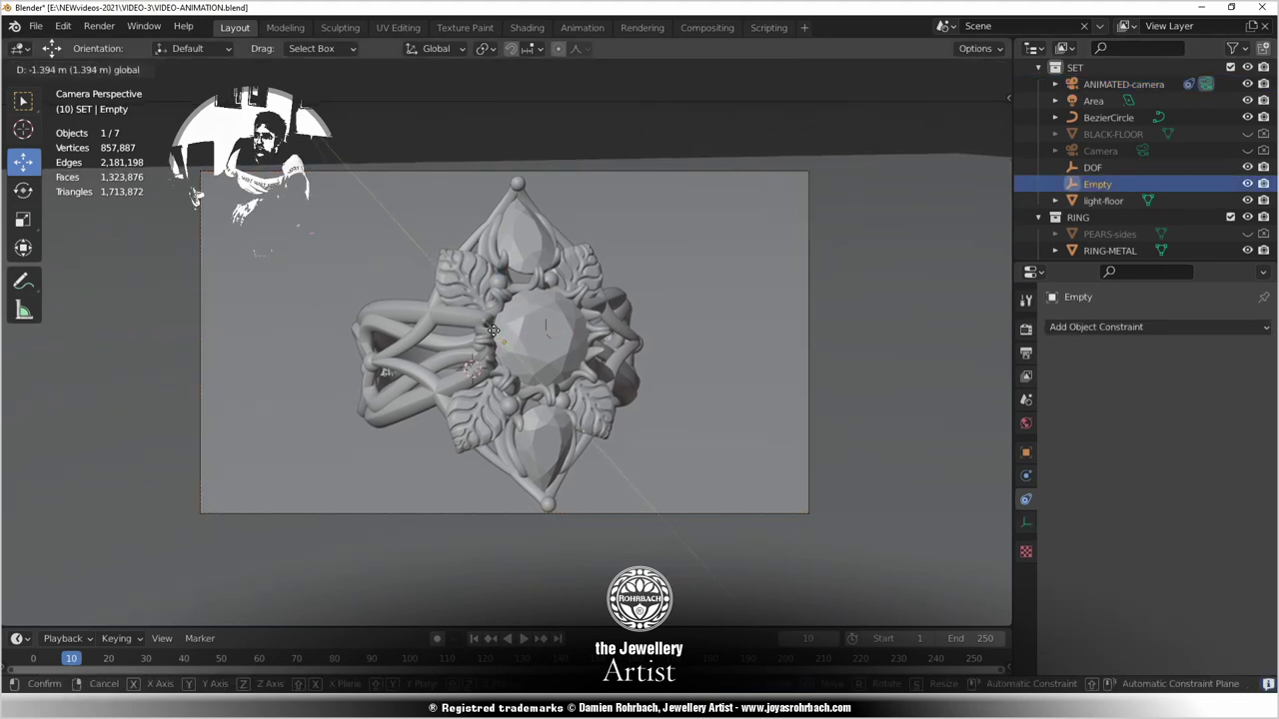
click(496, 331)
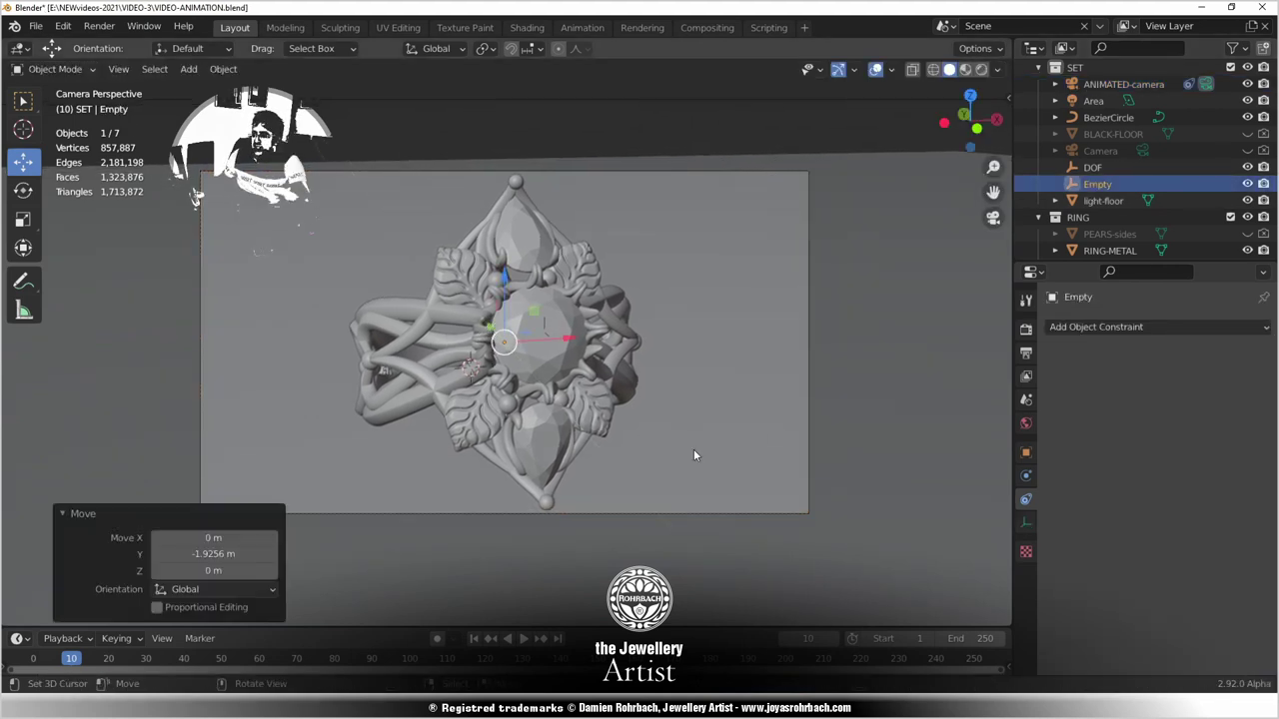
key(ctrl+s)
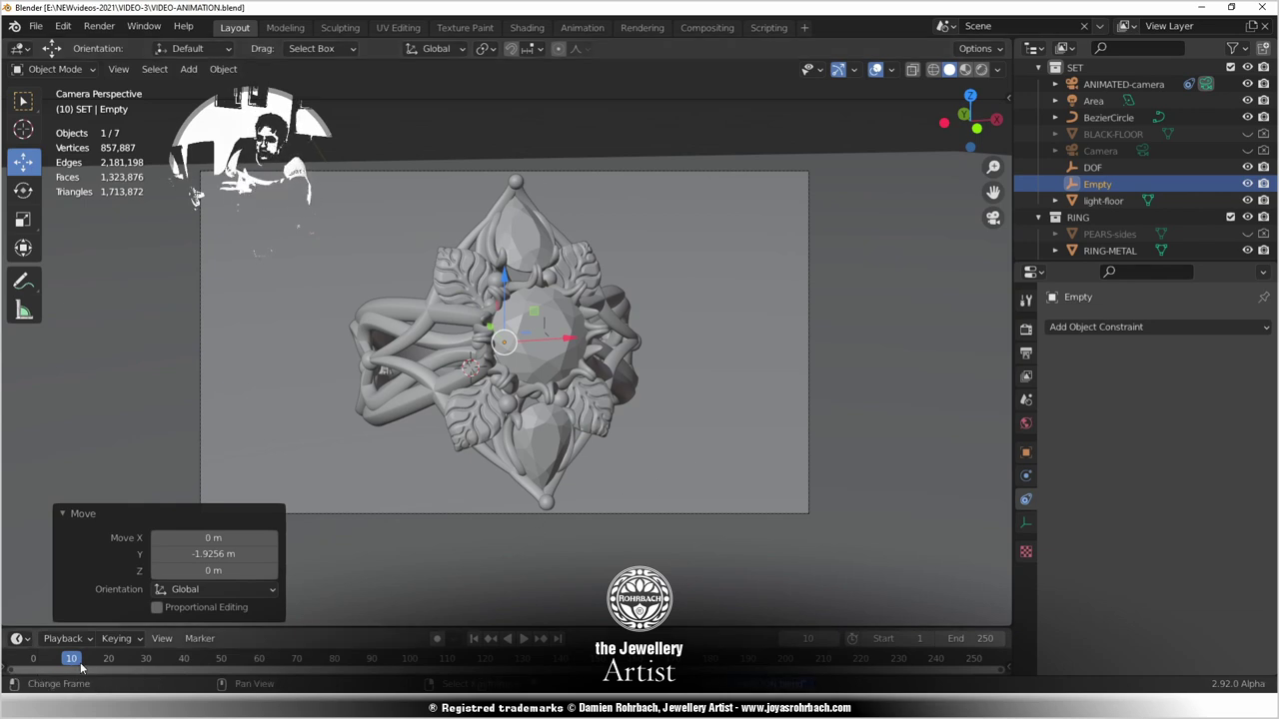
Play the turntable, scrub to about frame 95, and stop at frame 106.
key(space)
drag(157, 667, 432, 667)
key(space)
Slide the light-floor plane along Y, then 71.342 m along X.
click(715, 305)
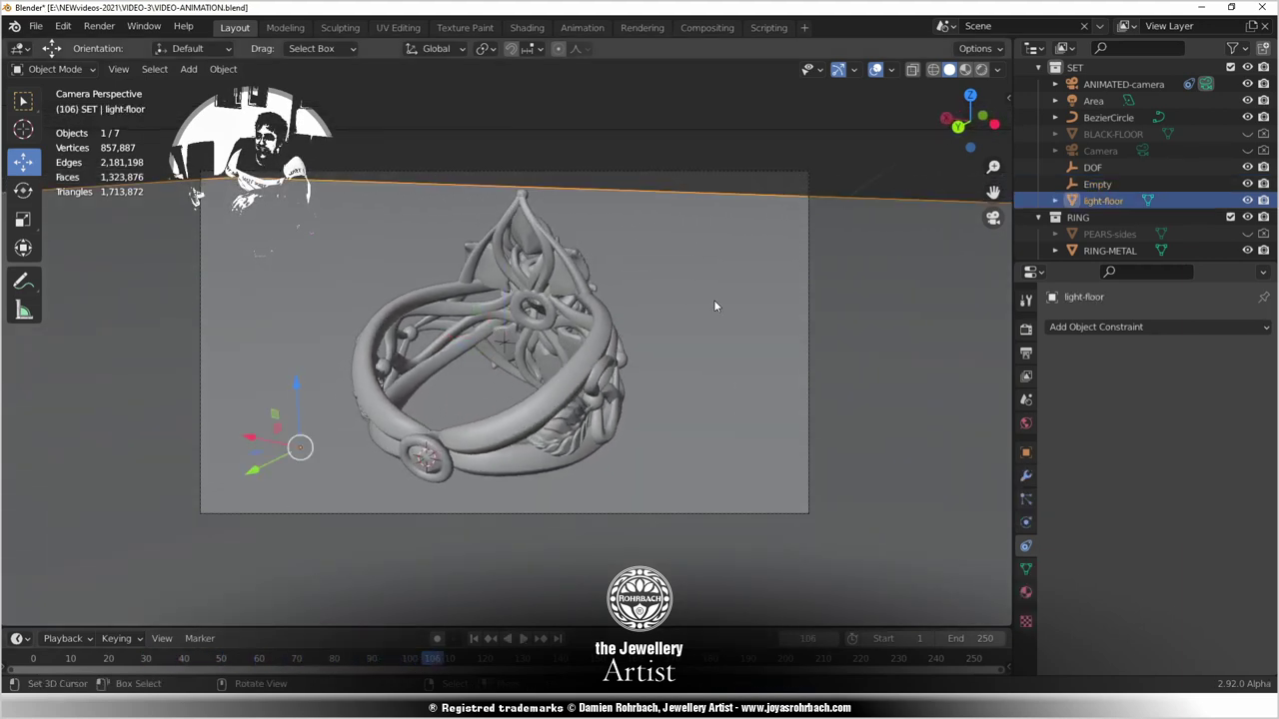
drag(255, 471, 738, 292)
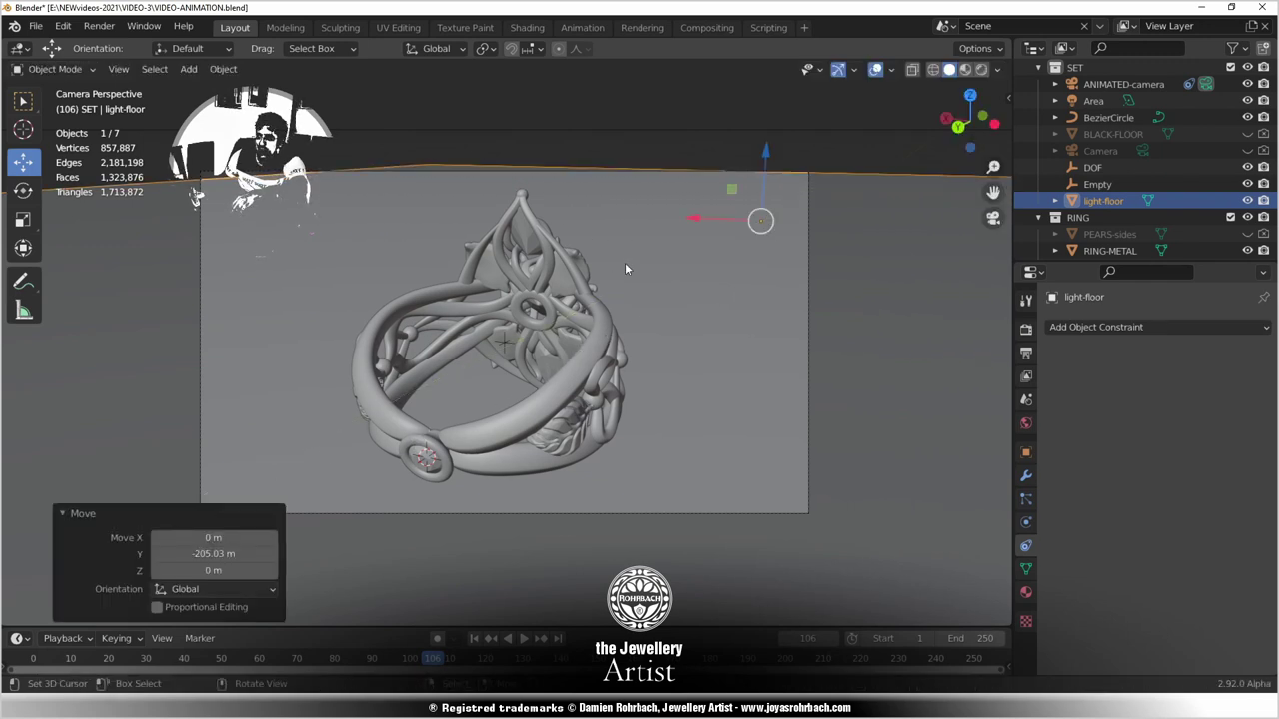
drag(699, 221, 477, 193)
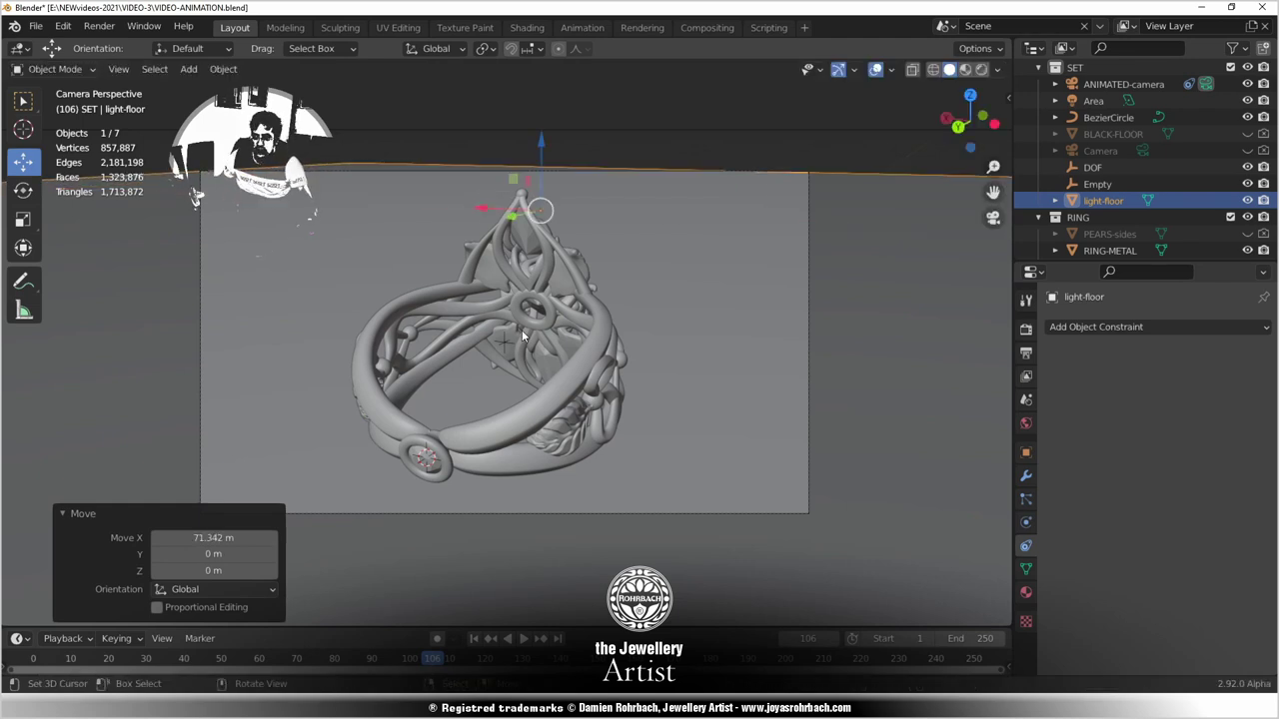
key(ctrl+a)
key(Escape)
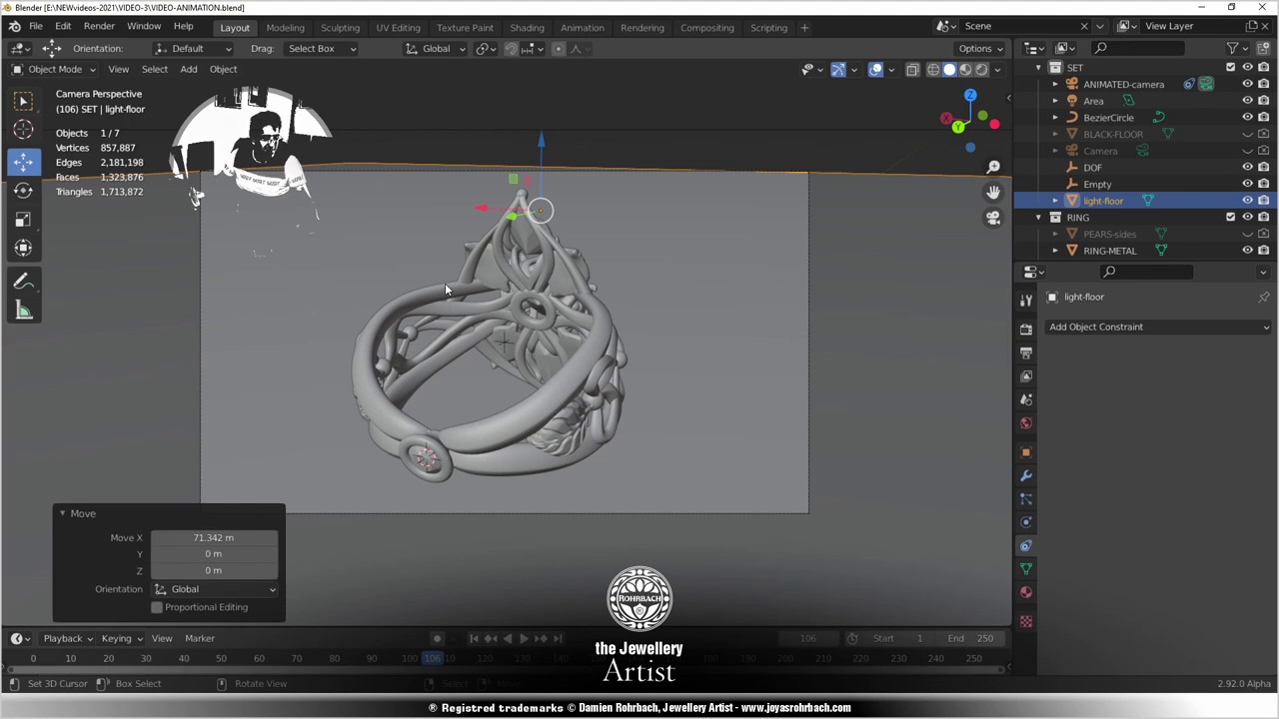
In Rendered shading, go to frame 159 and move light-floor -254.34 m along X.
click(981, 69)
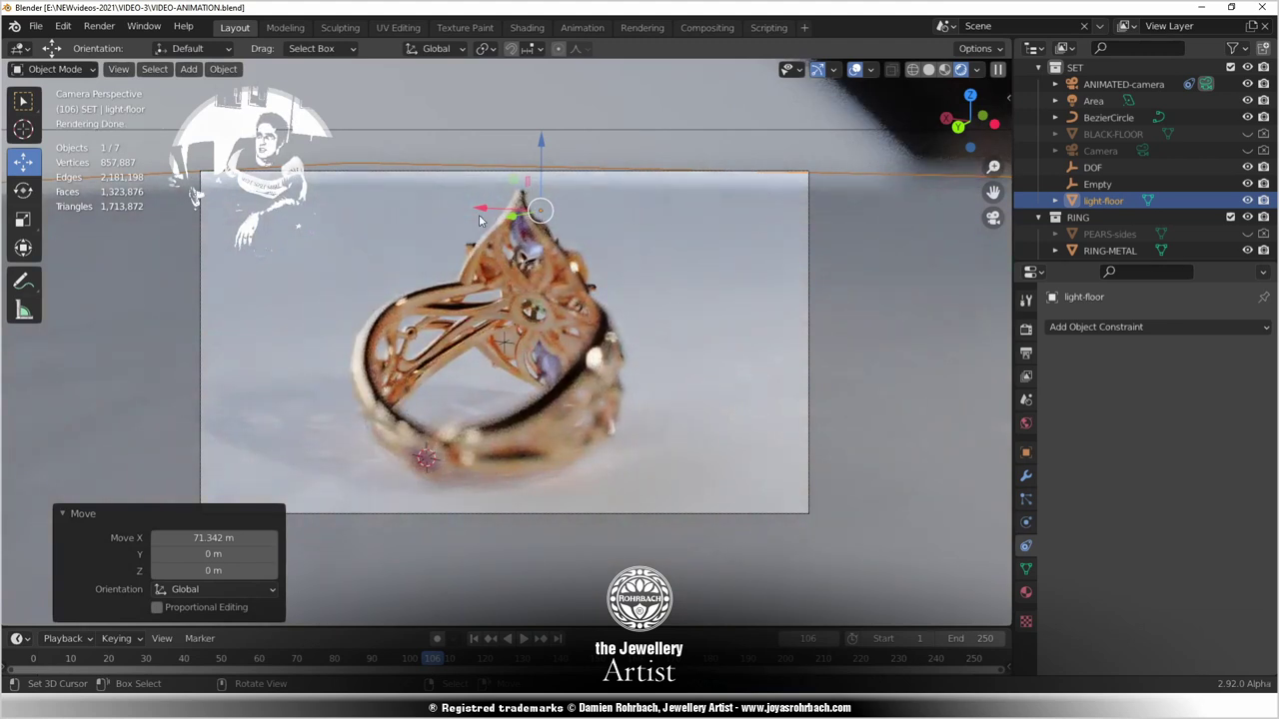
drag(486, 213, 461, 203)
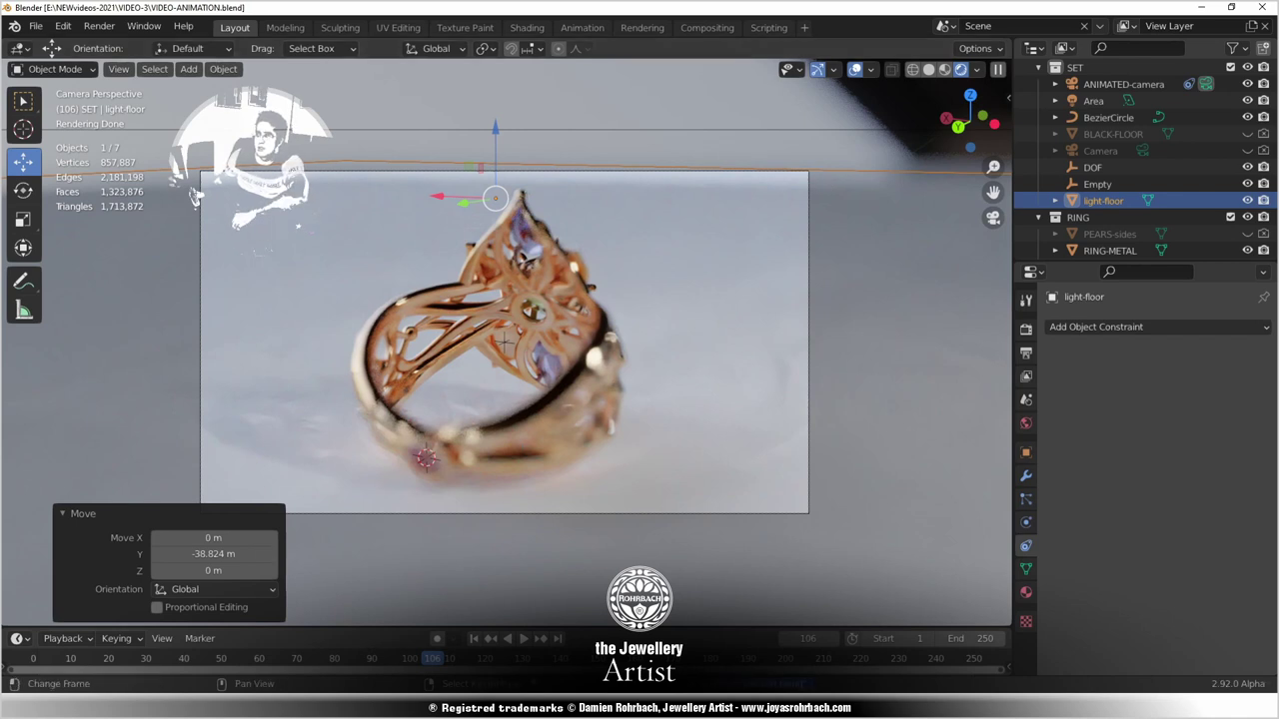
drag(432, 658, 631, 658)
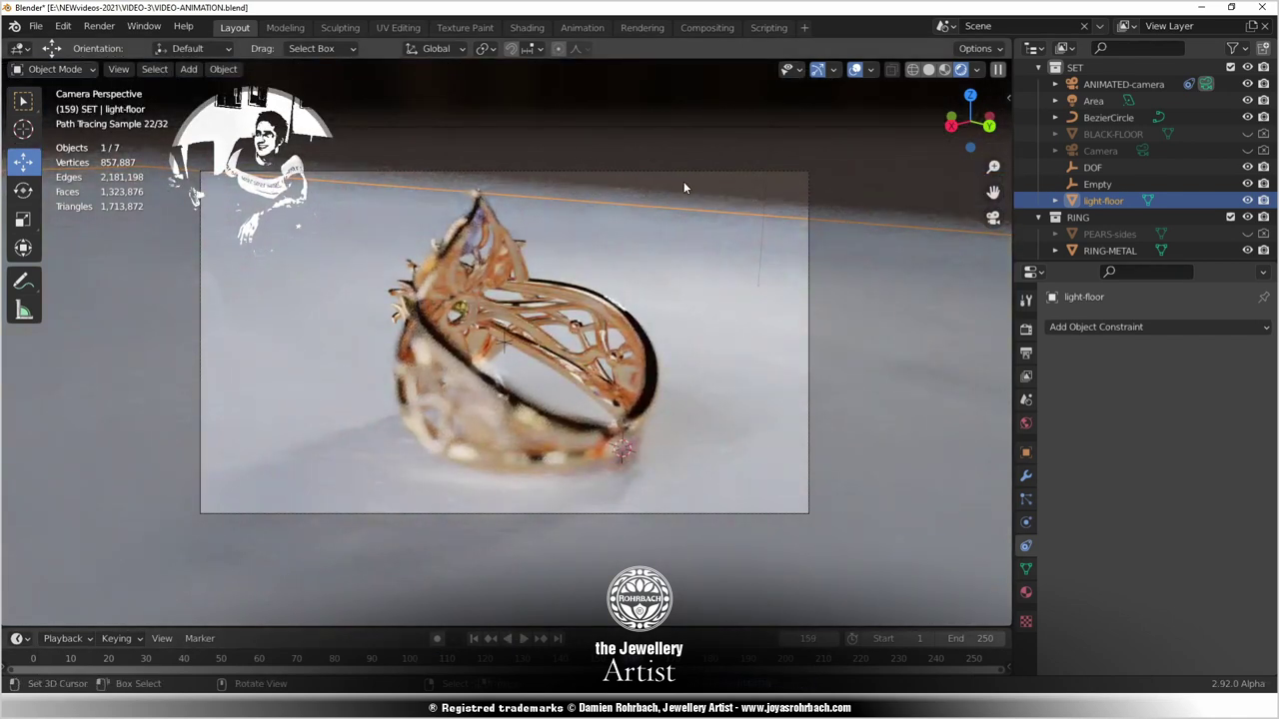
scroll(587, 336, down, 7)
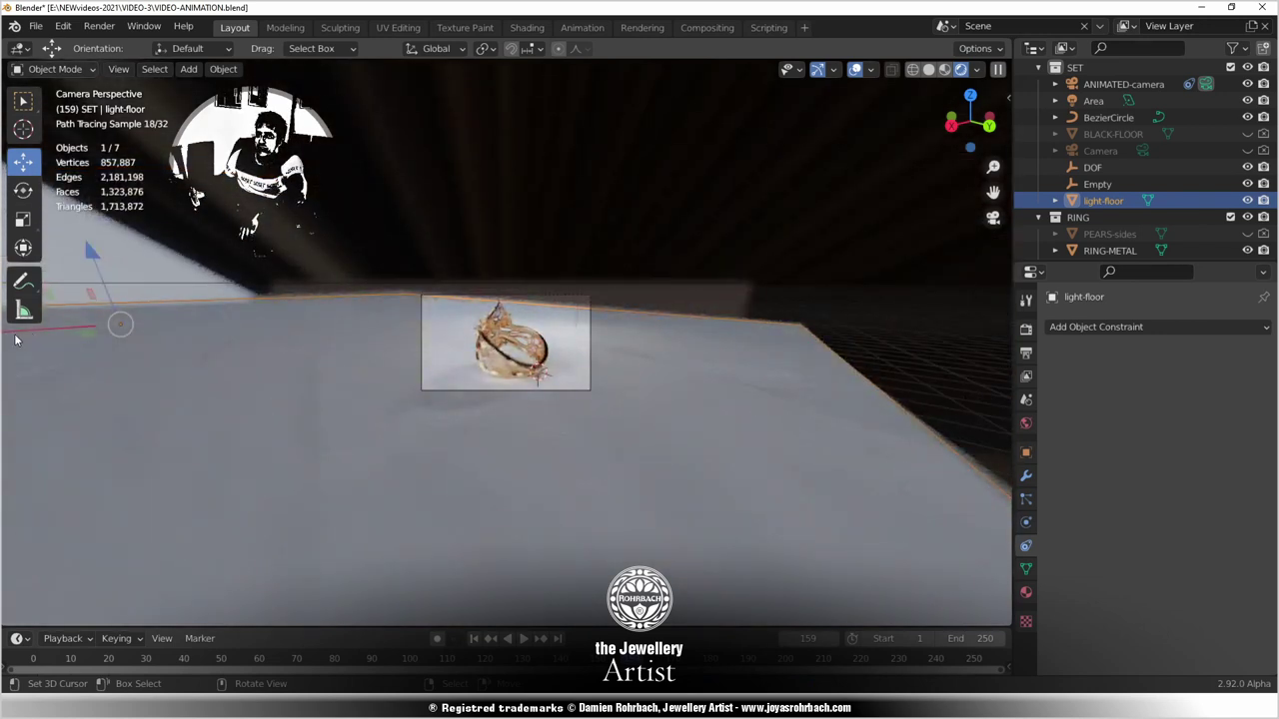
key(g)
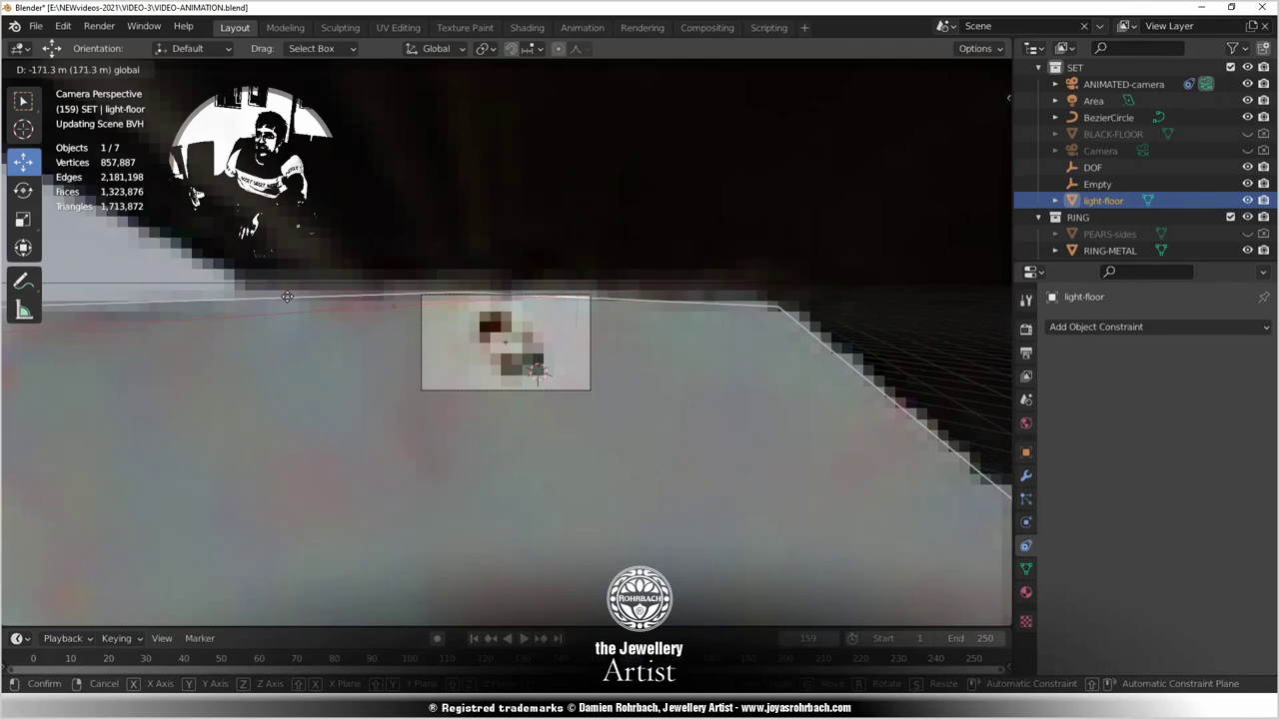
click(338, 299)
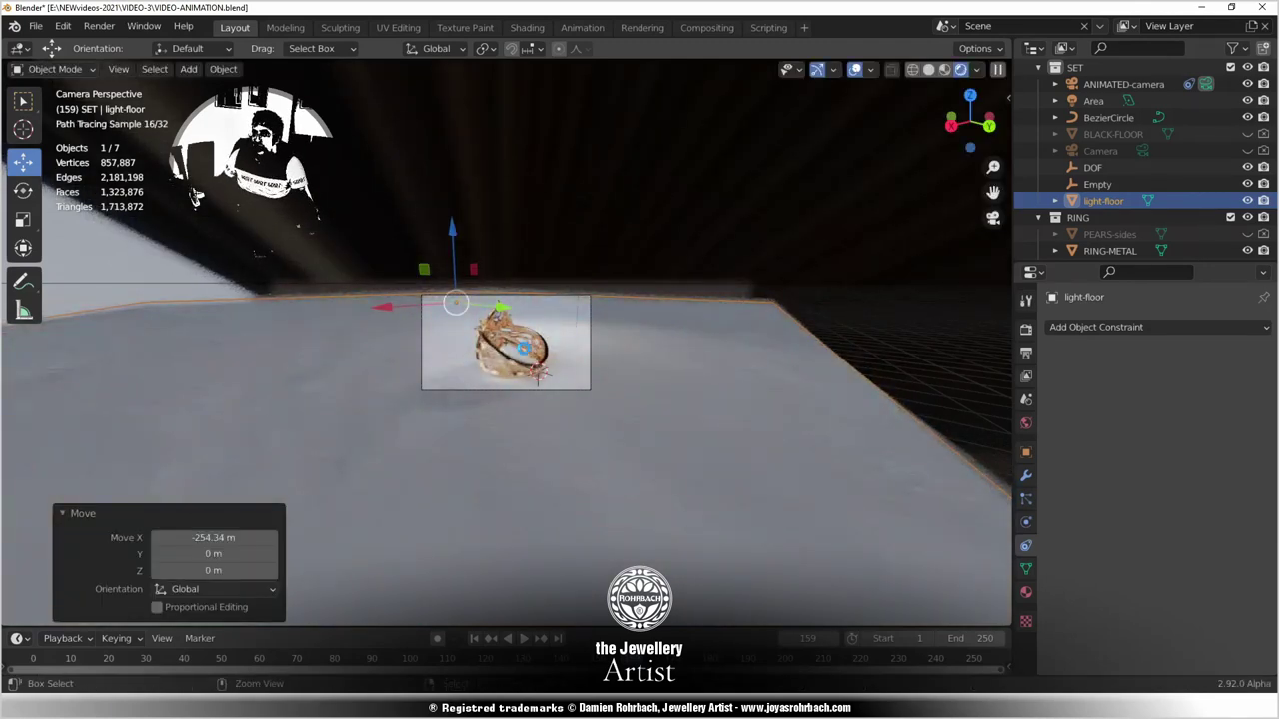
Inspect the set, return to the camera view, and switch back to Solid shading.
scroll(540, 402, up, 2)
scroll(542, 402, up, 3)
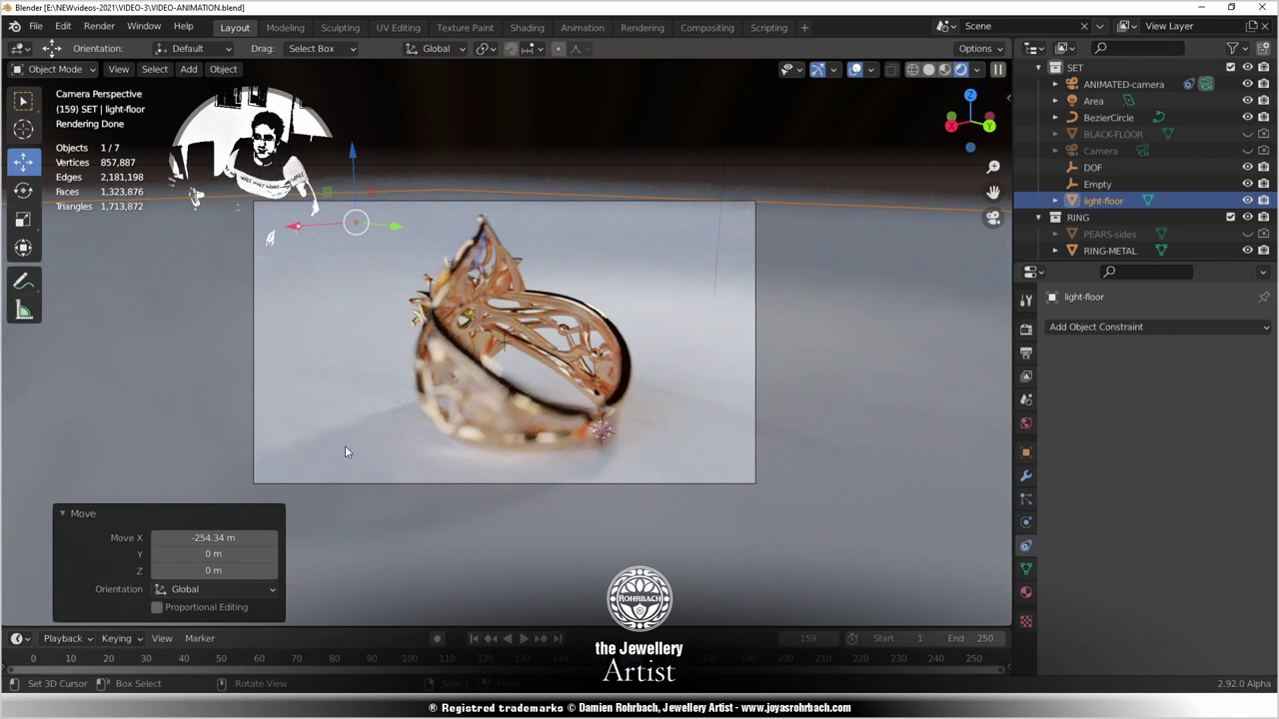
mouse_move(346, 446)
middle_down()
mouse_move(424, 496)
mouse_move(440, 470)
middle_up()
key(KP_0)
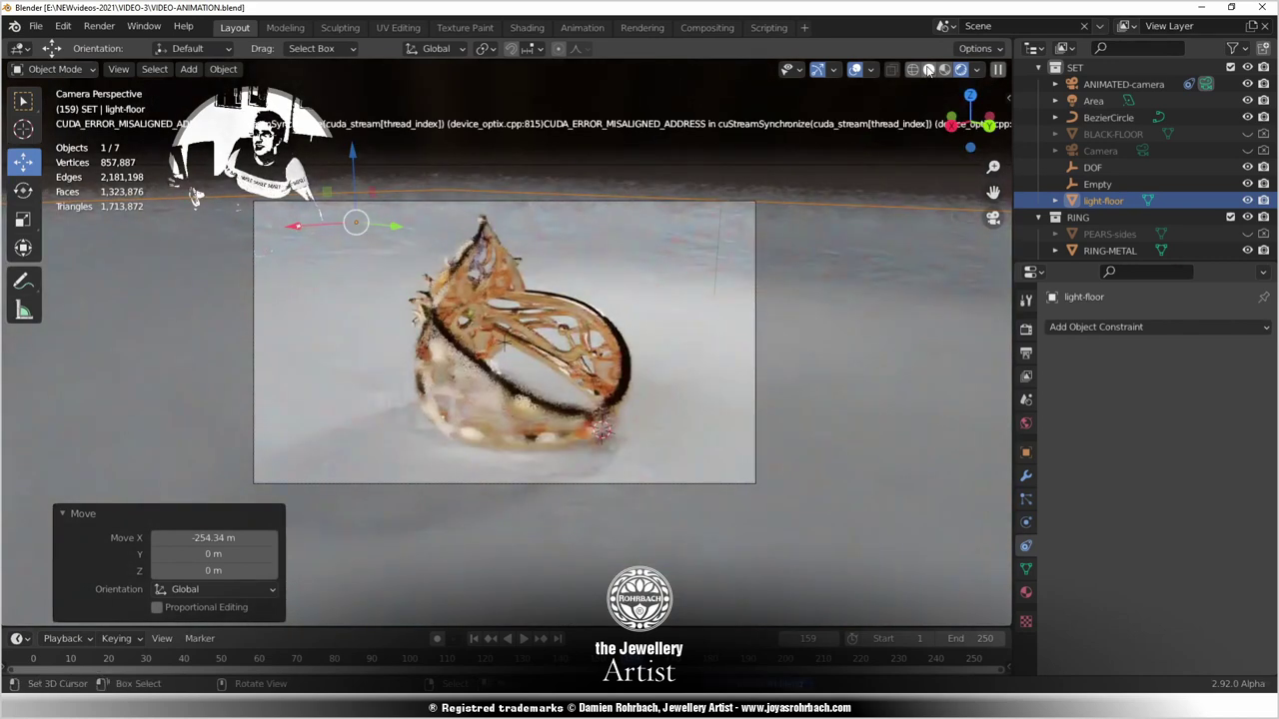
click(928, 69)
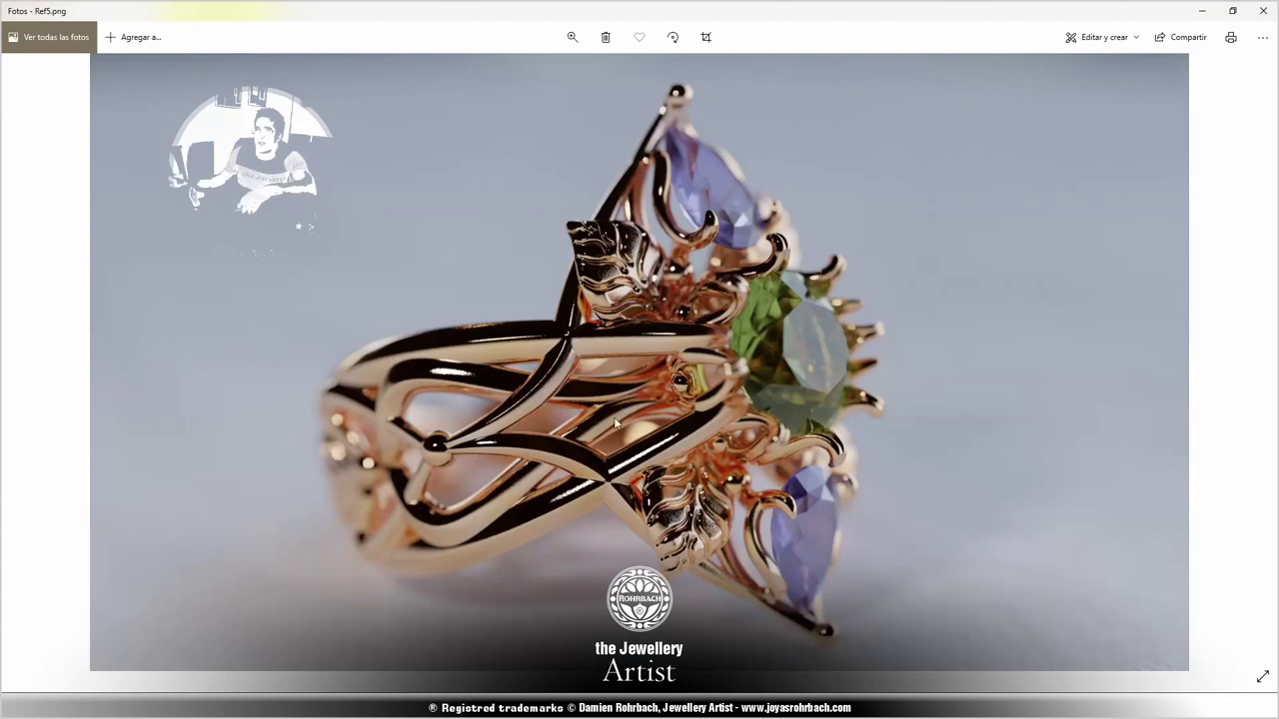
Close the reference photo, centre light-floor under the ring from top view, and save.
click(1263, 11)
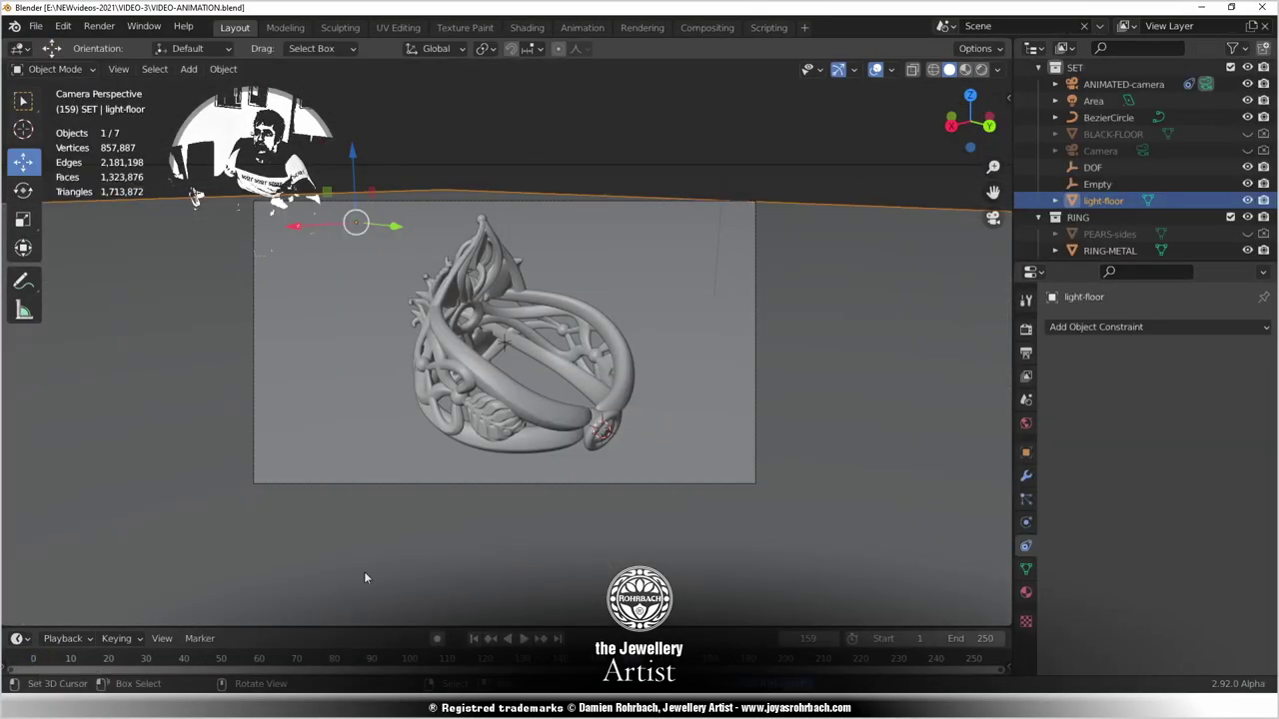
drag(632, 658, 300, 658)
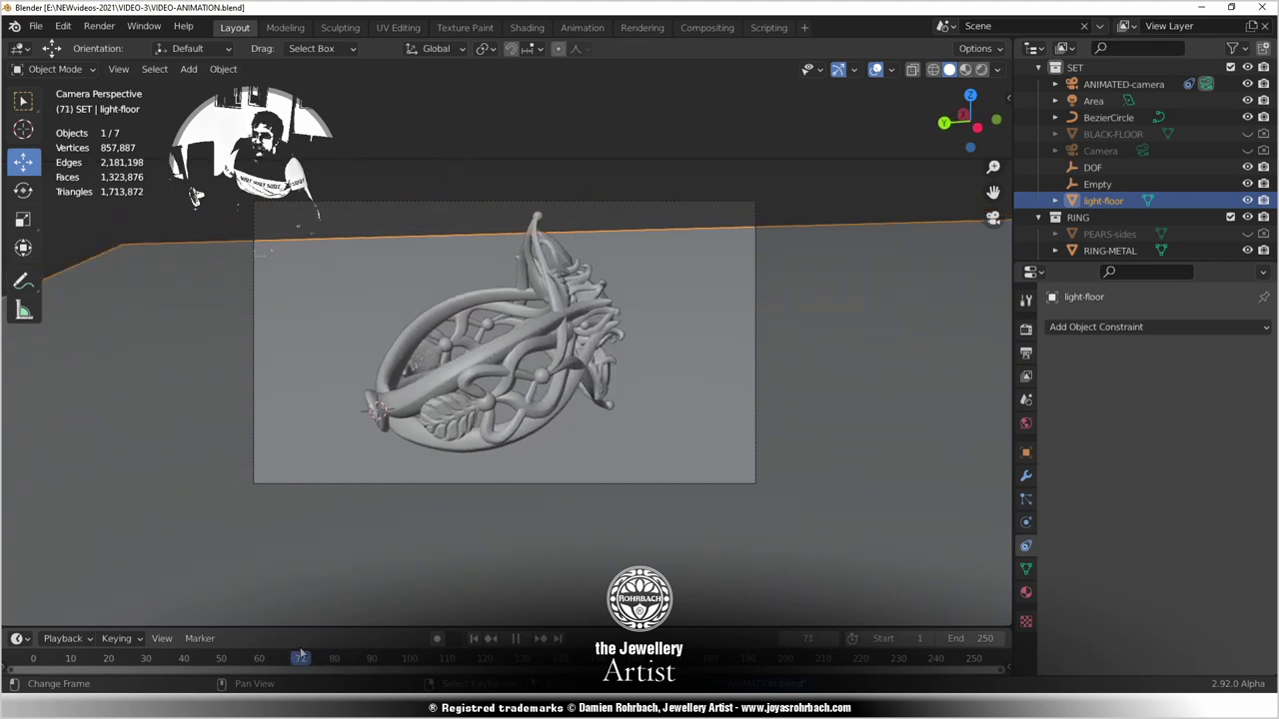
key(KP_7)
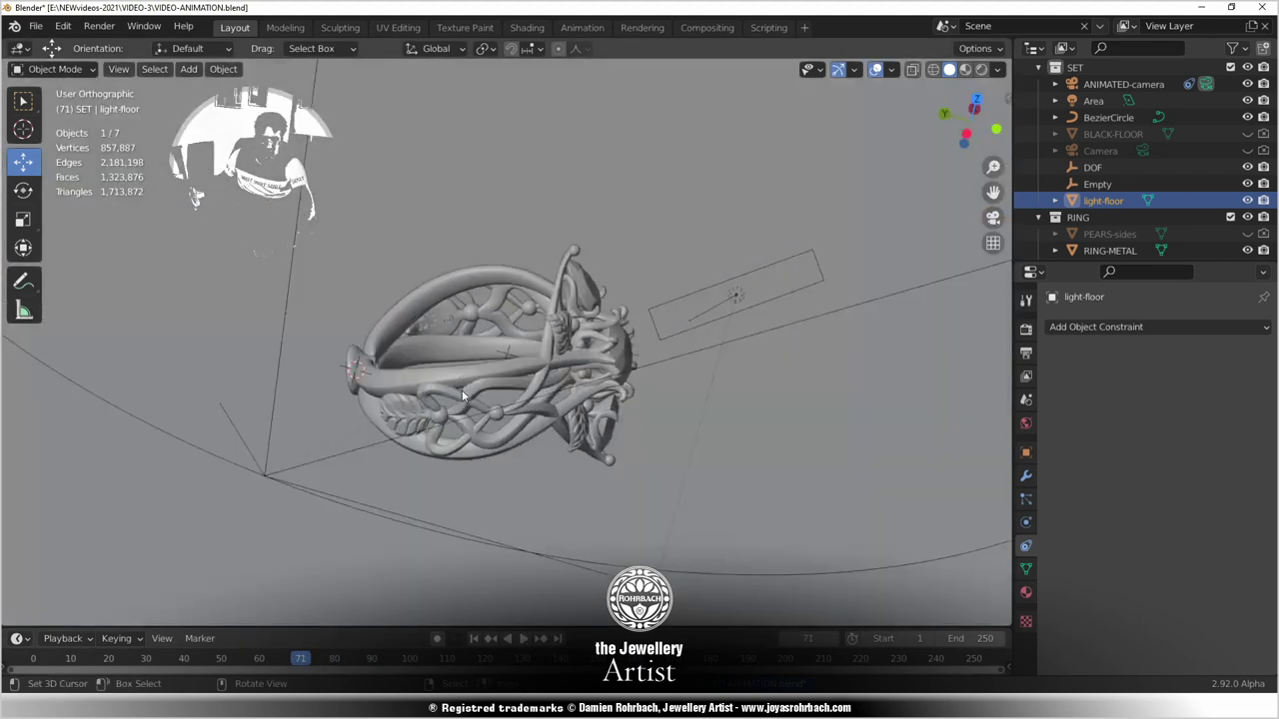
scroll(589, 366, down, 2)
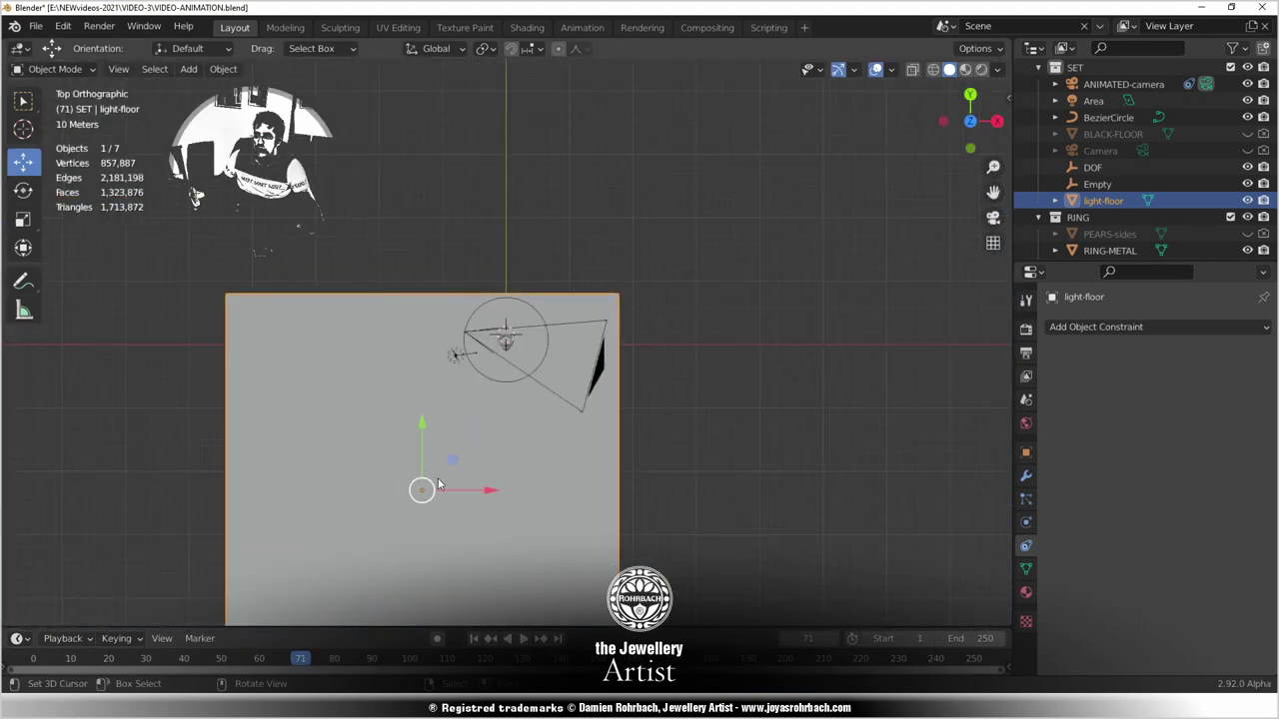
key(g)
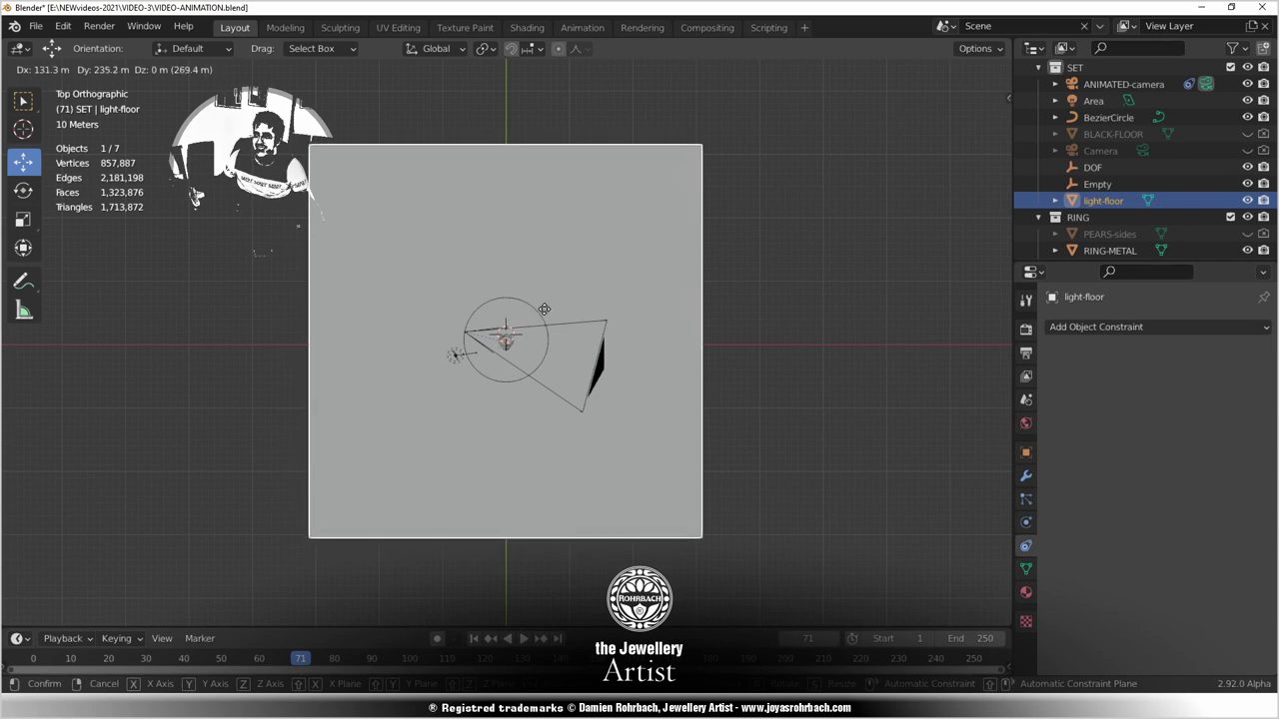
click(546, 310)
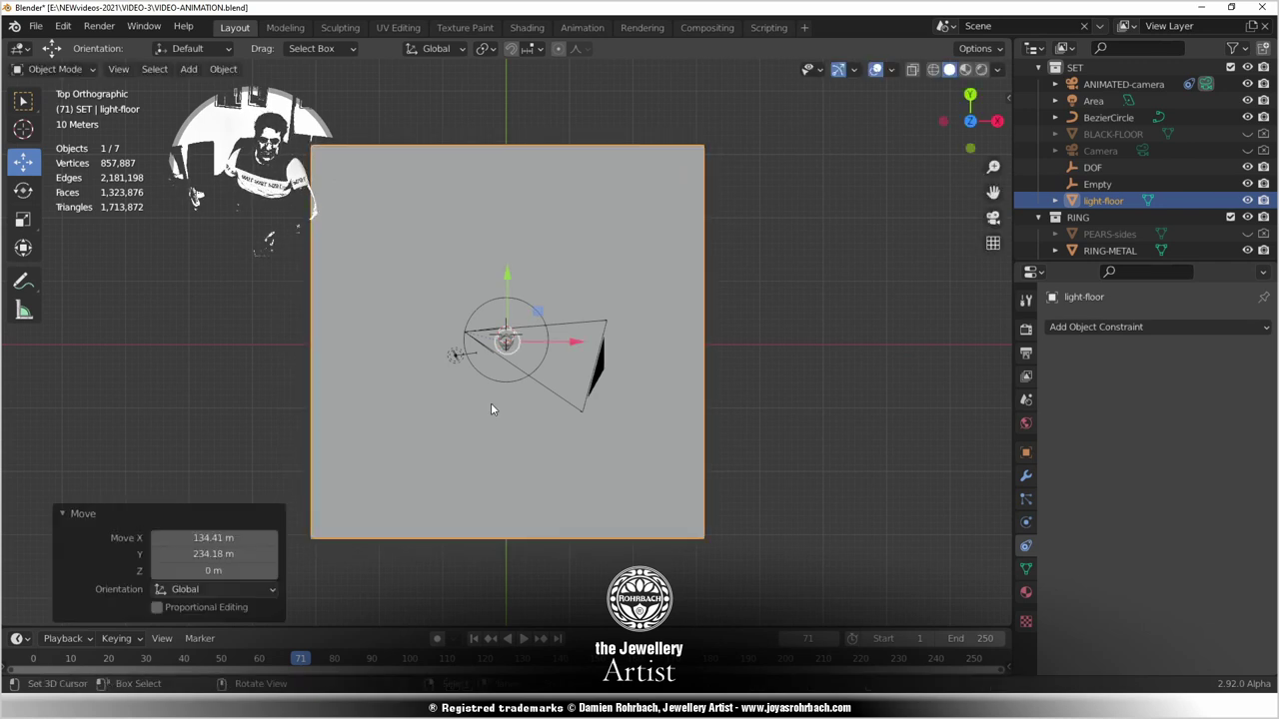
key(KP_0)
scroll(509, 411, up, 3)
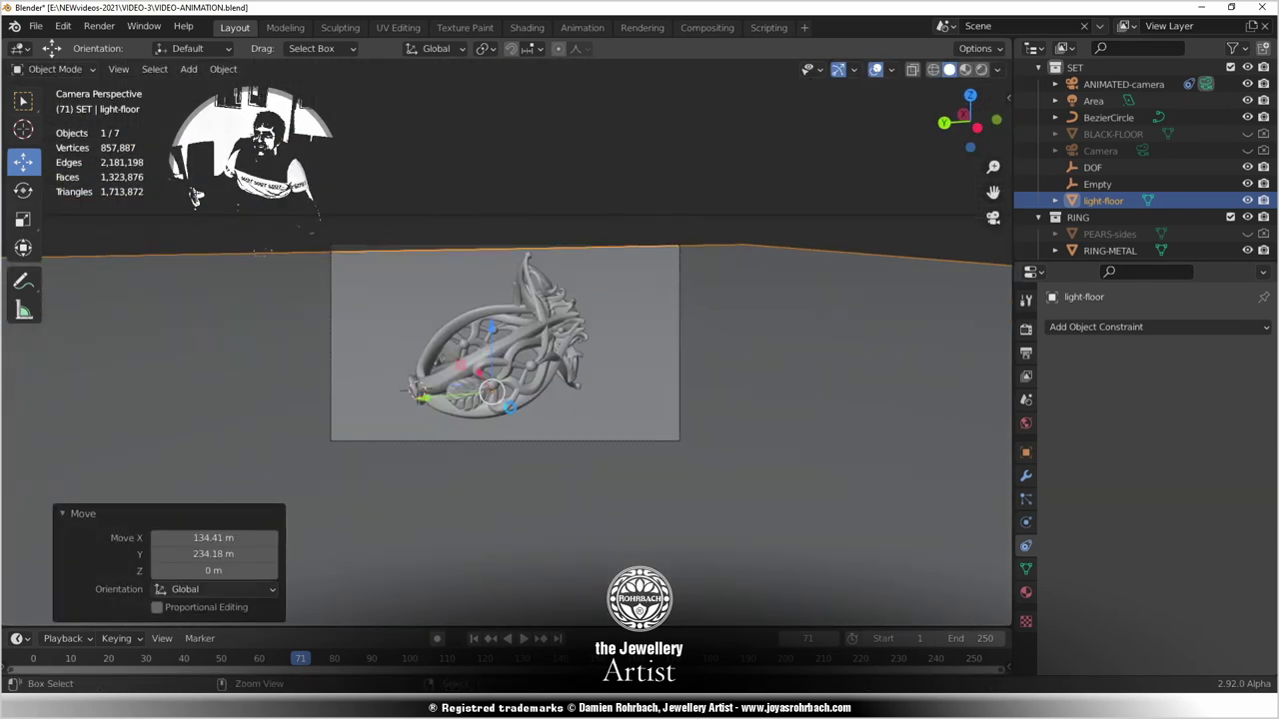
key(ctrl+s)
Set the light-floor plane's X and Y dimensions to 850 m.
key(n)
click(907, 353)
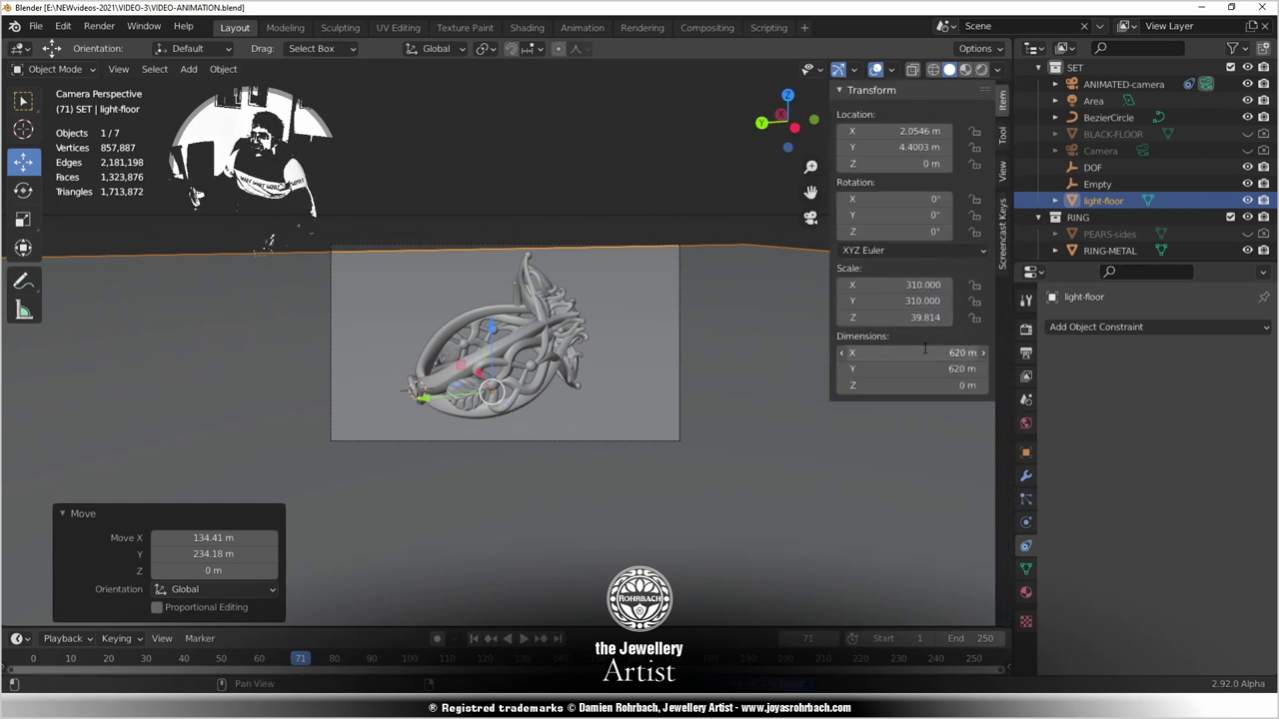
text(850)
key(Return)
click(907, 368)
text(850)
key(Return)
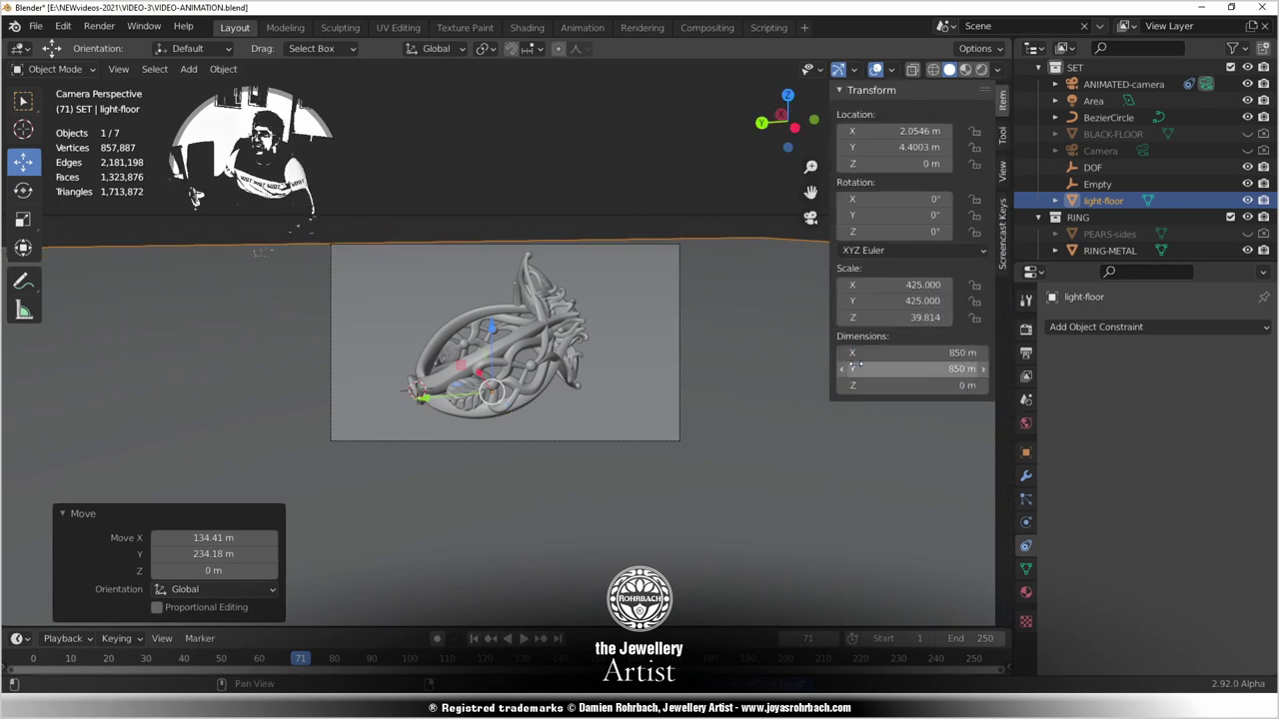
Preview the turntable from the start, step back to frame 3, and orbit out.
drag(299, 659, 33, 659)
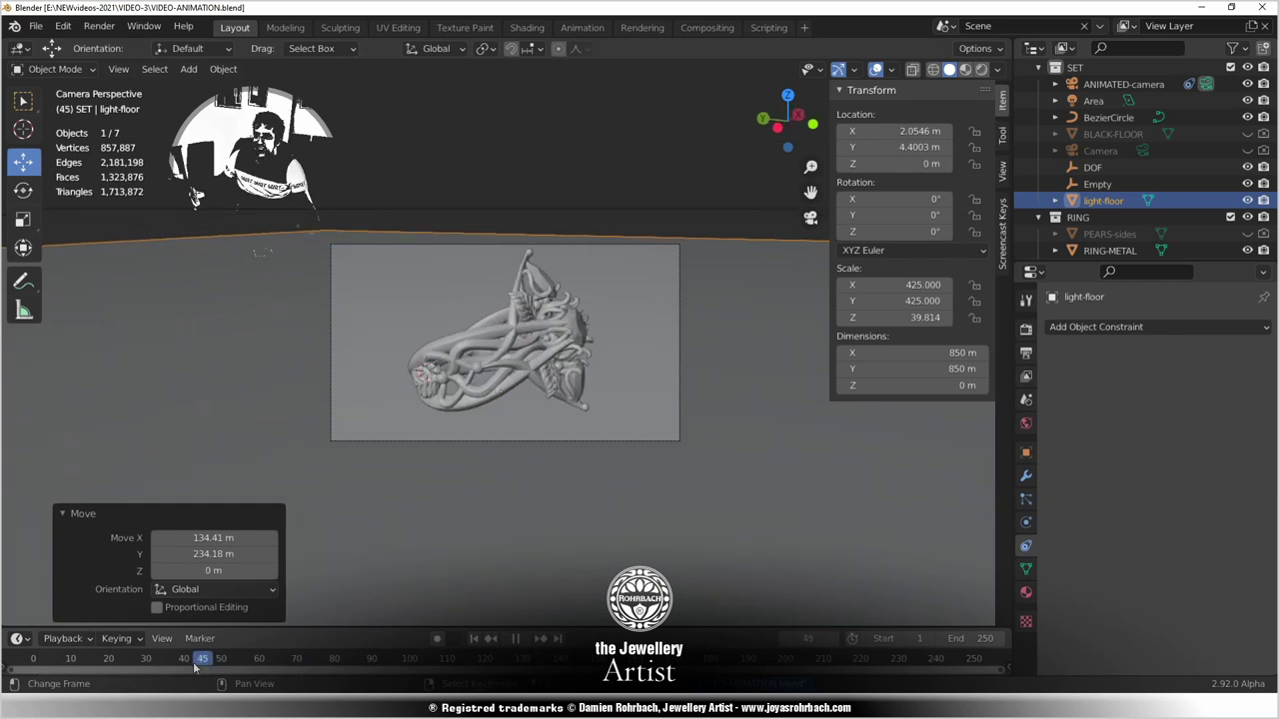
key(space)
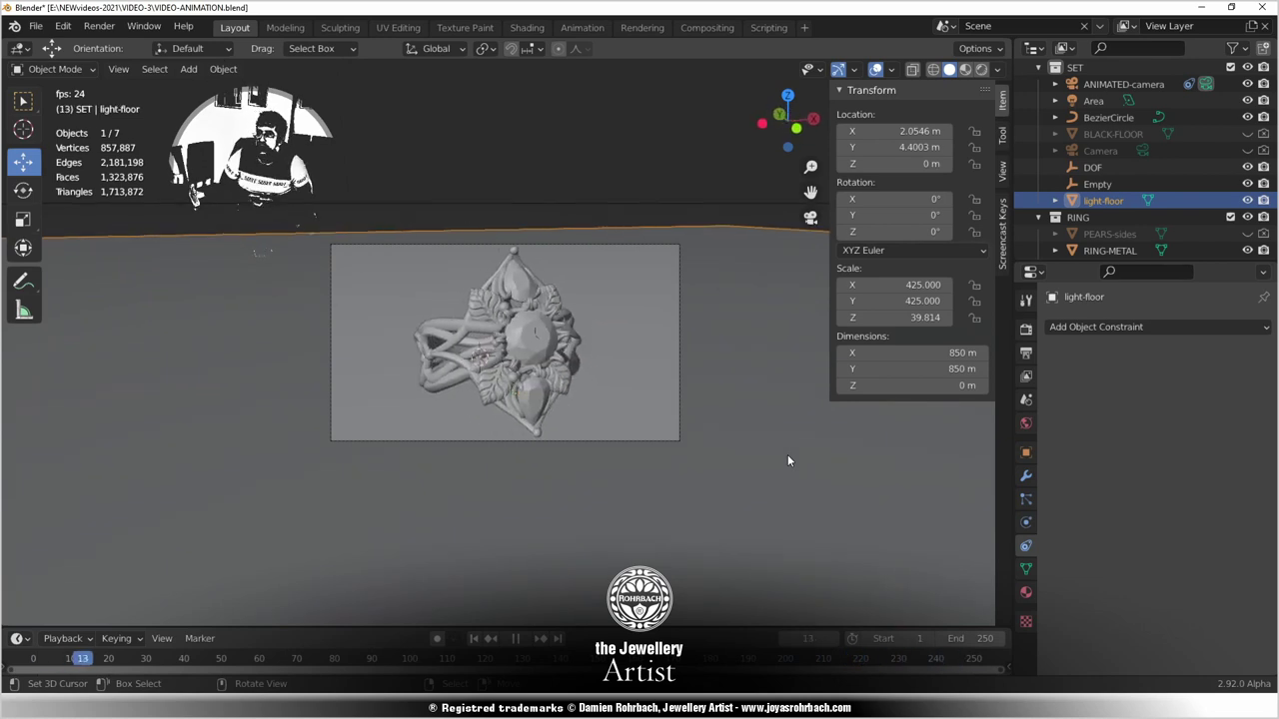
key(space)
scroll(525, 462, up, 5)
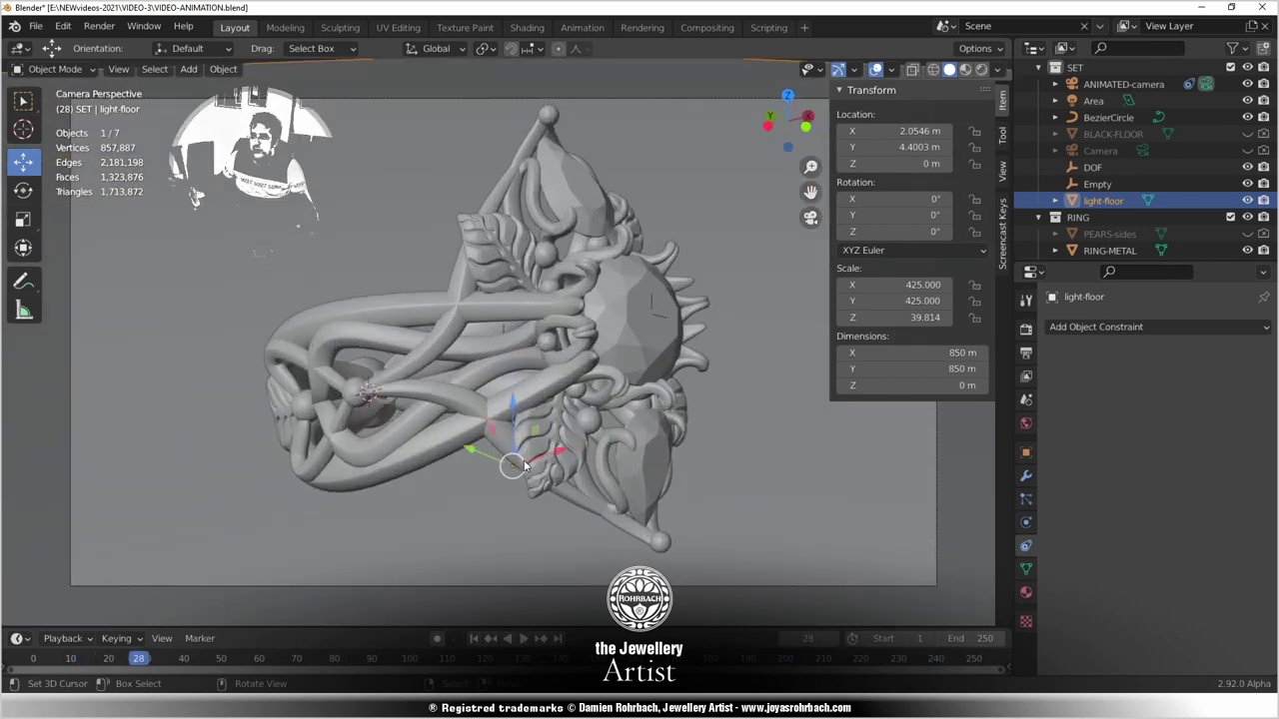
drag(150, 670, 44, 667)
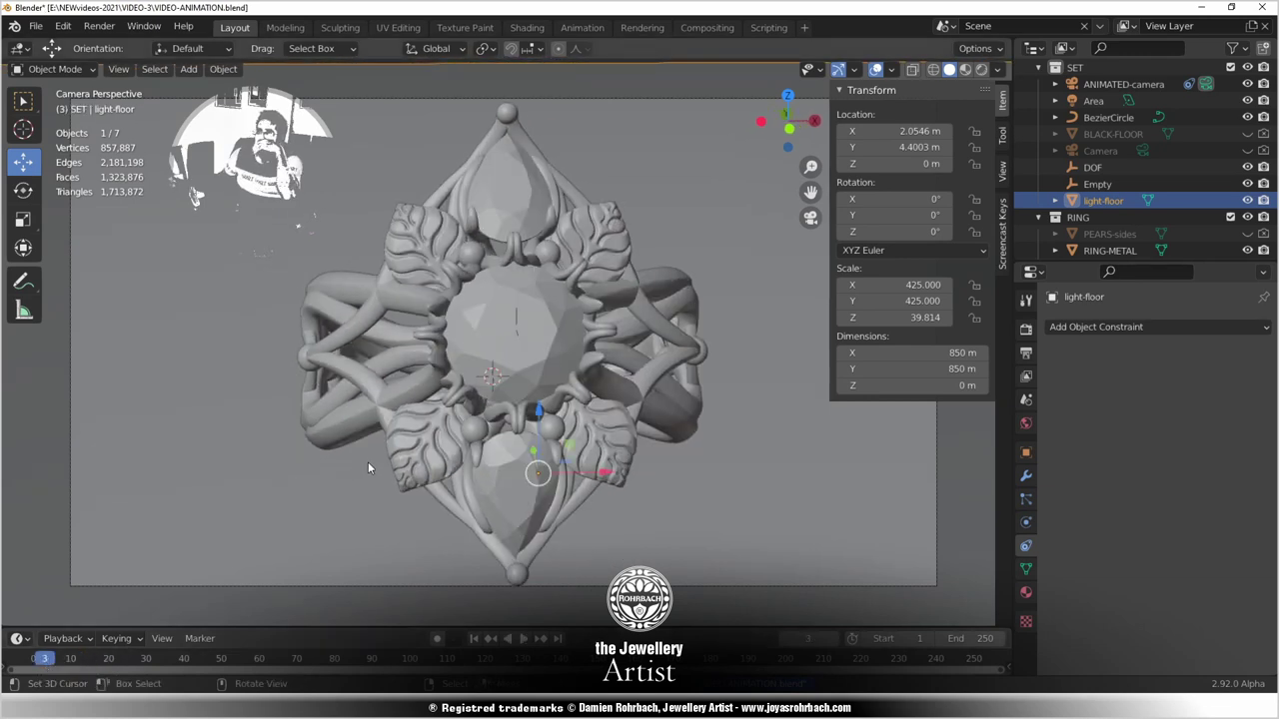
scroll(670, 319, down, 5)
middle_drag(669, 319, 629, 339)
scroll(595, 354, down, 4)
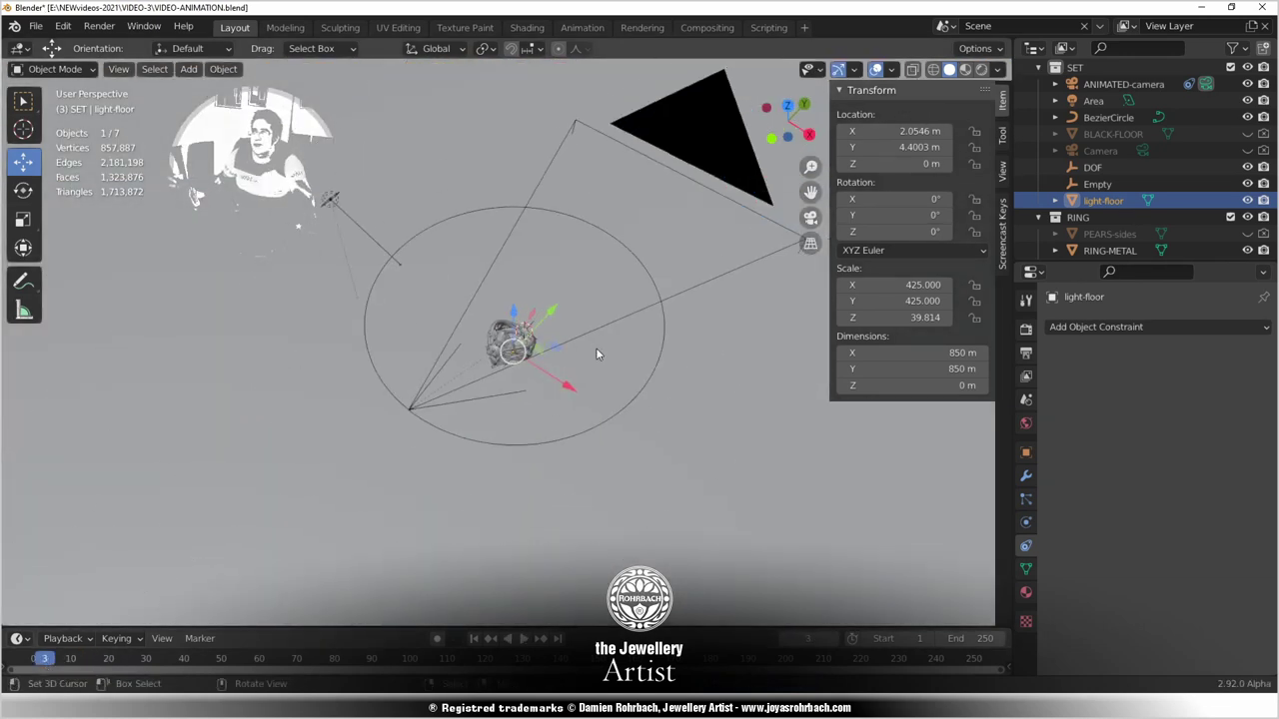
Scale the BezierCircle camera path up by 1.149.
click(633, 263)
key(s)
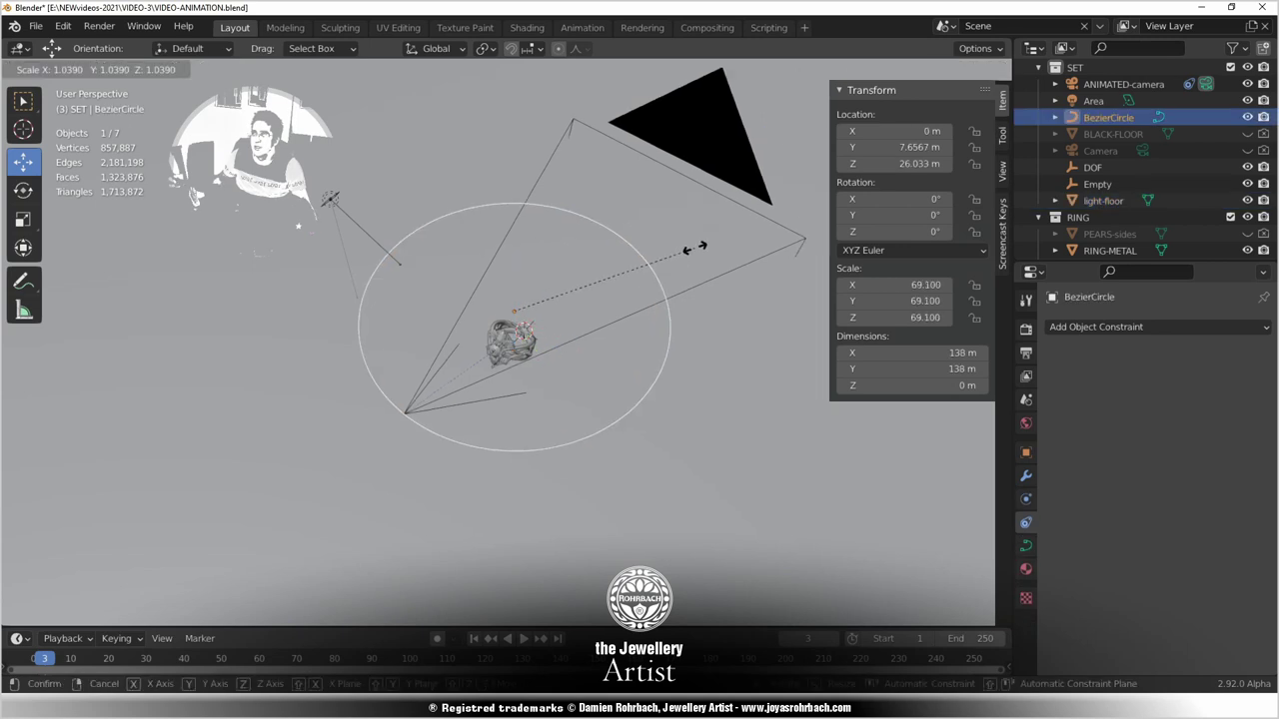
click(714, 239)
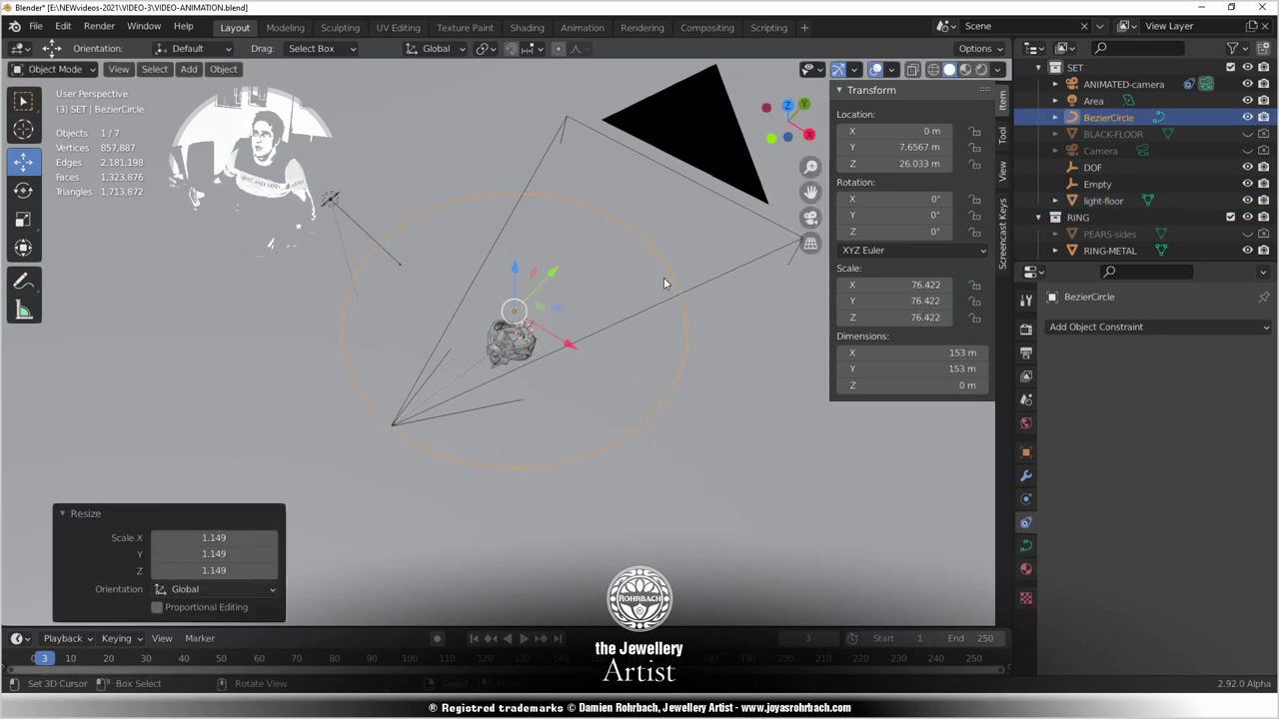
Preview the wider turntable orbit through the camera.
key(KP_0)
scroll(551, 351, up, 6)
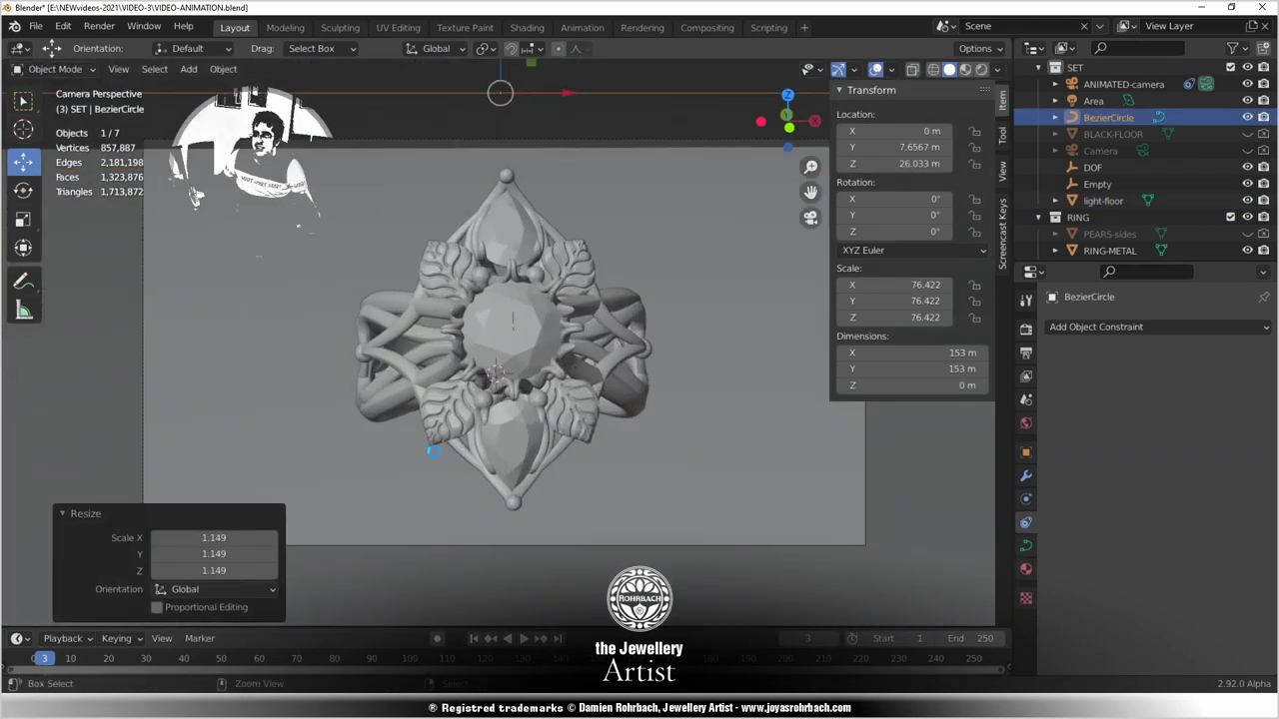
key(space)
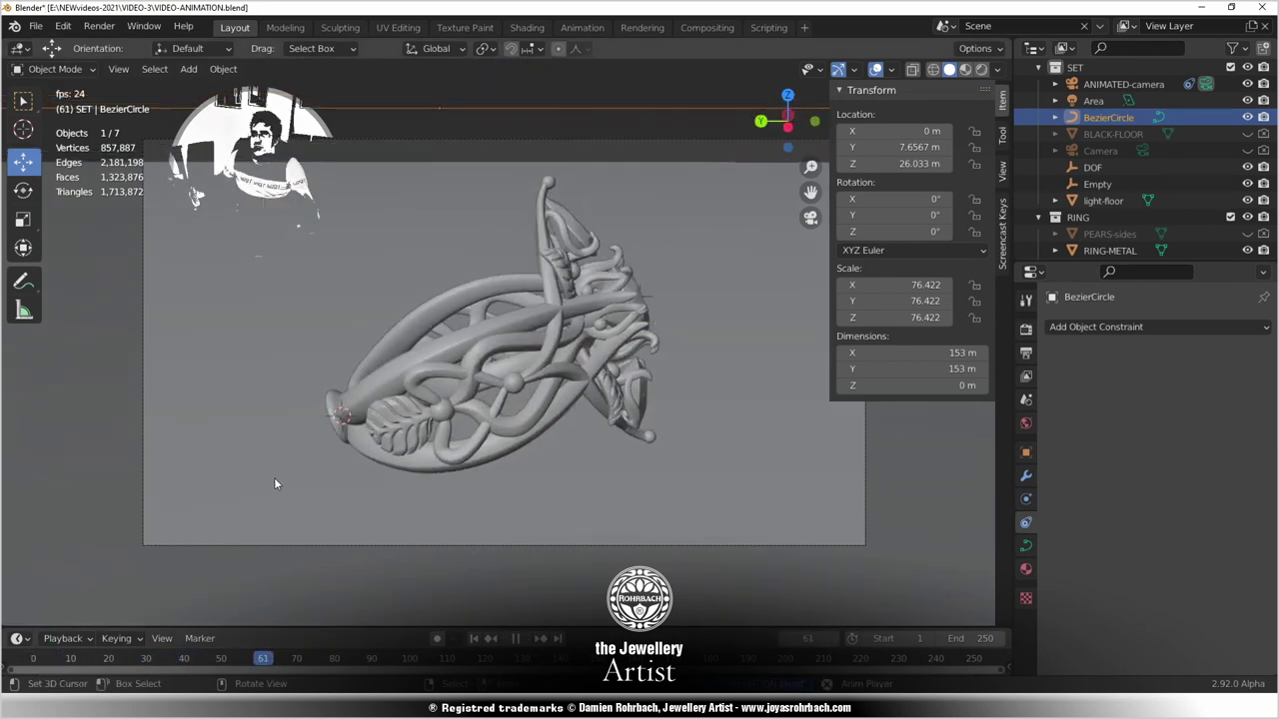
key(space)
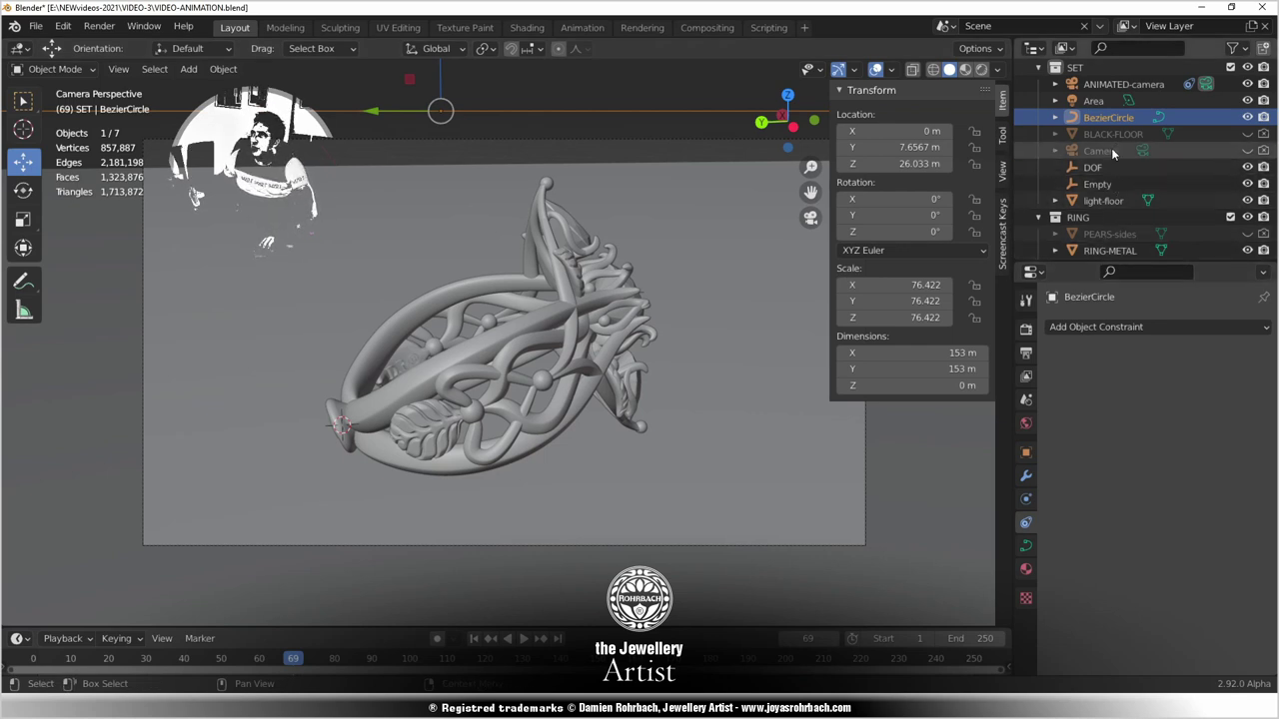
Raise the viewport Clip End from 1000 m to 12000 m, then select light-floor.
click(1119, 84)
click(1025, 522)
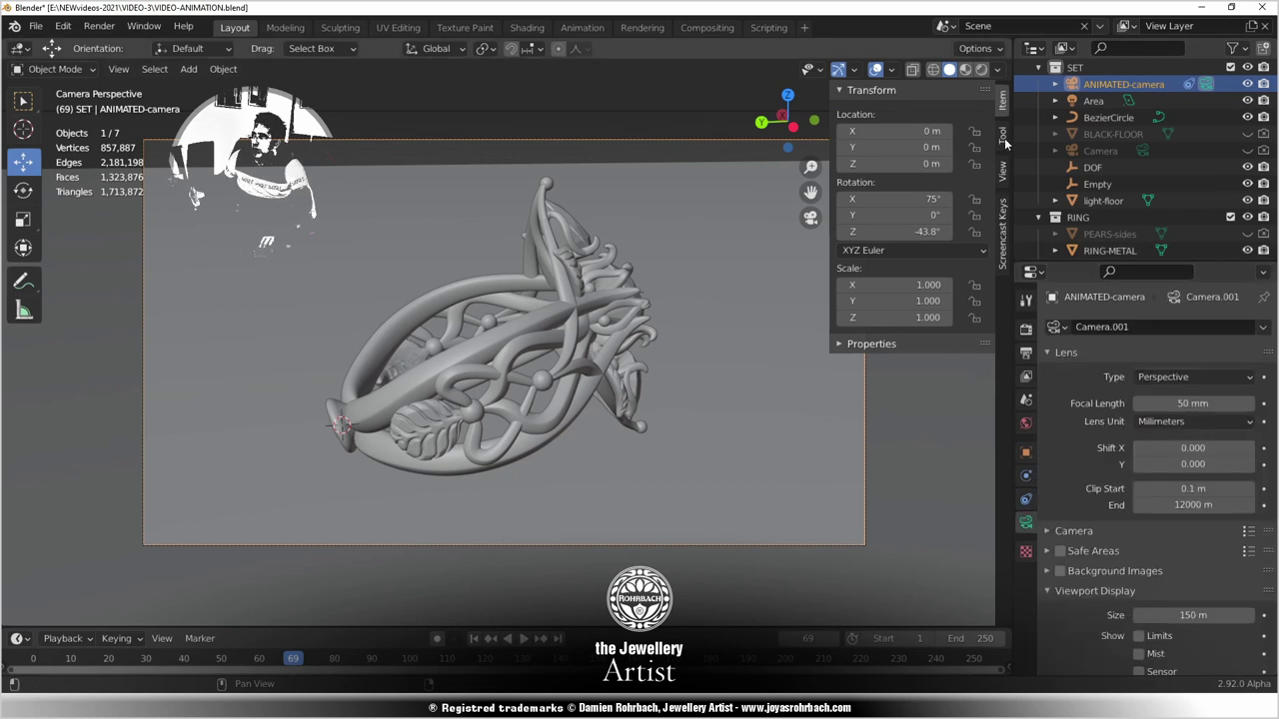
click(1003, 169)
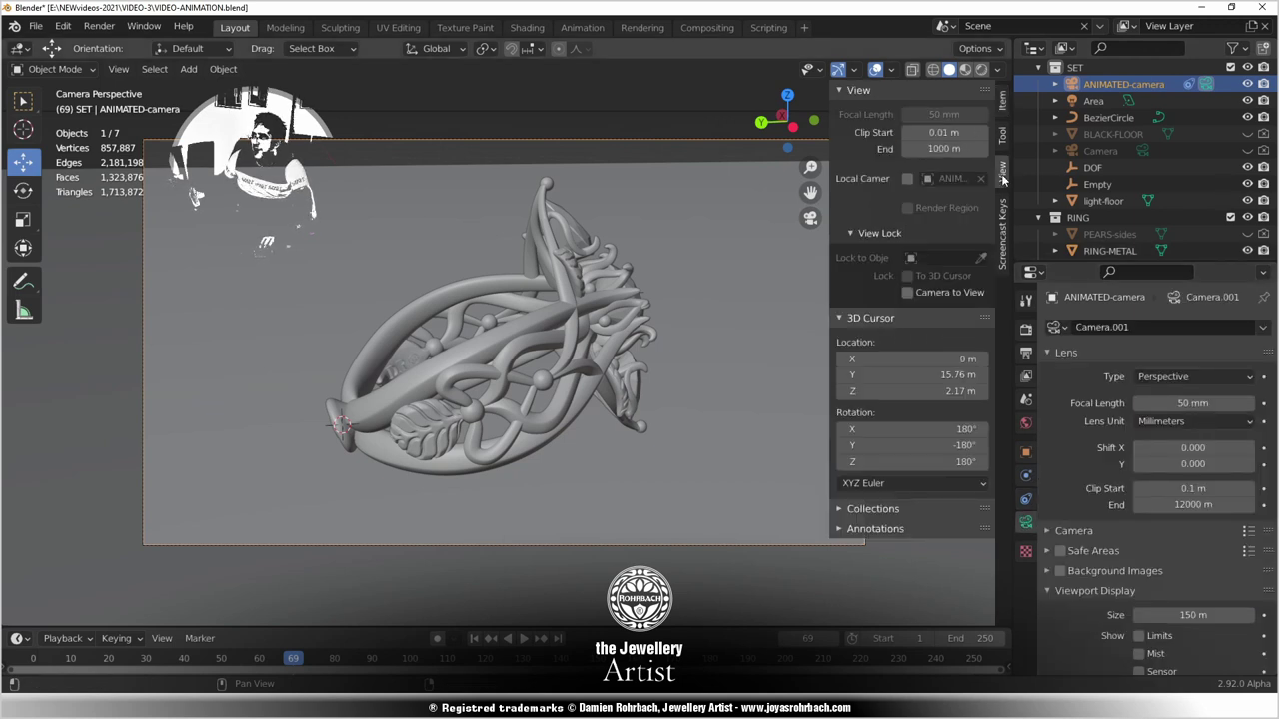
click(944, 148)
text(55)
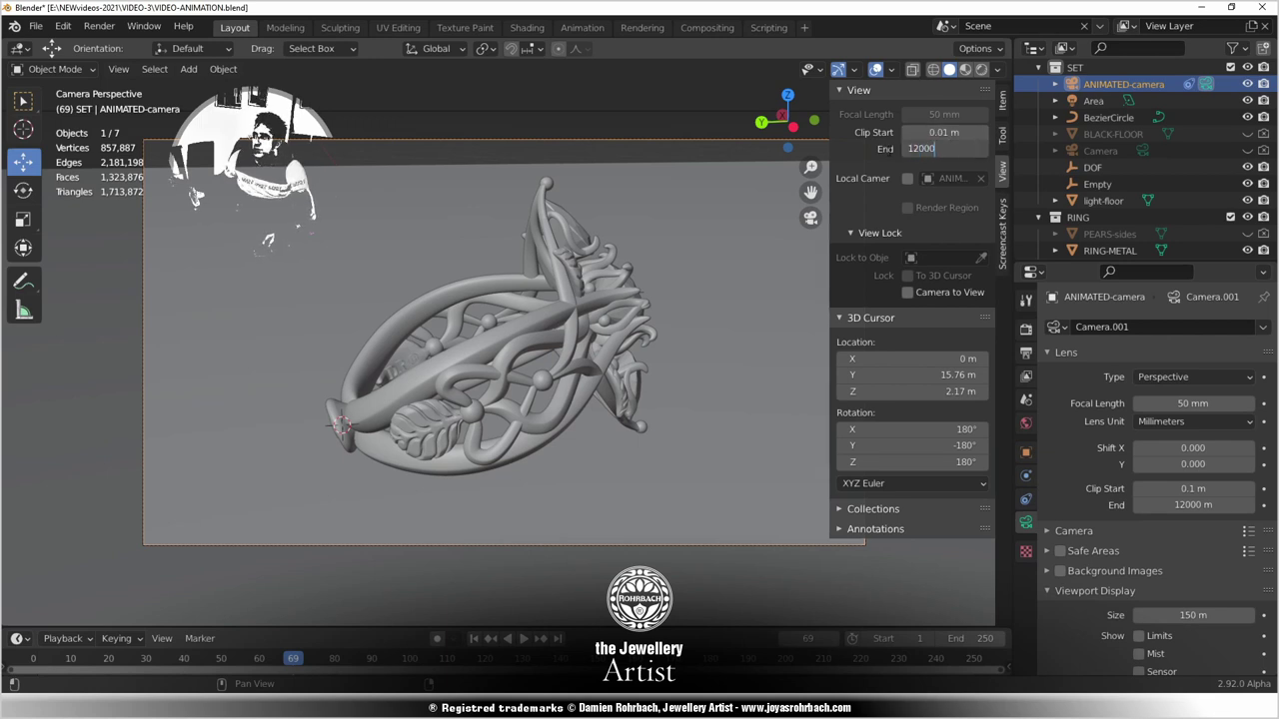
click(645, 192)
scroll(639, 229, down, 8)
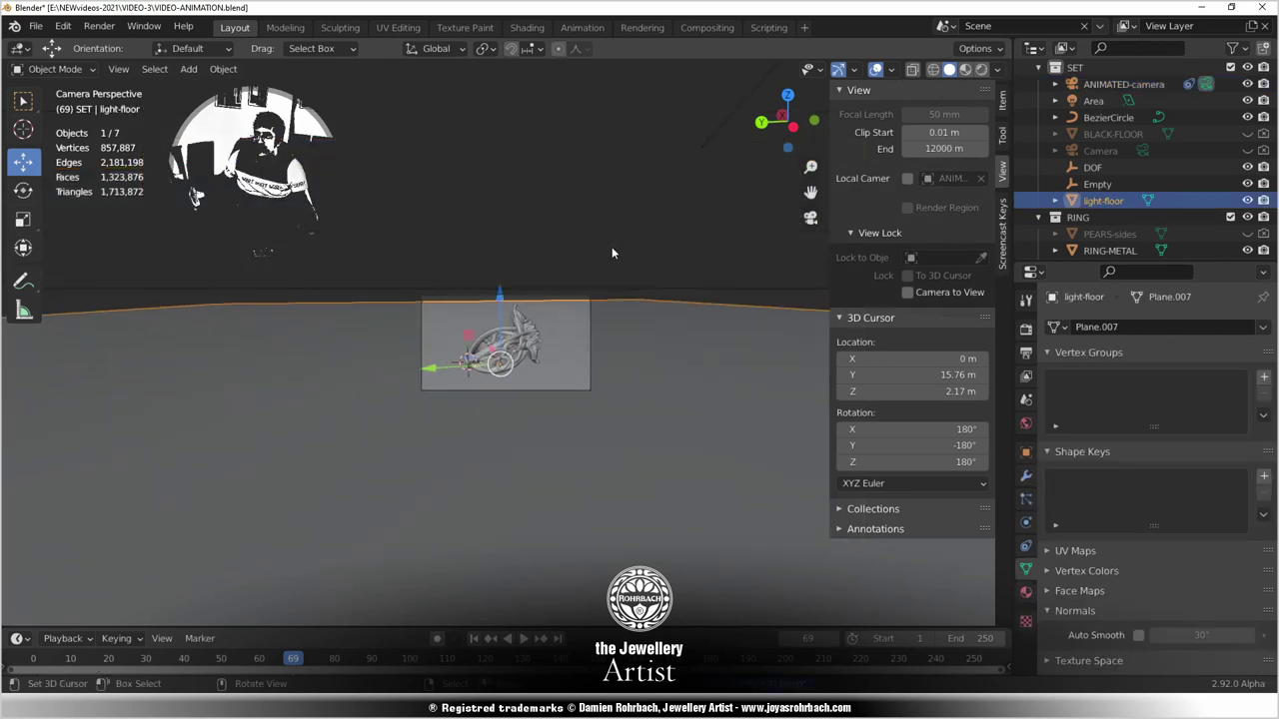
From a top-down orbit, enlarge the light-floor plane slightly to 1.174 and return to camera view.
middle_drag(612, 253, 565, 292)
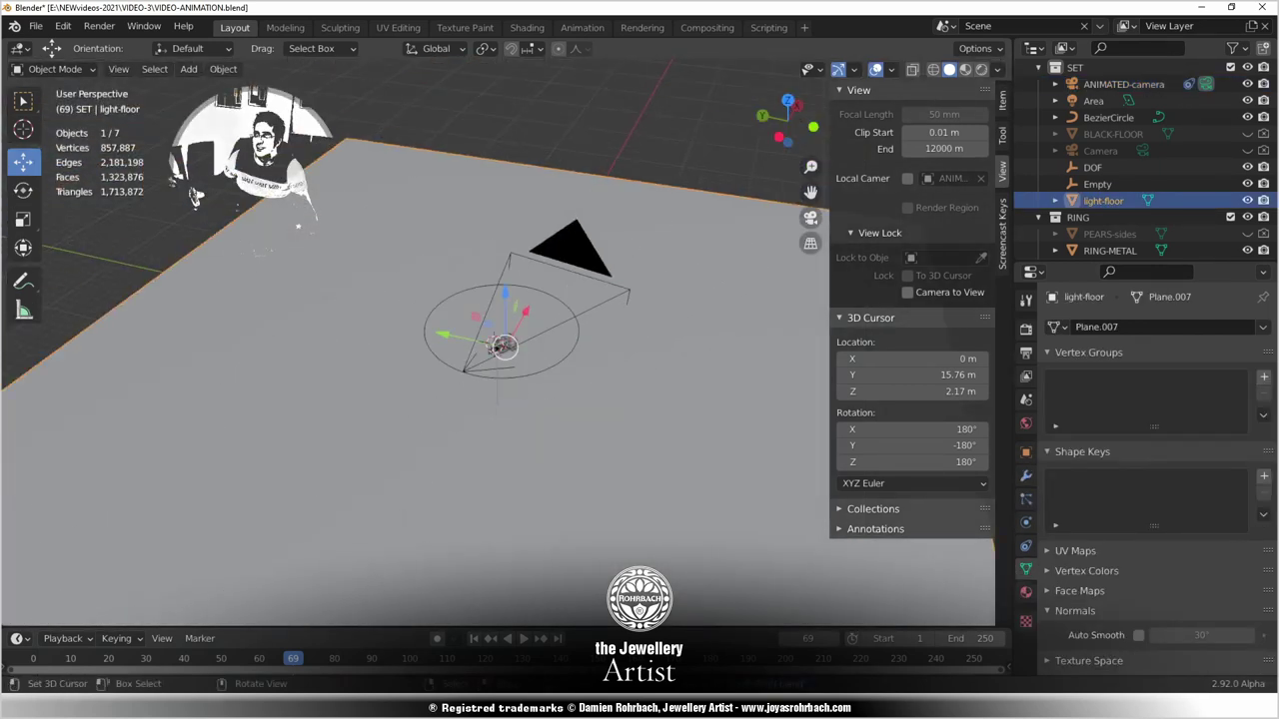
key(s)
click(703, 198)
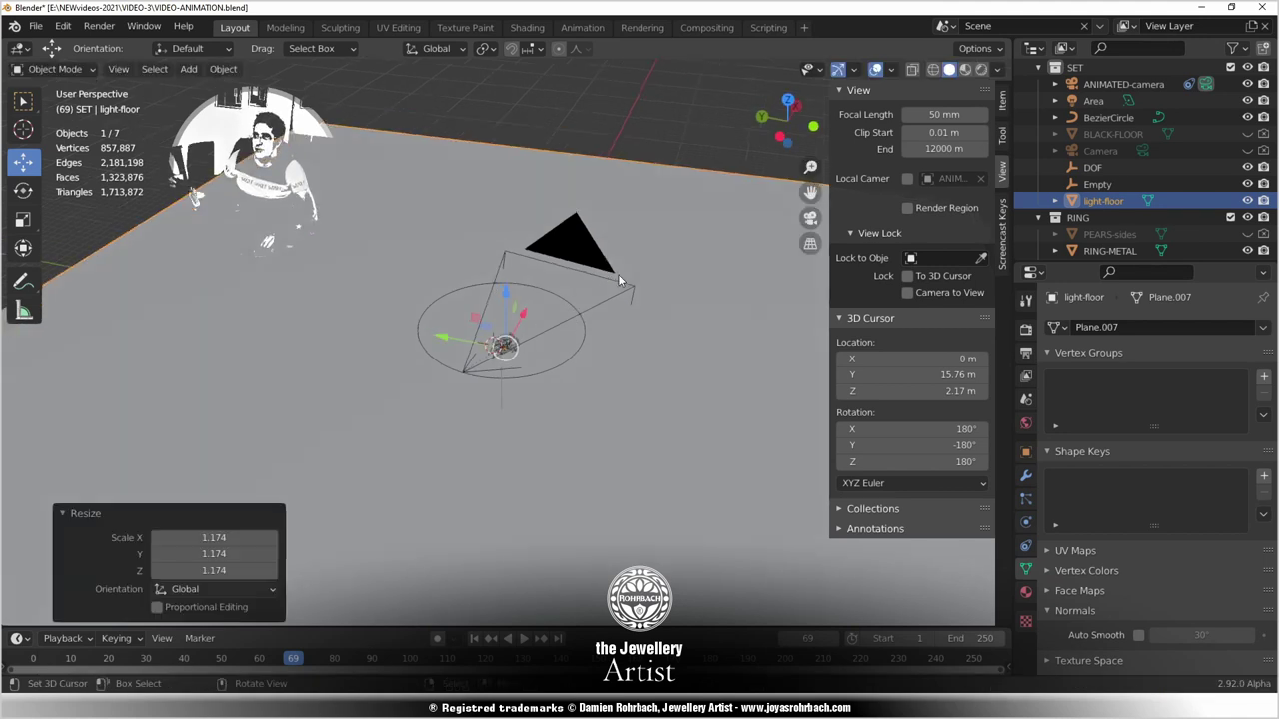
key(KP_0)
Scale the floor further to 1.953 and play the turntable animation through the camera.
scroll(555, 364, up, 3)
key(s)
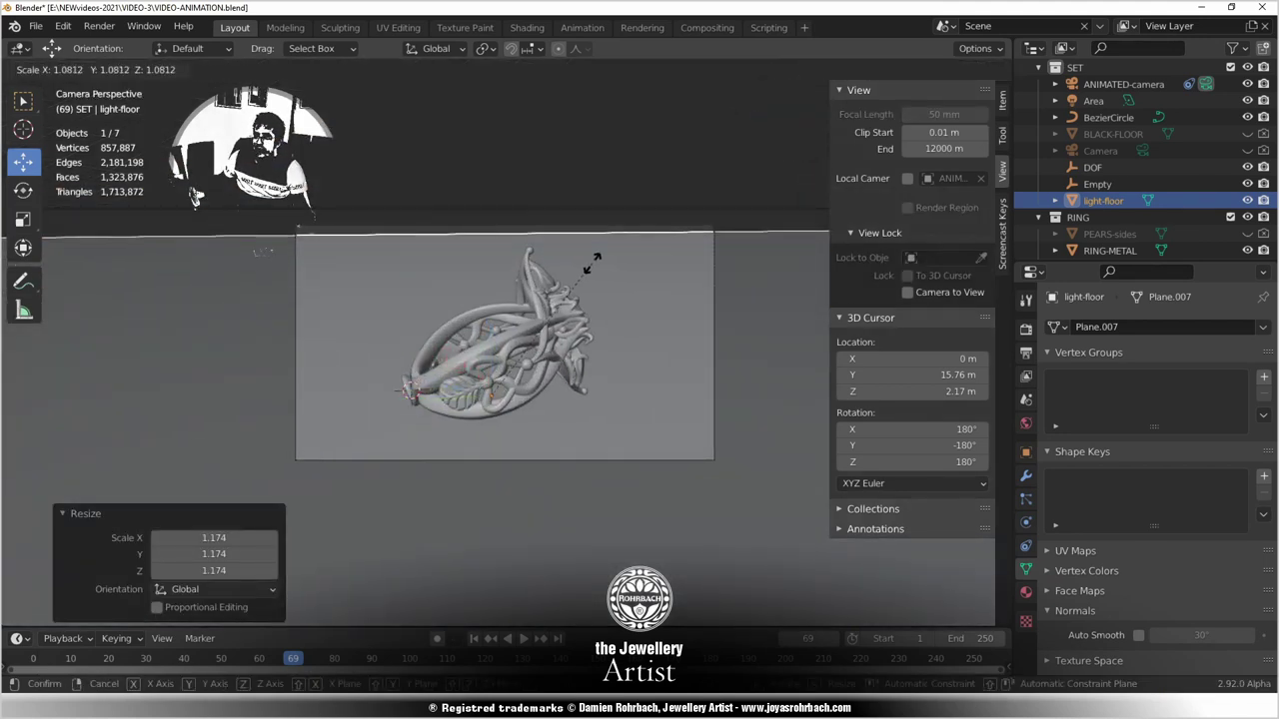
click(759, 259)
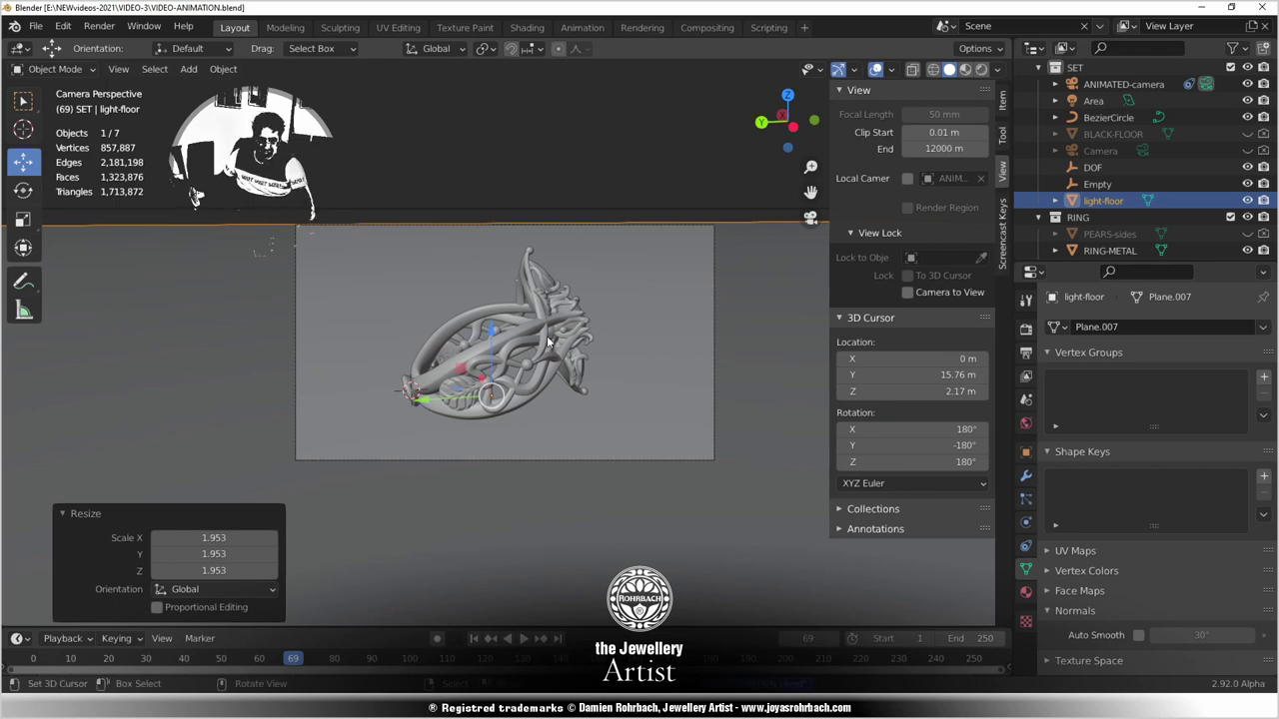
key(KP_0)
key(KP_0)
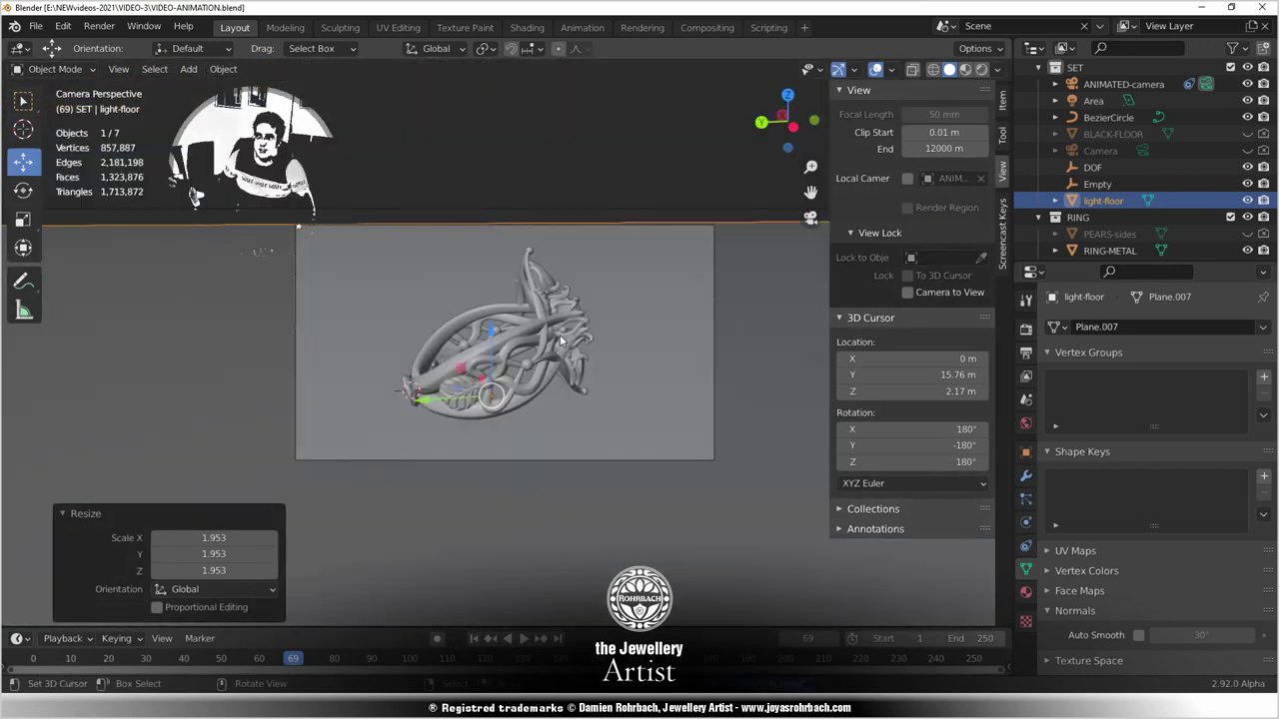
key(space)
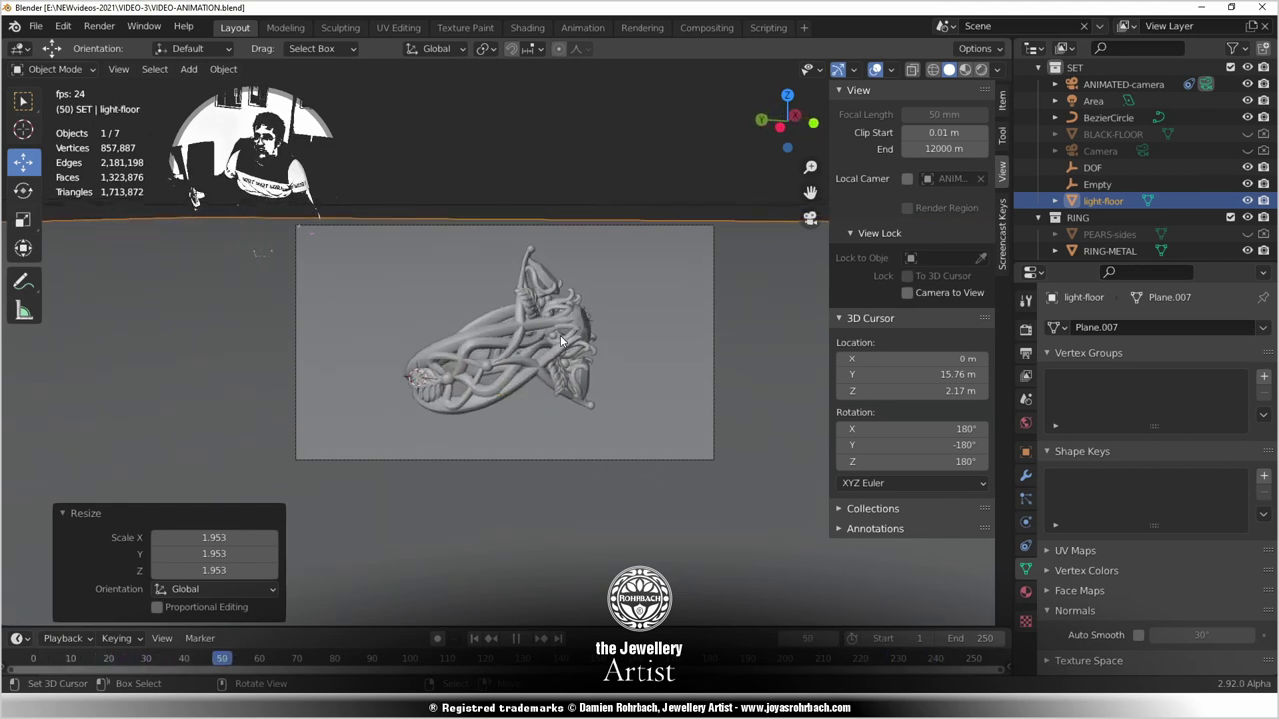
Stop playback, preview the ring in Rendered shading, then return to Solid display.
key(space)
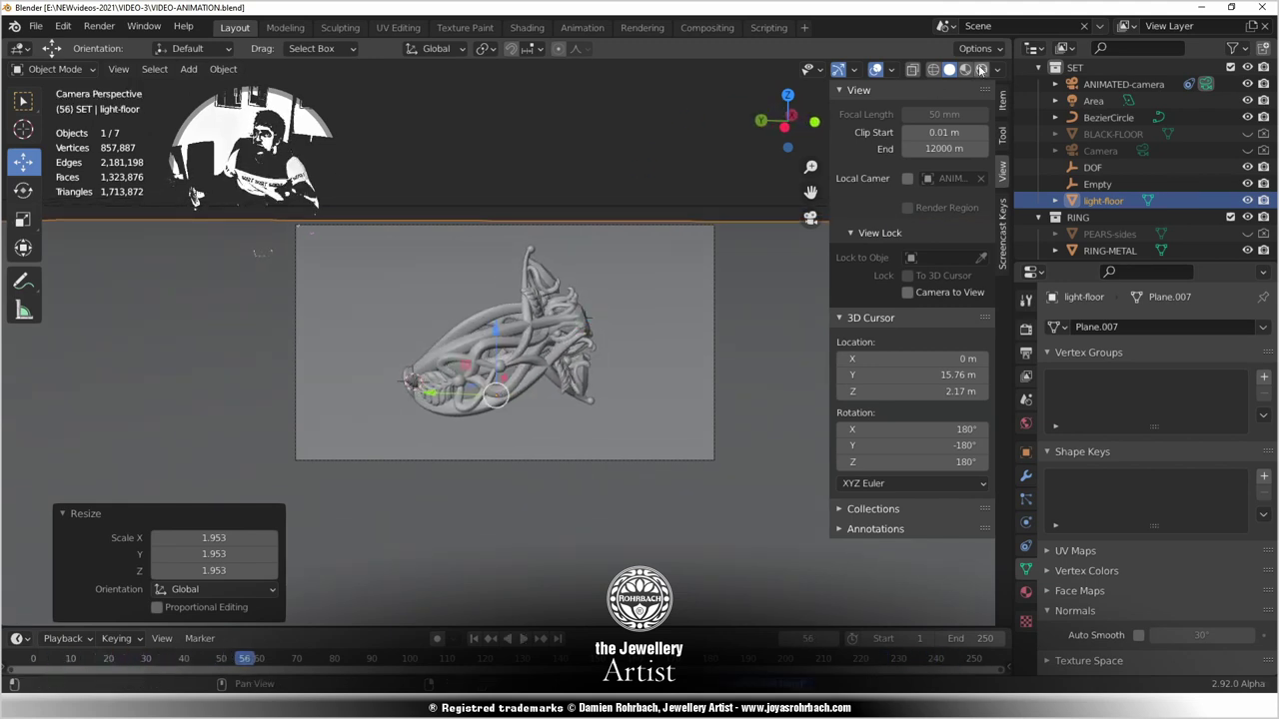
key(z)
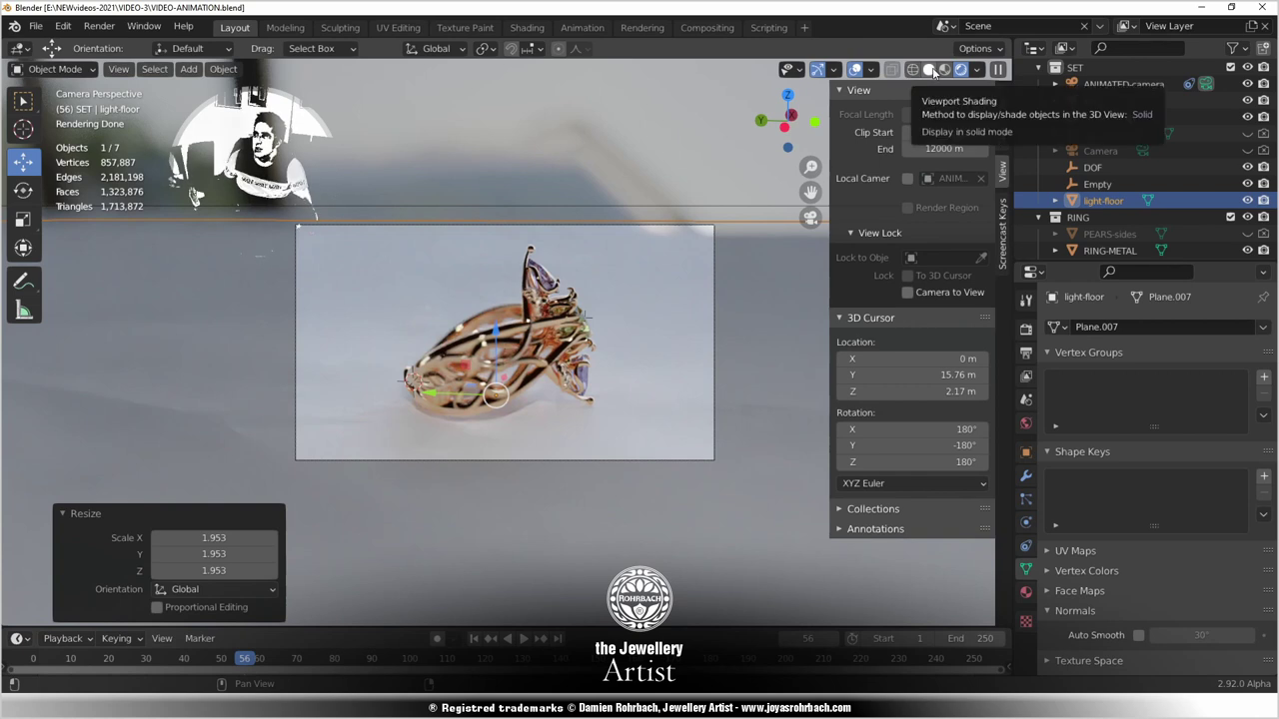
click(930, 69)
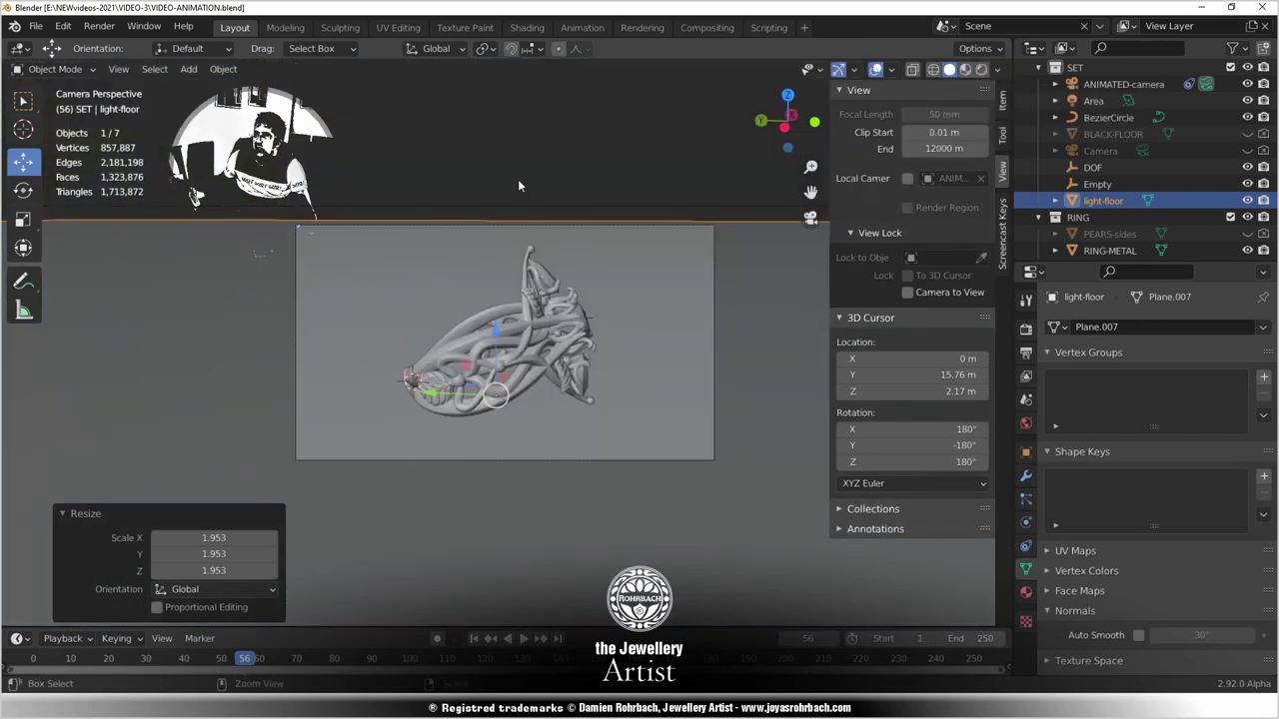
In the Shading workspace, set the floor material's Metallic to 0 and preview it rendered.
click(526, 27)
scroll(1005, 497, down, 5)
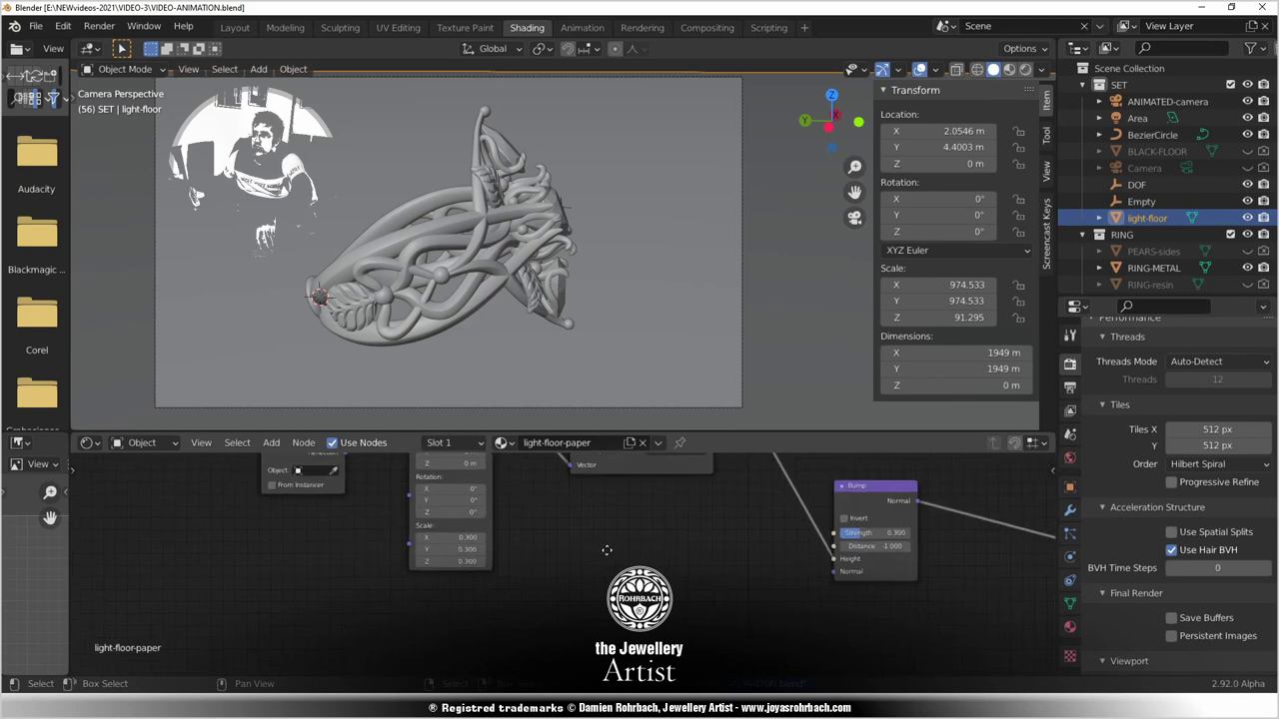
scroll(1004, 496, up, 4)
scroll(651, 542, up, 4)
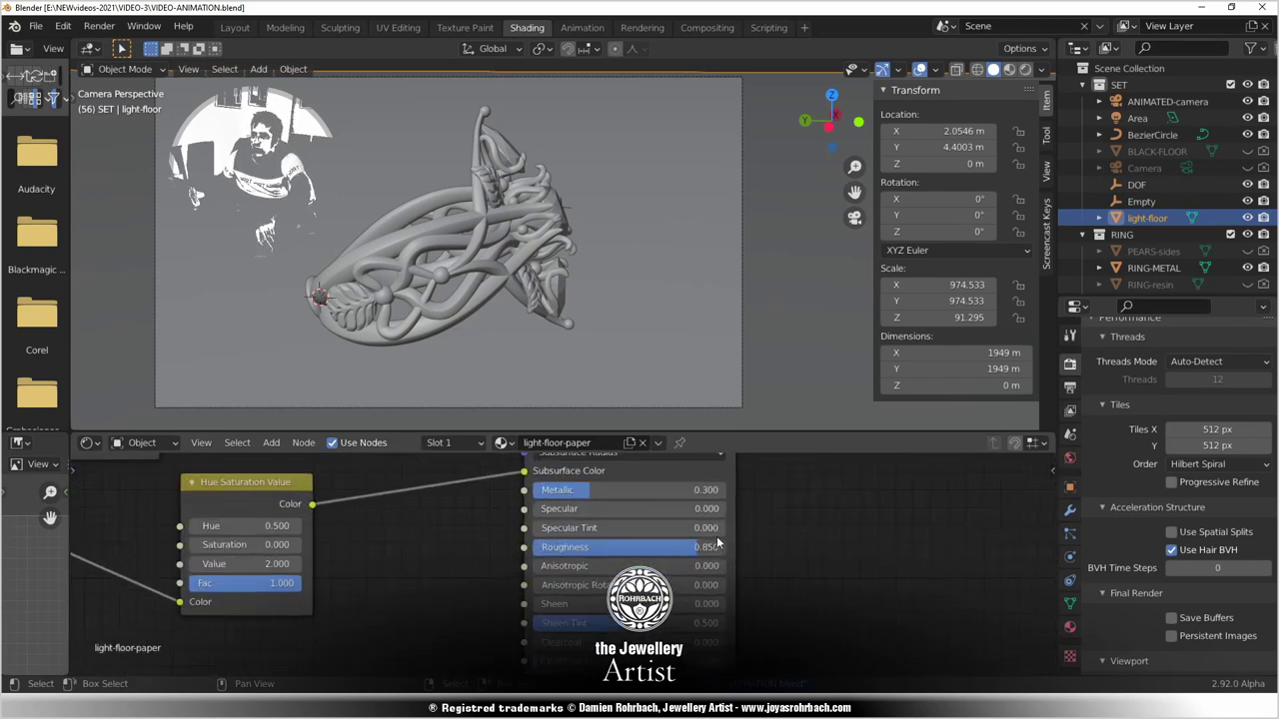
double_click(634, 522)
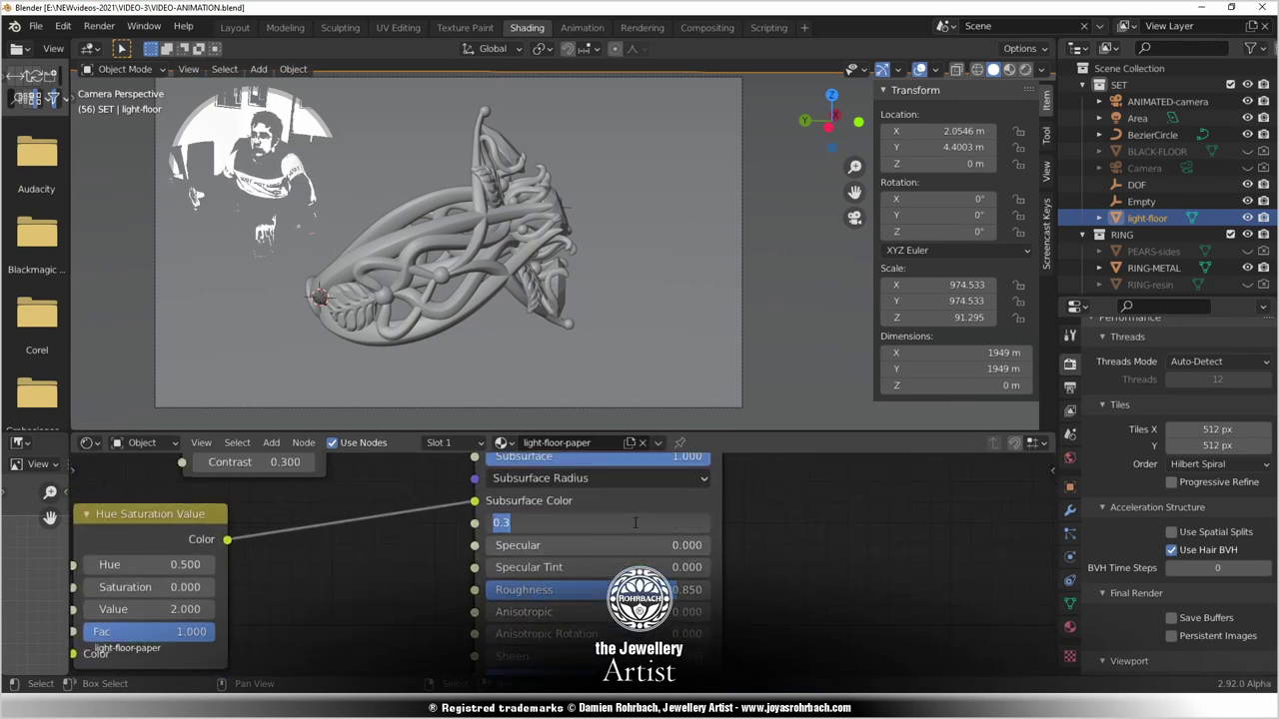
text(0)
key(Return)
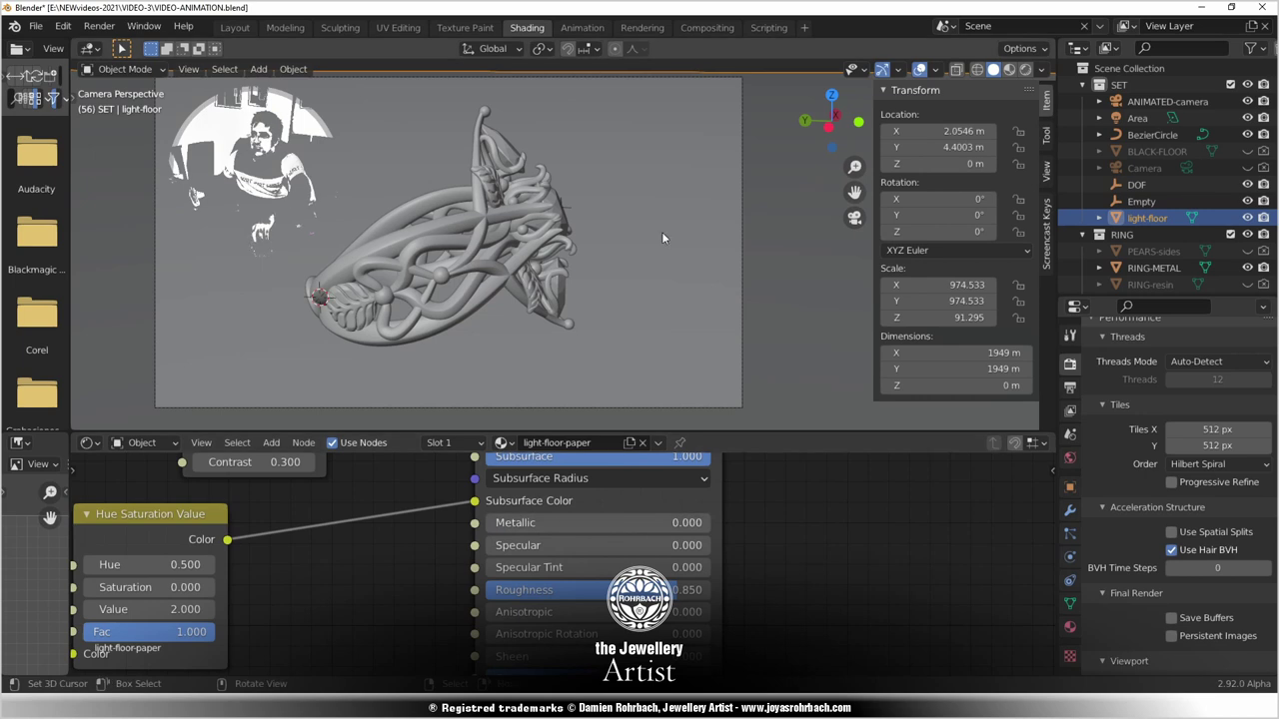
click(1025, 69)
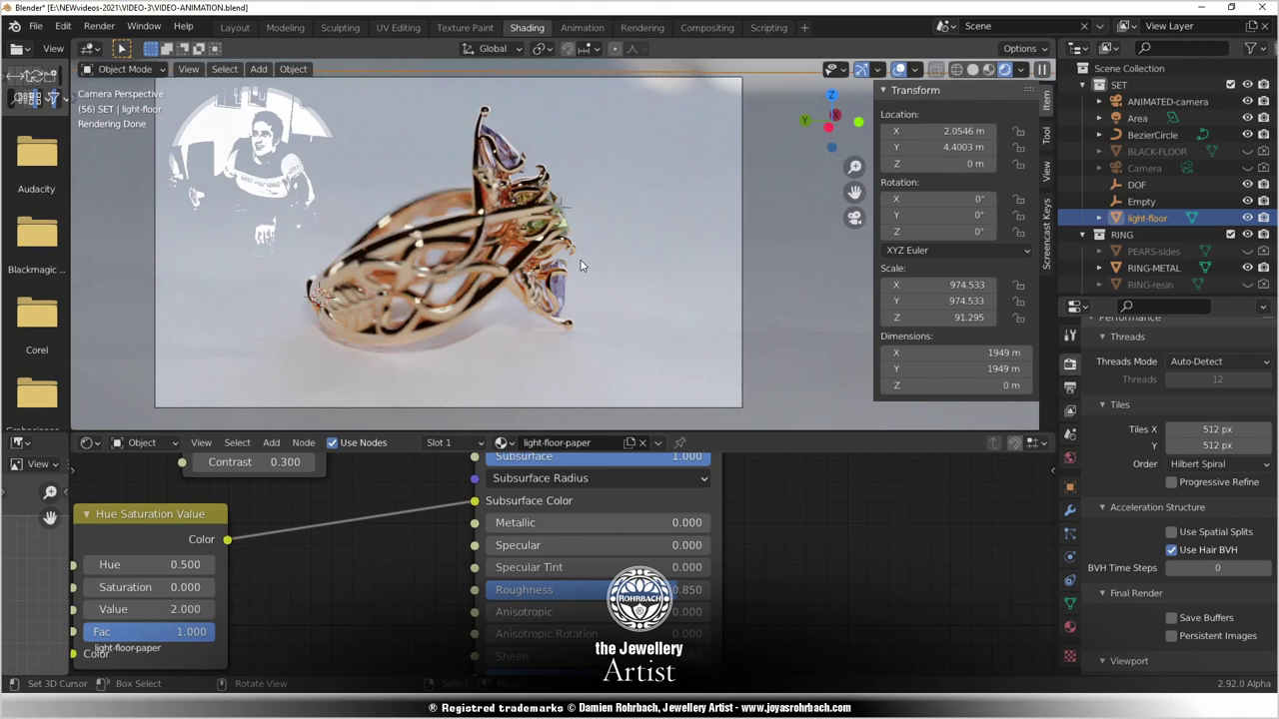
Retune the floor material's Metallic to 0.3, then 0.5.
click(607, 521)
text(0.3)
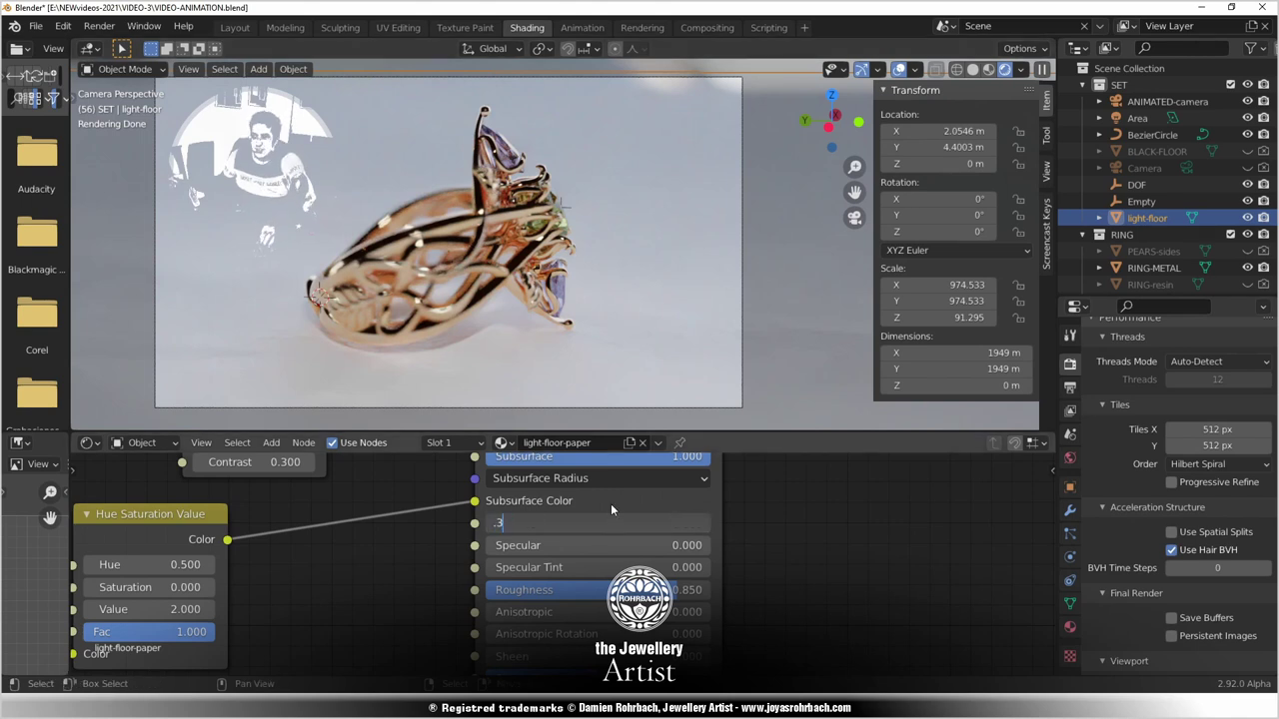
key(Return)
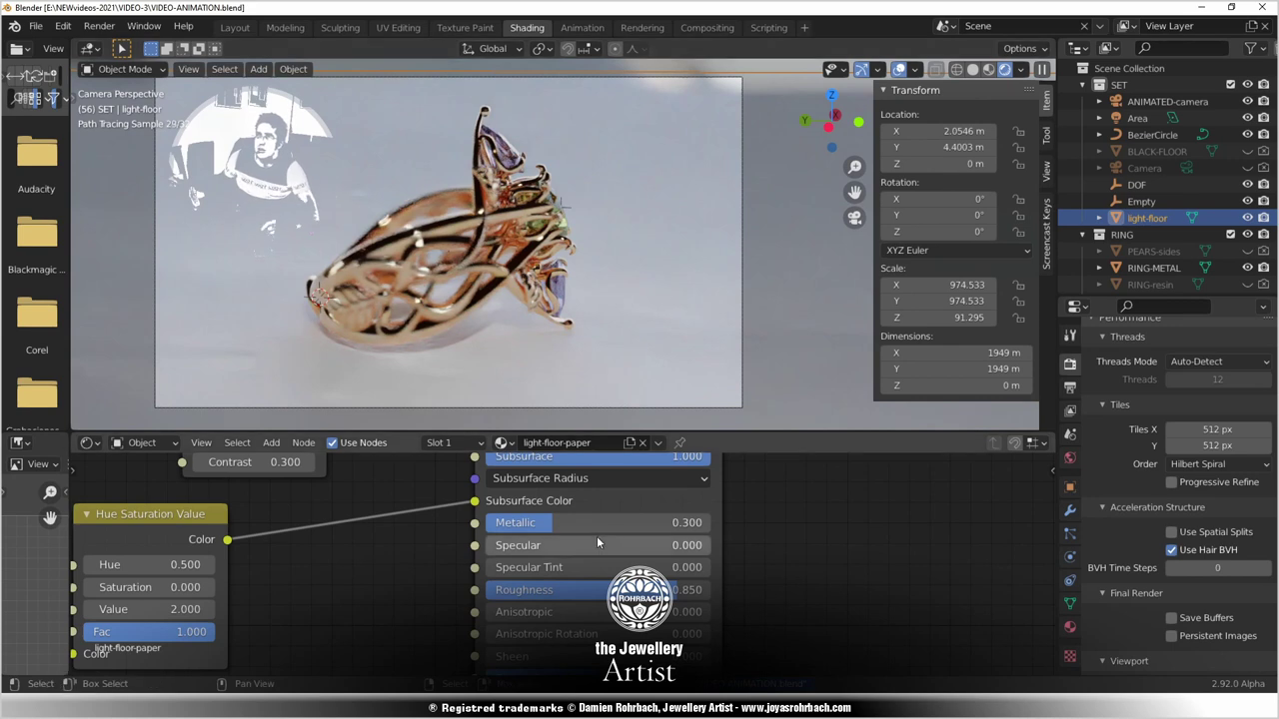
click(618, 522)
text(.5)
key(Return)
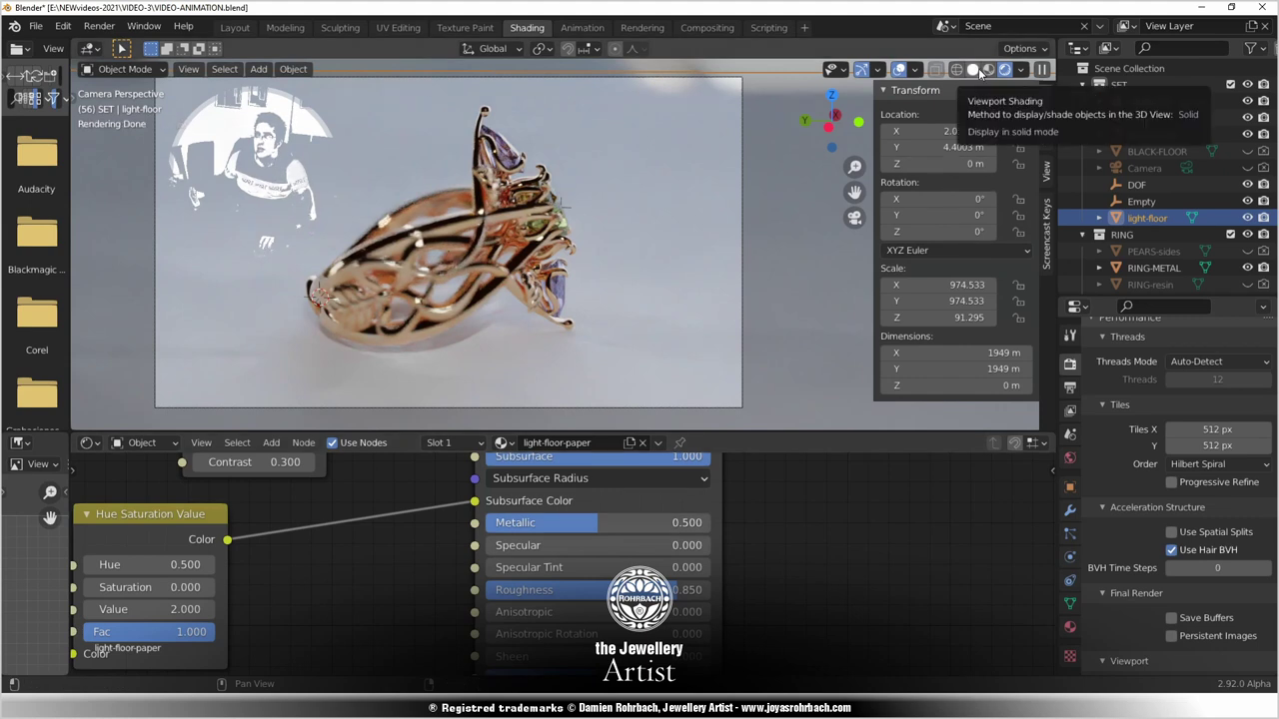
Resize the floor to 2500 m by 2500 m and look through the scene camera.
click(948, 352)
text(2500)
key(Return)
key(ctrl+c)
key(ctrl+v)
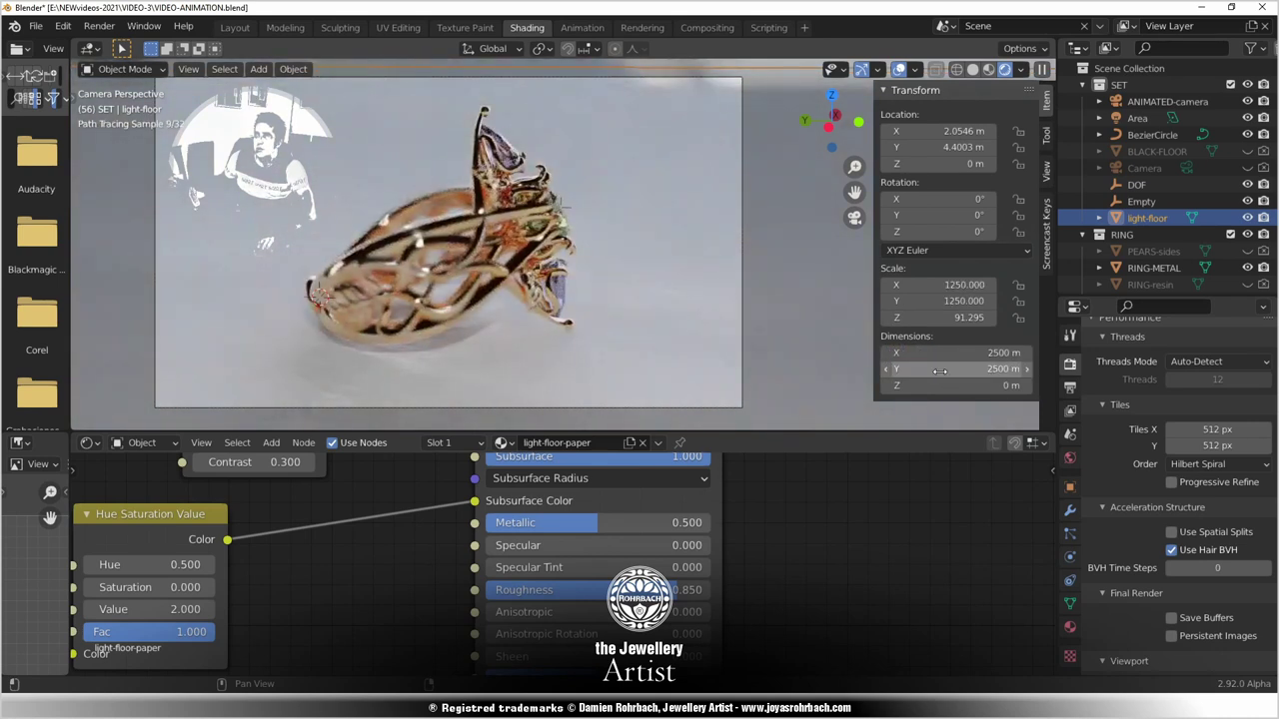
scroll(644, 240, down, 3)
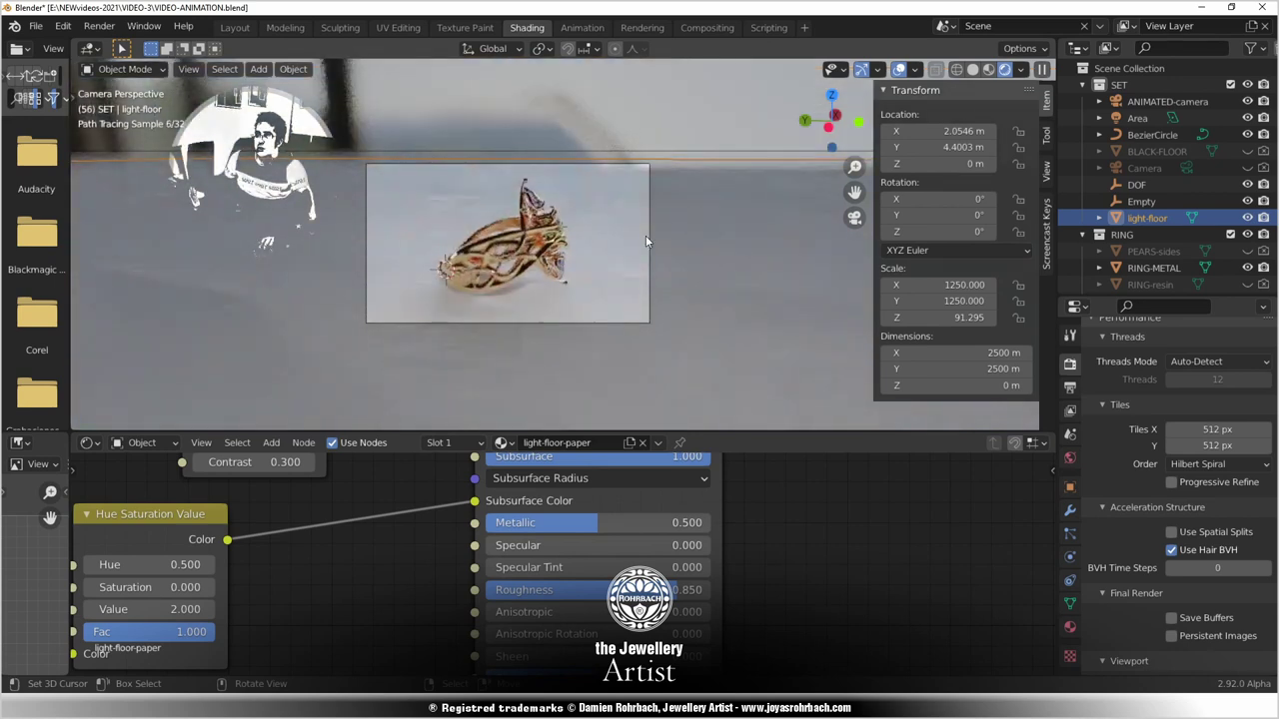
middle_drag(647, 241, 629, 237)
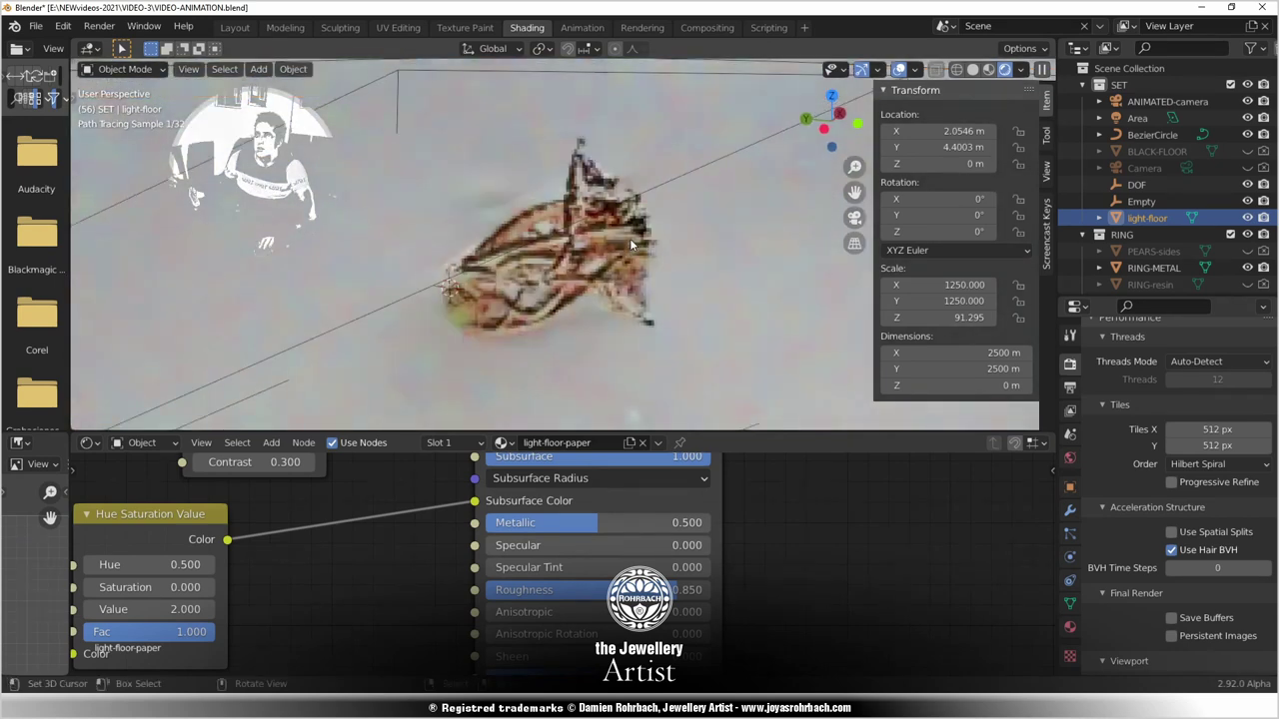
key(KP_0)
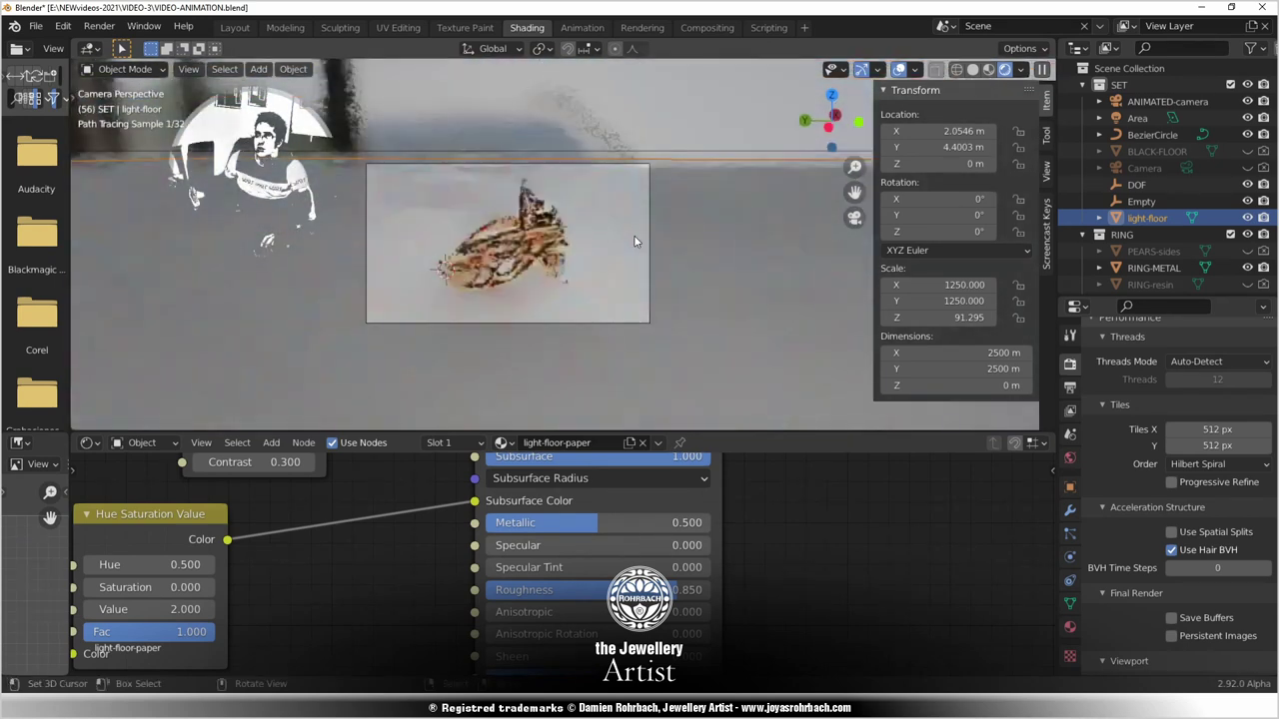
Select ANIMATED-camera and raise its Clip End to 24000 m, then 36000 m.
click(1147, 102)
click(1070, 556)
click(1219, 390)
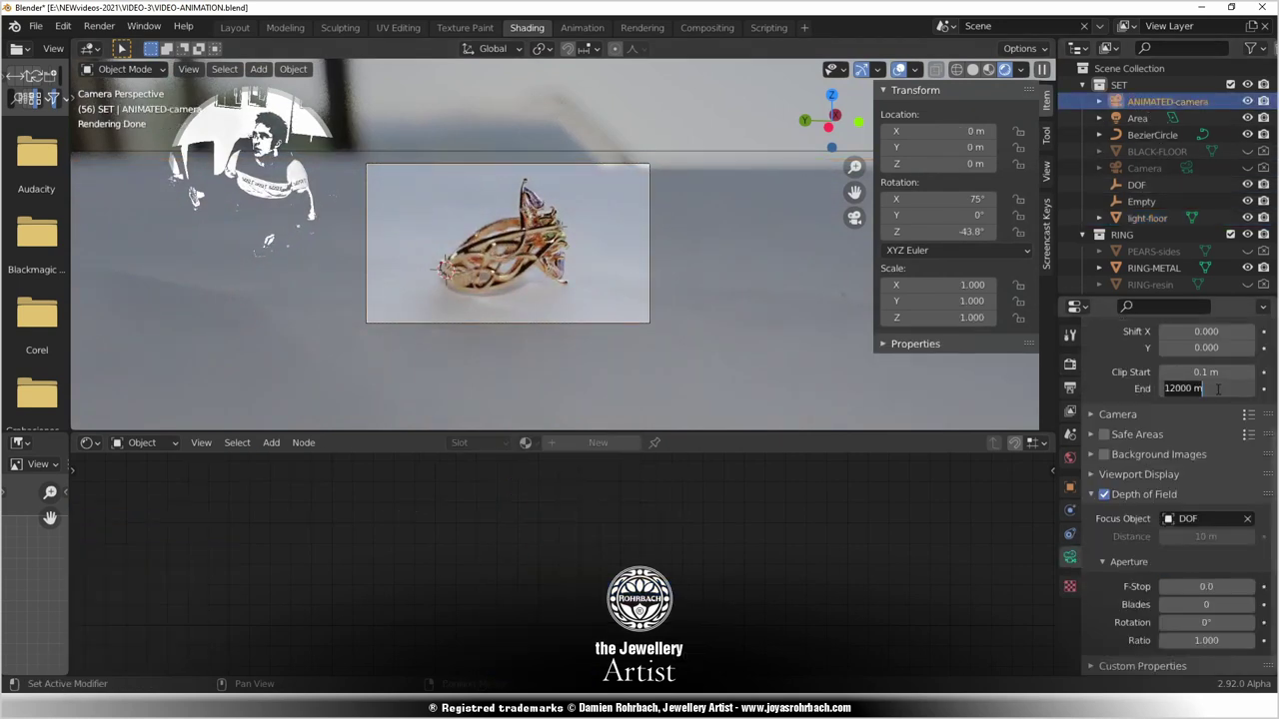
text(24000)
key(Return)
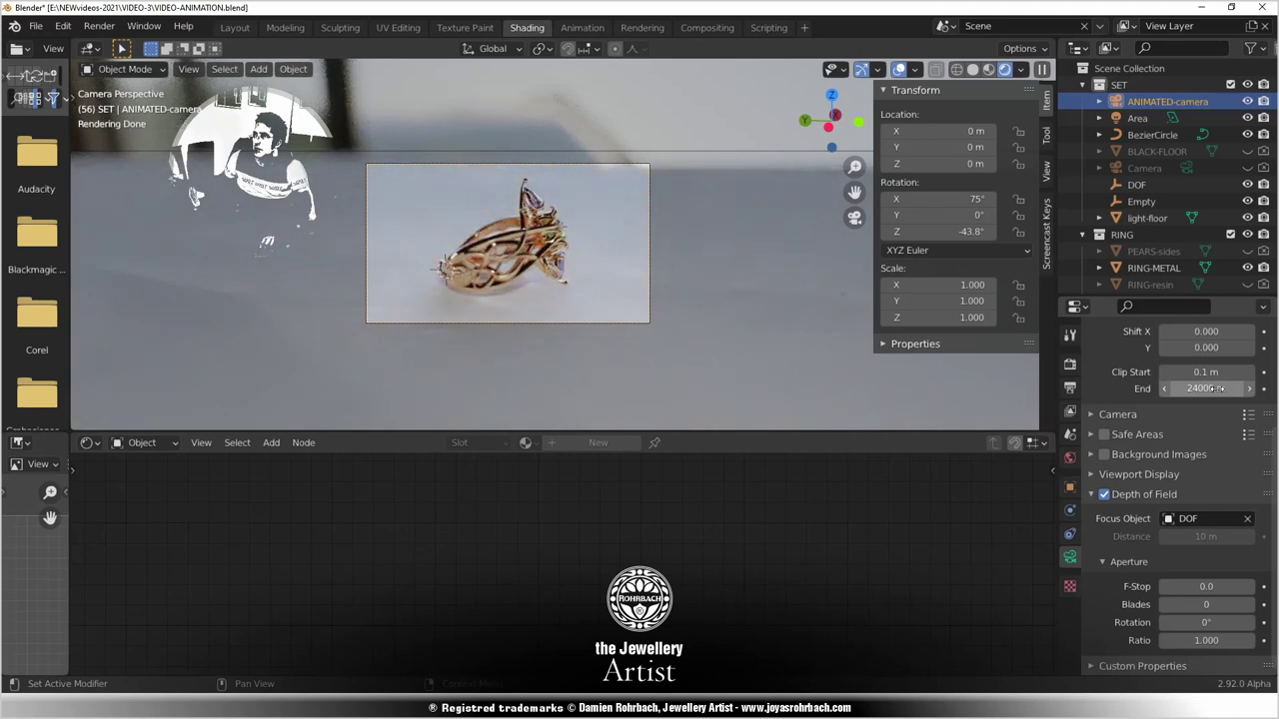
click(1215, 389)
text(360000)
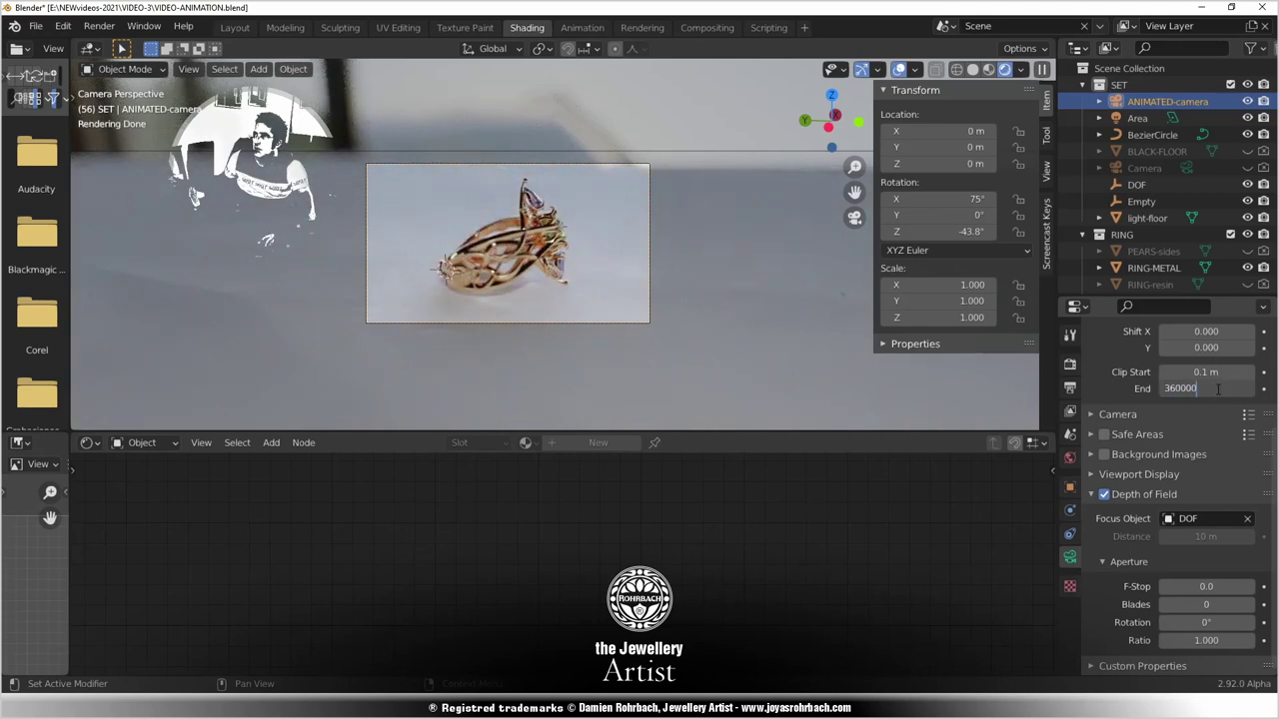
key(Return)
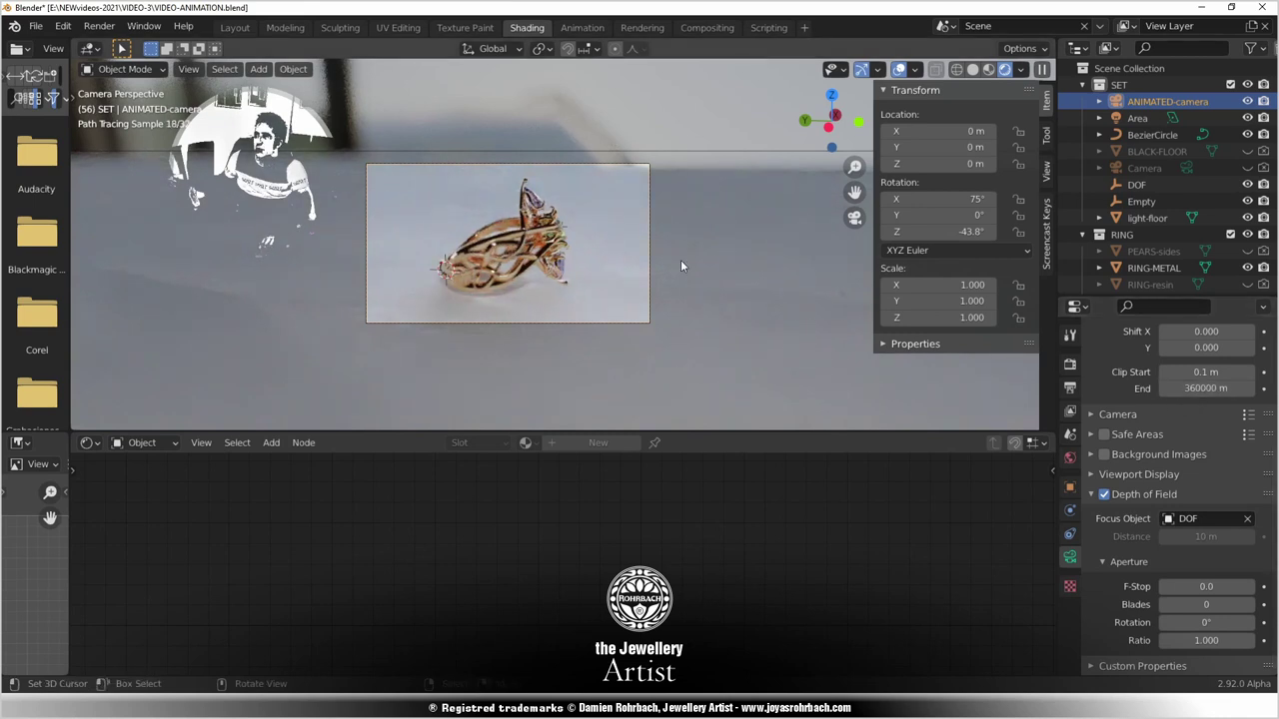
scroll(659, 216, up, 3)
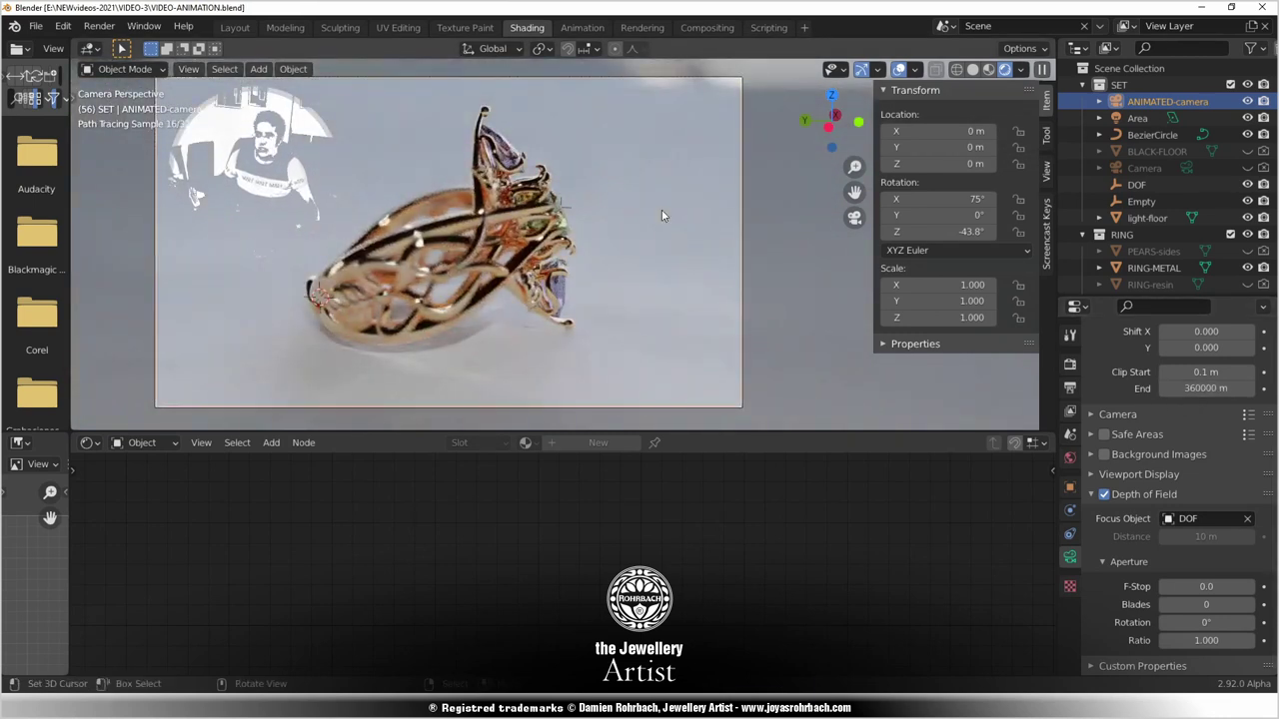
Return the 3D viewport from Rendered to Solid shading using the header shading button.
click(972, 69)
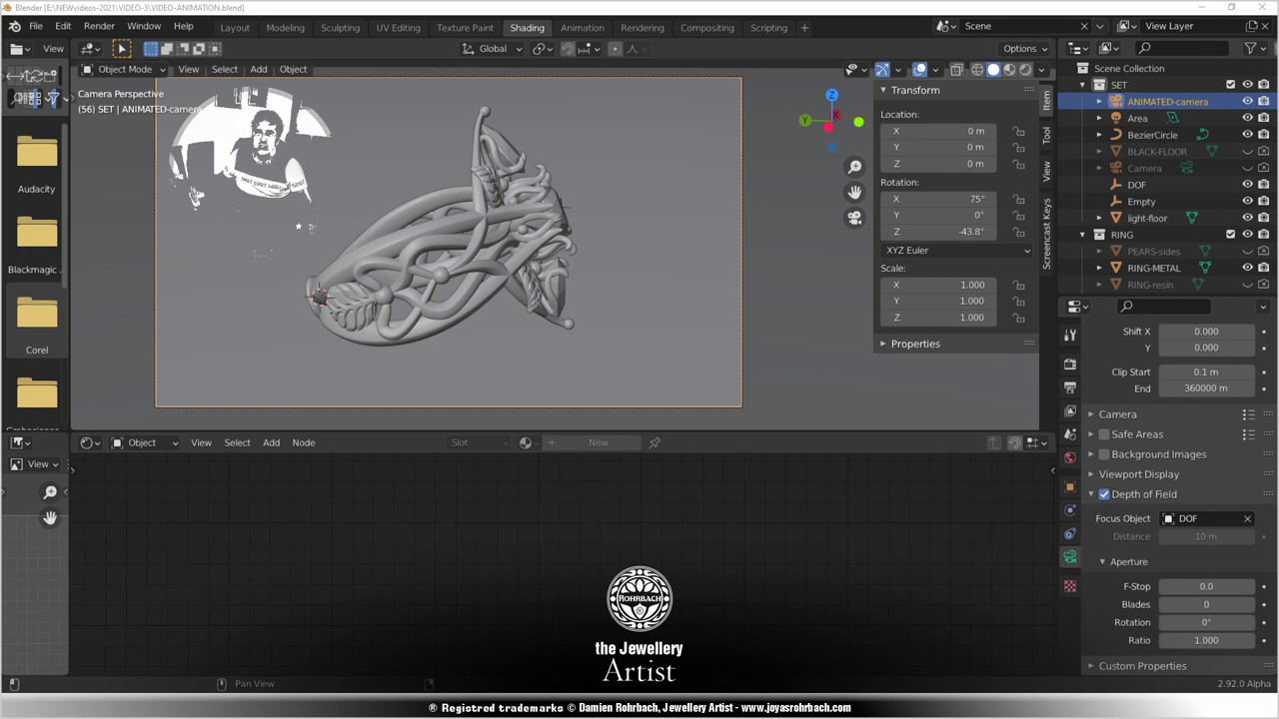
Select light-floor, preview it in Rendered shading, and move to the Layout workspace.
scroll(446, 208, down, 5)
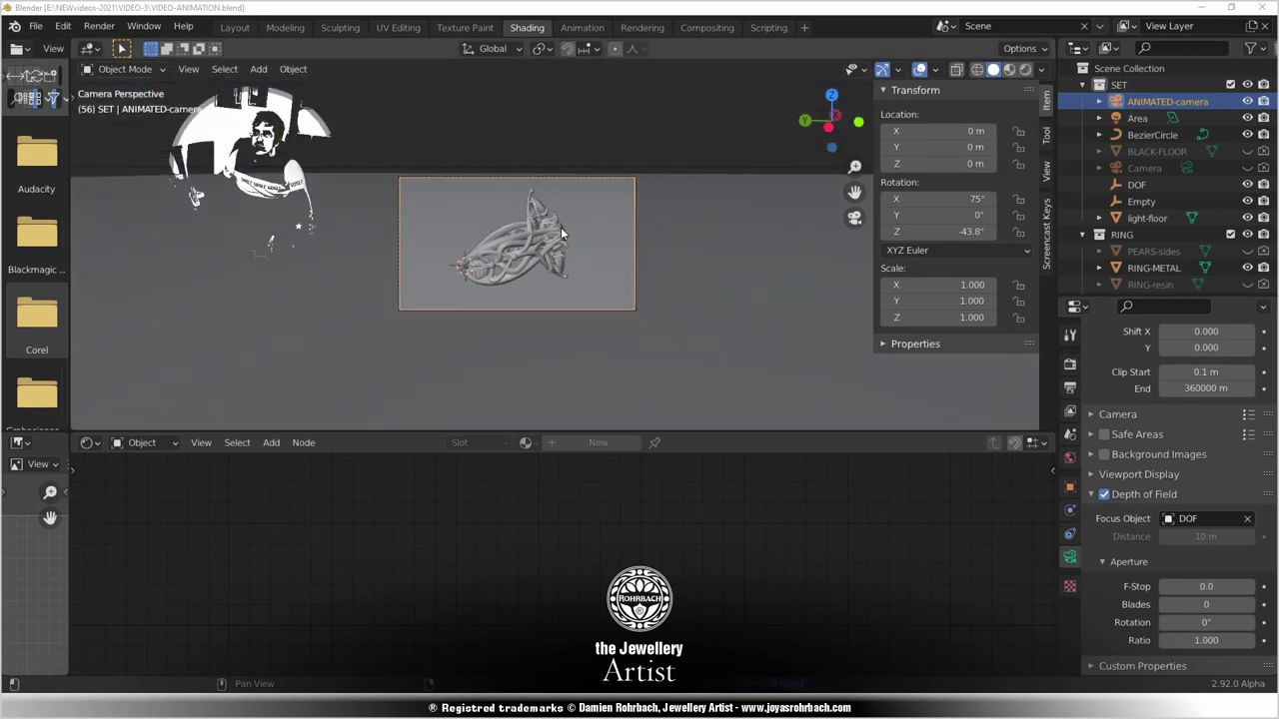
click(362, 205)
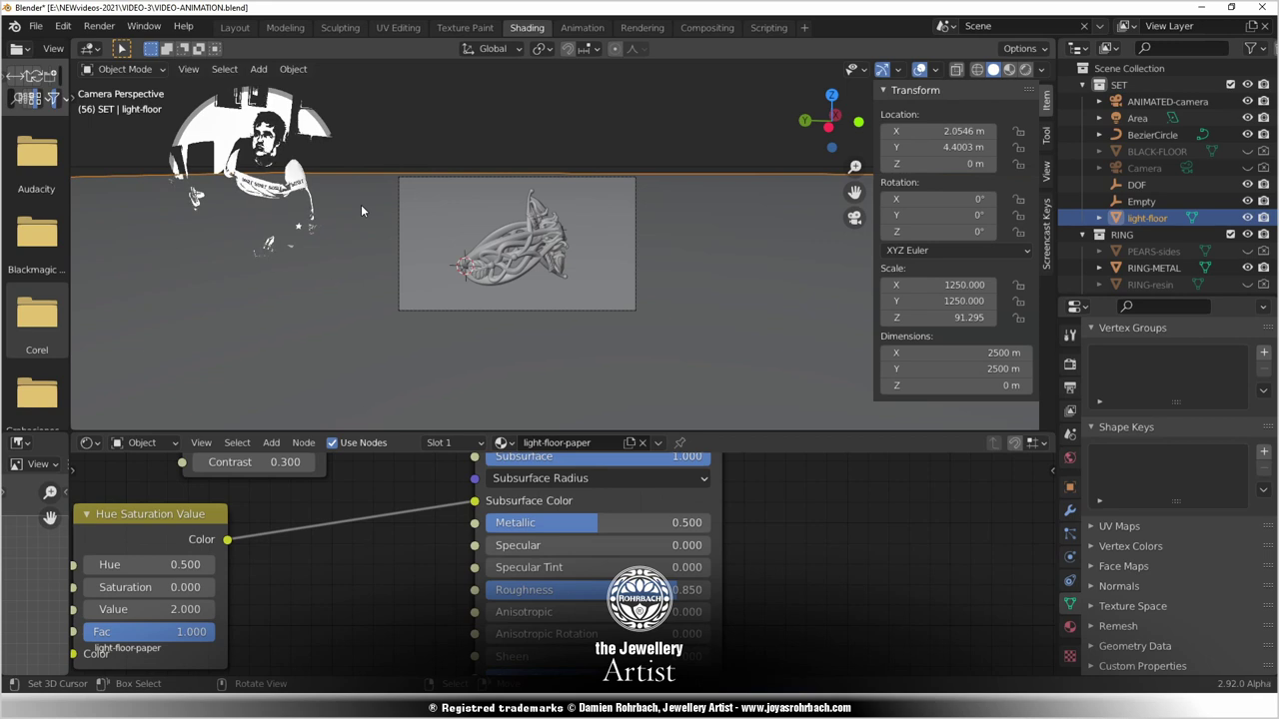
click(1025, 69)
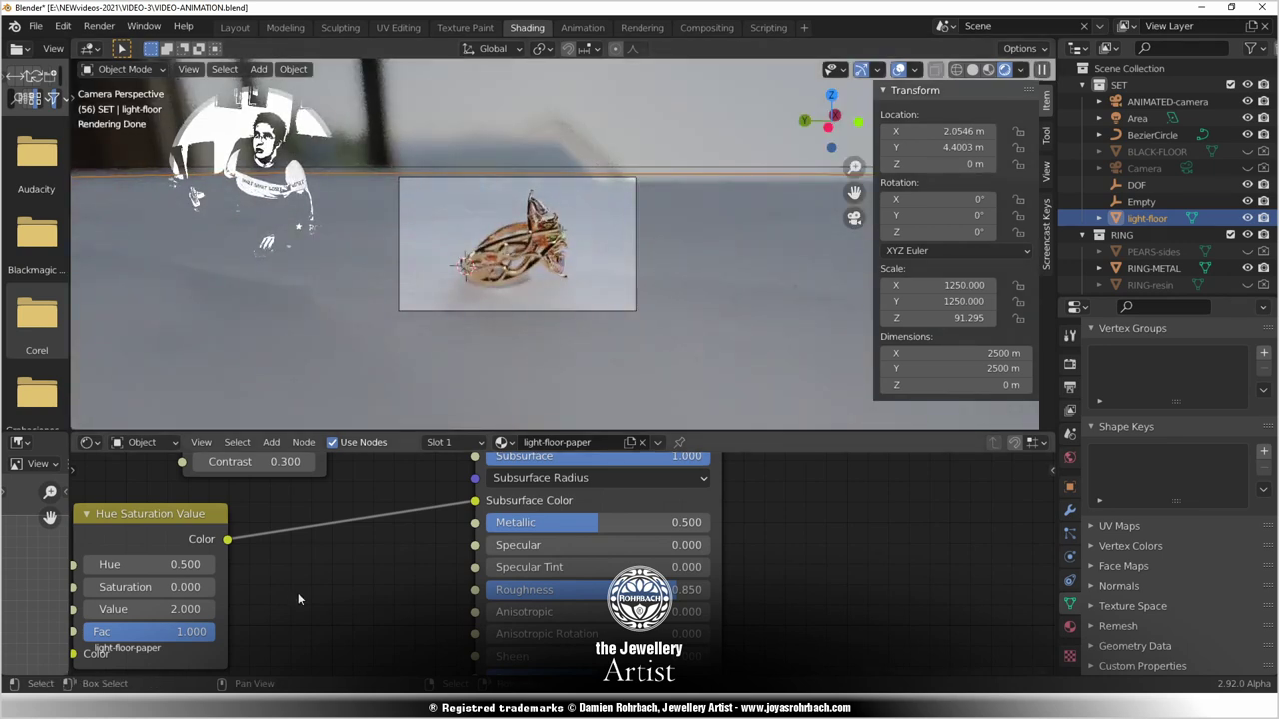
click(230, 28)
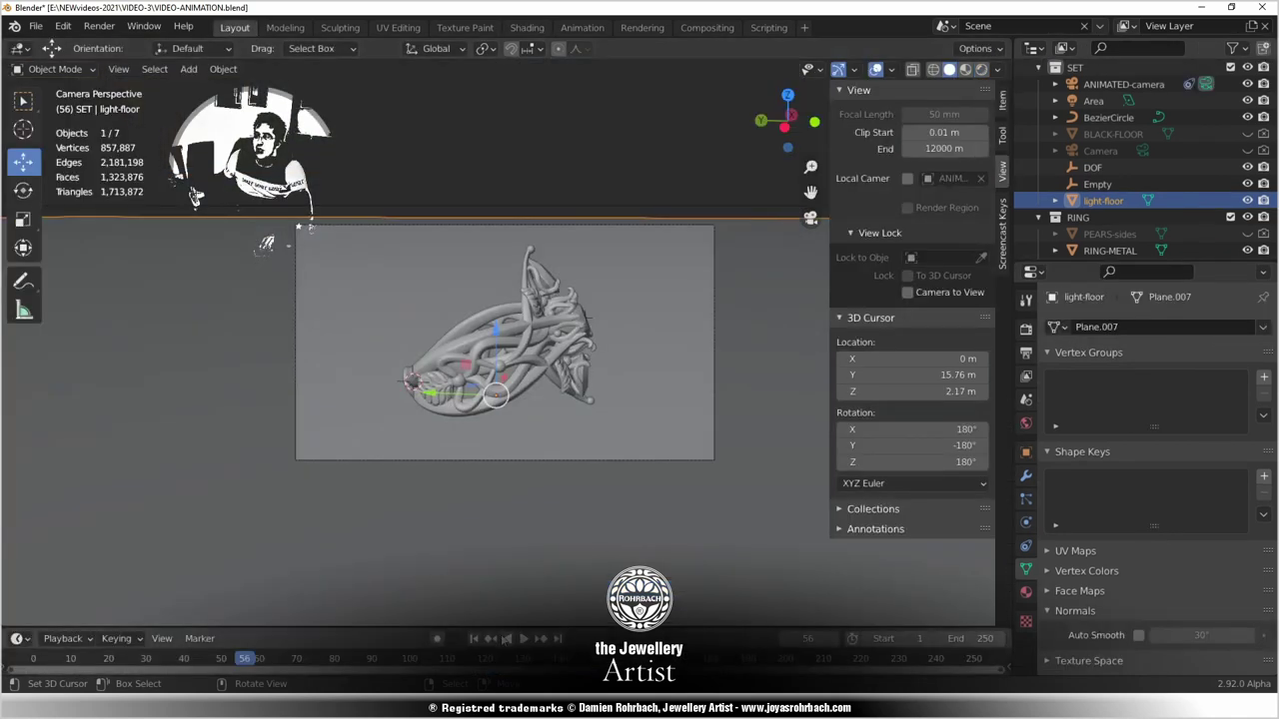
Enable Rendered shading and scrub the timeline through frames 103 and 140 to about 160.
click(980, 70)
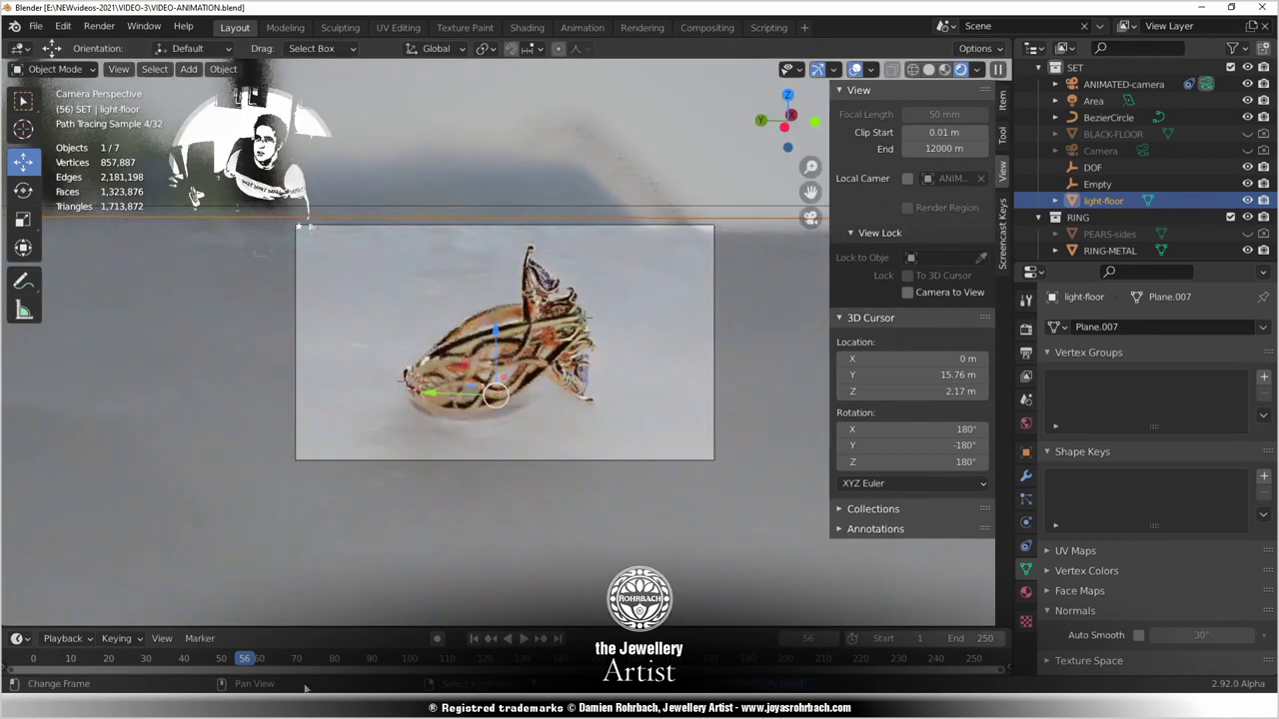
drag(300, 661, 495, 661)
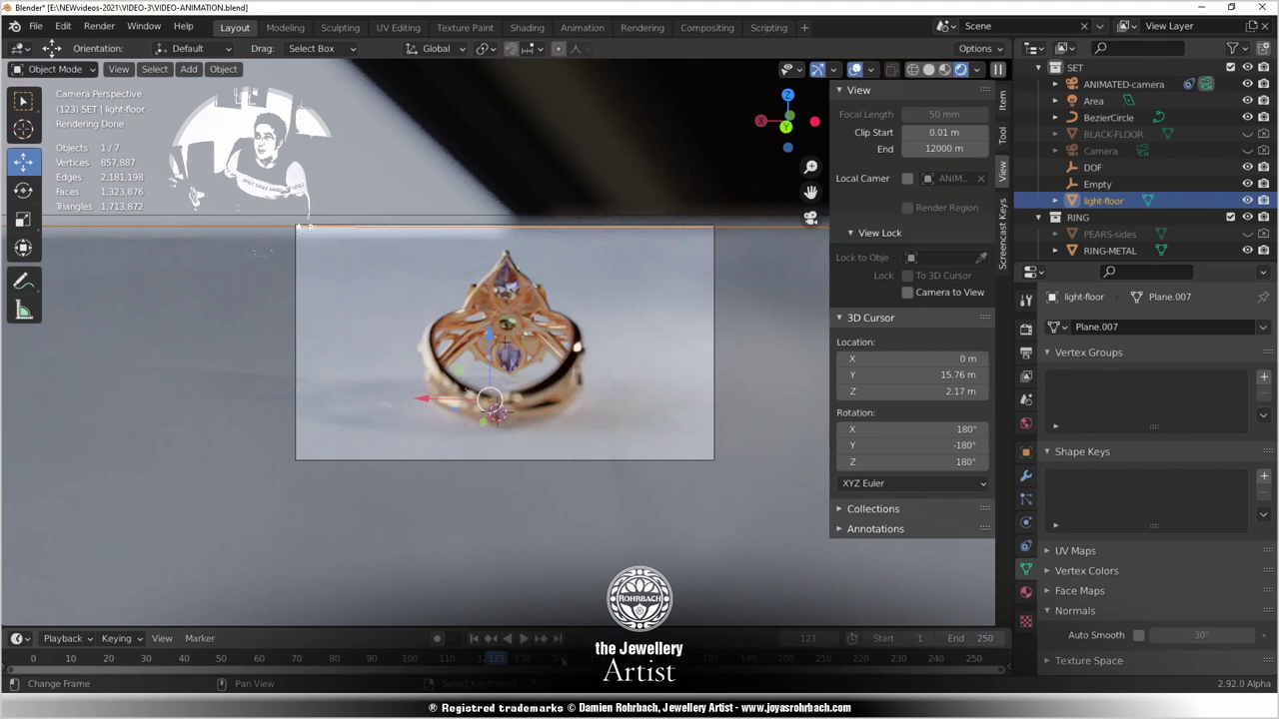
click(556, 662)
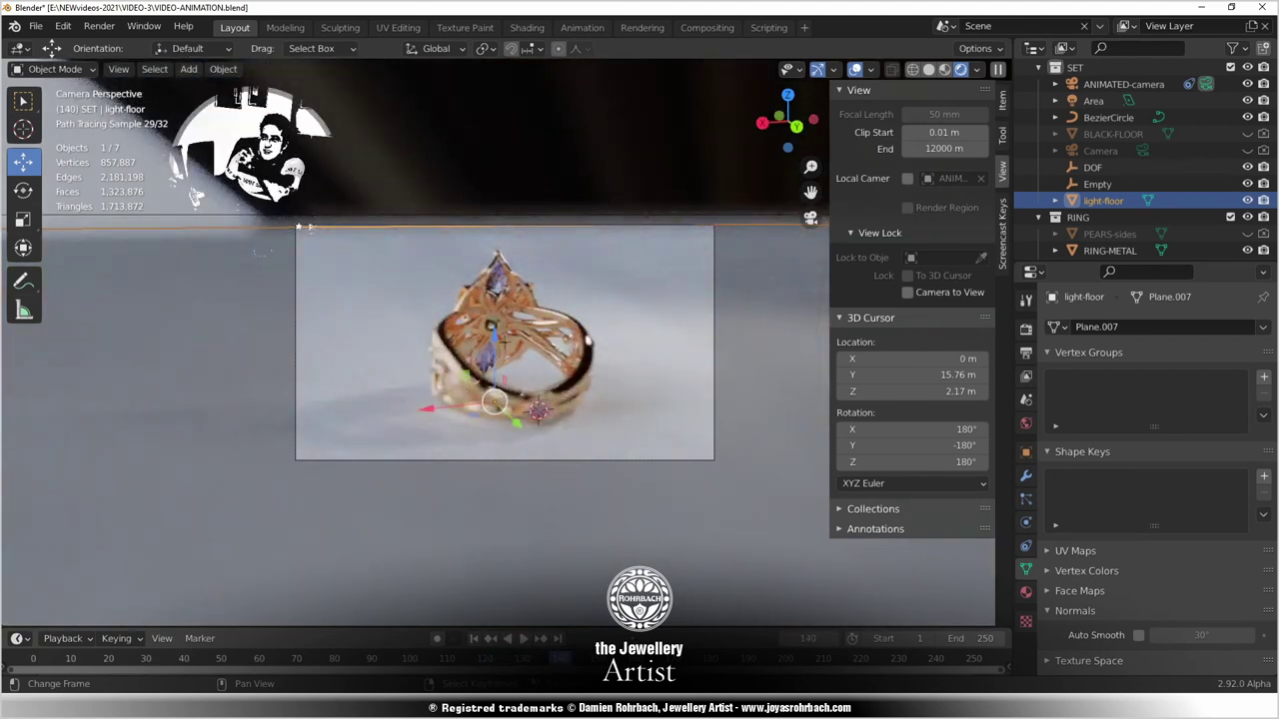
key(space)
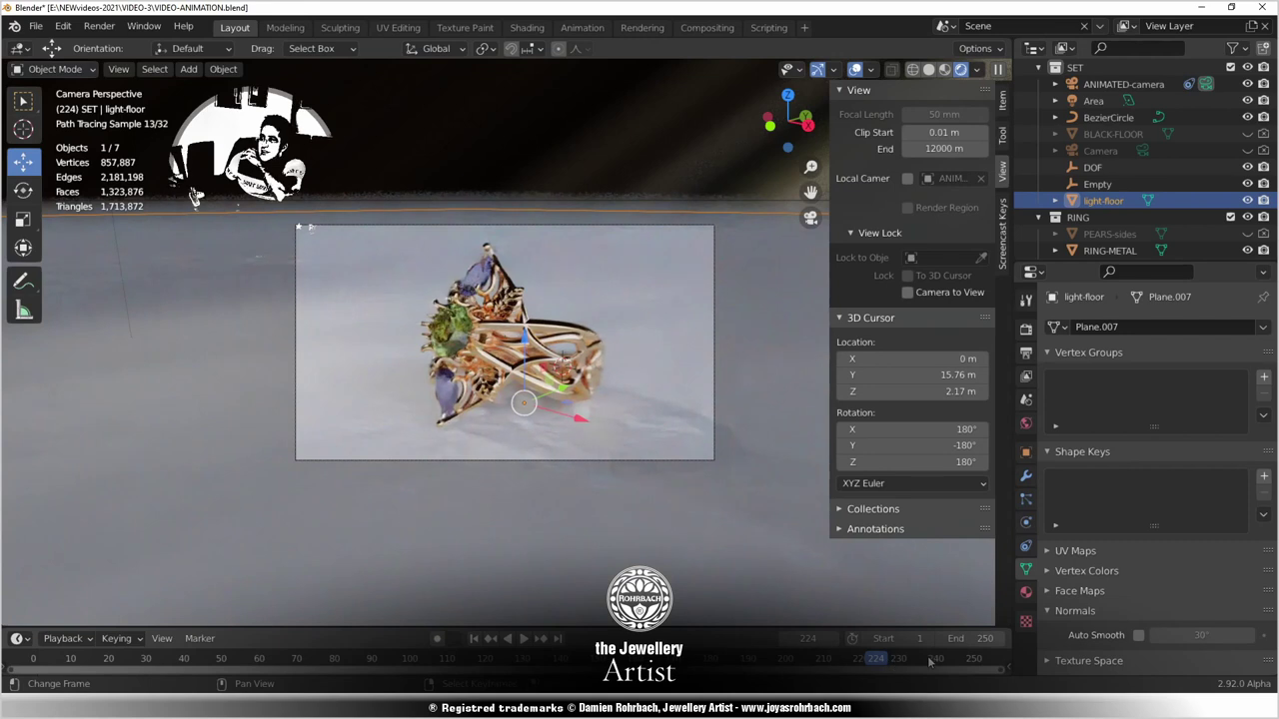
Centre the light-floor at Location X 0, Y 0 in the Item tab.
click(1002, 101)
drag(939, 132, 914, 147)
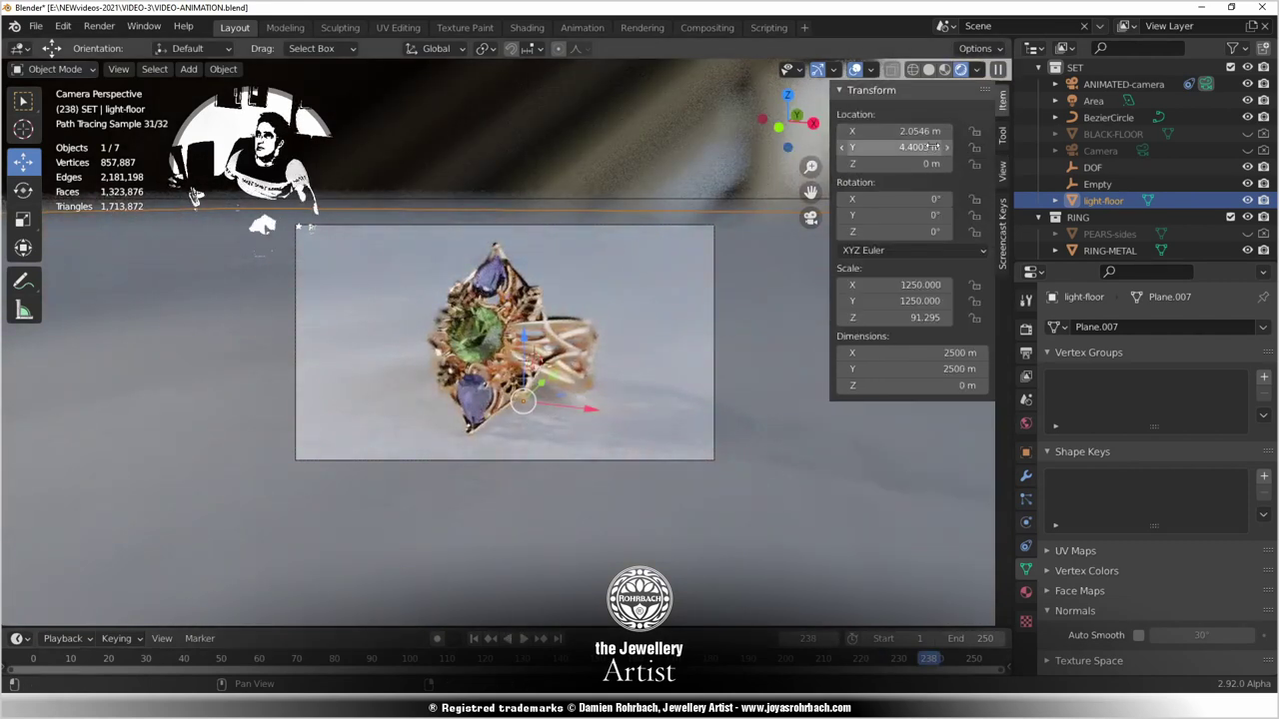
text(0)
key(Return)
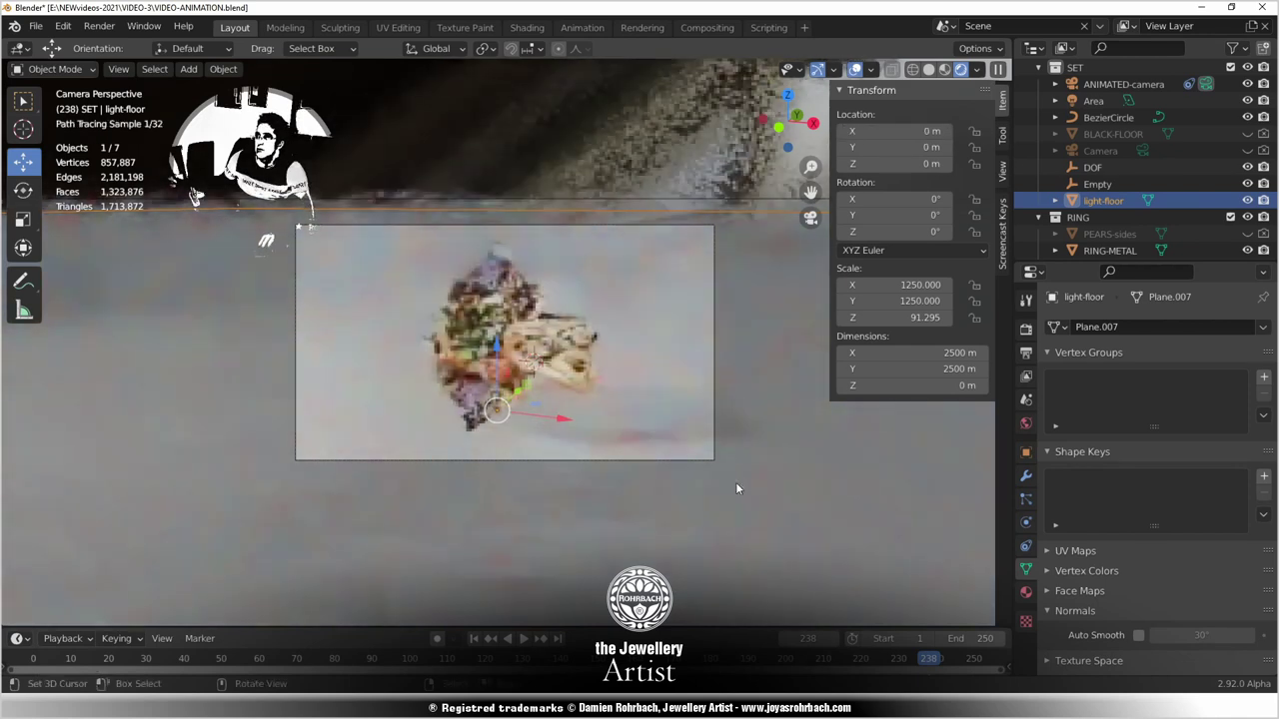
Play the turntable from frame 248, rewind to 0, then scrub through frames 54 to 69.
click(968, 659)
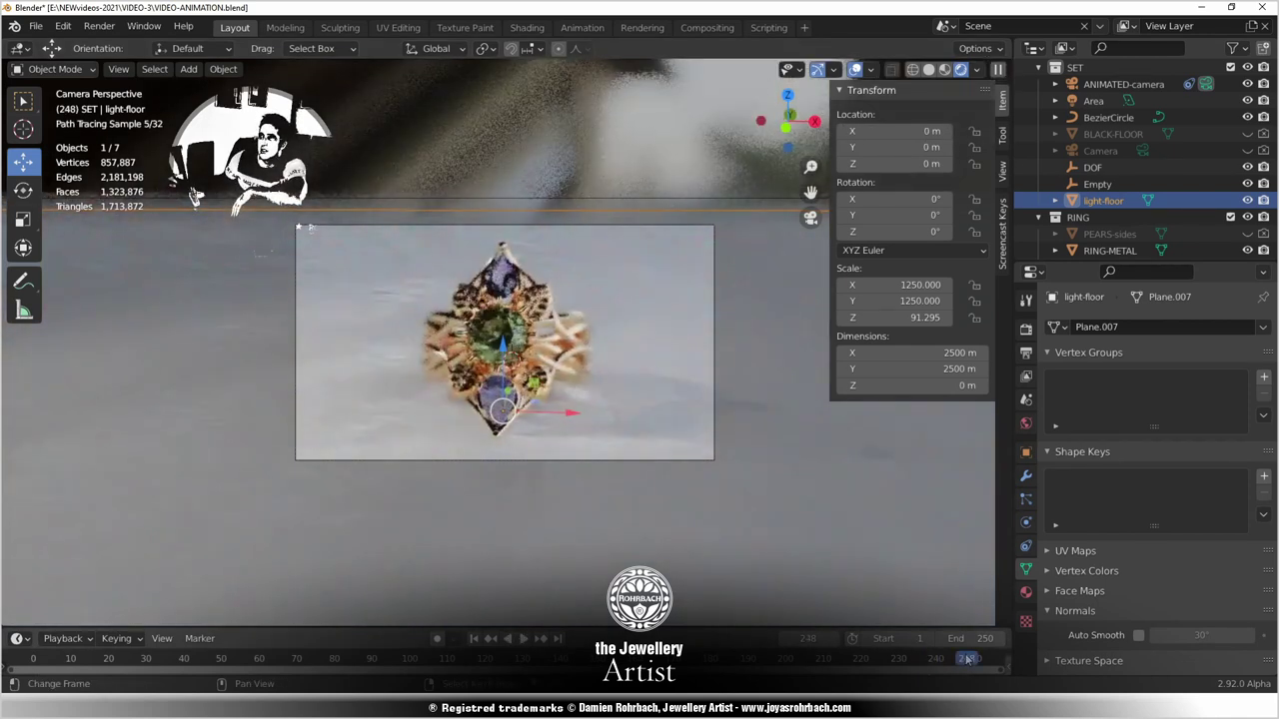
click(970, 660)
key(space)
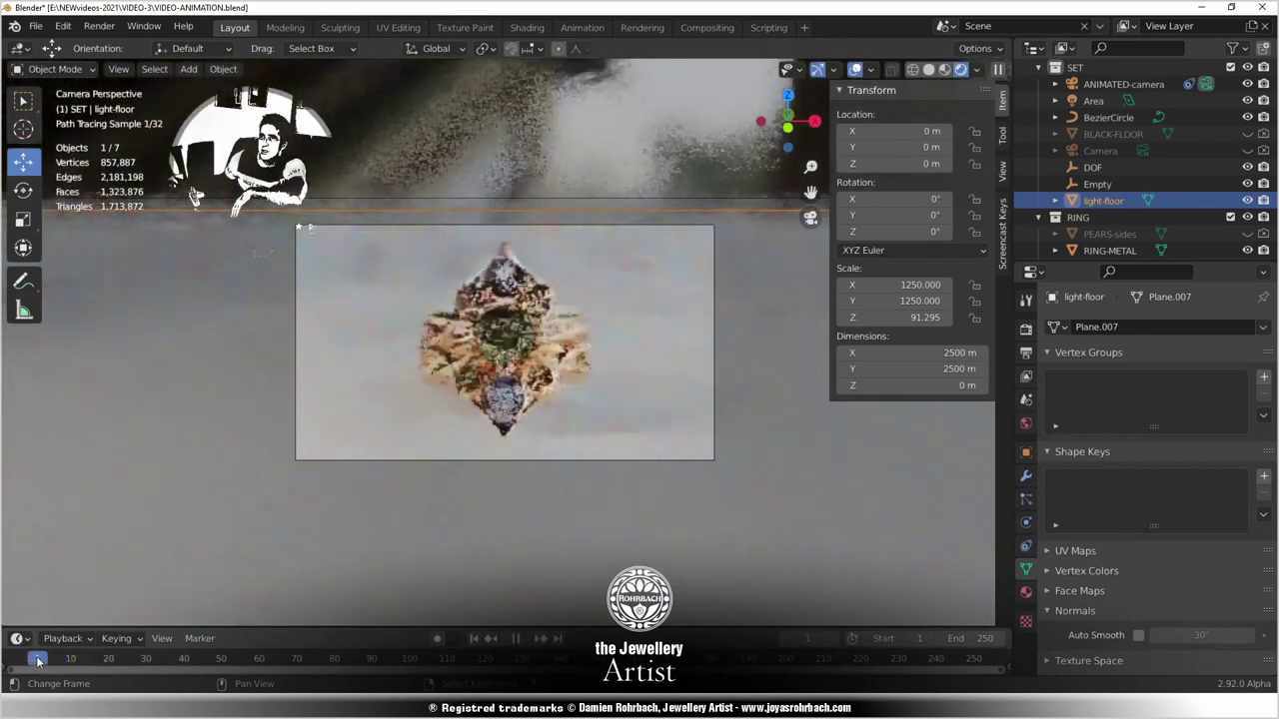
drag(67, 663, 8, 663)
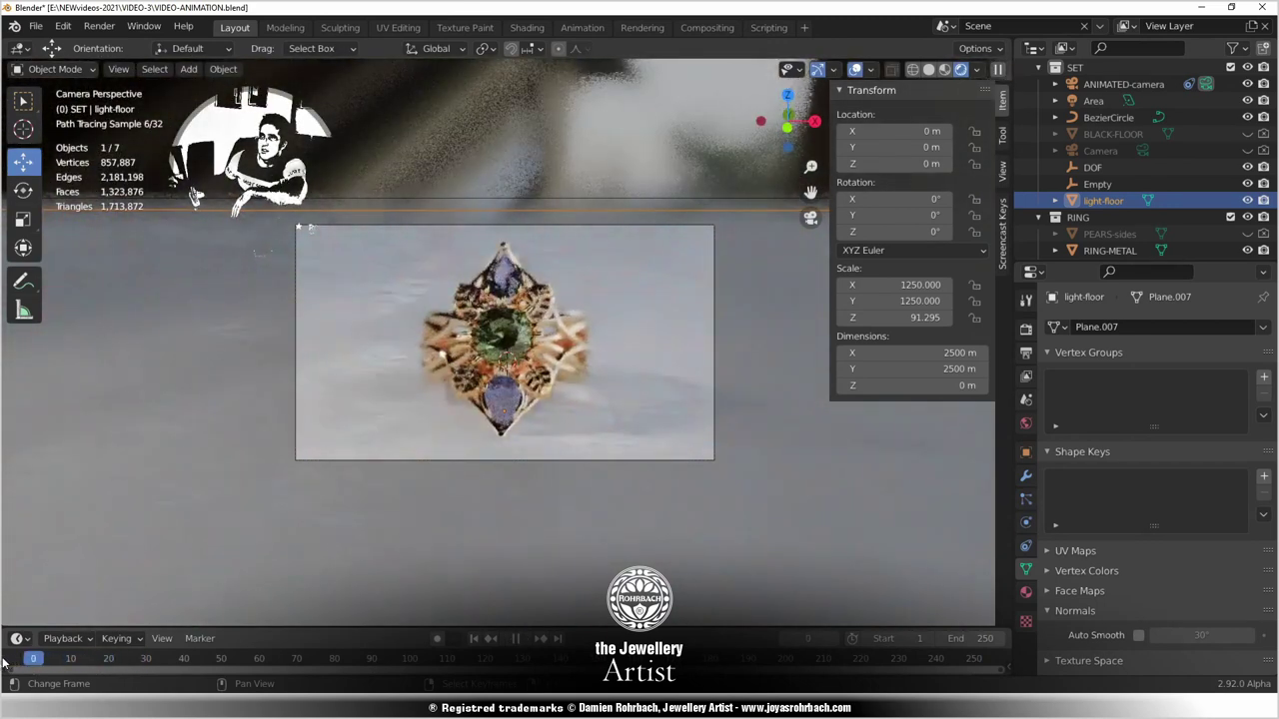
key(space)
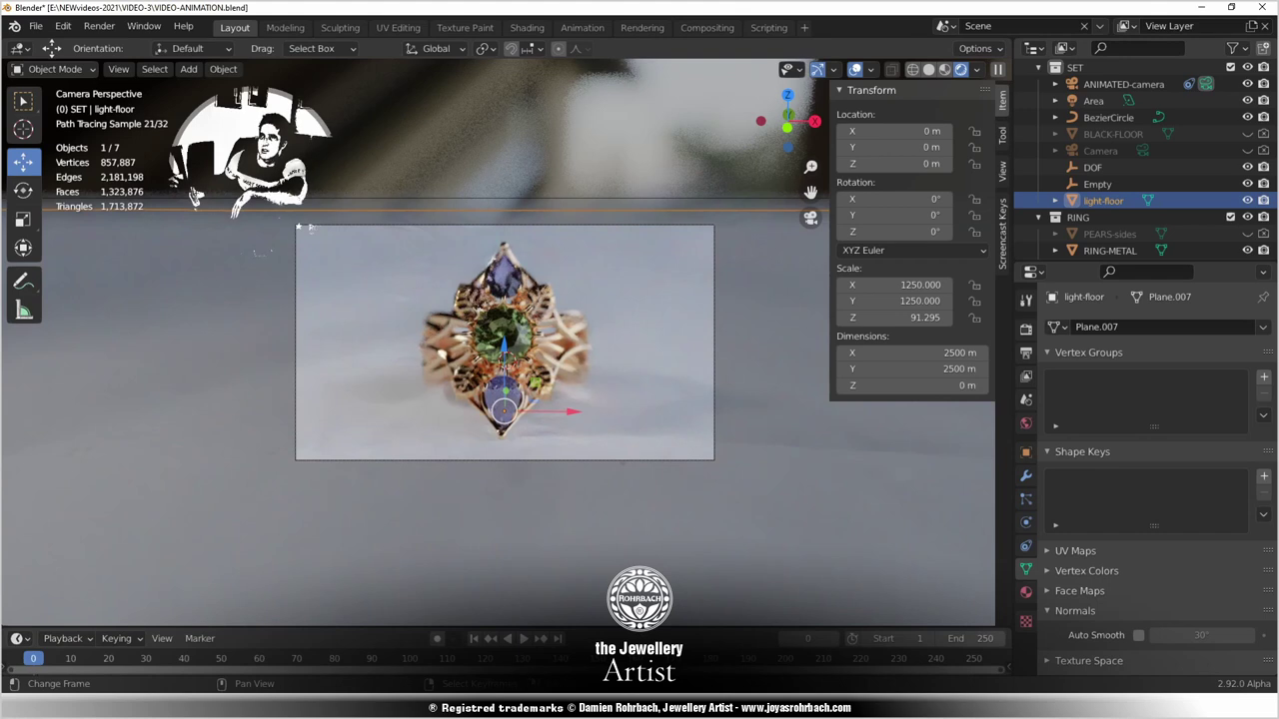
mouse_move(77, 664)
mouse_down()
mouse_move(260, 671)
mouse_move(242, 671)
mouse_up()
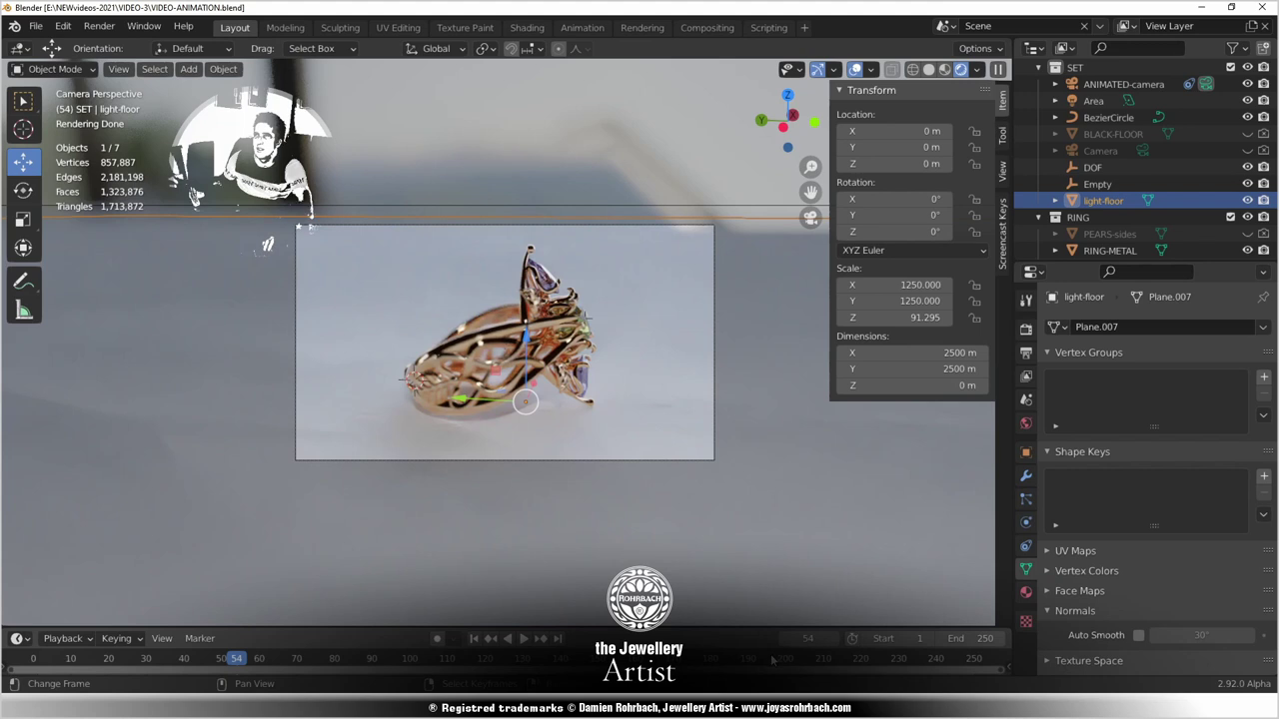
click(264, 663)
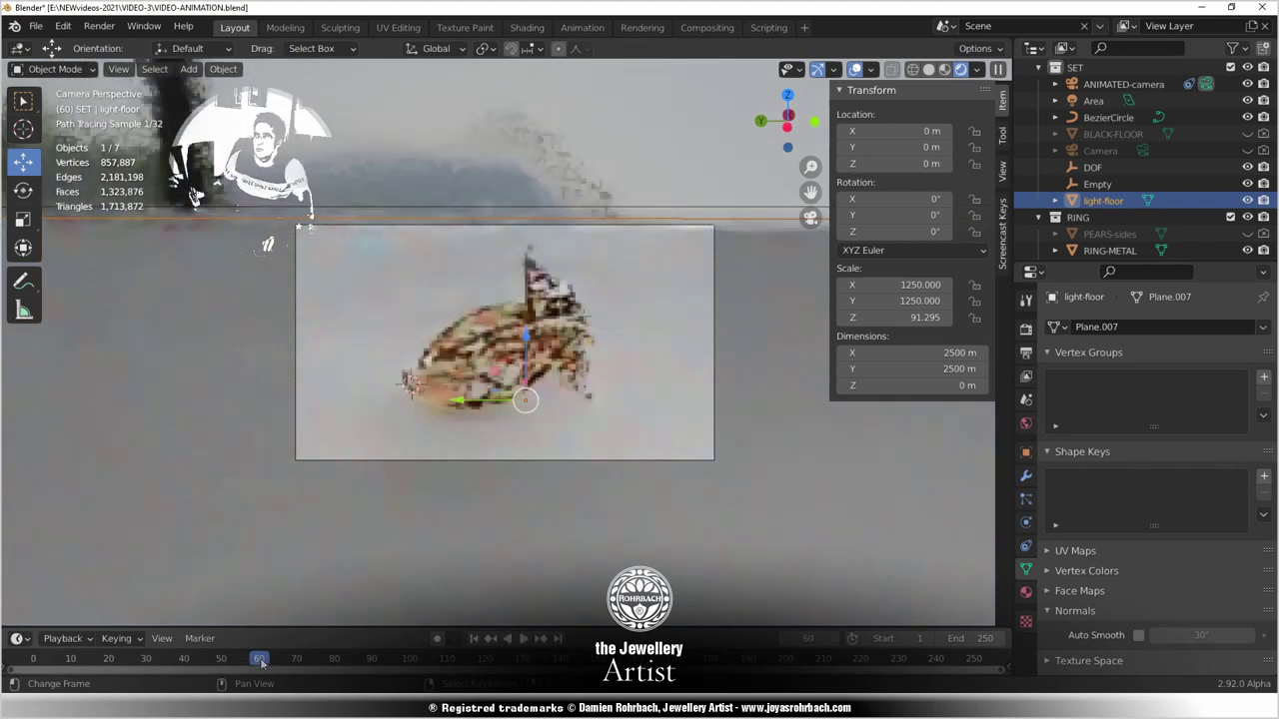
click(277, 664)
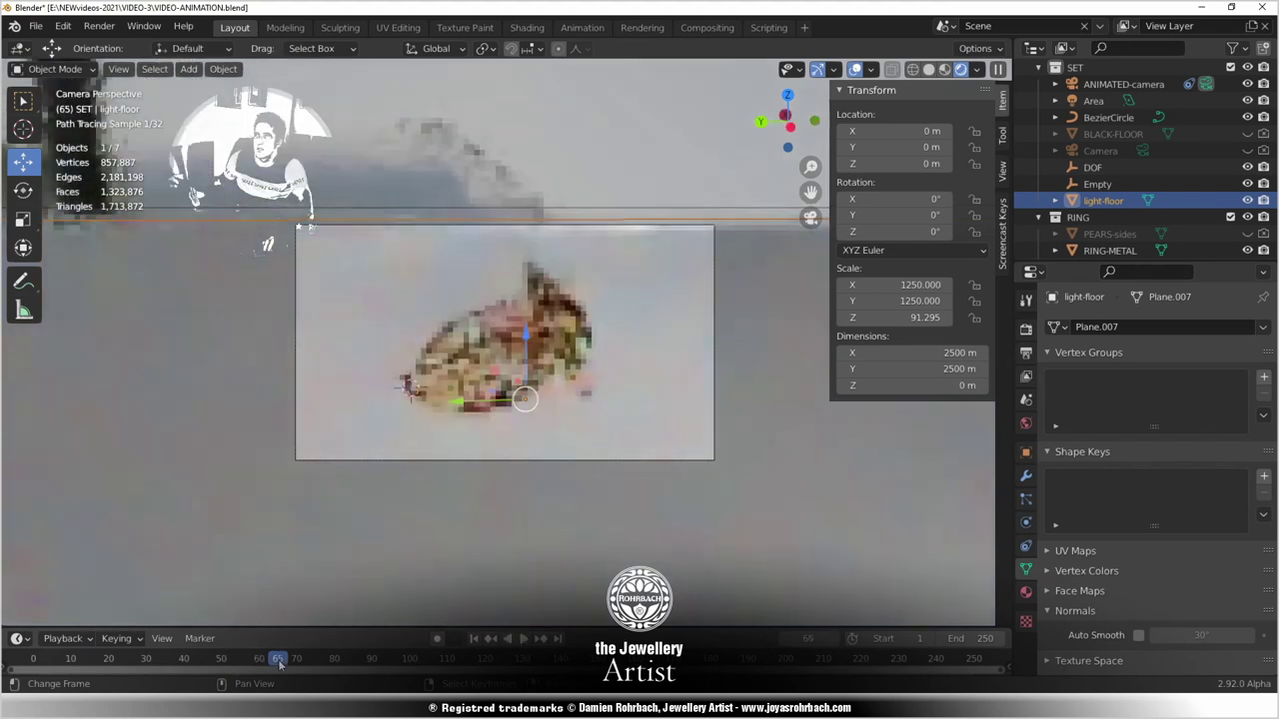
click(296, 663)
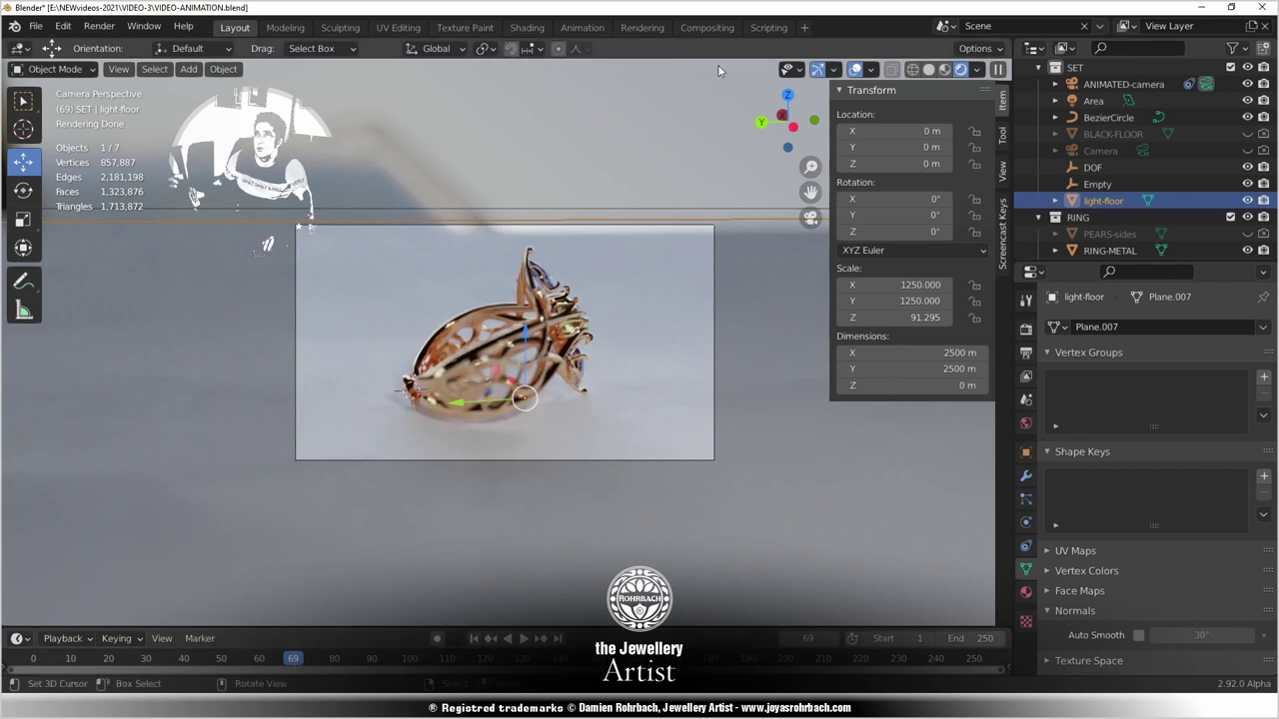
Switch to Solid shading and set the Output Properties frame path to the project's video folder.
click(929, 69)
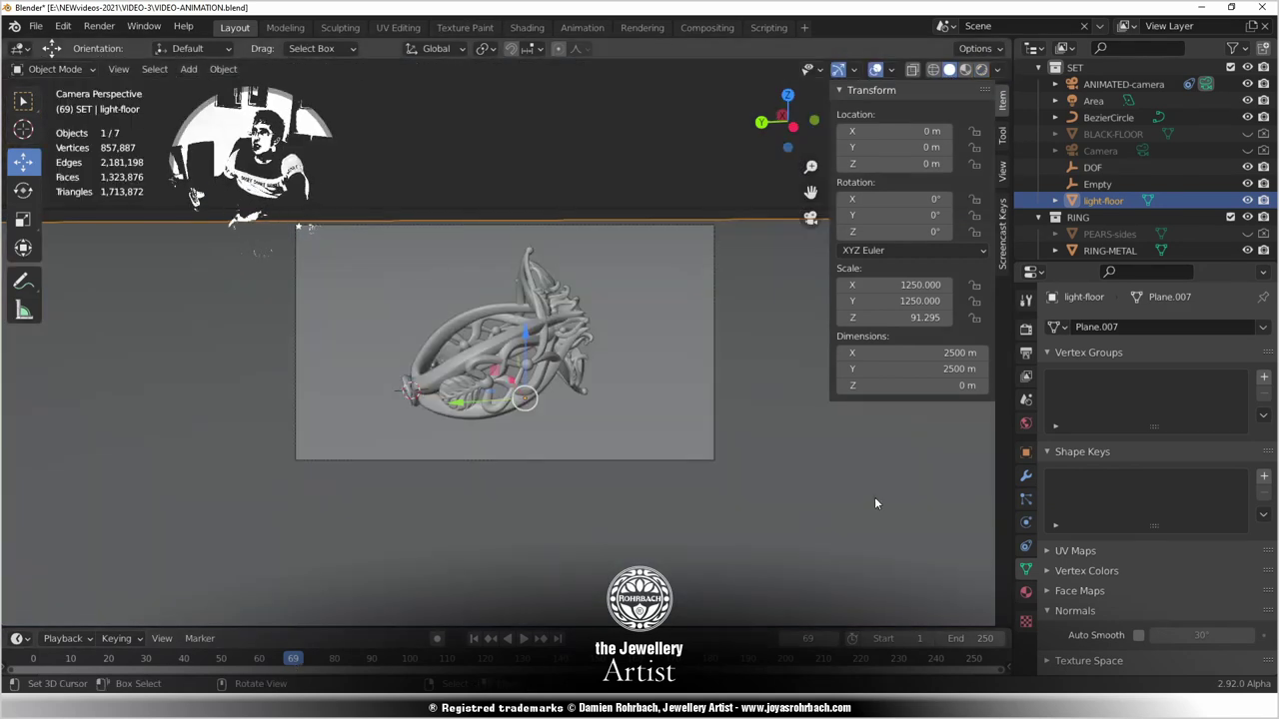
click(1026, 375)
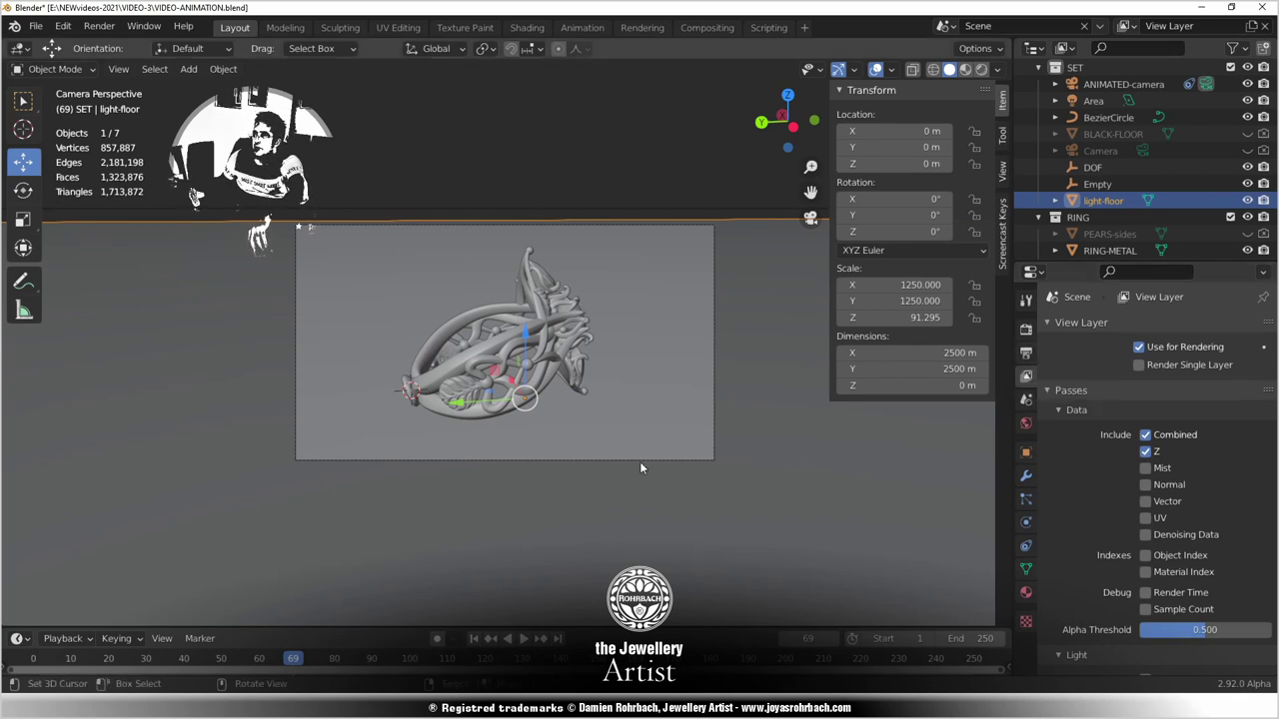
click(1026, 353)
scroll(1148, 581, down, 4)
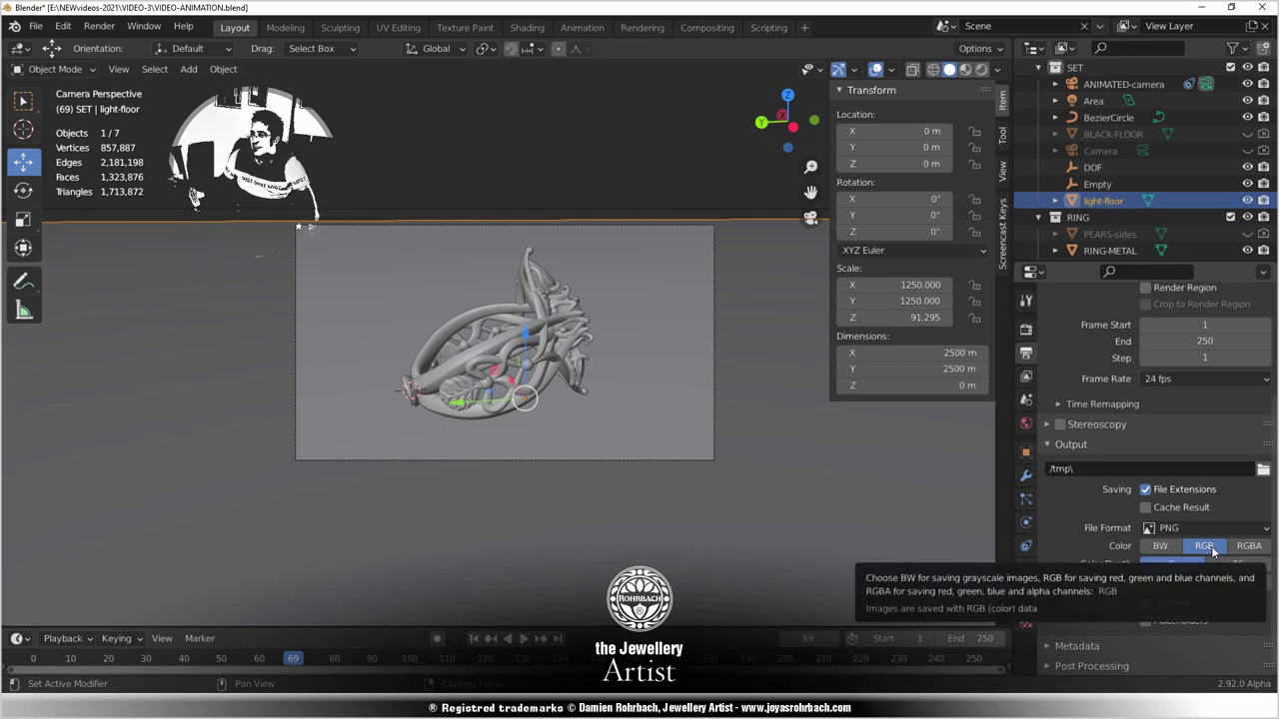
click(1263, 469)
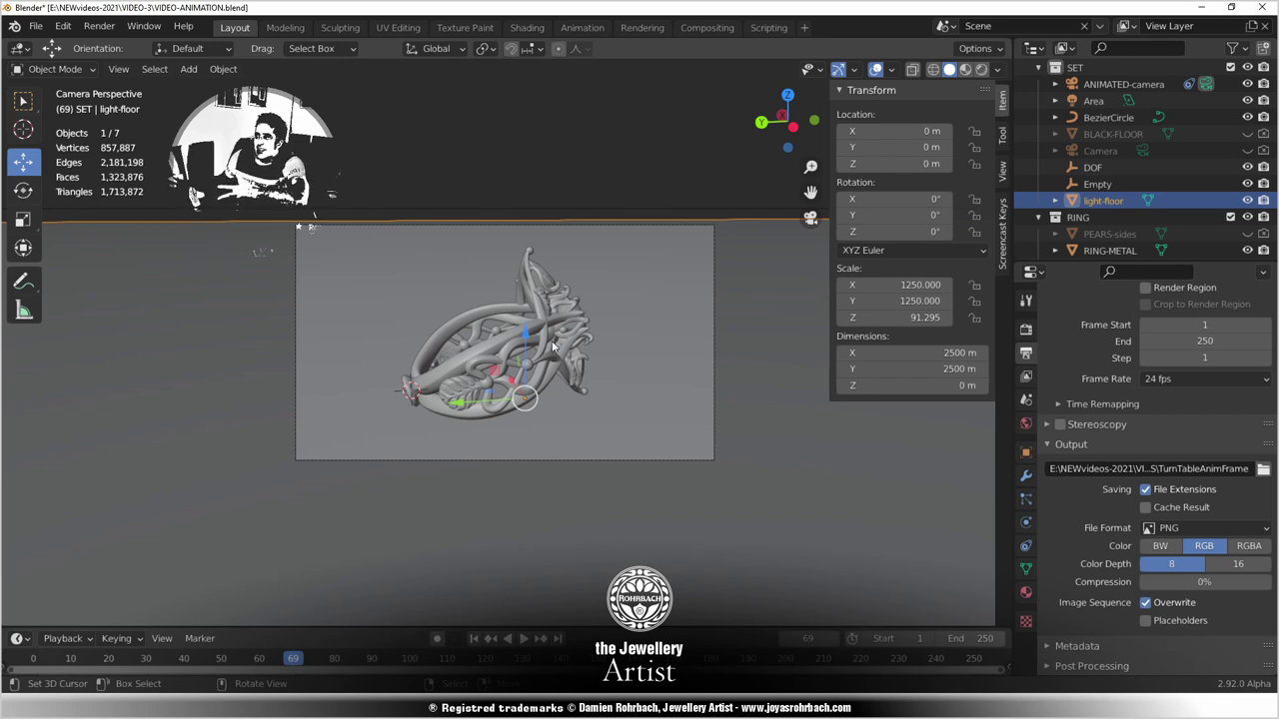
click(110, 26)
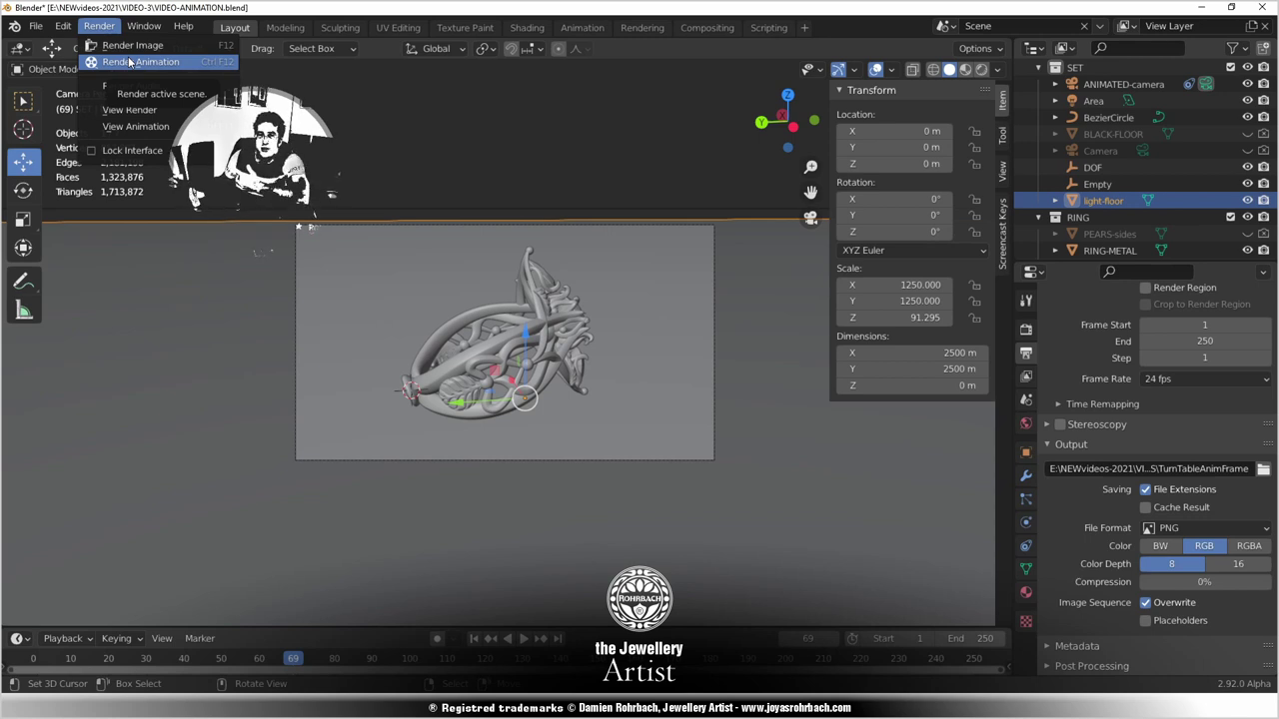
Open the Shading workspace and pan the node editor to the floor's texture Mapping node.
click(527, 27)
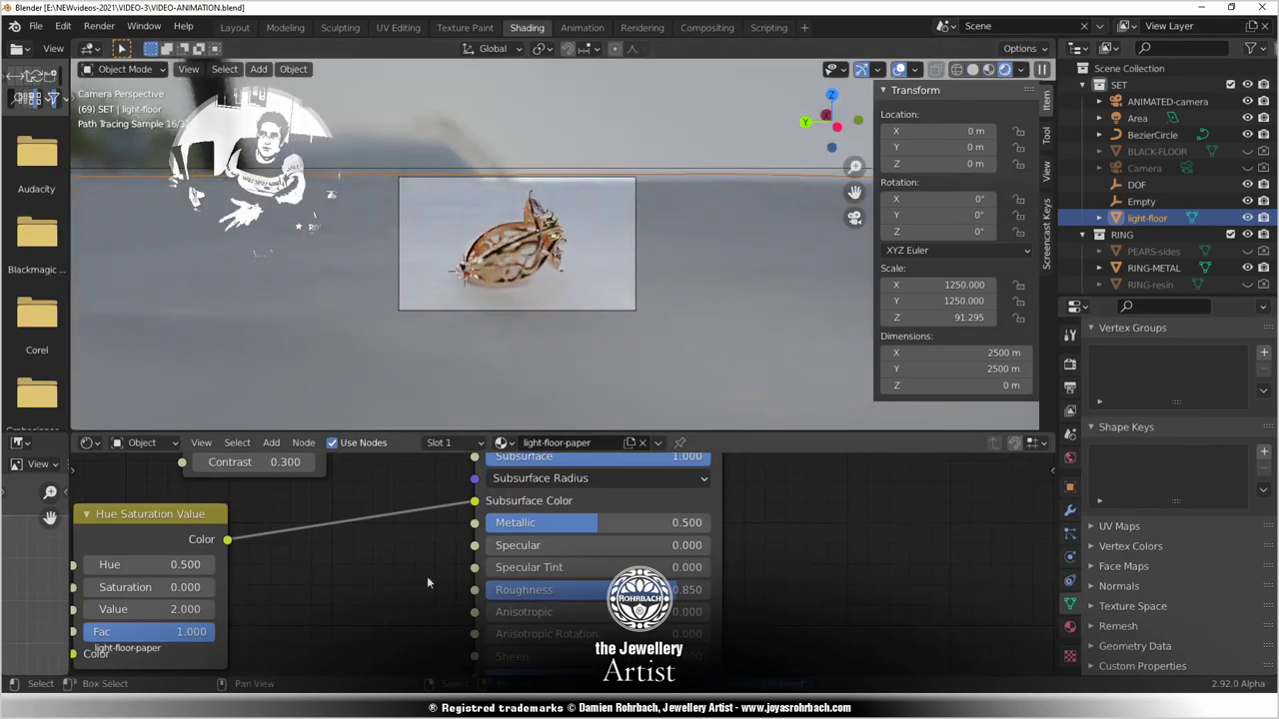
middle_drag(386, 618, 590, 497)
middle_drag(639, 532, 673, 523)
middle_drag(449, 578, 593, 633)
middle_drag(344, 583, 586, 467)
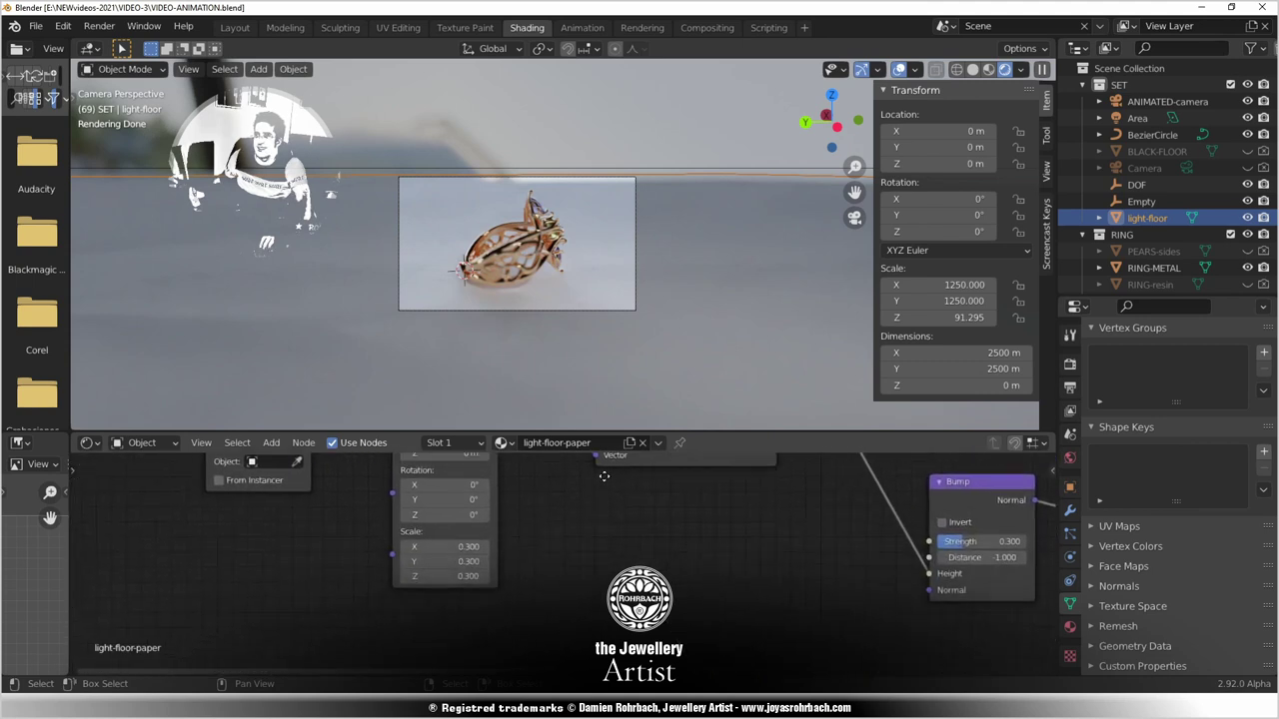
scroll(400, 540, up, 4)
Set the paper texture's Mapping Scale X, Y and Z to 0.05 and view from the top.
click(366, 499)
text(.05)
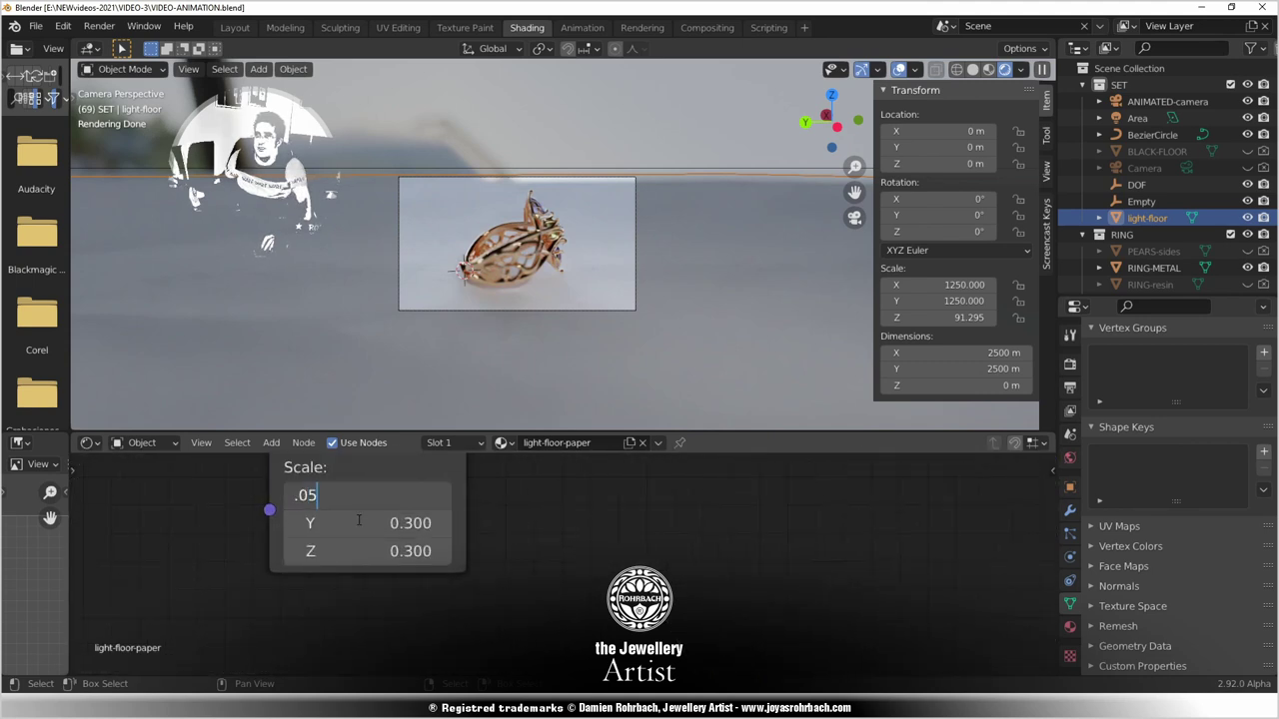
key(Tab)
text(.05)
key(Return)
click(360, 550)
text(0.05)
key(Return)
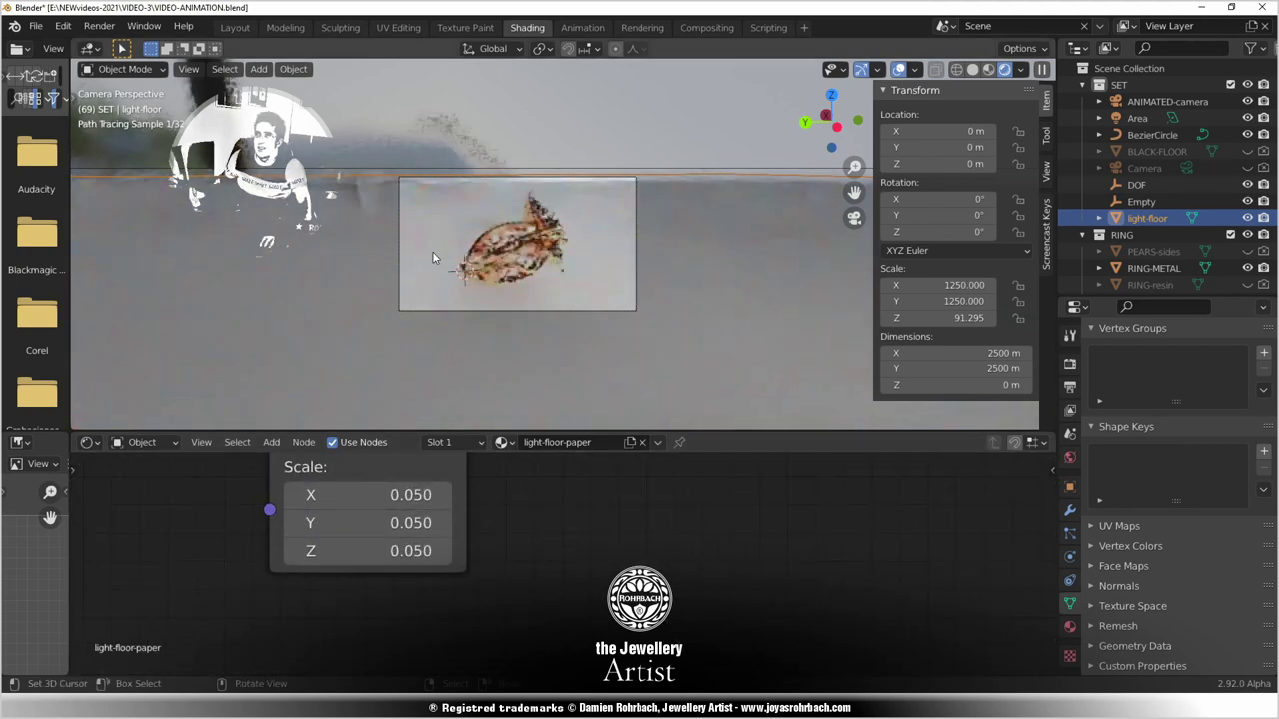
key(KP_7)
scroll(575, 252, down, 4)
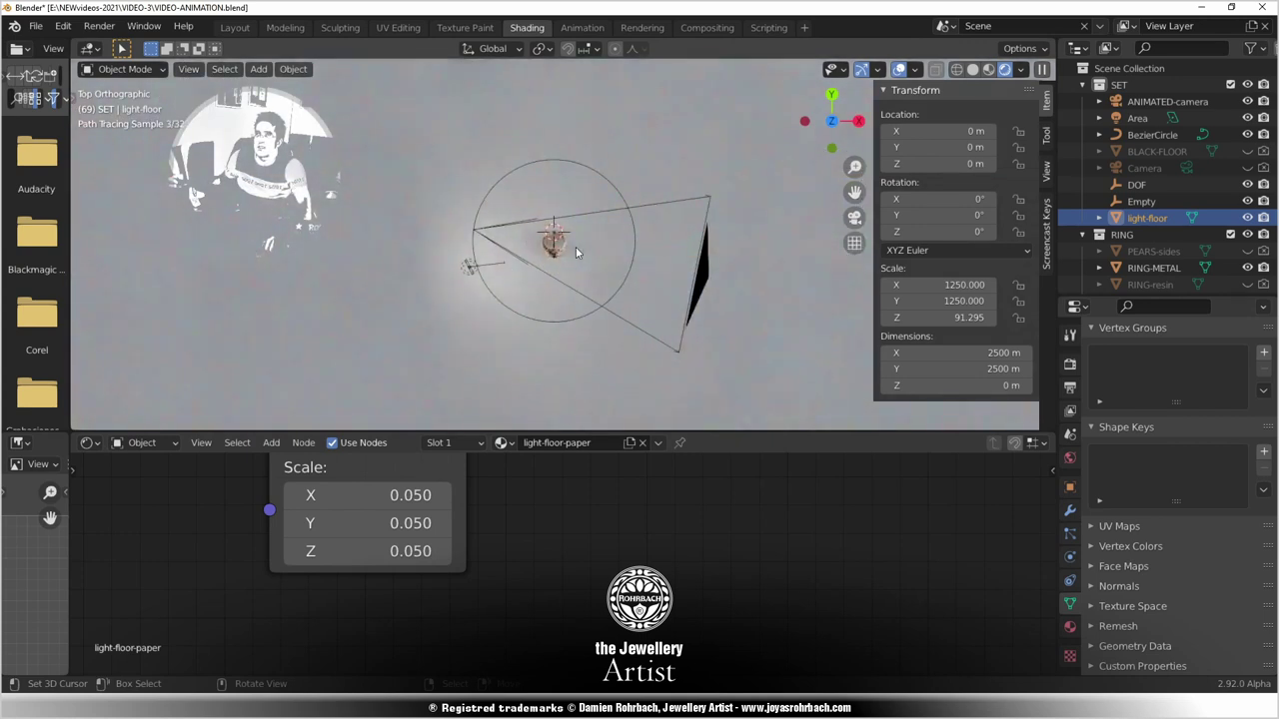
scroll(575, 252, down, 4)
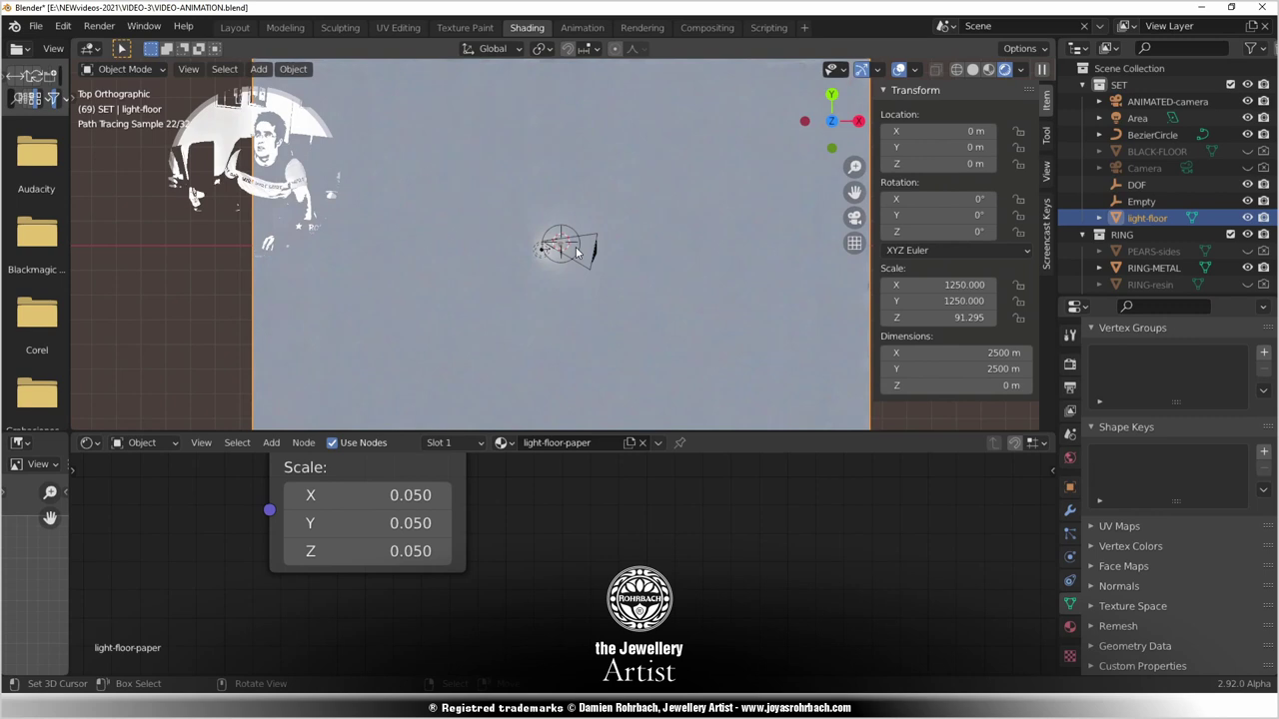
scroll(575, 251, up, 3)
Apply the light-floor's scale, then set the Mapping Scale to 0.01 on all axes.
key(ctrl+a)
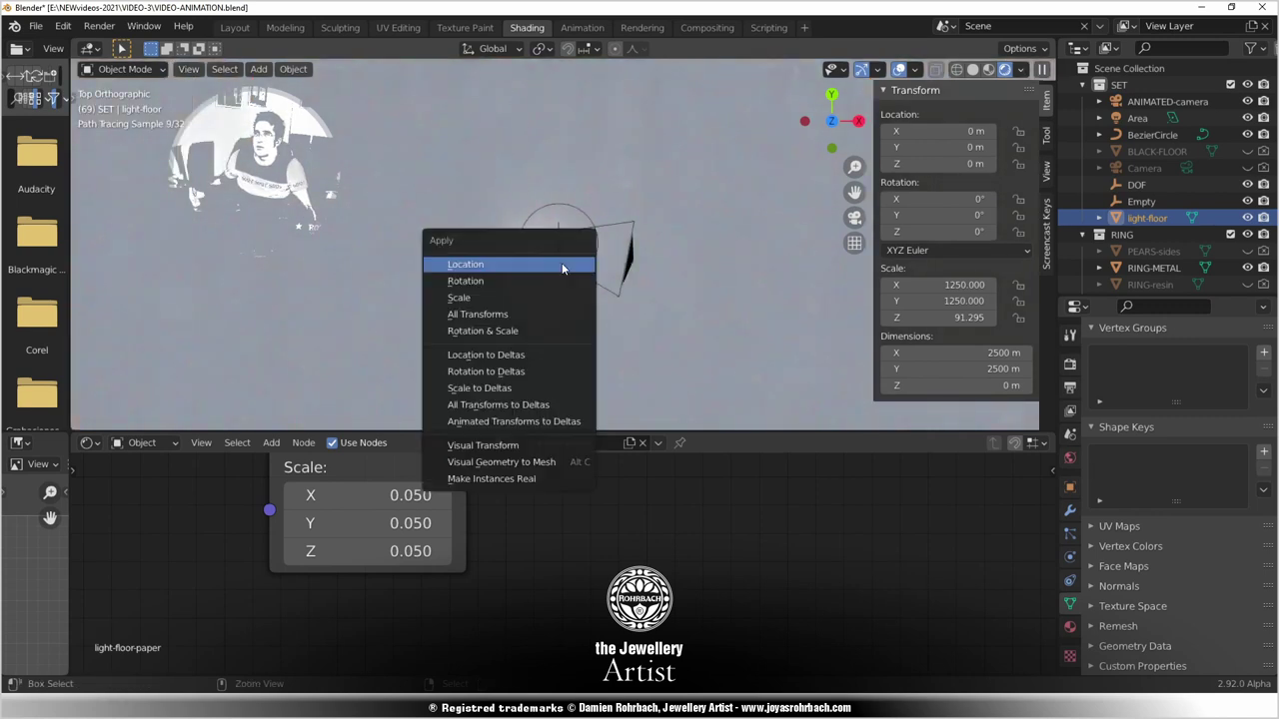
click(521, 295)
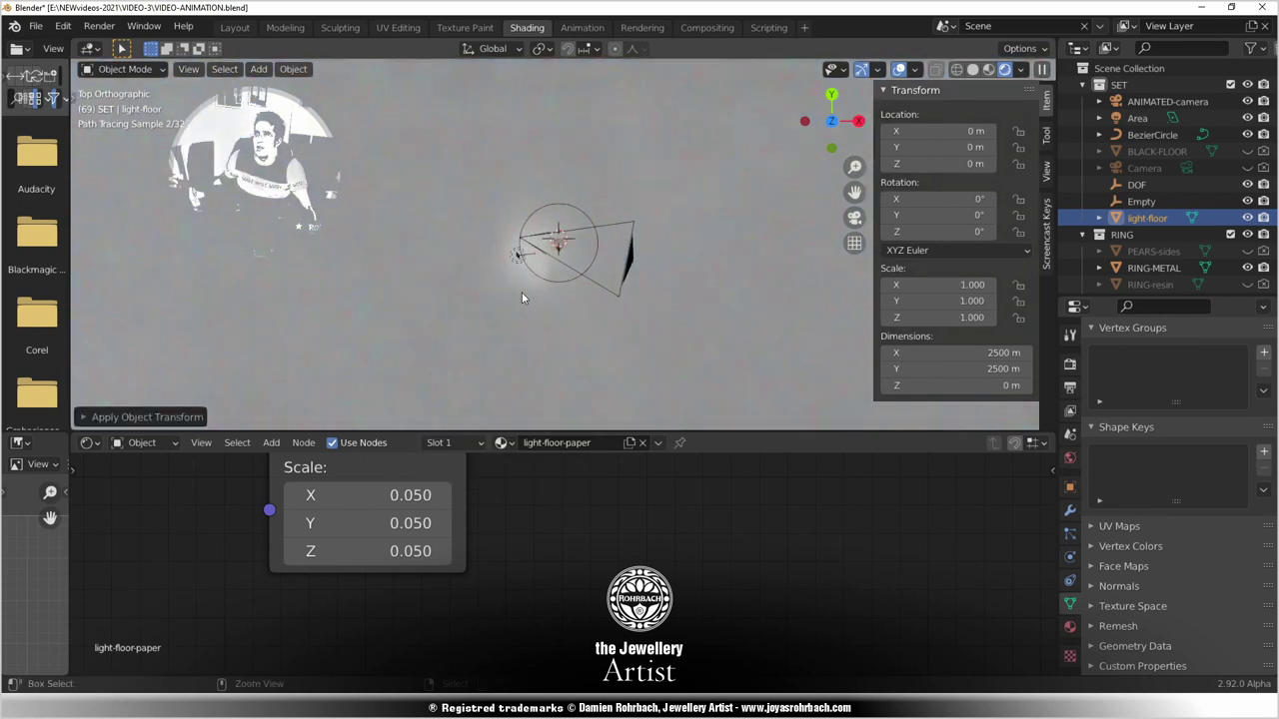
click(350, 495)
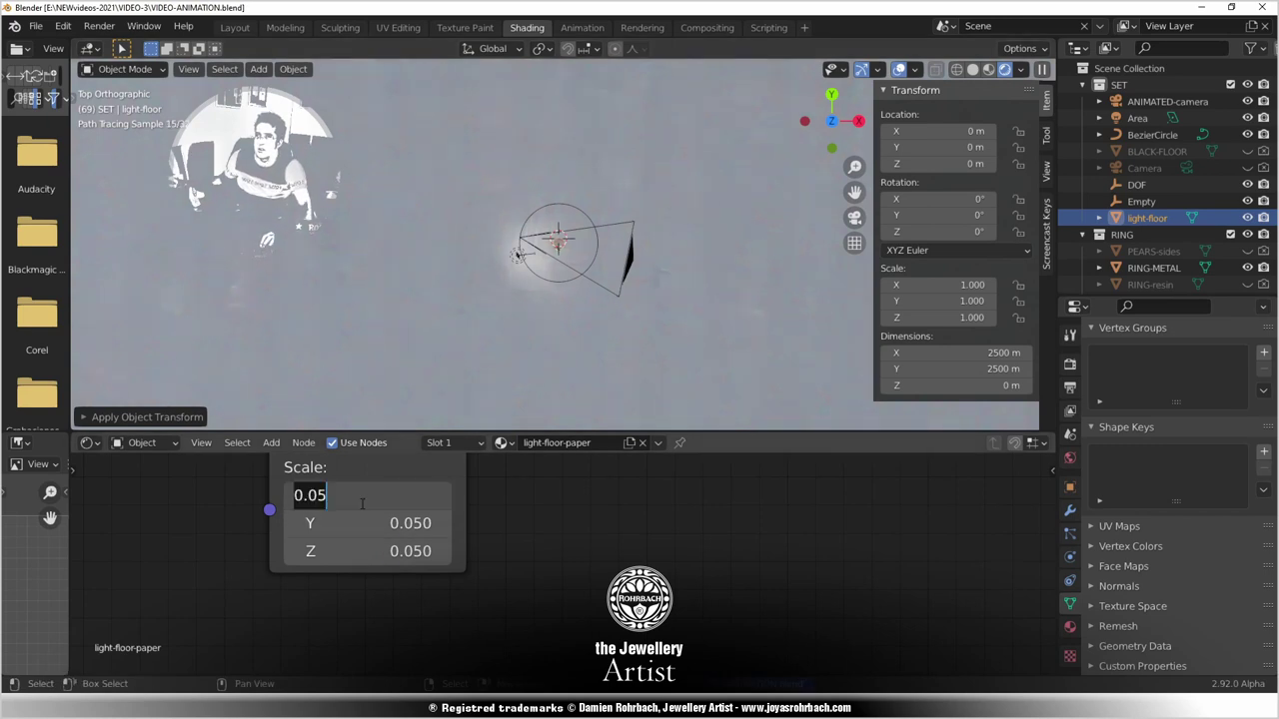
text(.01)
click(351, 524)
text(.01)
key(Return)
click(388, 547)
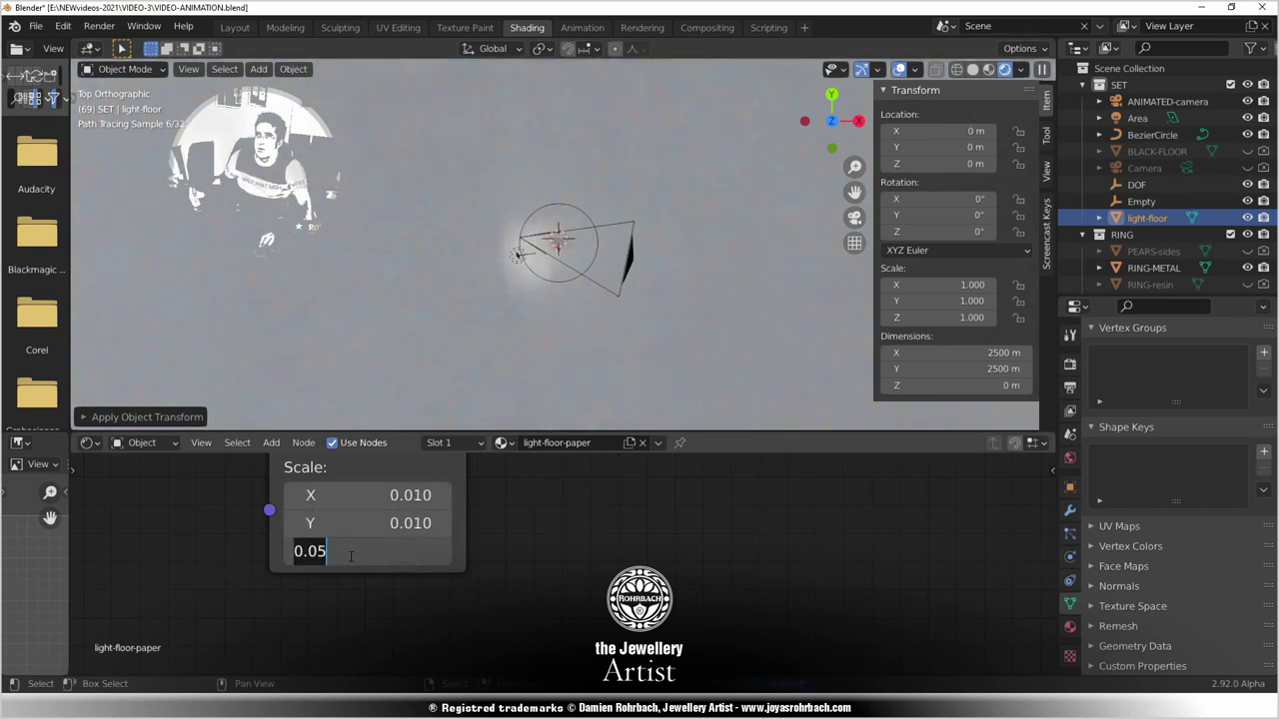
text(.01)
key(Return)
From an angled view, change the Mapping Scale to 0.05 on X, Y and Z.
scroll(647, 306, up, 10)
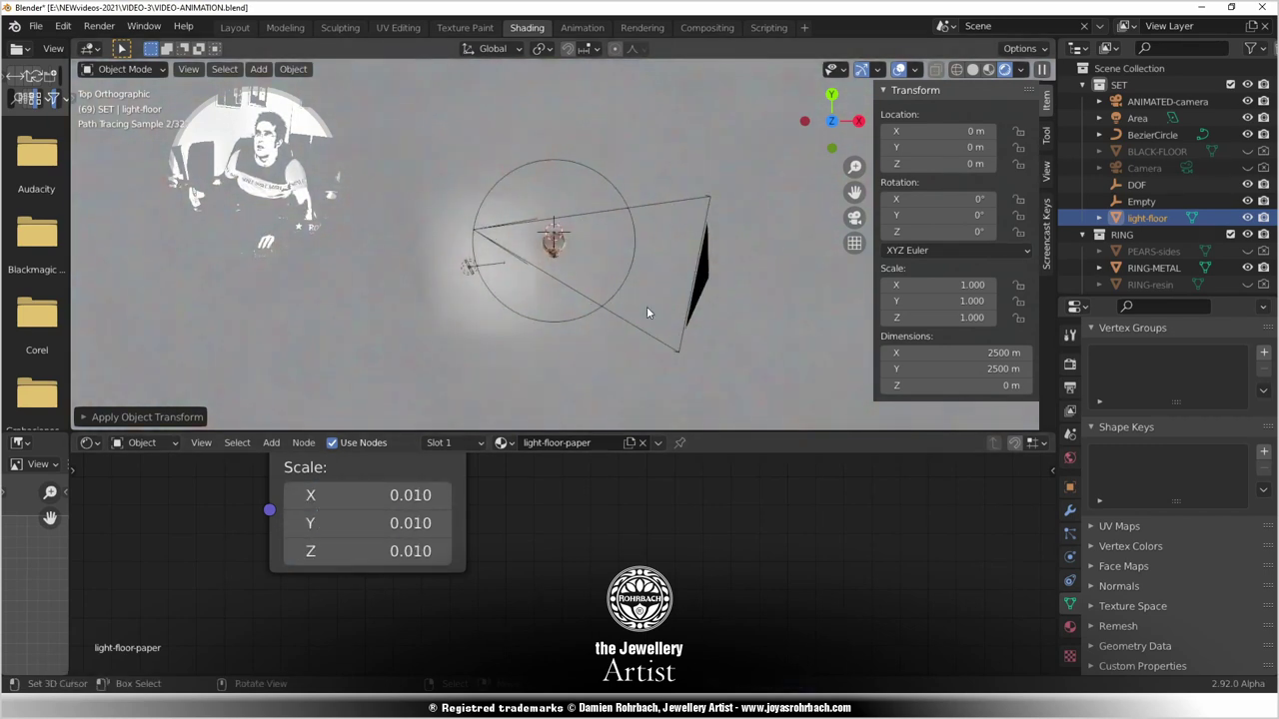
scroll(646, 313, up, 3)
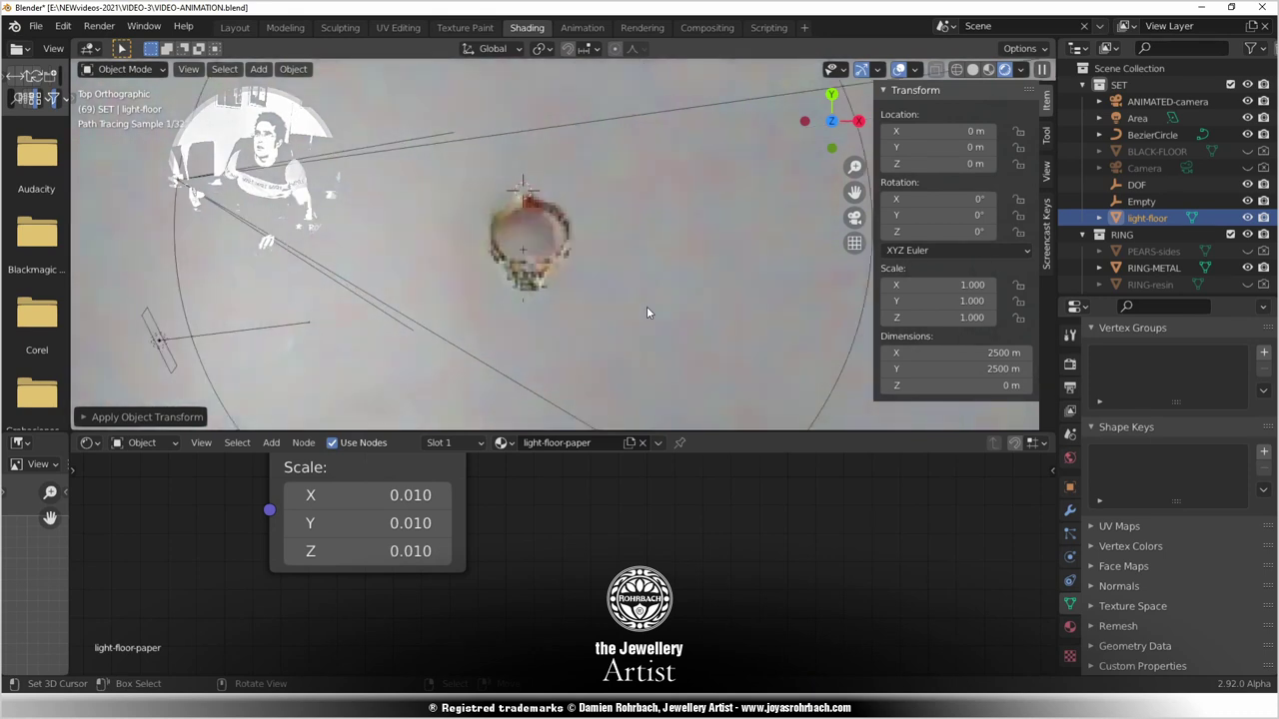
middle_drag(646, 305, 615, 279)
scroll(609, 287, up, 3)
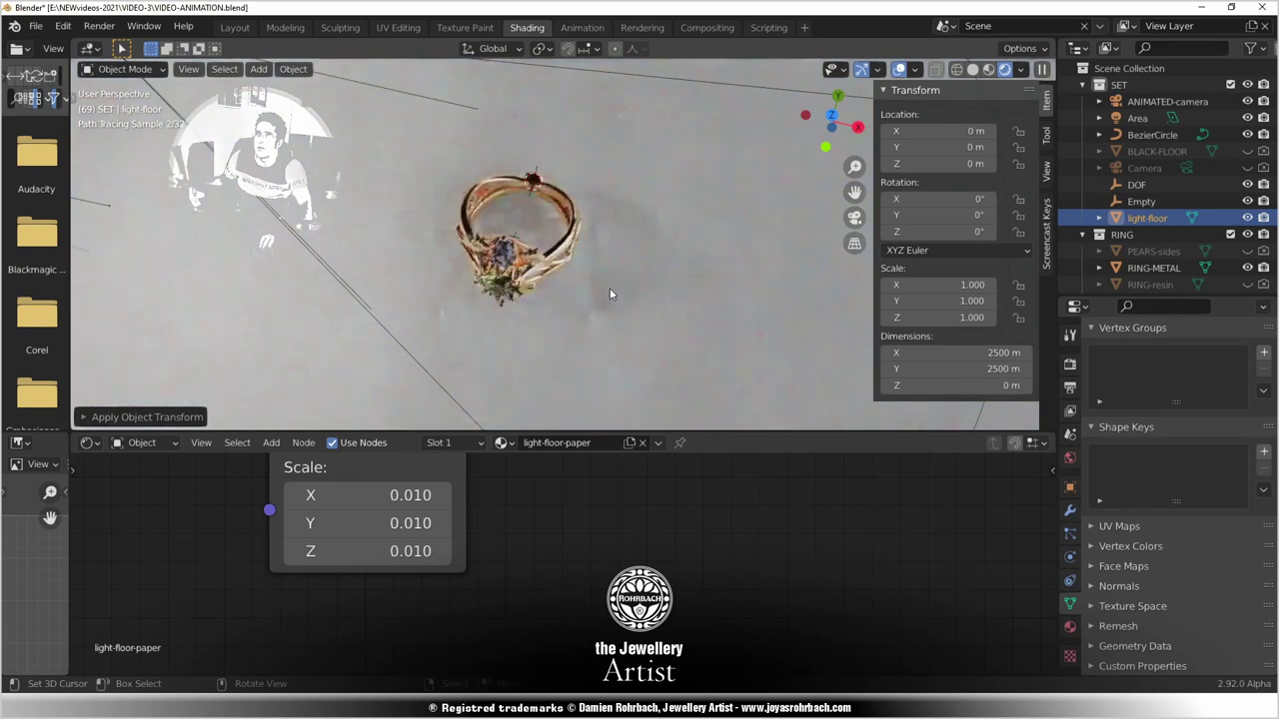
click(374, 496)
text(.)
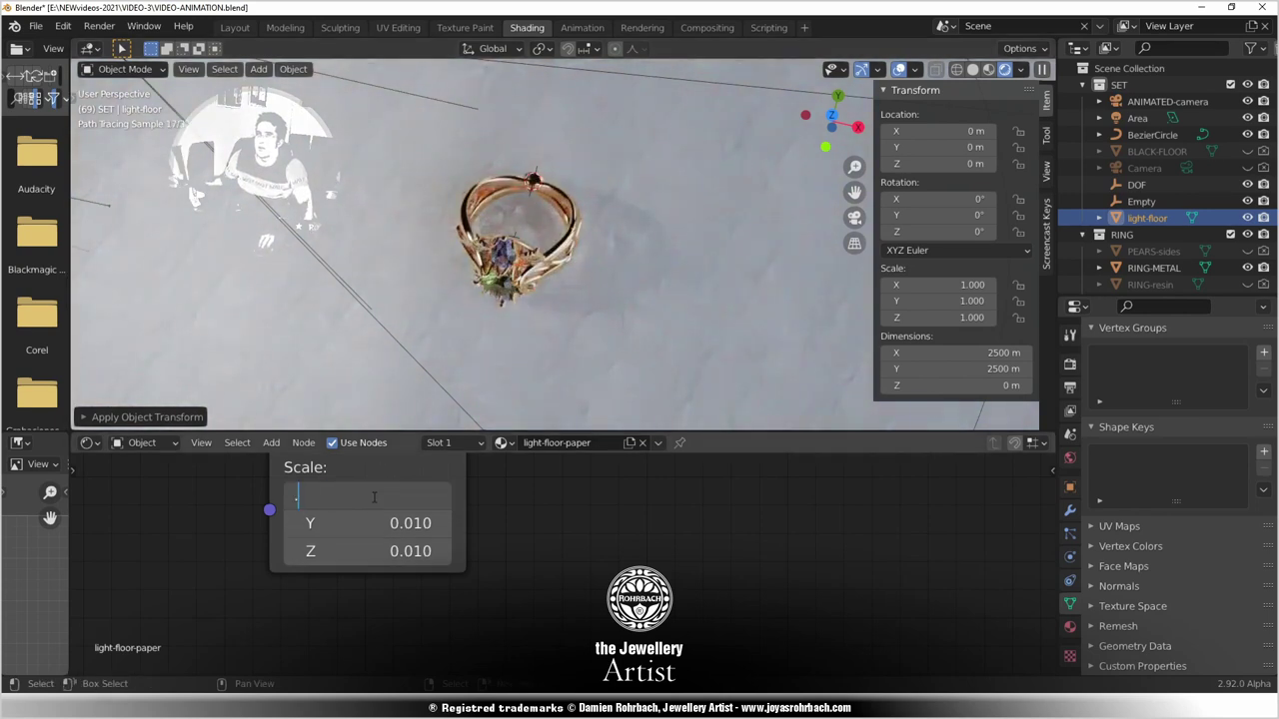
text(05)
key(Tab)
text(.05)
key(Tab)
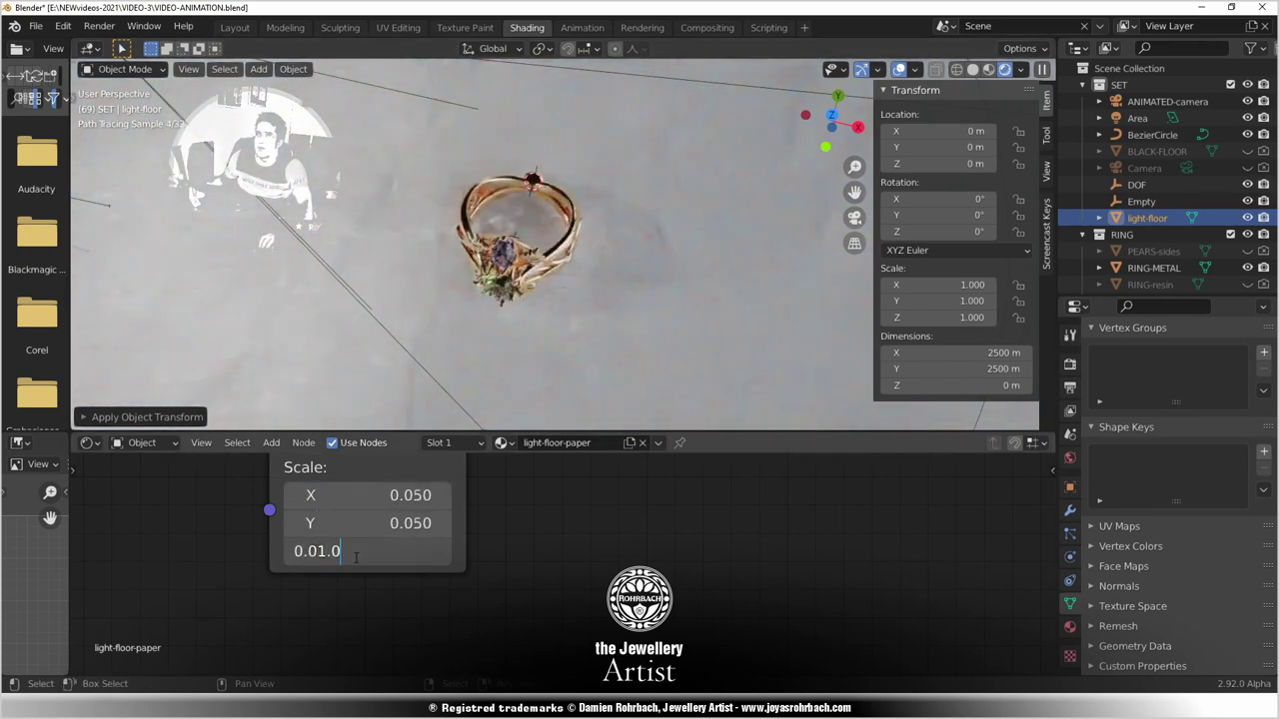
key(Escape)
click(375, 551)
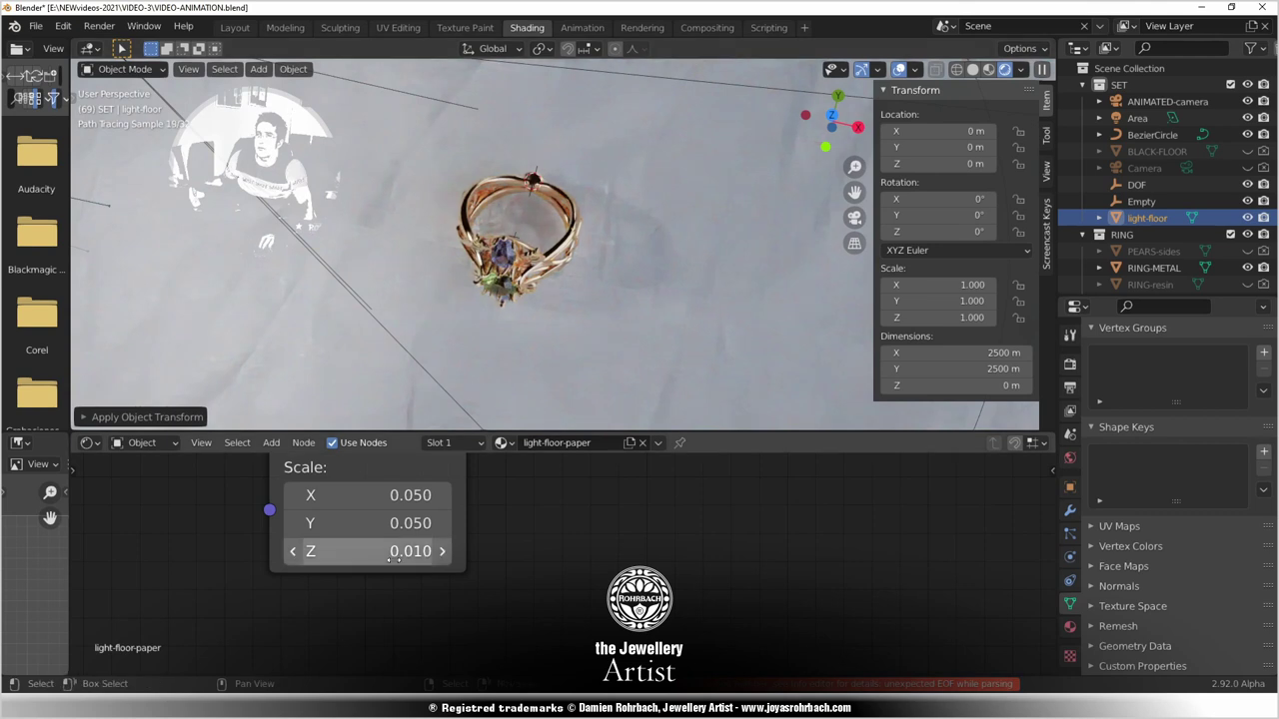
text(.05)
key(Return)
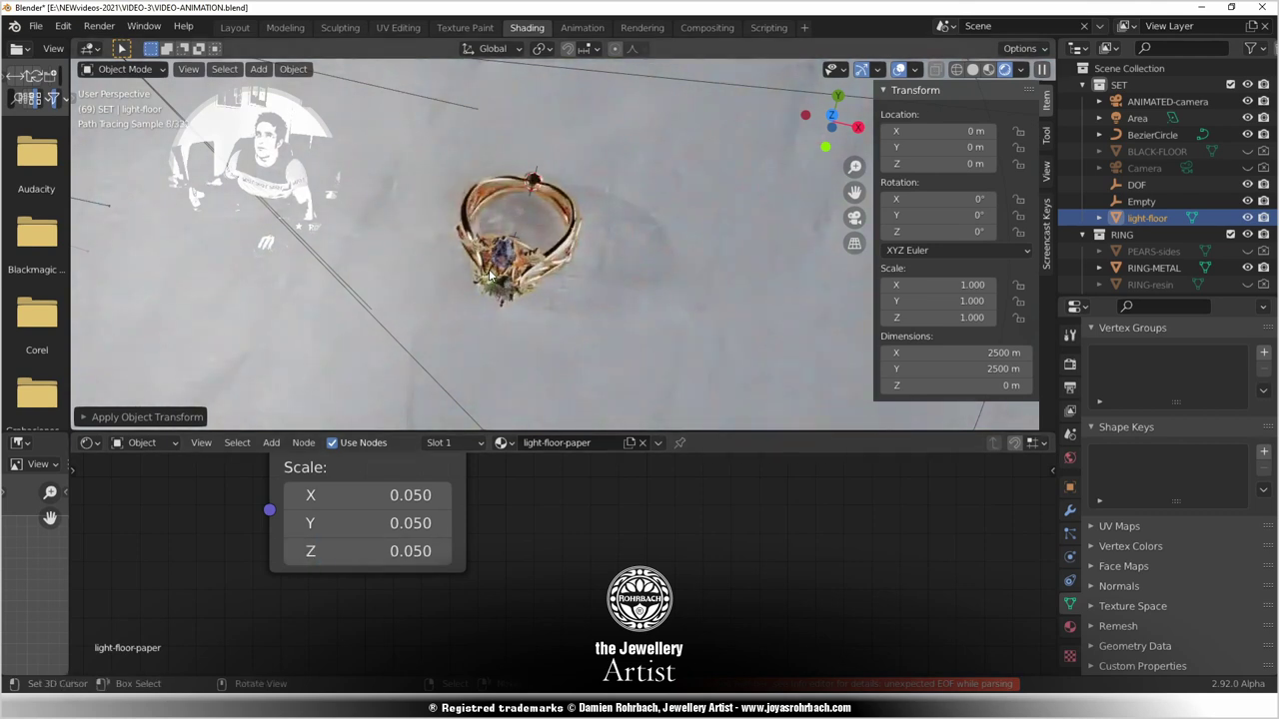
scroll(489, 275, down, 5)
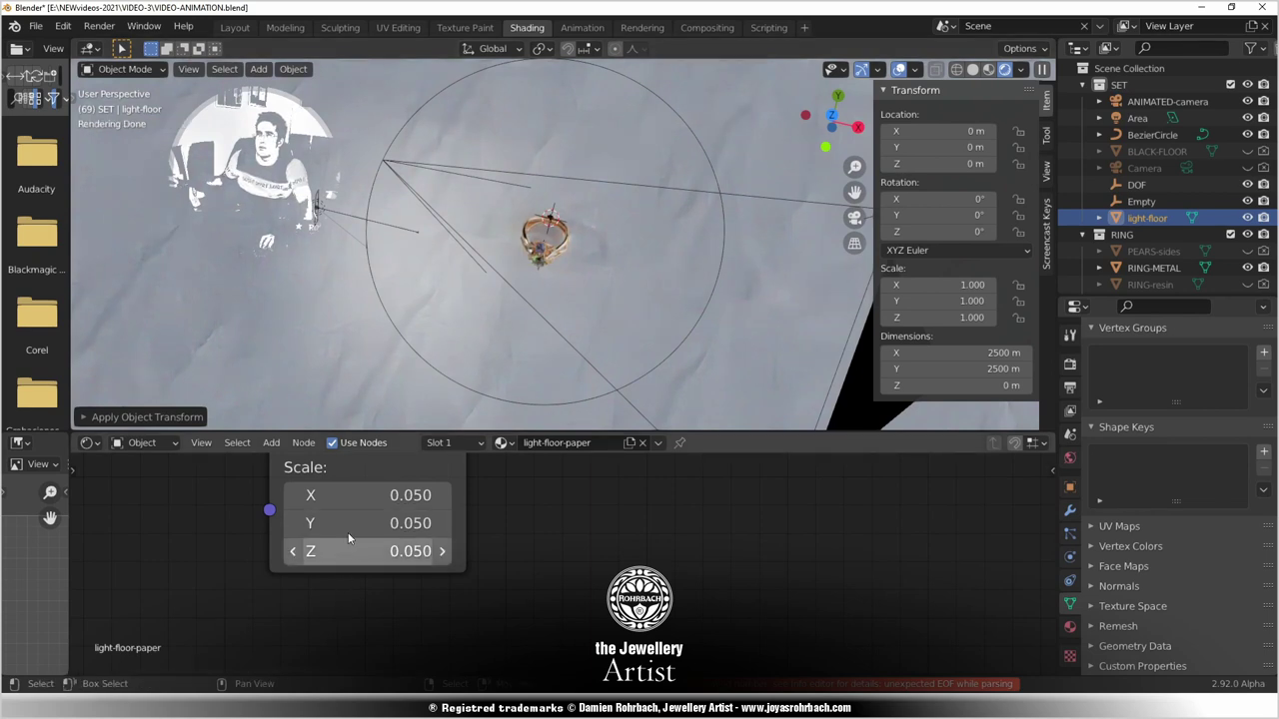
Set the Mapping Scale to 0.1 on X, Y and Z.
click(348, 496)
text(.1)
key(Return)
key(ctrl+c)
key(ctrl+v)
key(ctrl+v)
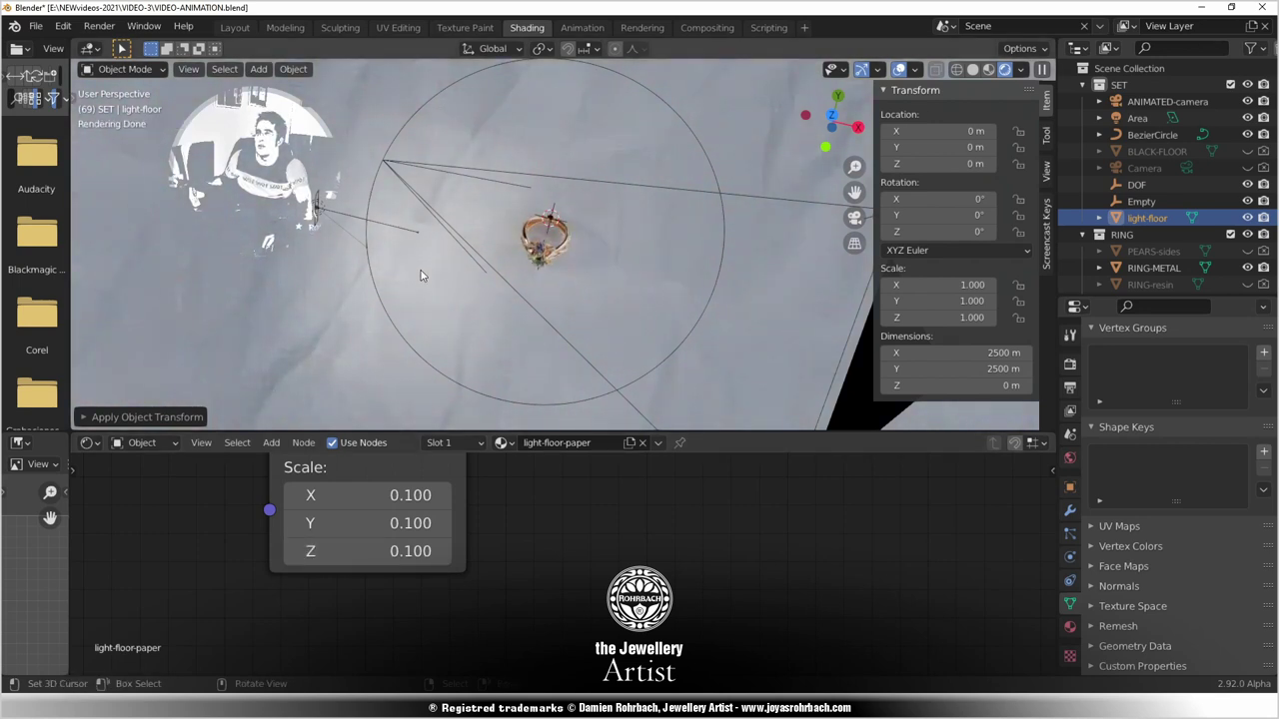
Set the paper texture's Mapping Location Y to 0.05 m.
middle_drag(534, 500, 572, 544)
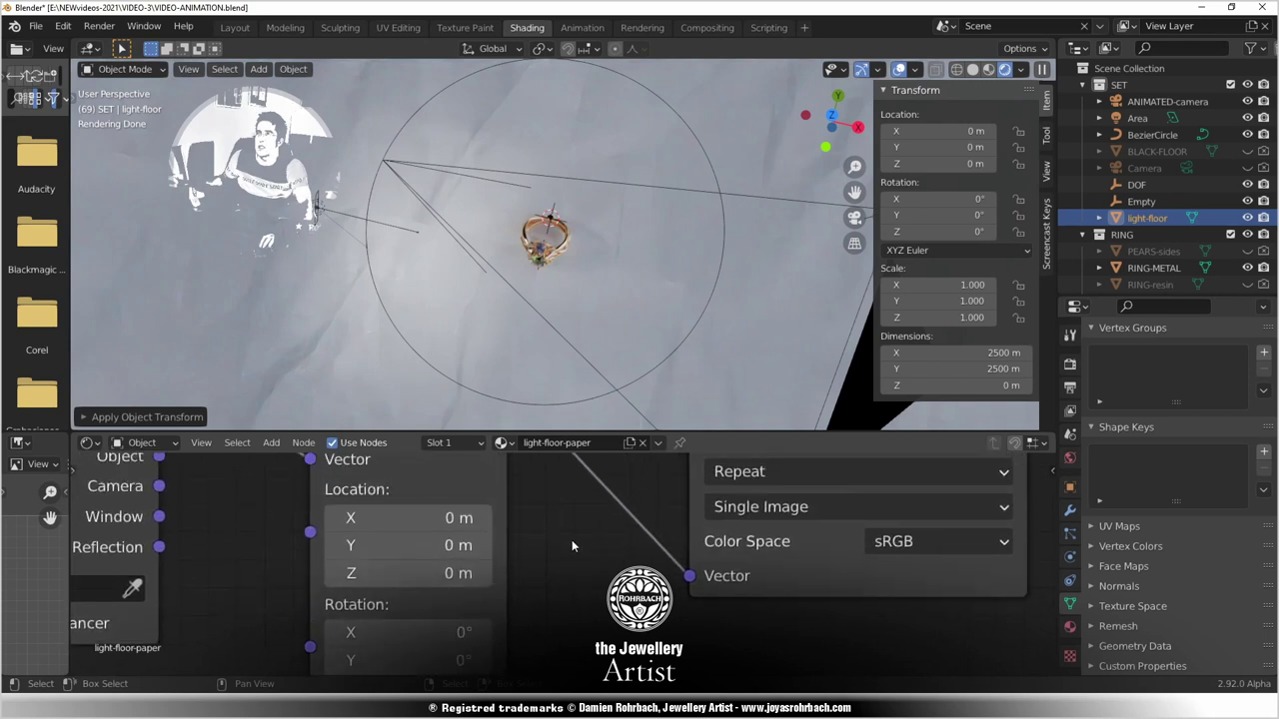
click(384, 541)
text(.1)
key(Return)
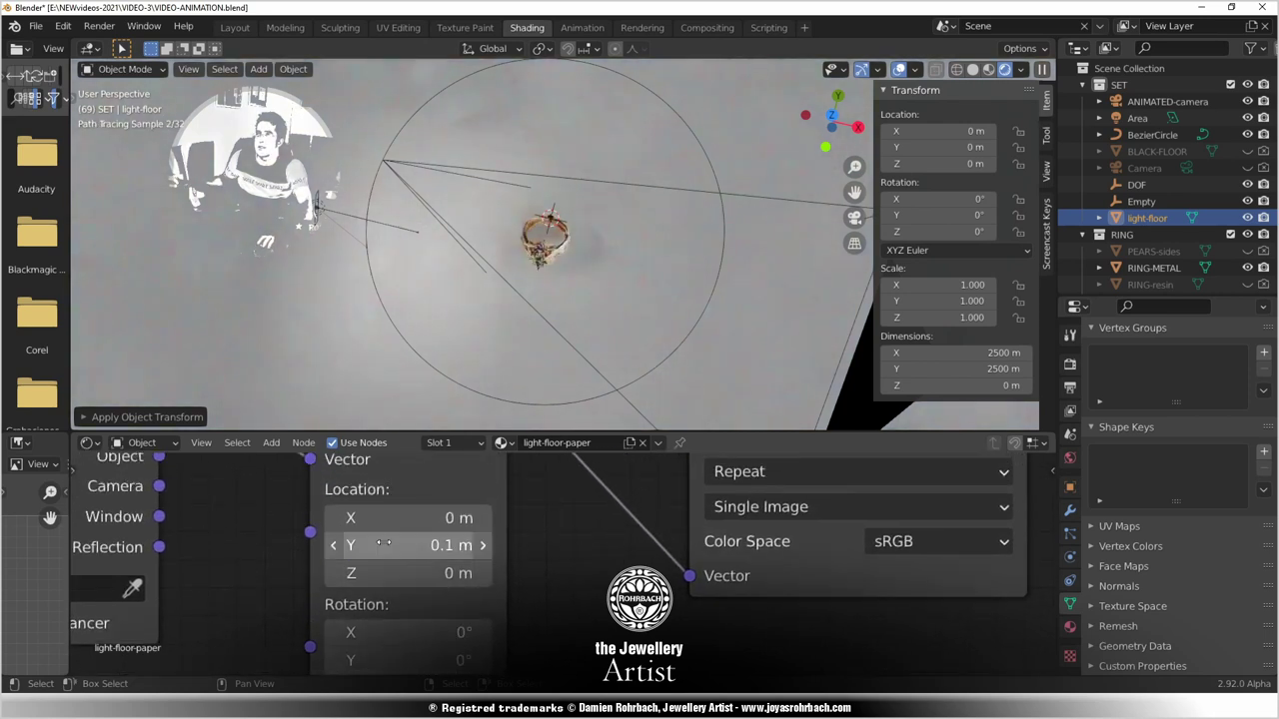
click(384, 545)
text(.05)
key(Return)
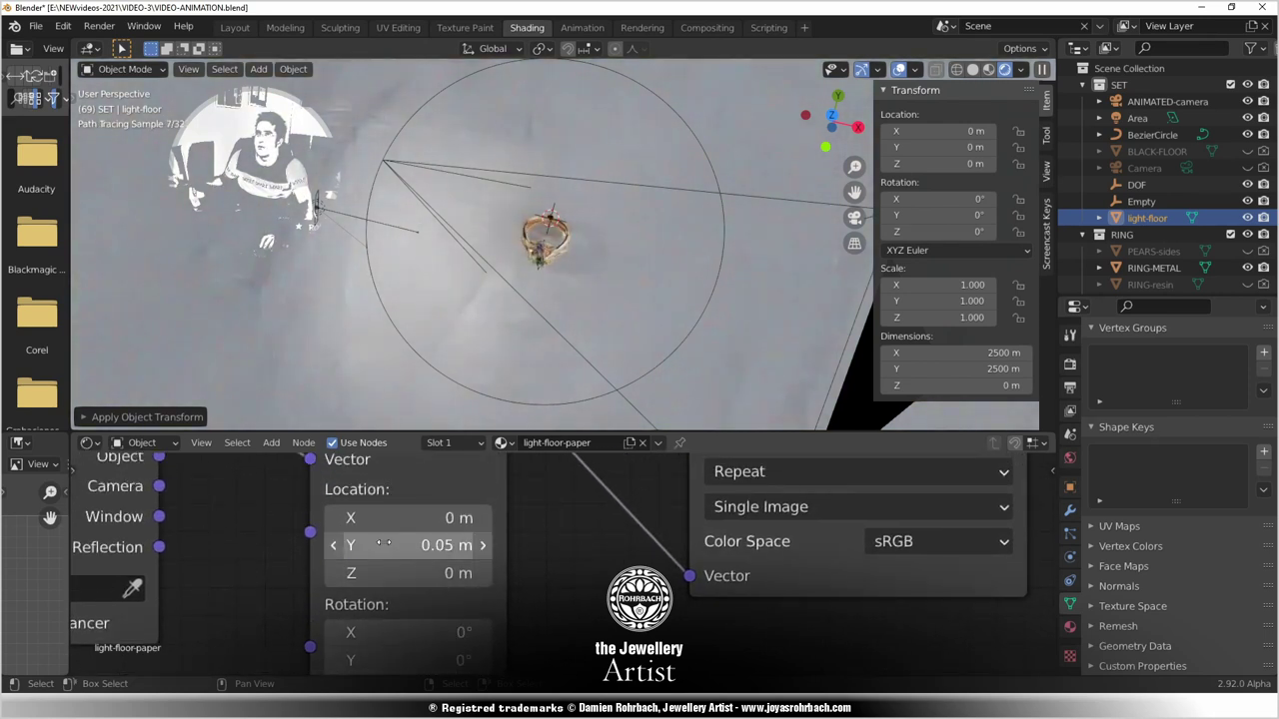
Set Mapping Location X to -0.02 m and view the floor through the camera.
click(382, 518)
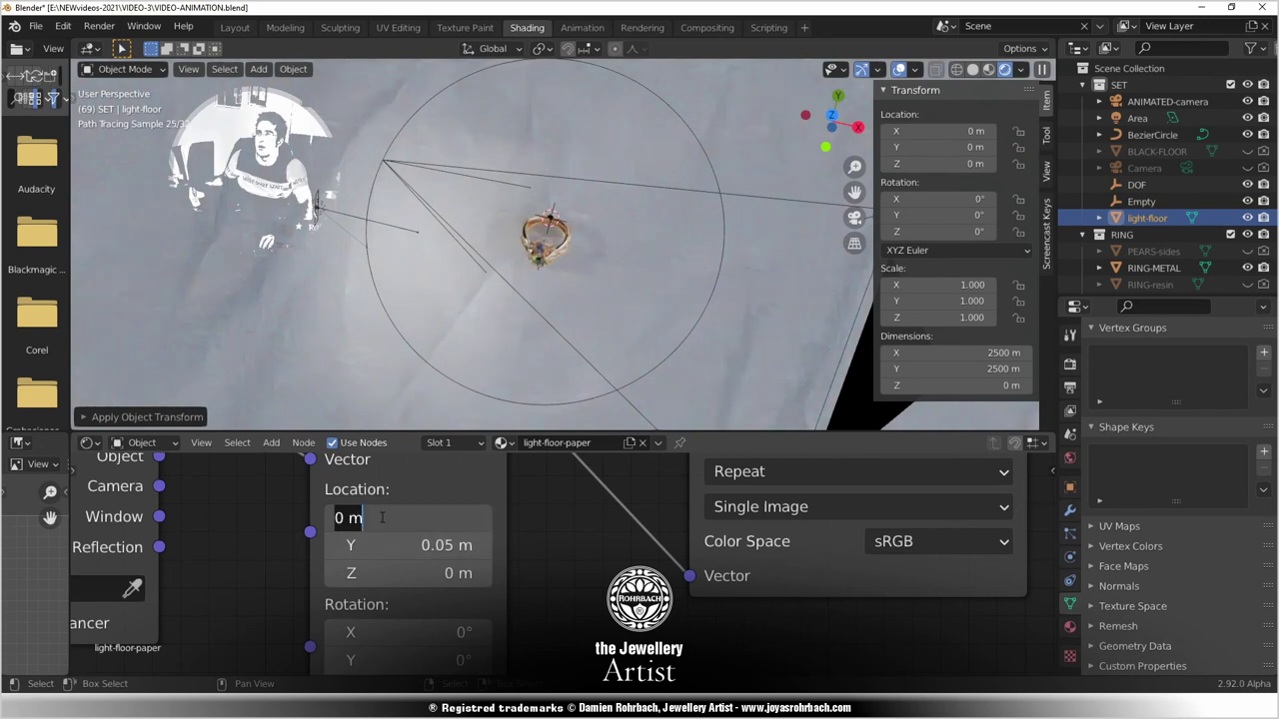
text(-0.)
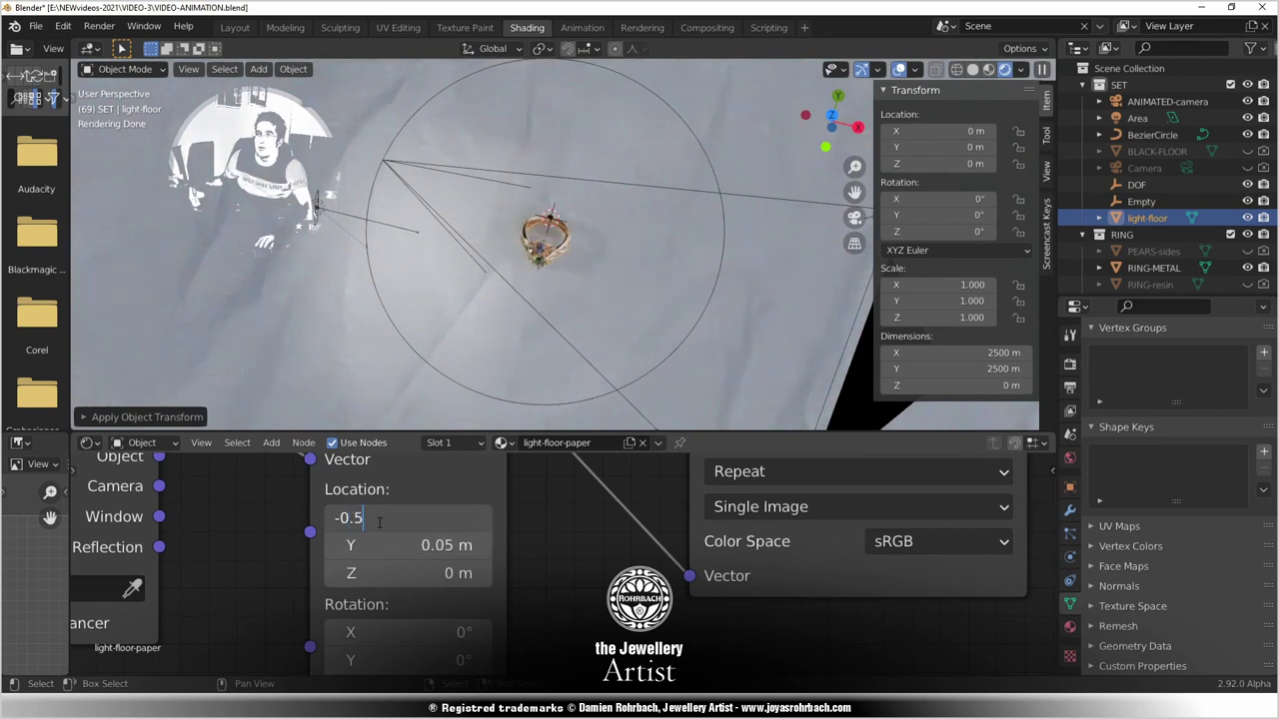
text(5)
key(BackSpace)
text(02)
key(Return)
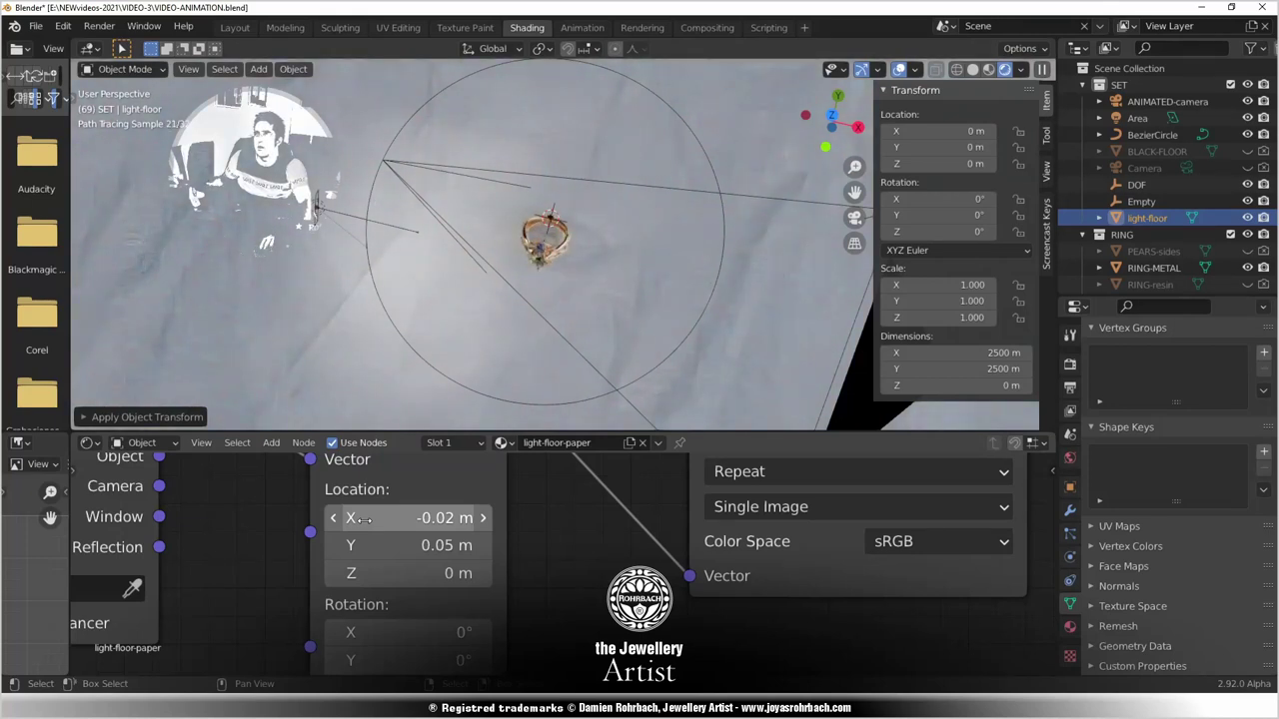
key(KP_0)
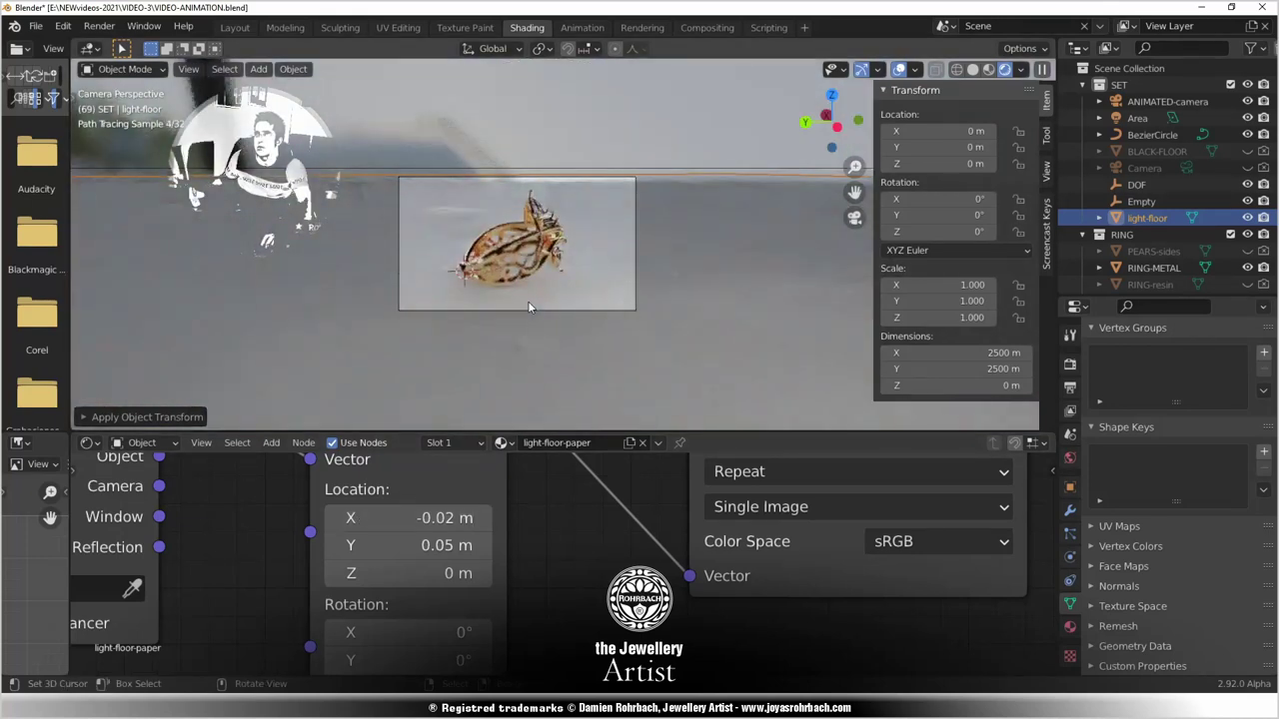
scroll(576, 262, up, 3)
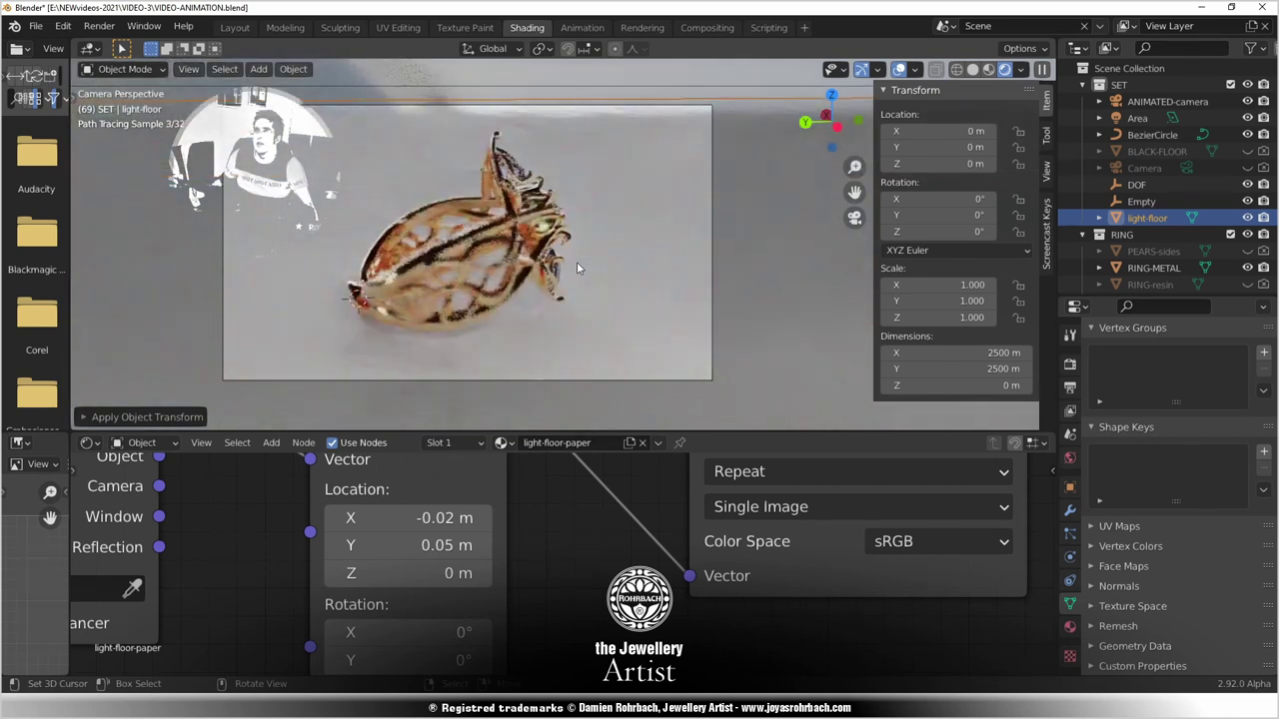
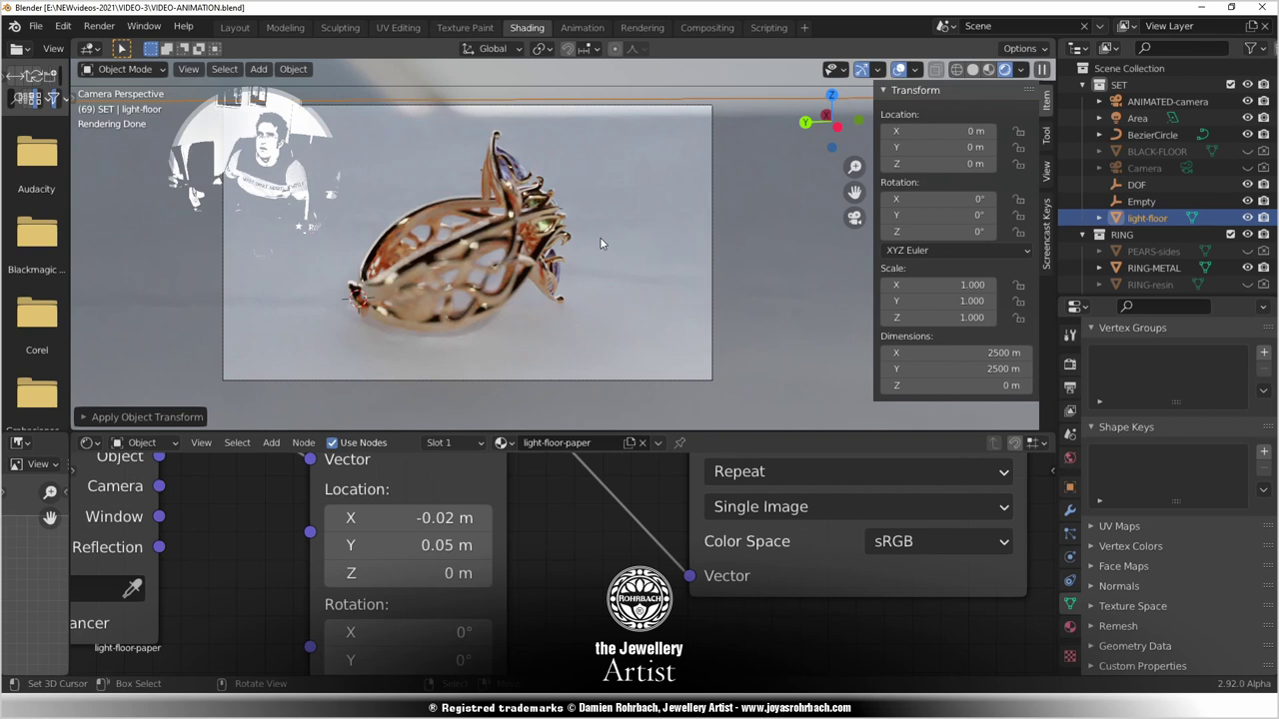
Toggle the animated camera's depth of field off and back on, saving the file in between.
scroll(746, 202, down, 3)
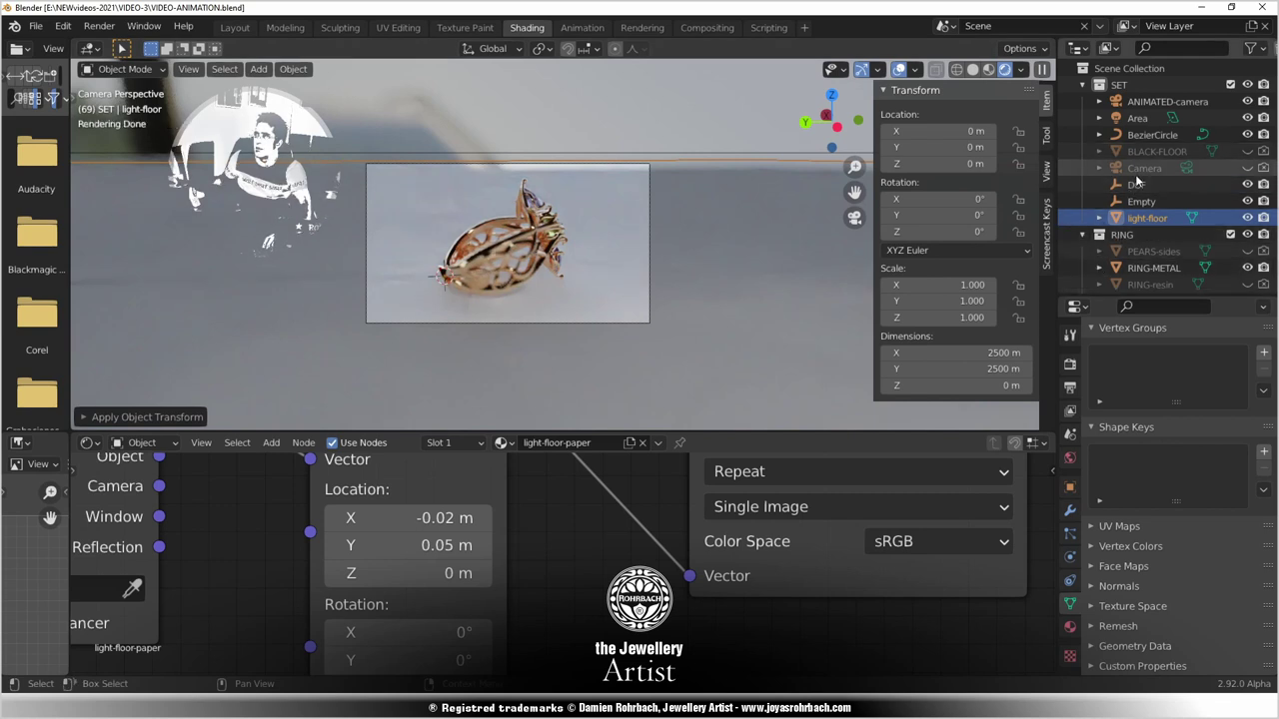
key(Up)
key(Up)
key(Up)
key(Up)
key(Up)
key(Up)
key(Up)
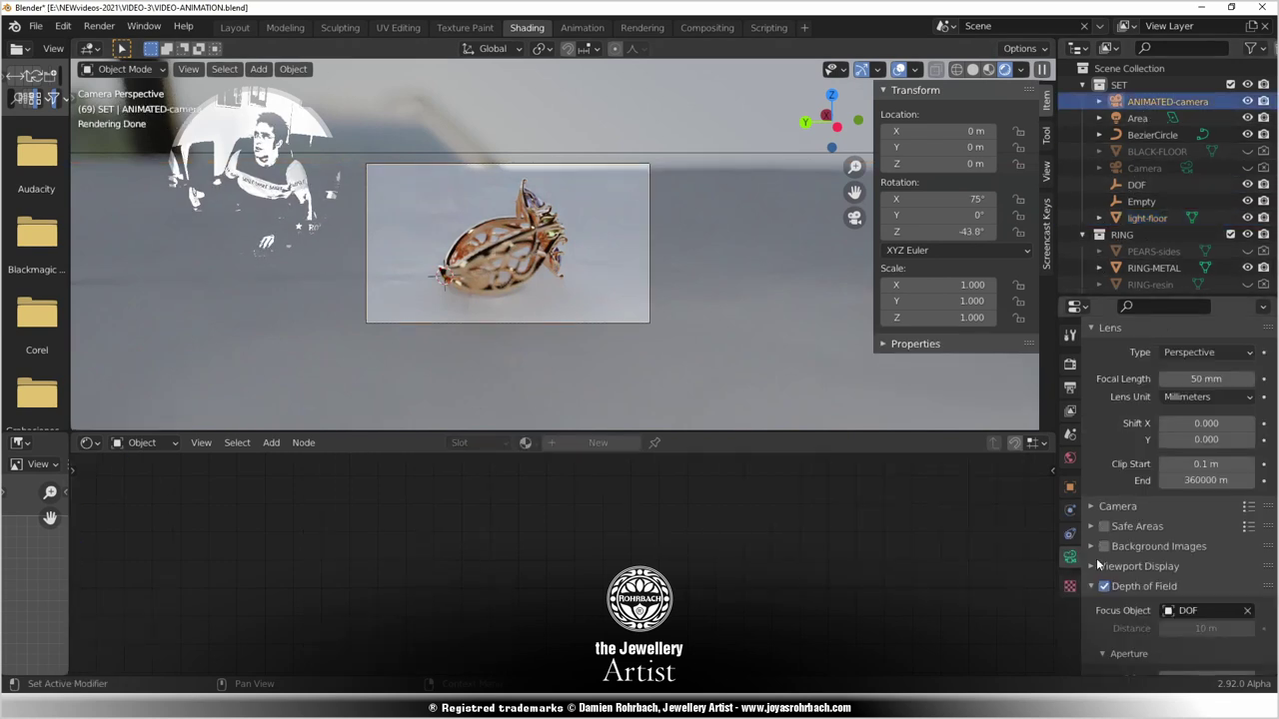
click(1107, 593)
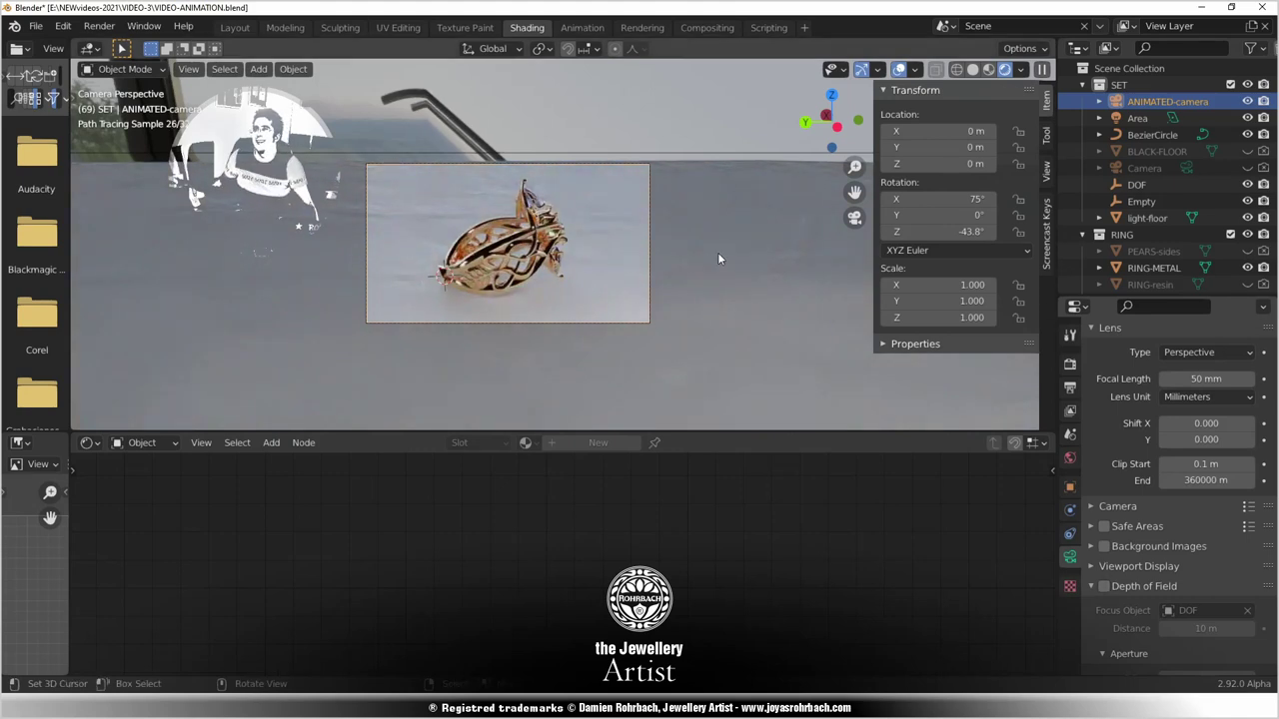
key(ctrl+s)
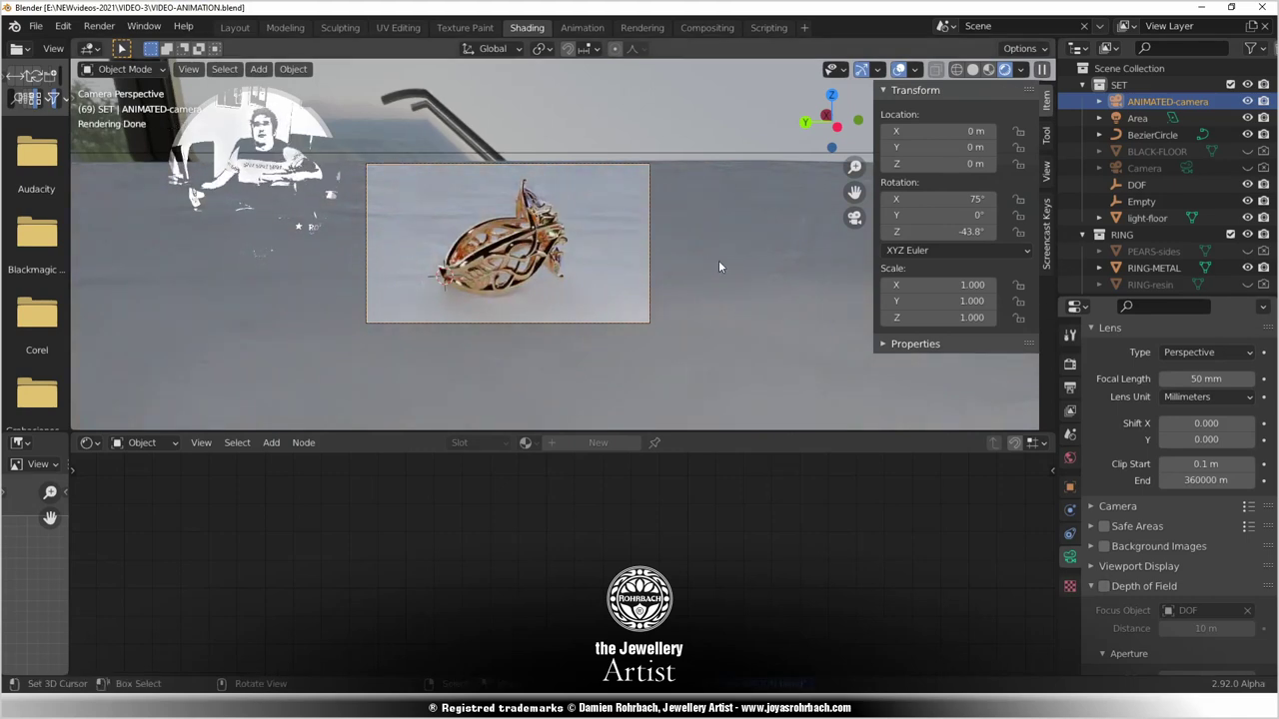
click(1105, 587)
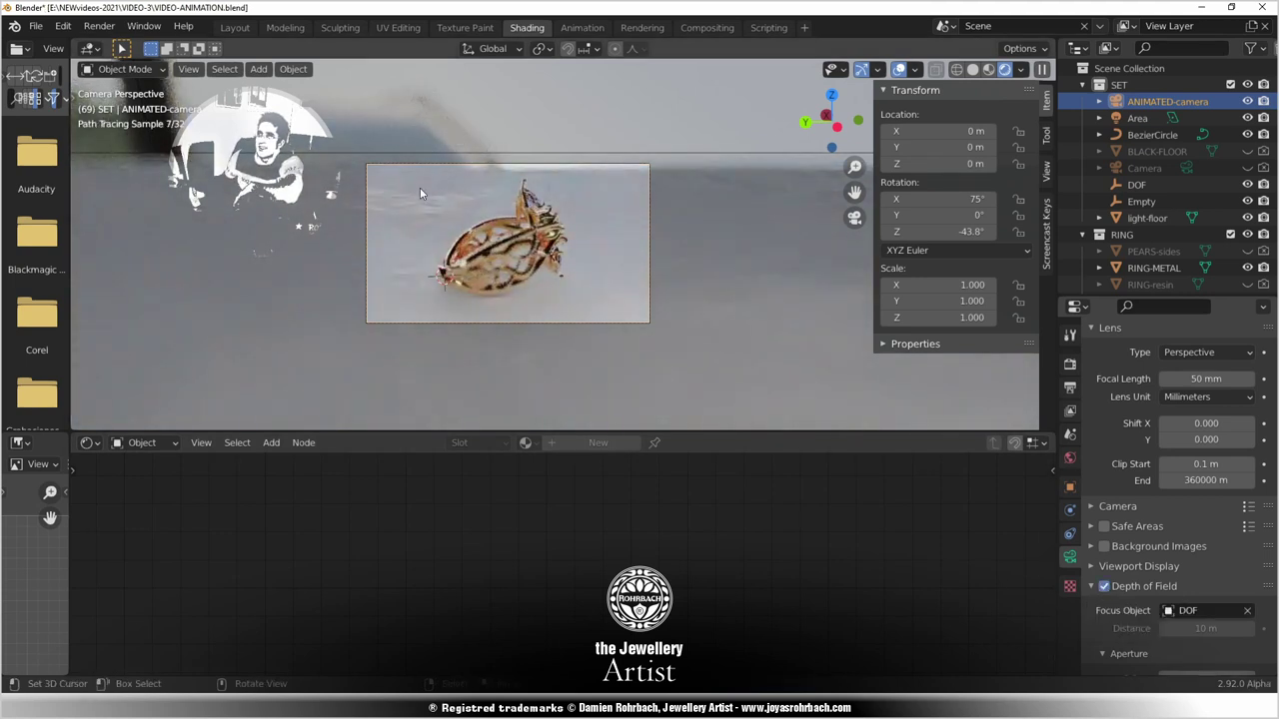
key(Home)
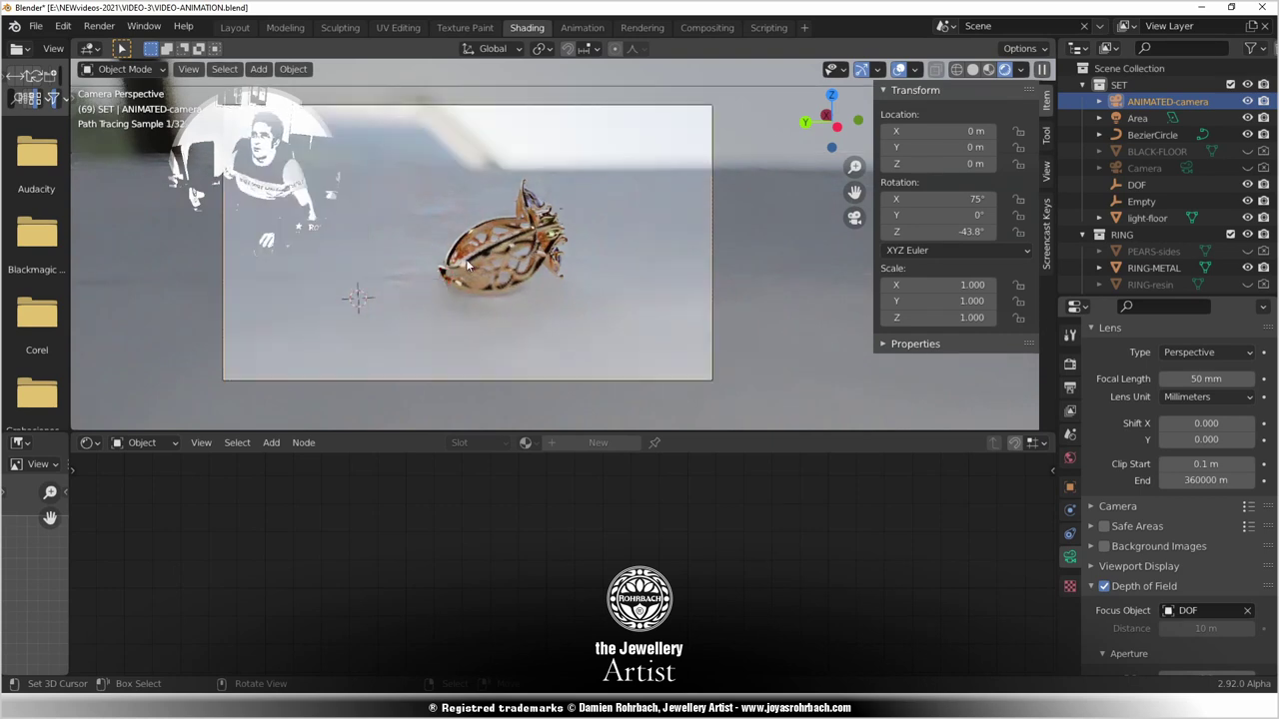
Set the camera's Aperture F-Stop to 0.01, keeping DOF as the focus object.
scroll(1149, 629, down, 3)
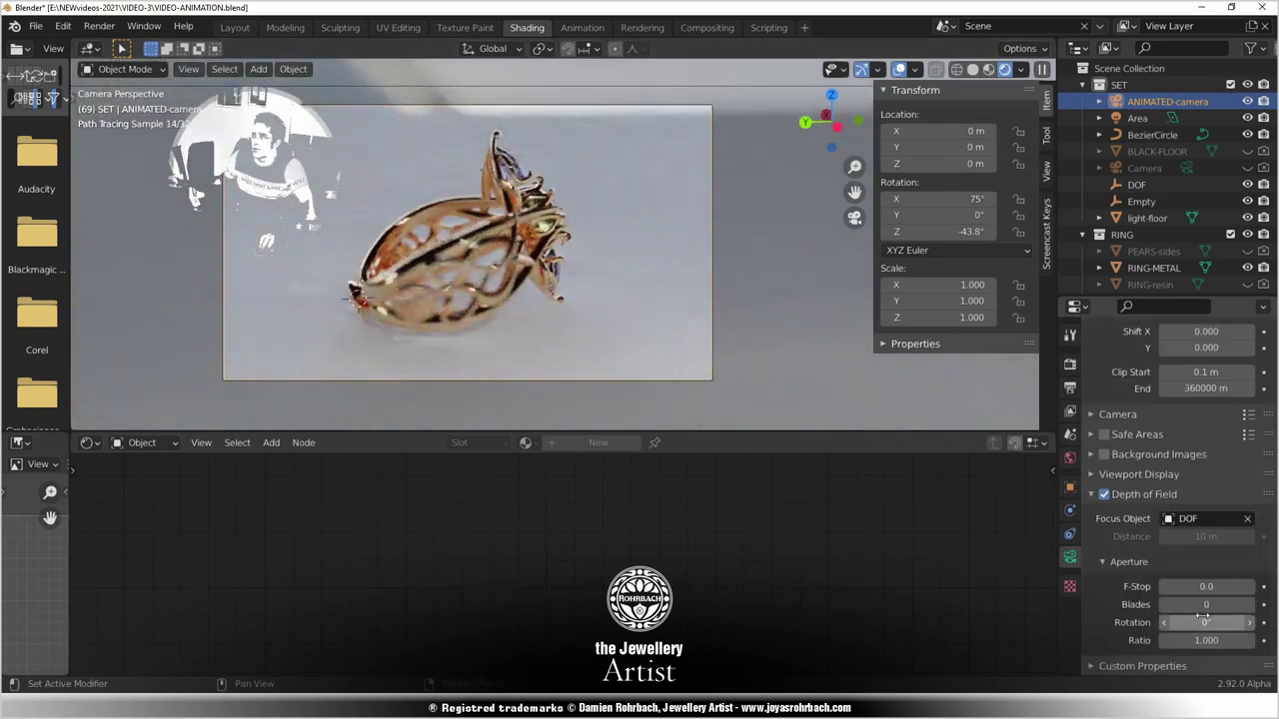
click(1200, 586)
text(0.01)
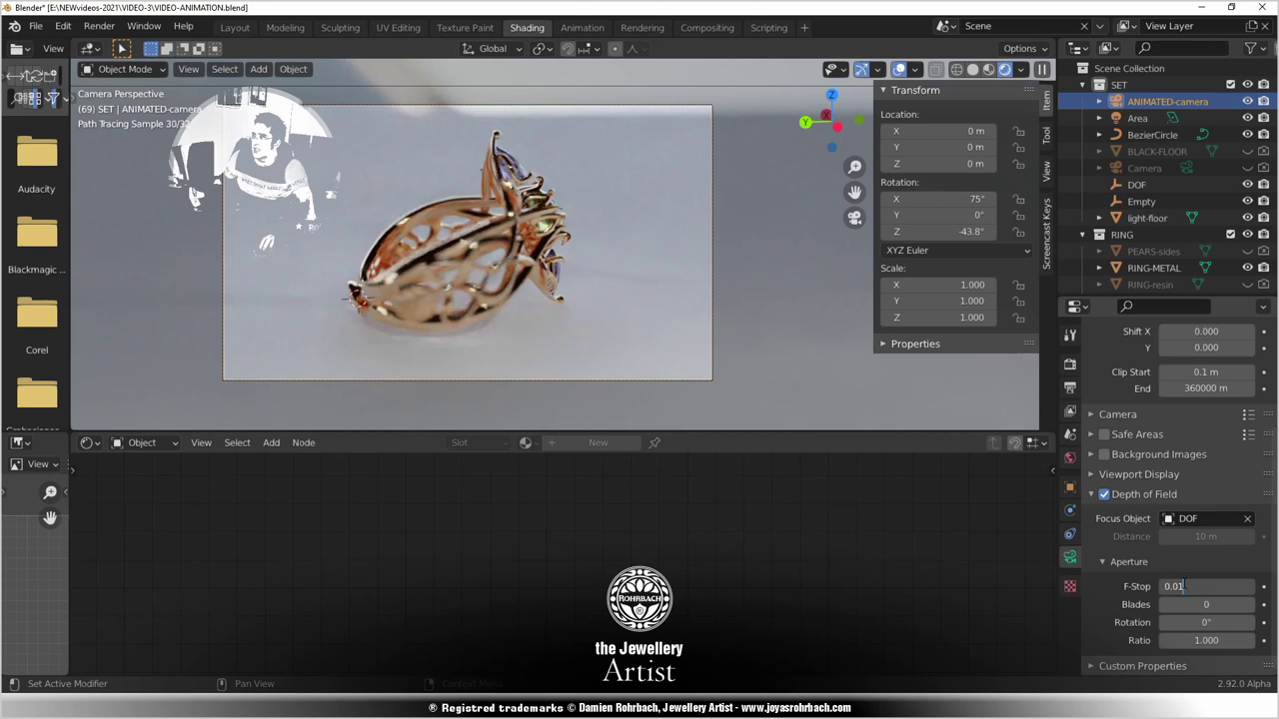
key(Return)
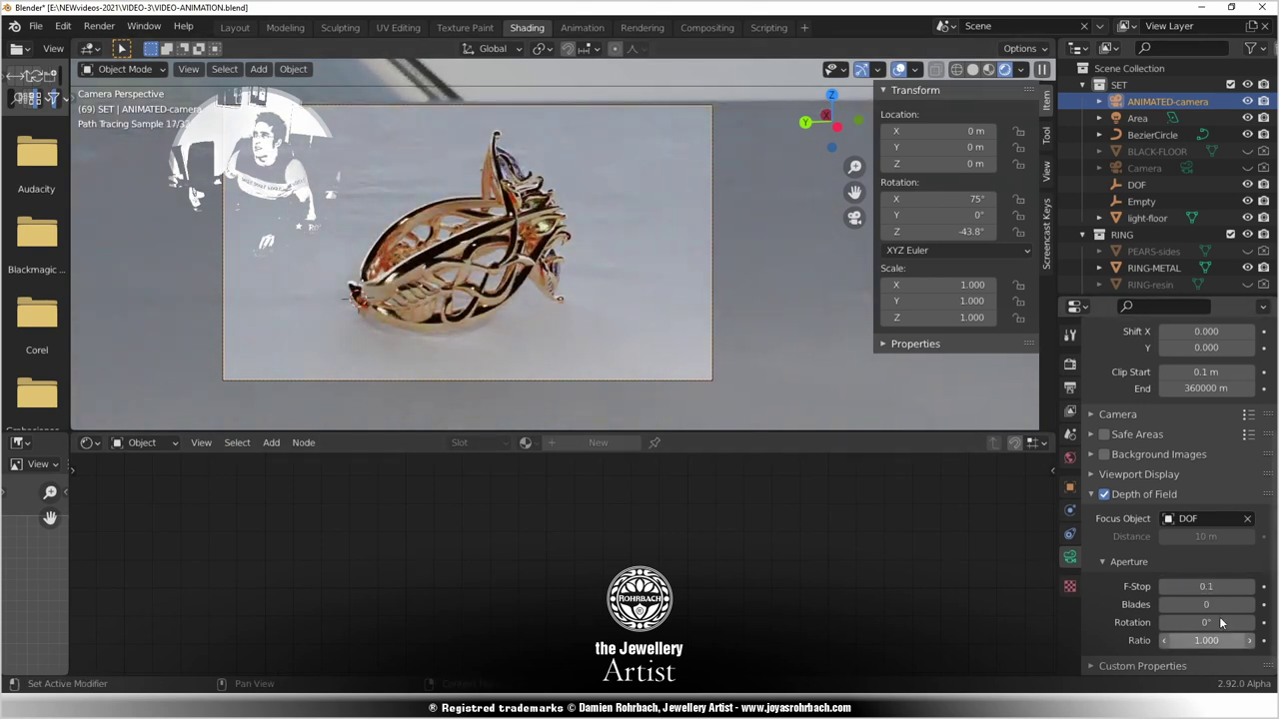
click(1200, 587)
text(0.01)
key(Return)
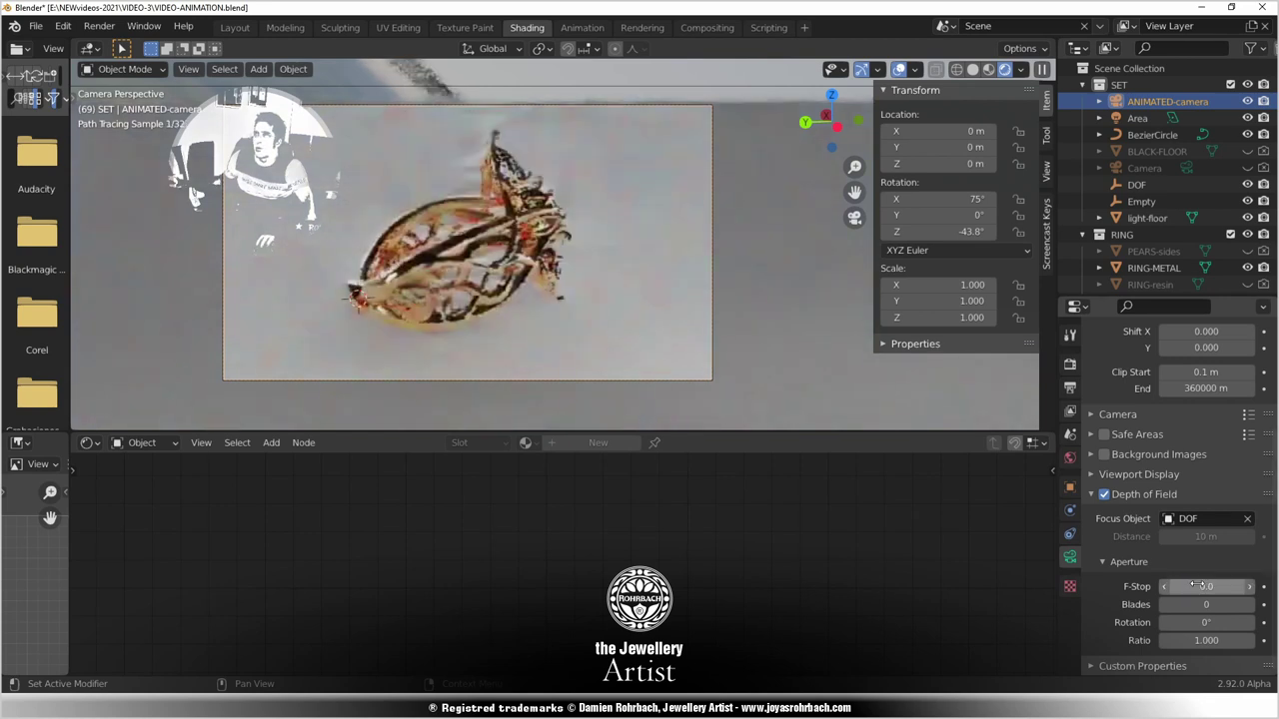
scroll(537, 292, up, 5)
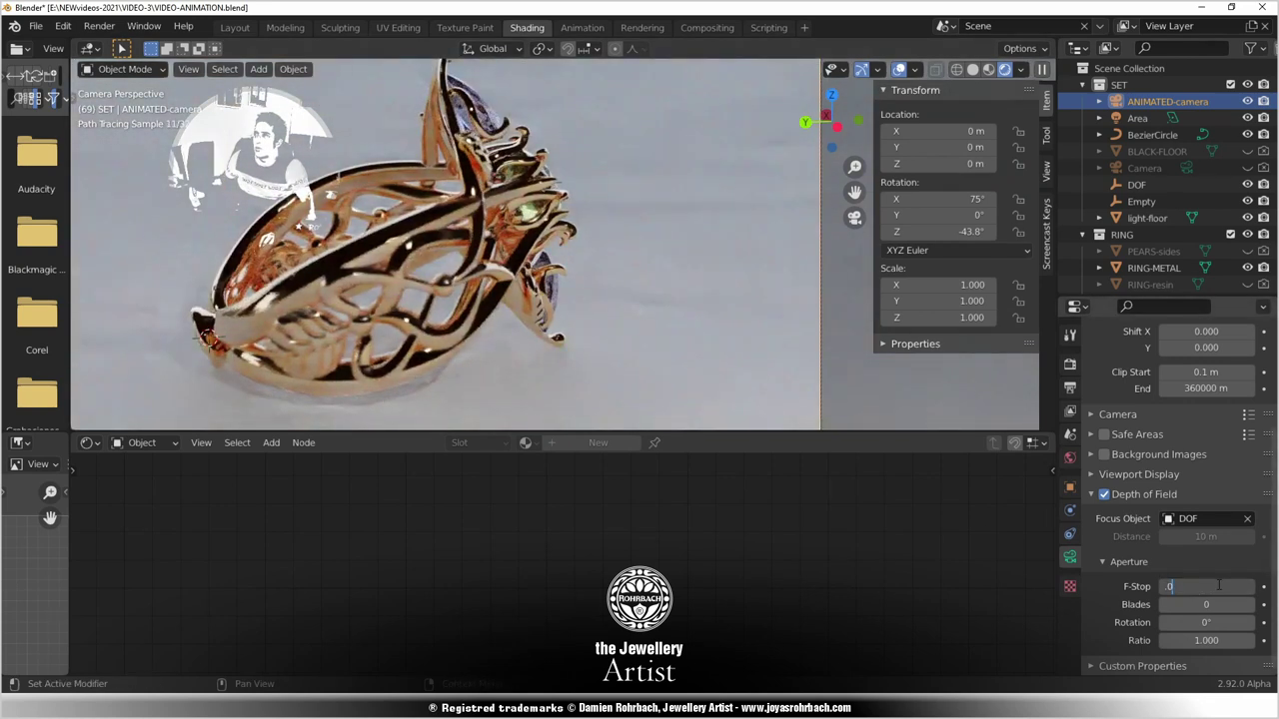
scroll(639, 280, down, 5)
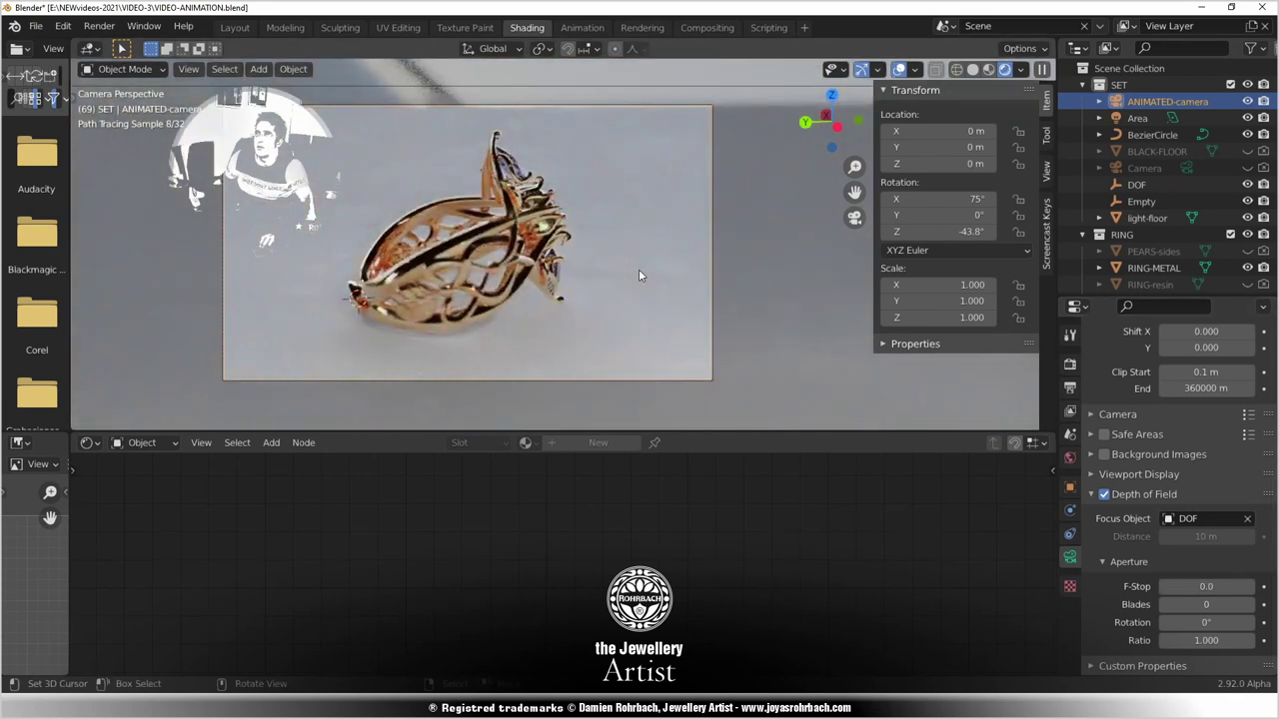
click(1227, 587)
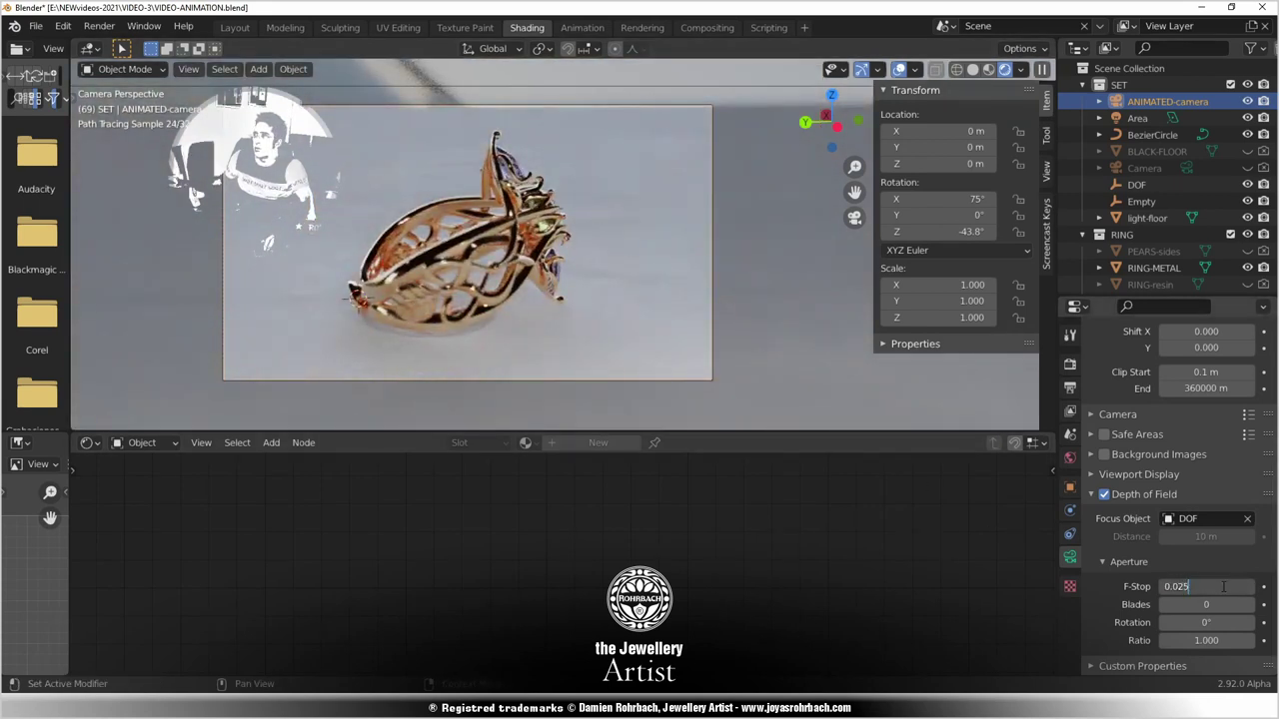
key(Return)
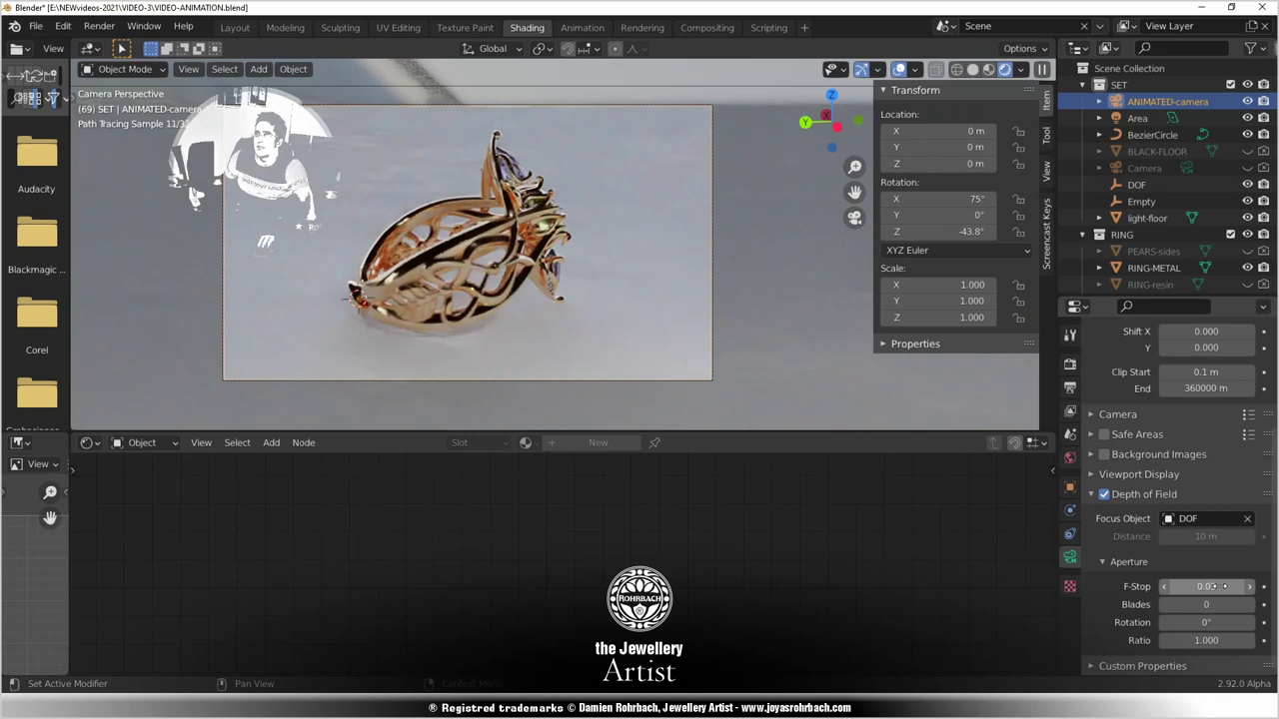
click(1213, 586)
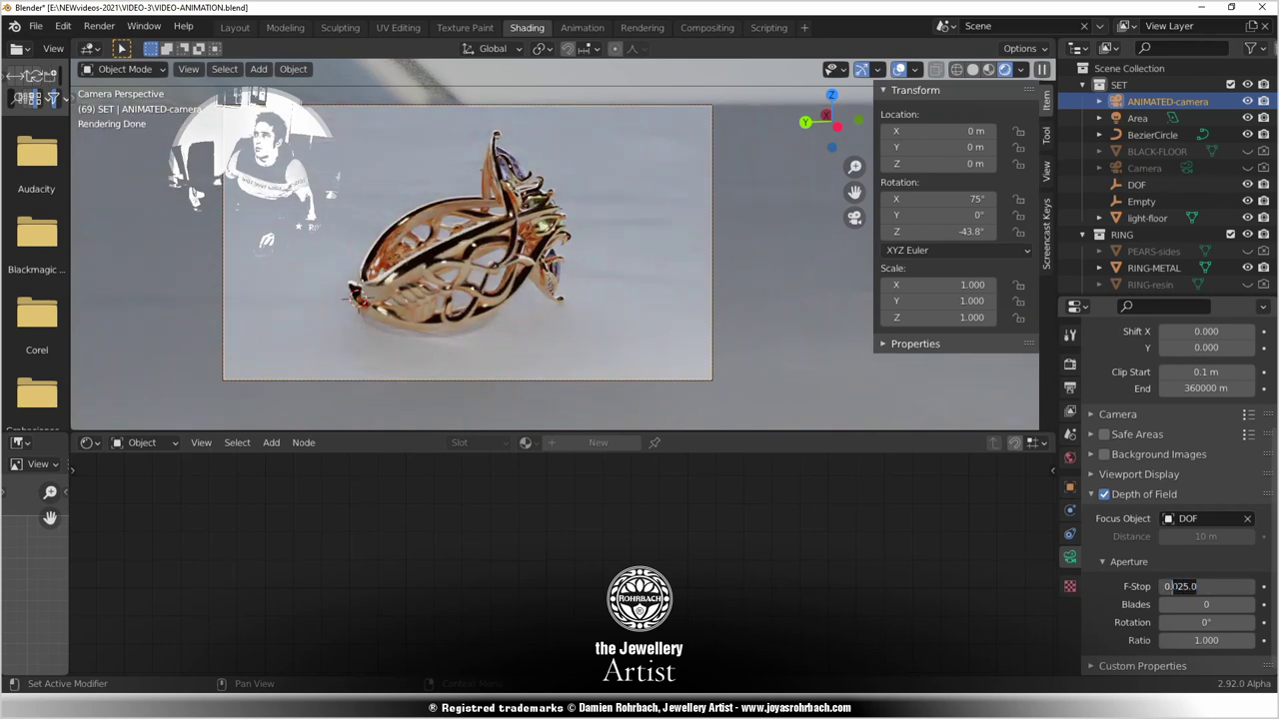
key(Return)
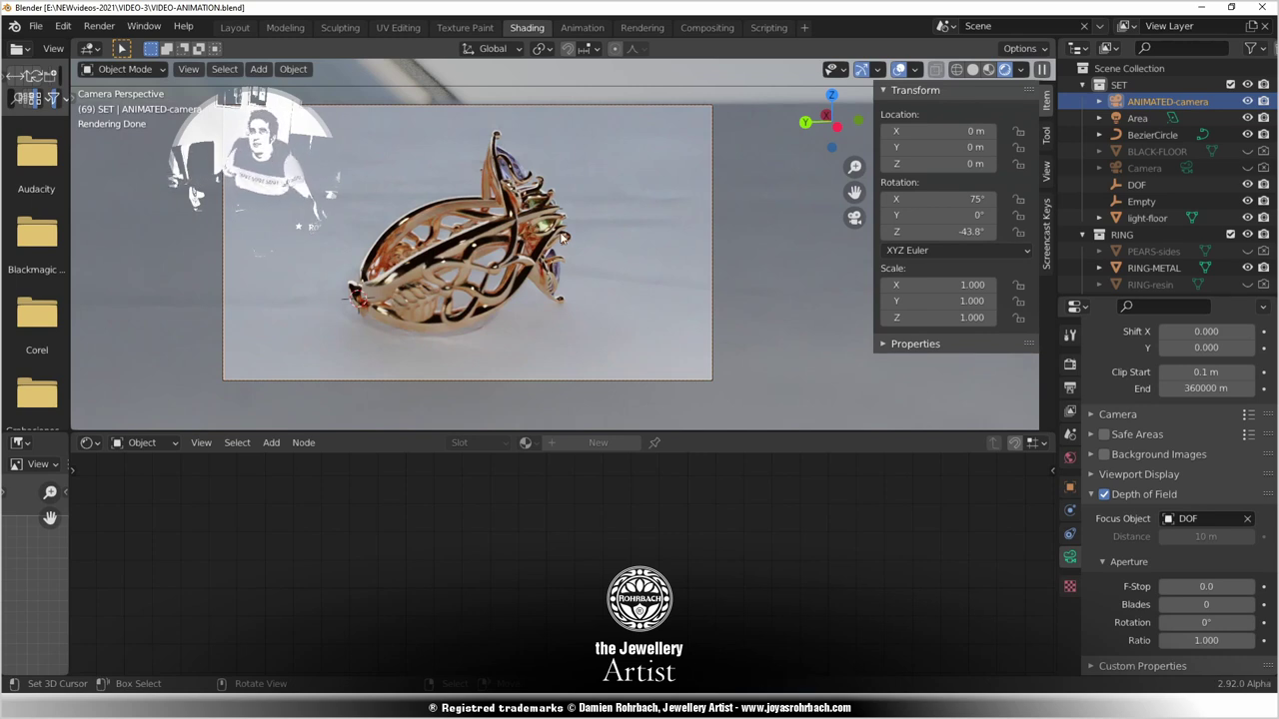
Orbit and zoom the viewport to look down on the ring's top.
mouse_move(575, 329)
middle_down()
mouse_move(593, 277)
mouse_move(568, 289)
mouse_move(586, 284)
mouse_move(565, 262)
middle_up()
scroll(580, 275, down, 3)
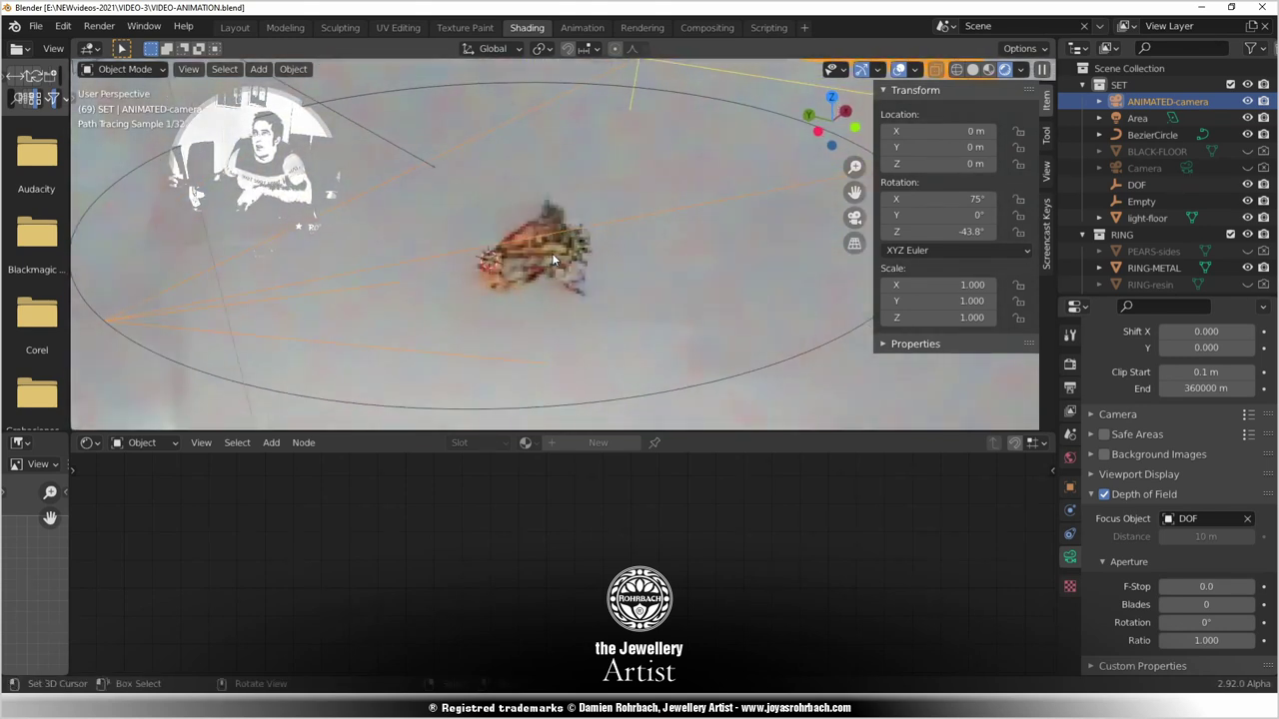
scroll(551, 240, up, 2)
scroll(552, 236, up, 2)
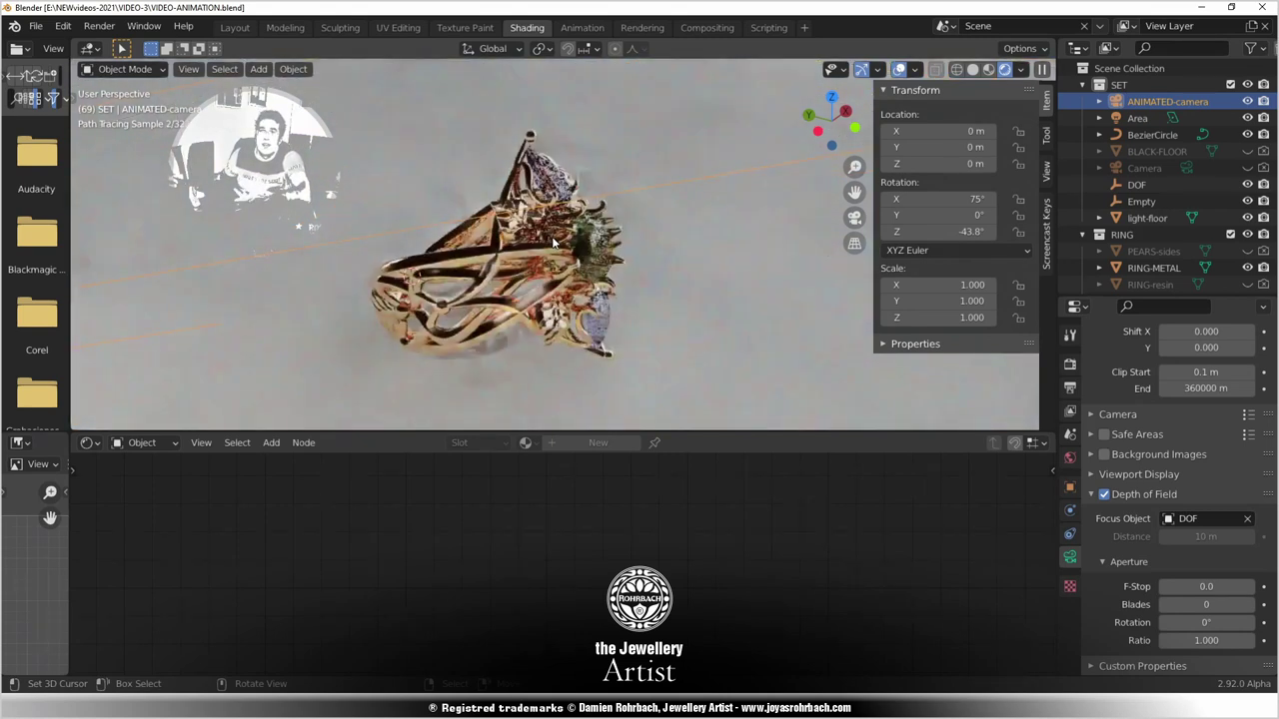
scroll(647, 262, down, 2)
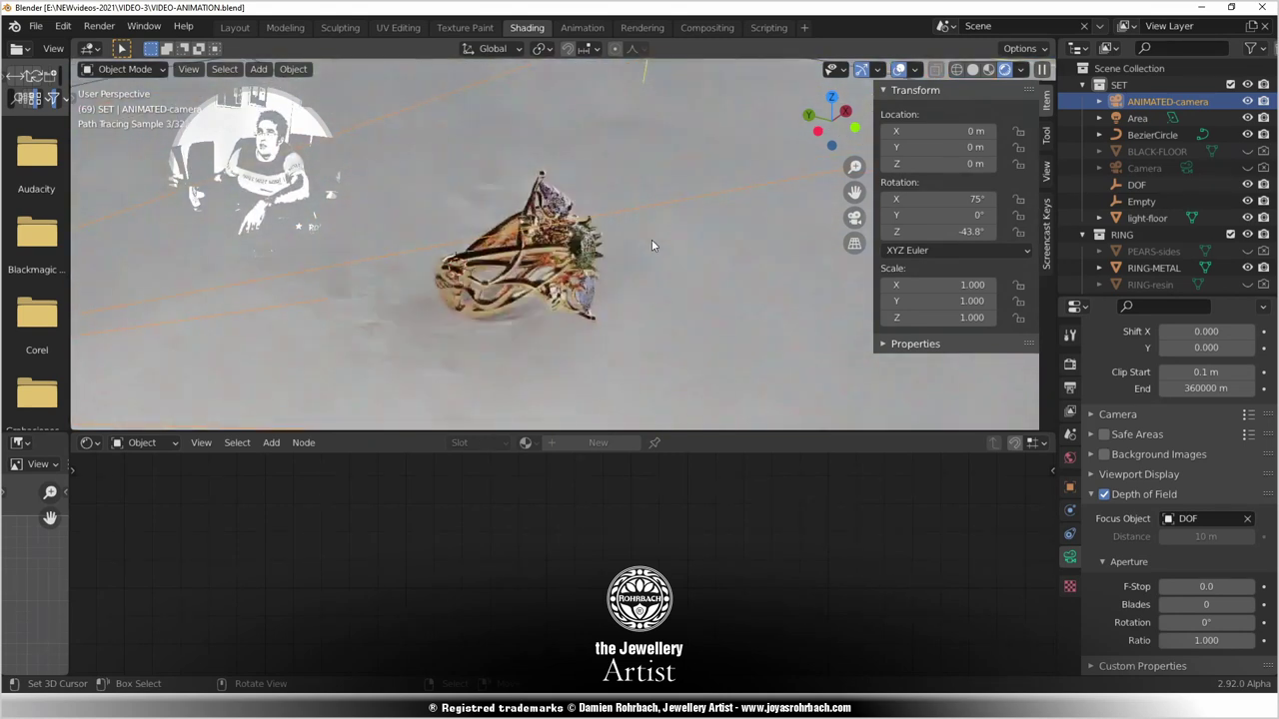
middle_drag(650, 243, 539, 248)
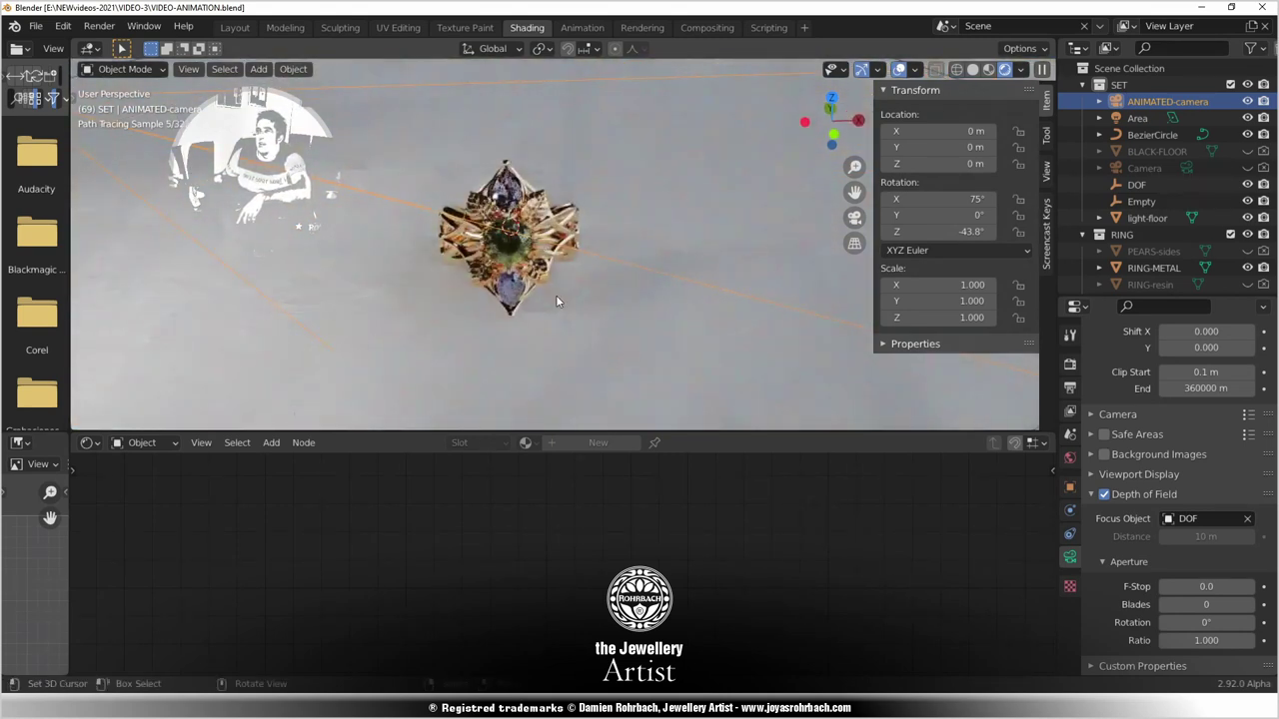
scroll(578, 329, up, 8)
scroll(585, 325, down, 8)
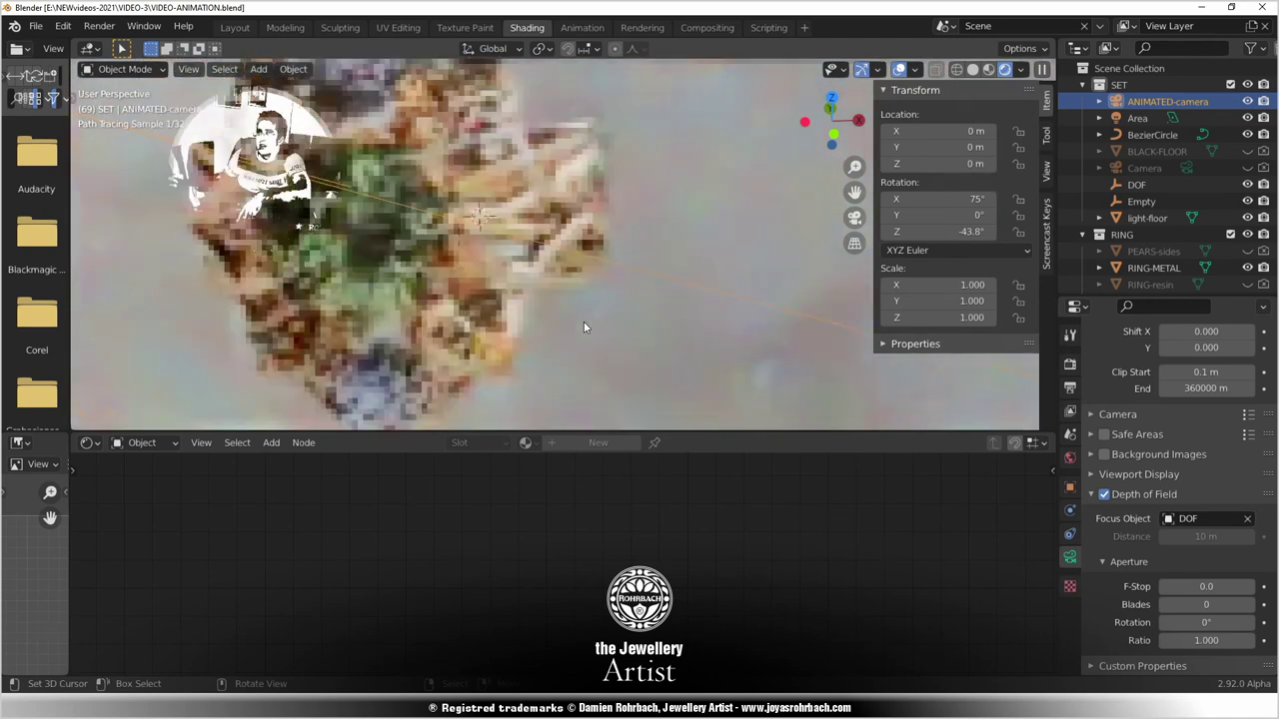
Select light-floor and show its Hue Saturation Value and Principled BSDF nodes in the Shader Editor.
click(635, 353)
scroll(700, 560, down, 2)
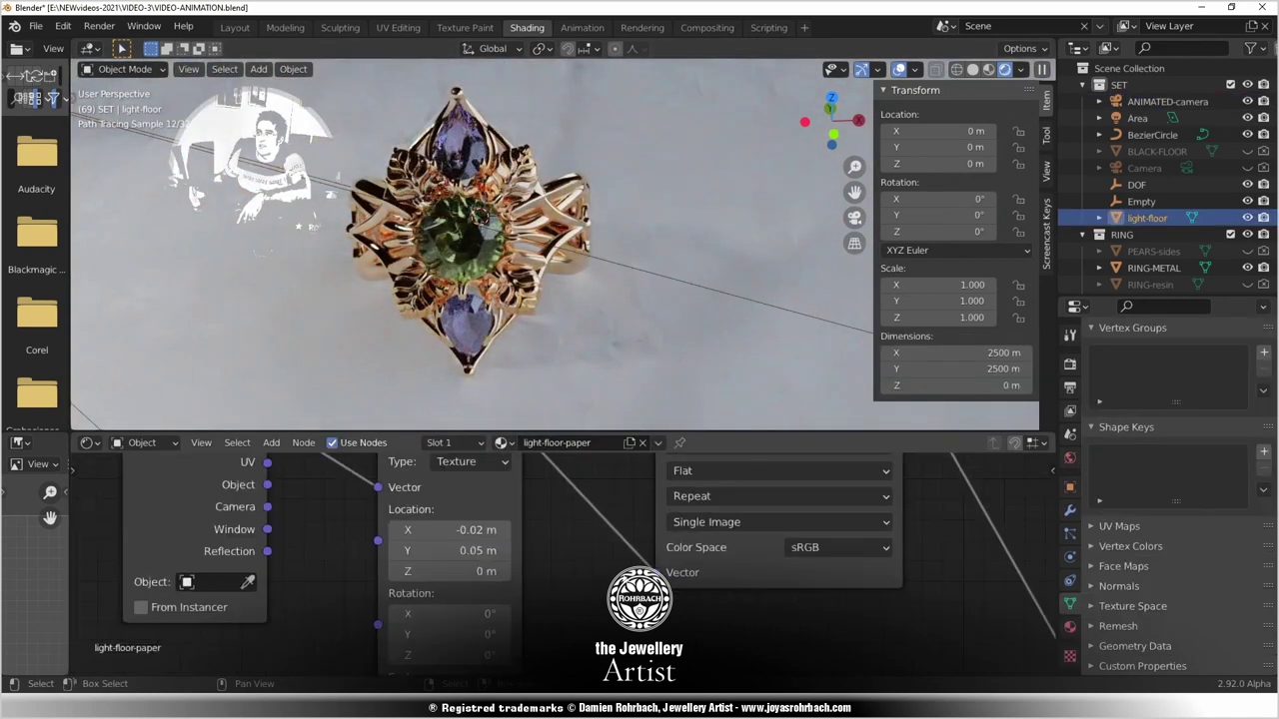
middle_drag(999, 559, 639, 500)
middle_drag(1039, 519, 871, 637)
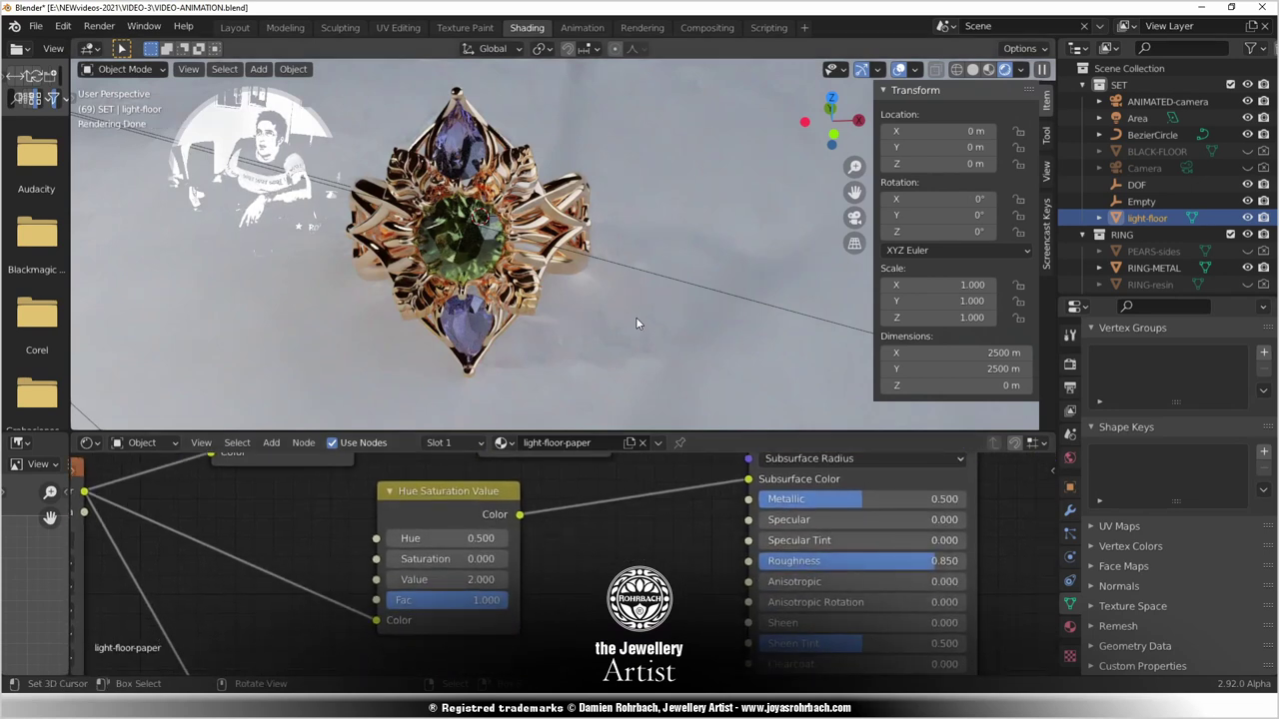
Switch to the Layout workspace and play the turntable animation.
click(234, 27)
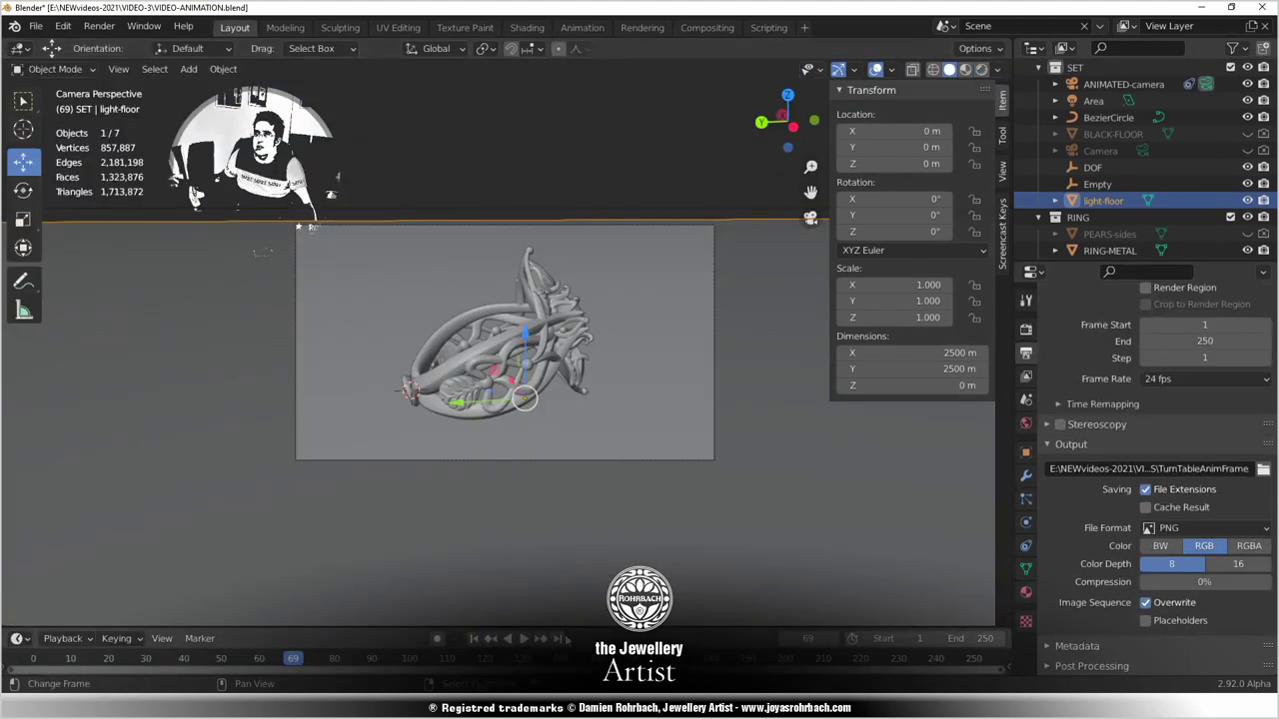
drag(276, 671, 268, 671)
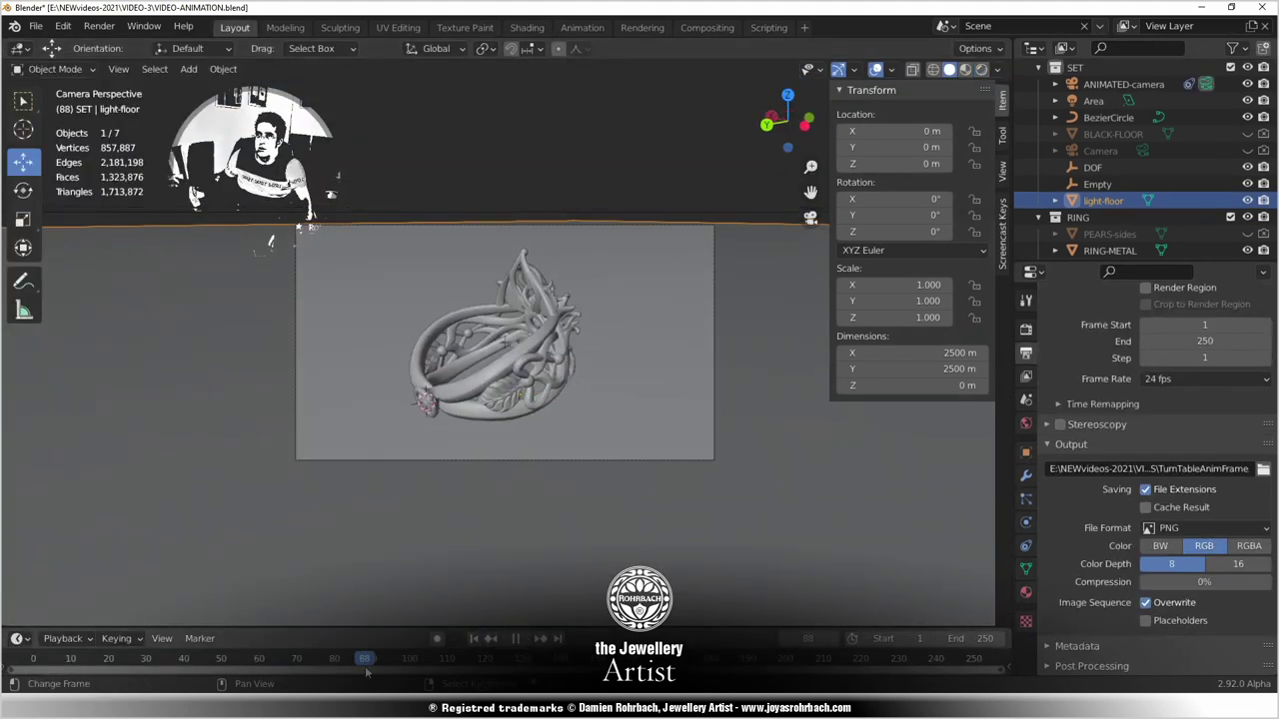
key(space)
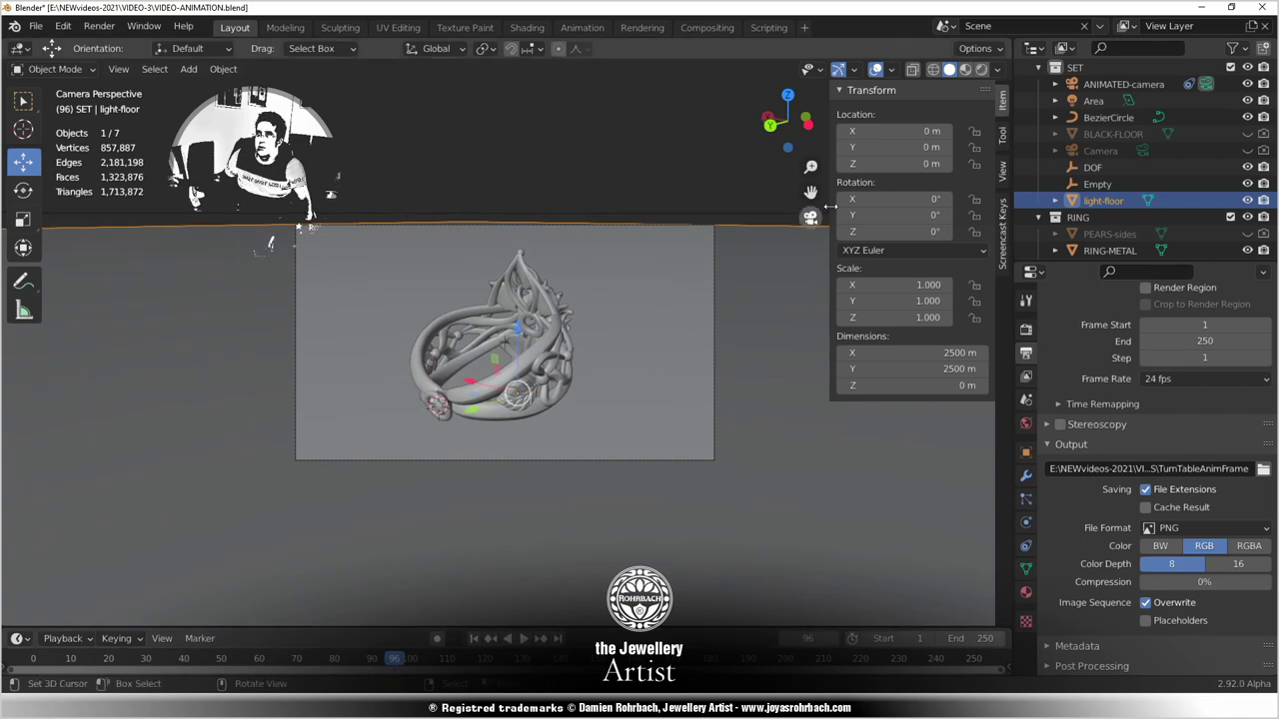
Preview the camera view in Rendered shading, fit the camera frame, then return to Solid.
click(981, 69)
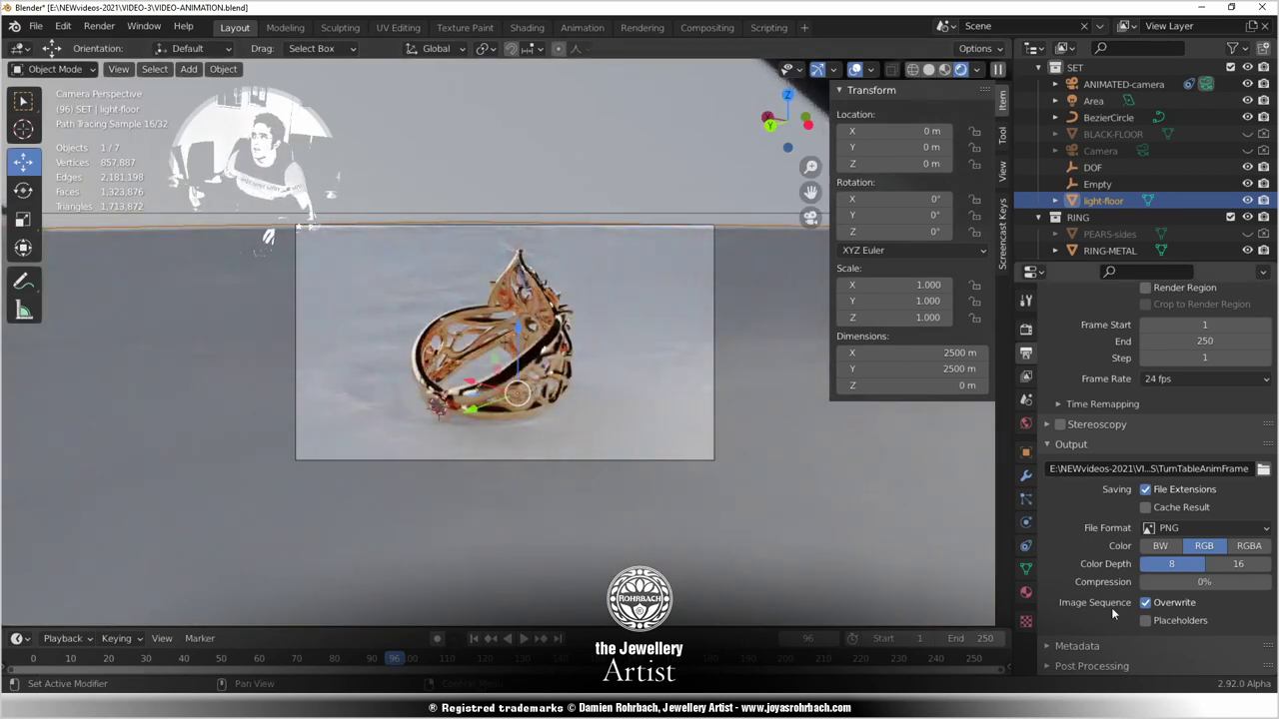
scroll(523, 401, up, 3)
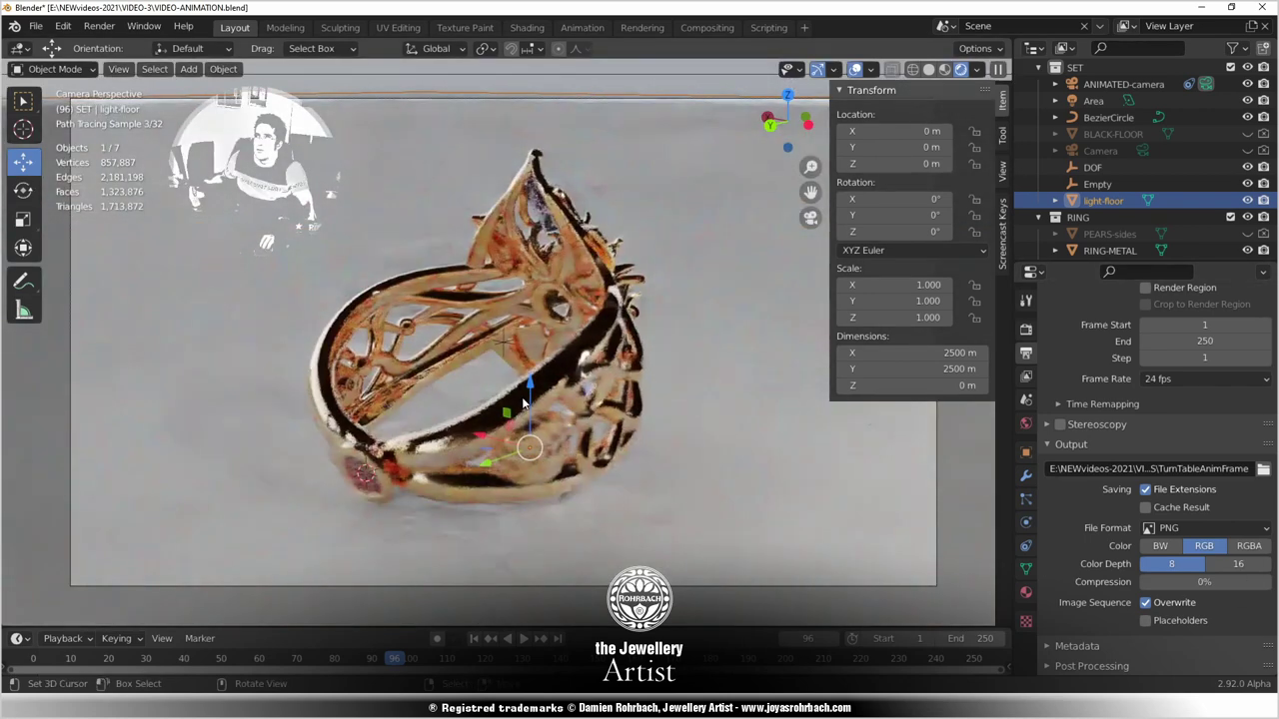
scroll(521, 402, up, 2)
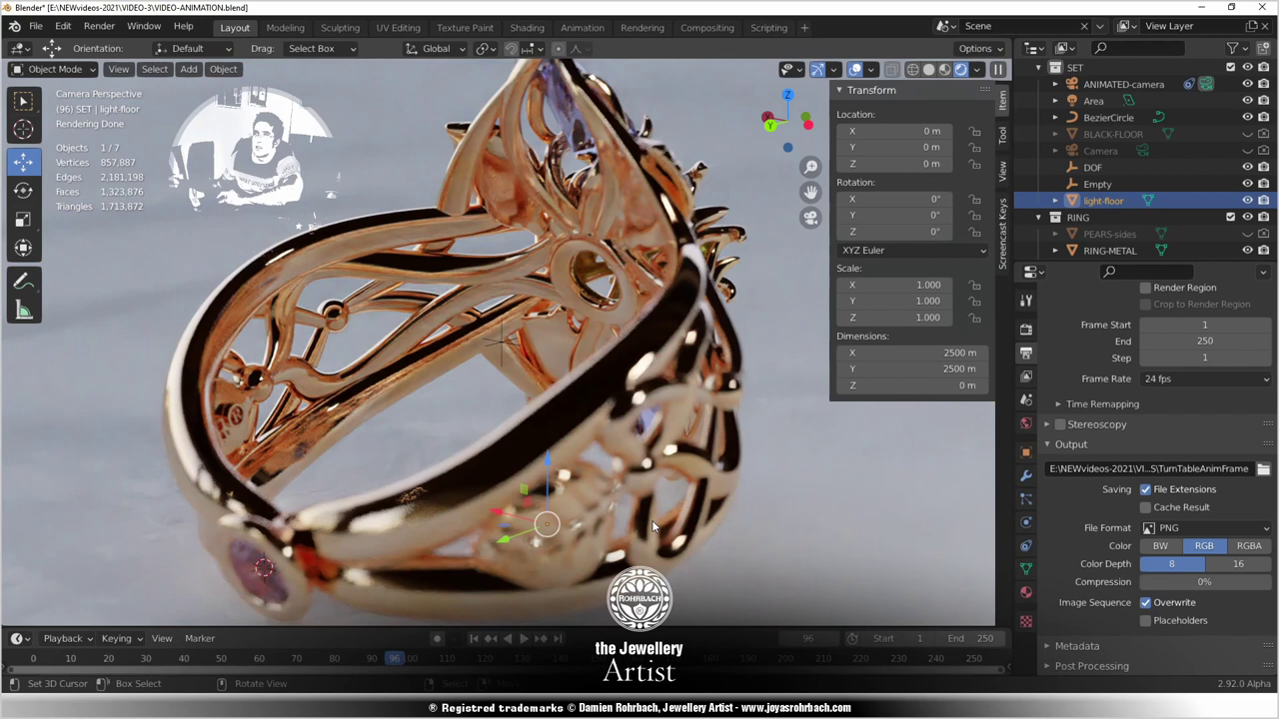
key(Home)
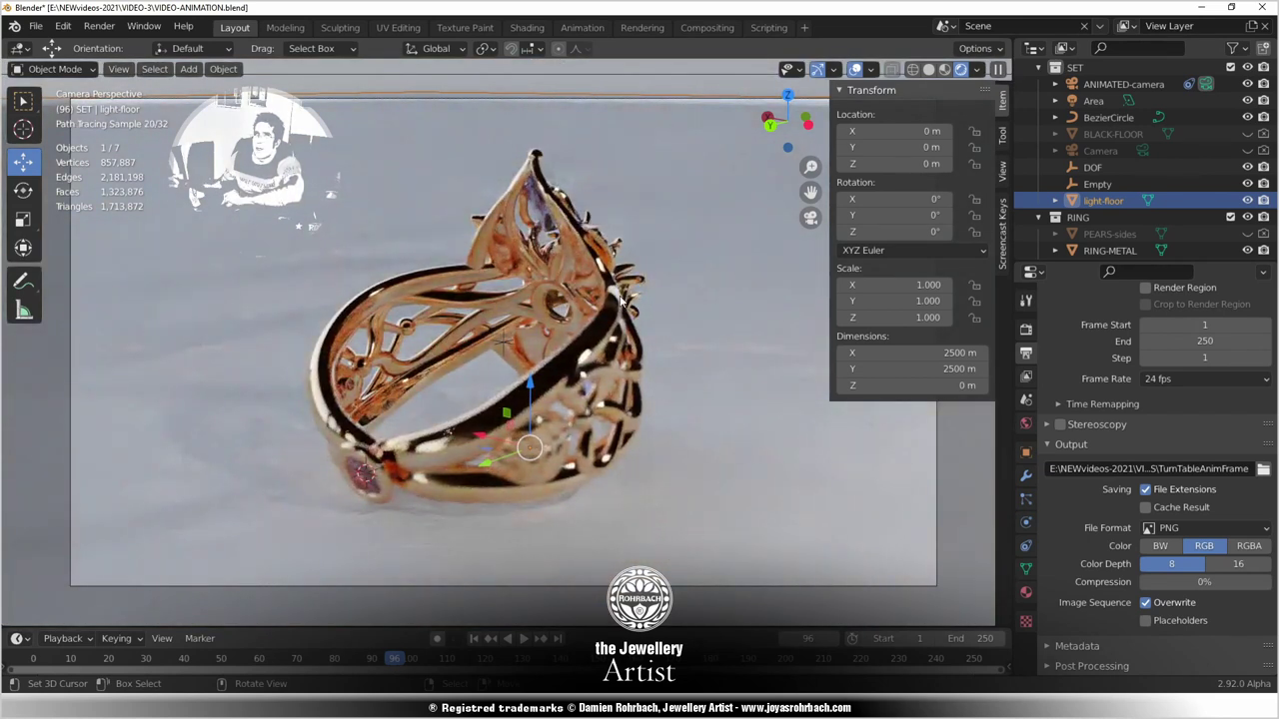
click(933, 69)
Extrude the light-floor plane up 68.203 m and scale the top face by 1.055.
scroll(490, 339, down, 3)
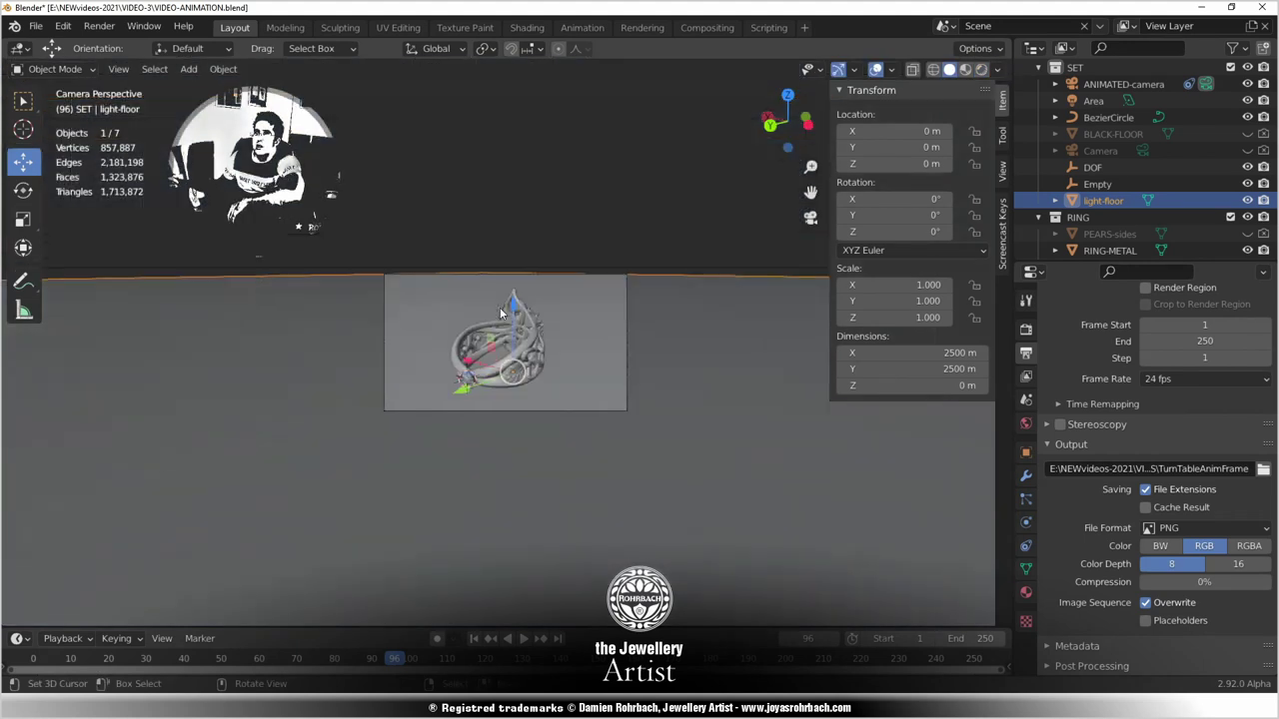
middle_drag(490, 339, 484, 373)
key(KP_Decimal)
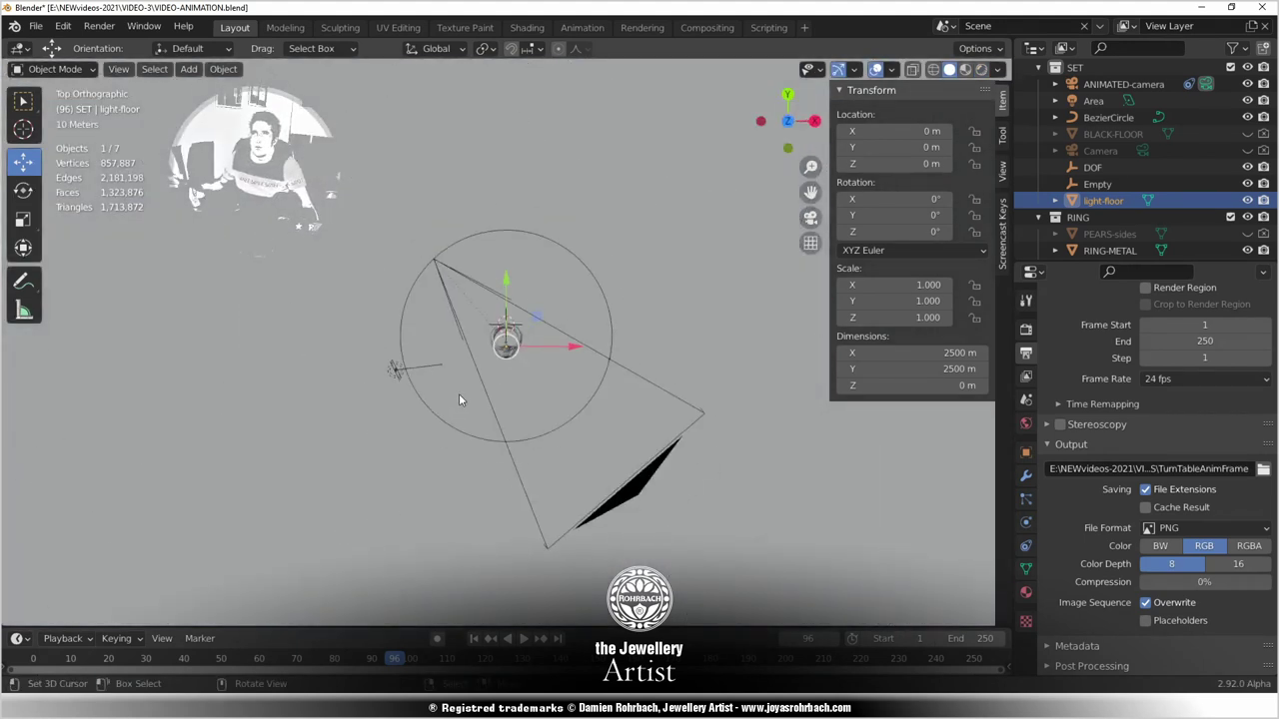
key(Tab)
middle_drag(462, 394, 469, 375)
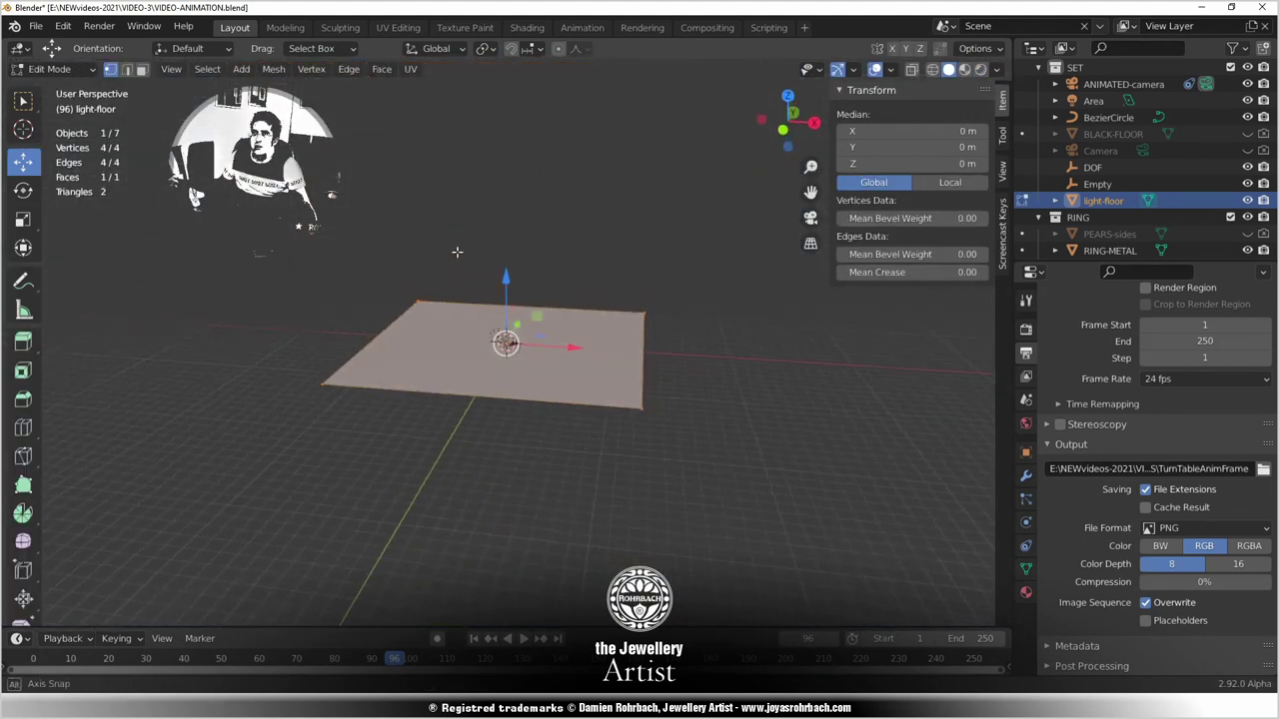
scroll(469, 376, up, 3)
key(e)
right_click(575, 326)
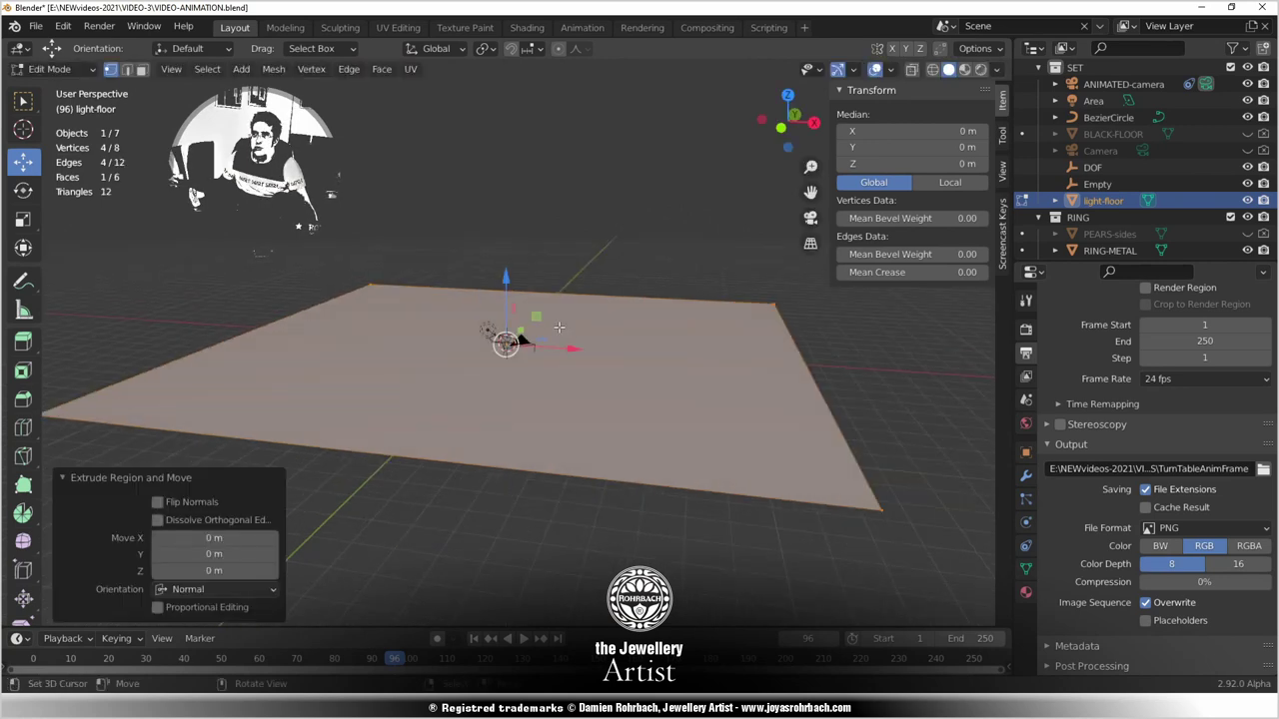
drag(510, 269, 510, 232)
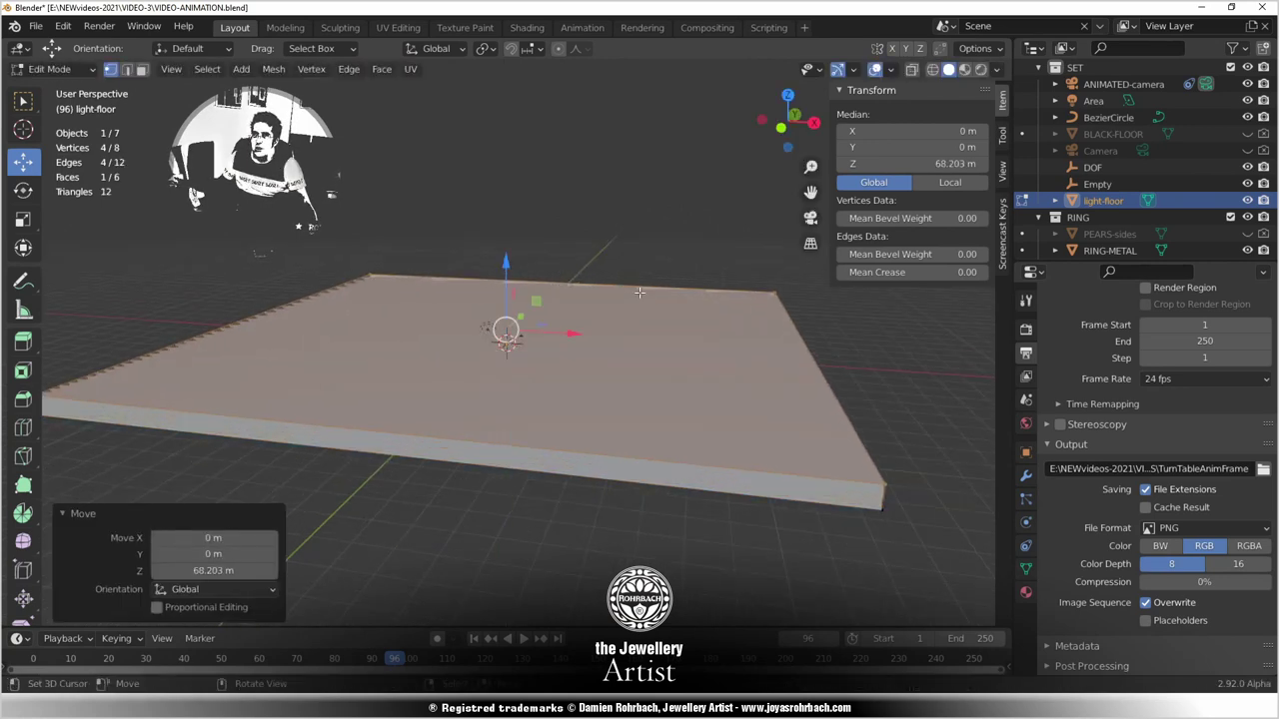
key(s)
click(721, 290)
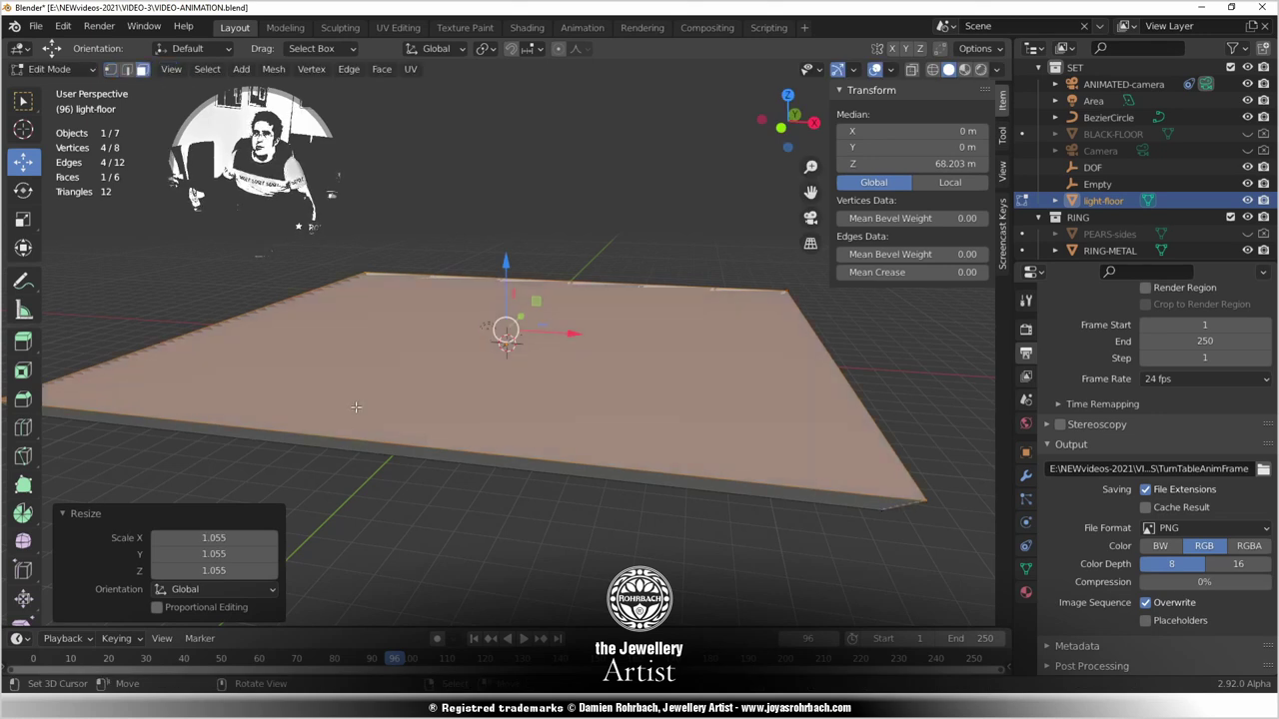
Delete only the top face so the tray is open-topped.
key(x)
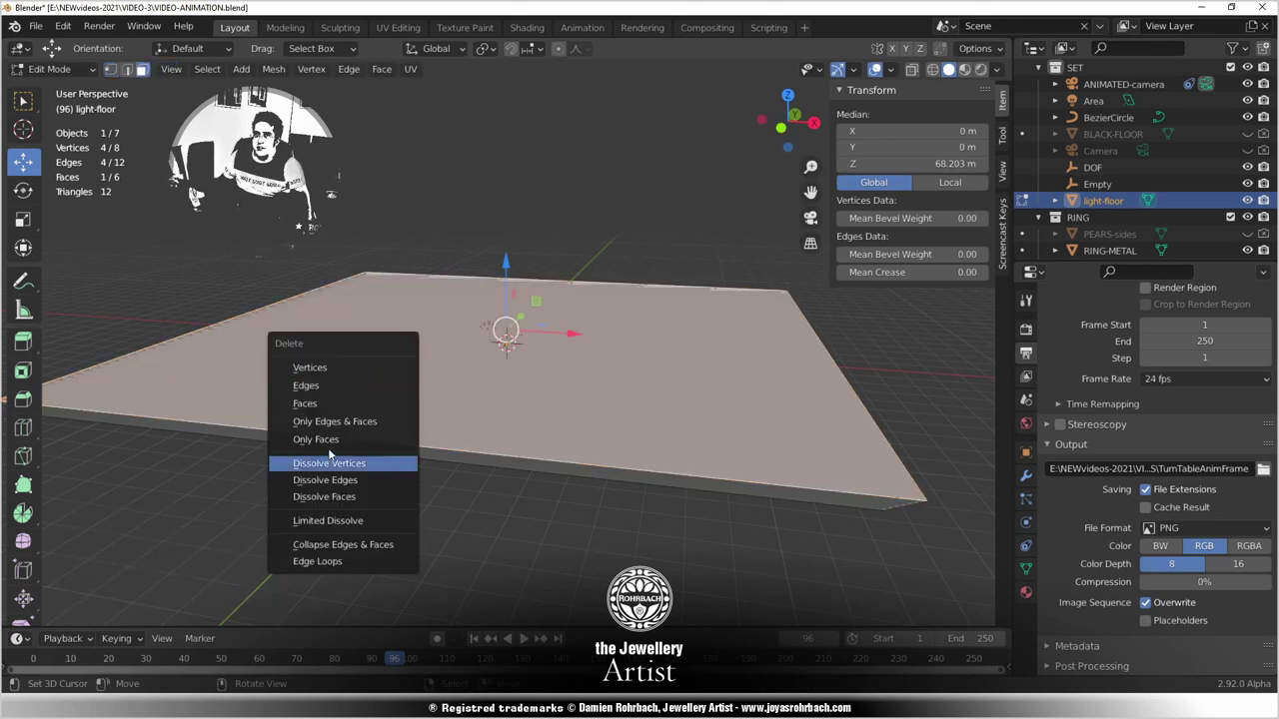
click(328, 439)
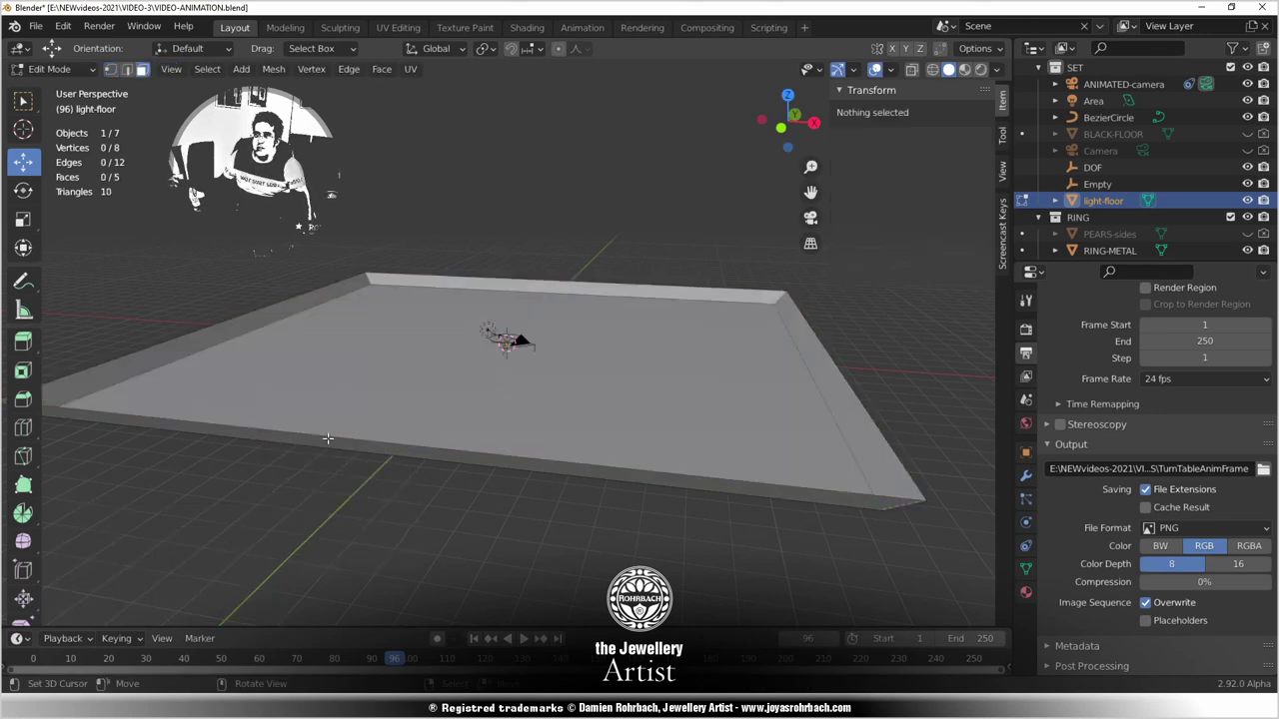
middle_drag(440, 336, 440, 357)
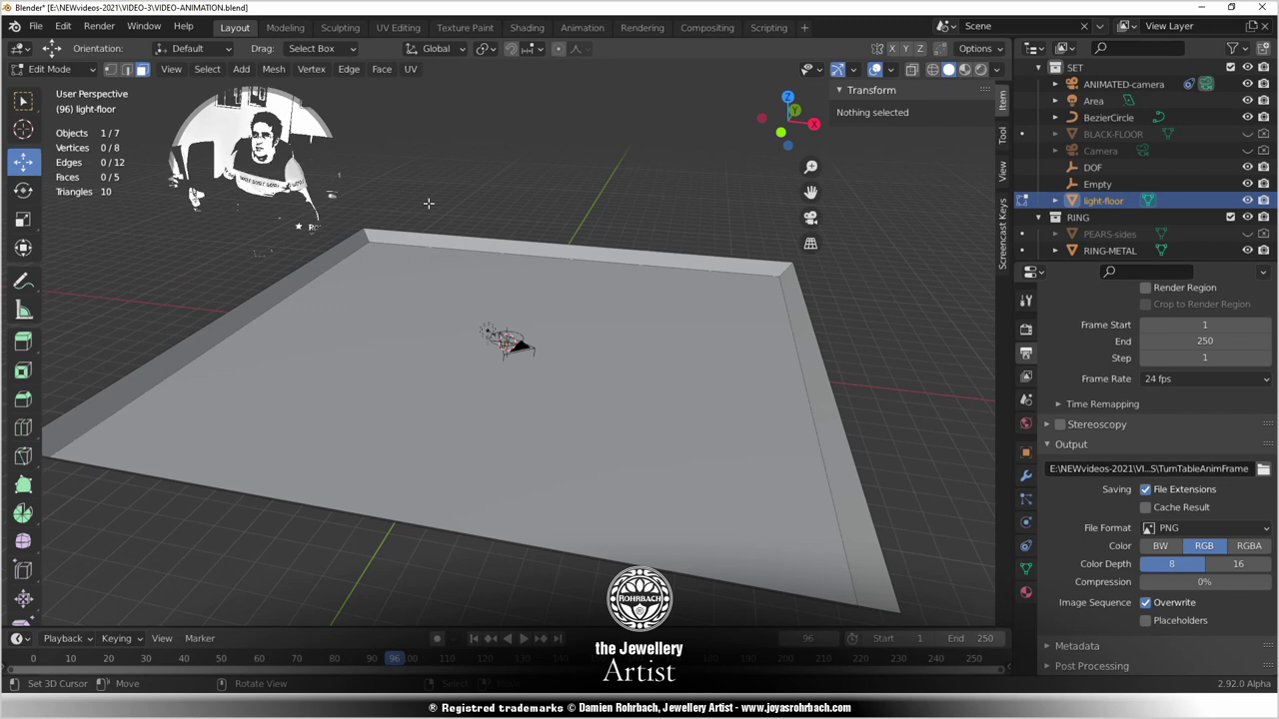
Preview the tray rendered through the camera, try lowering the floor and undo, then return to Solid.
key(KP_0)
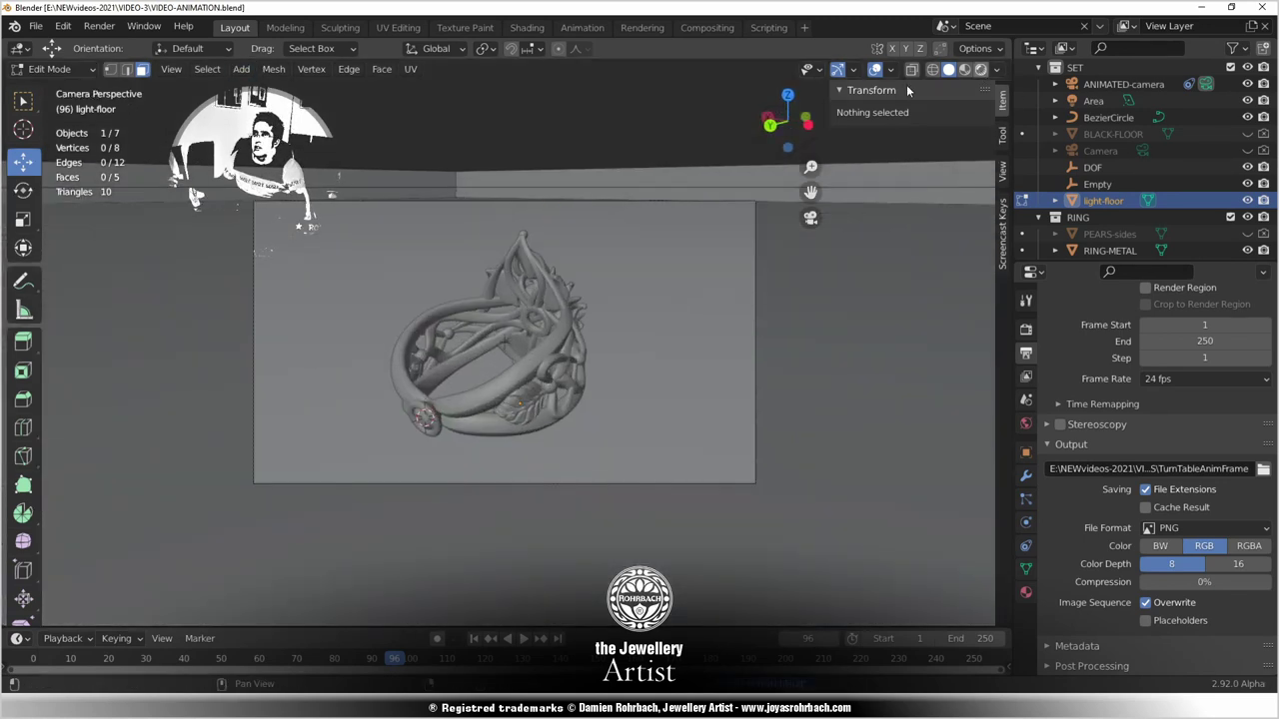
click(980, 69)
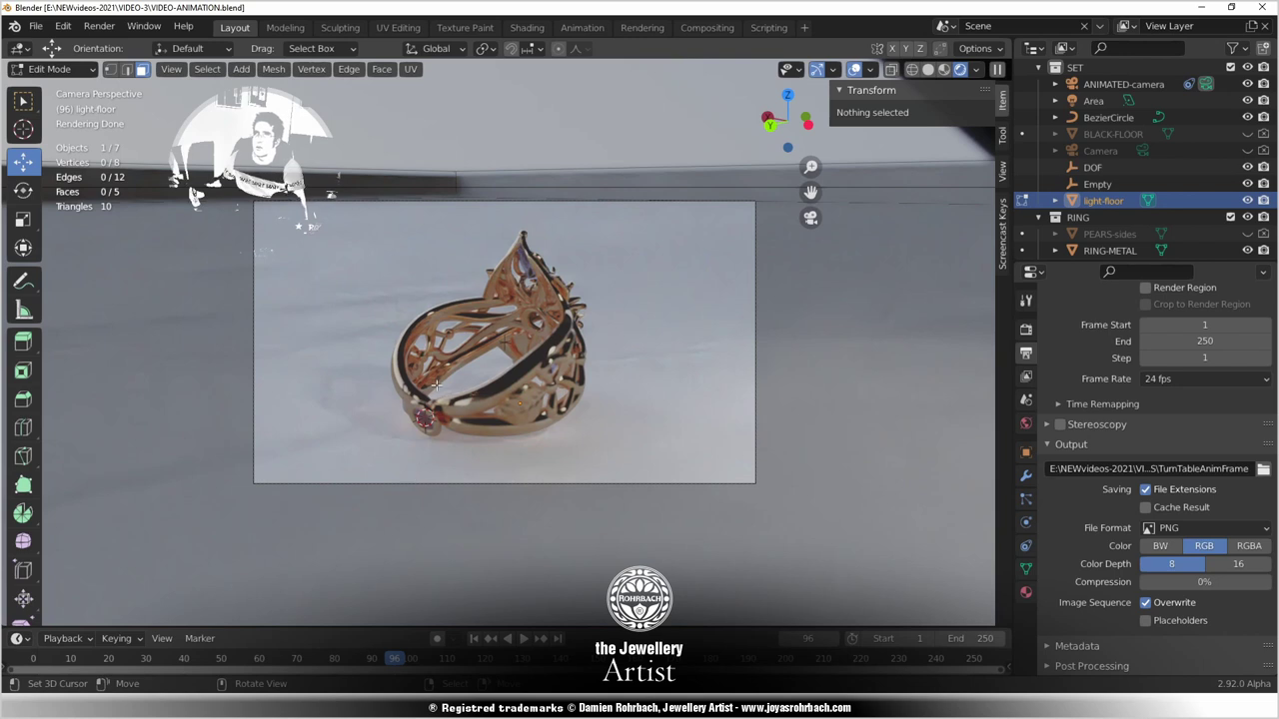
key(Tab)
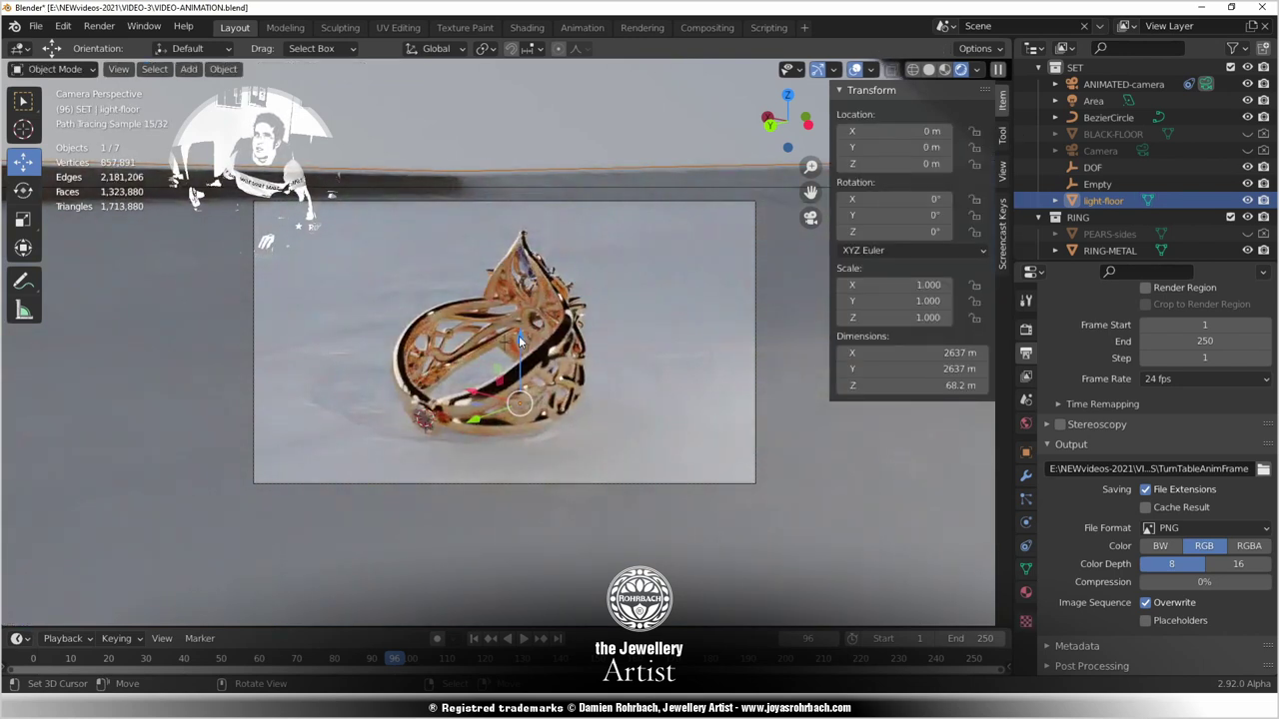
drag(516, 335, 516, 376)
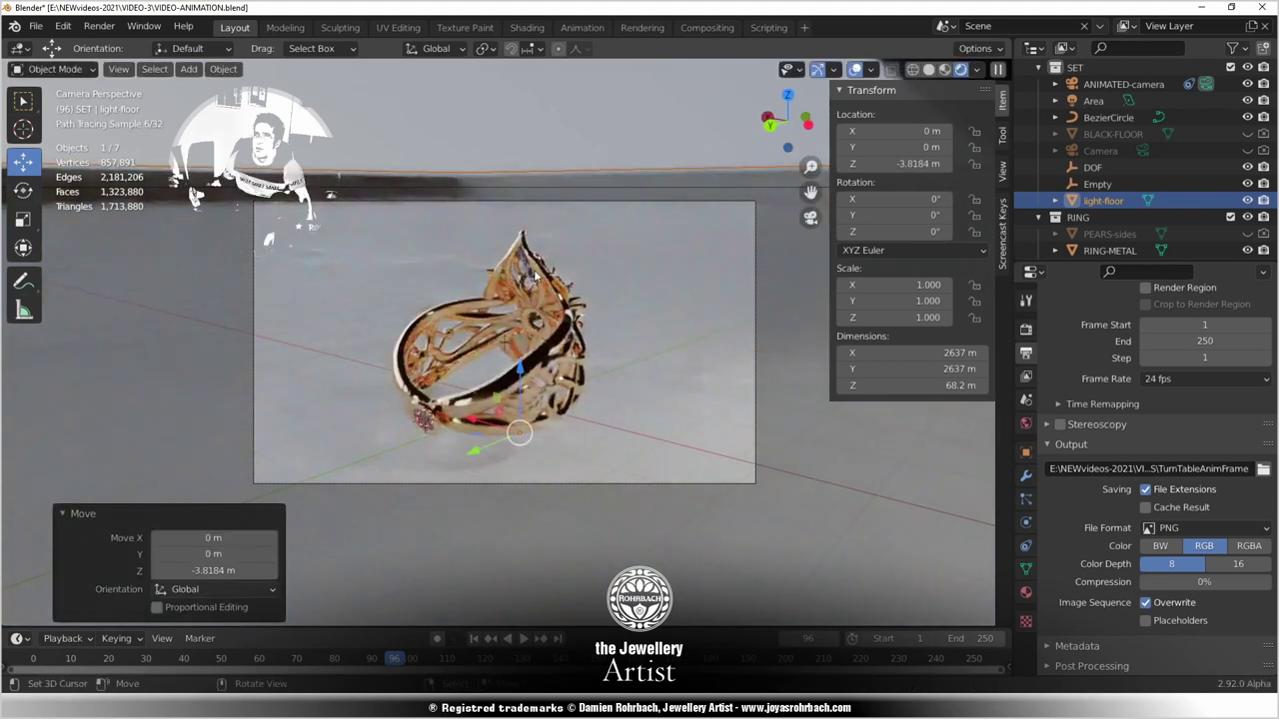
key(ctrl+z)
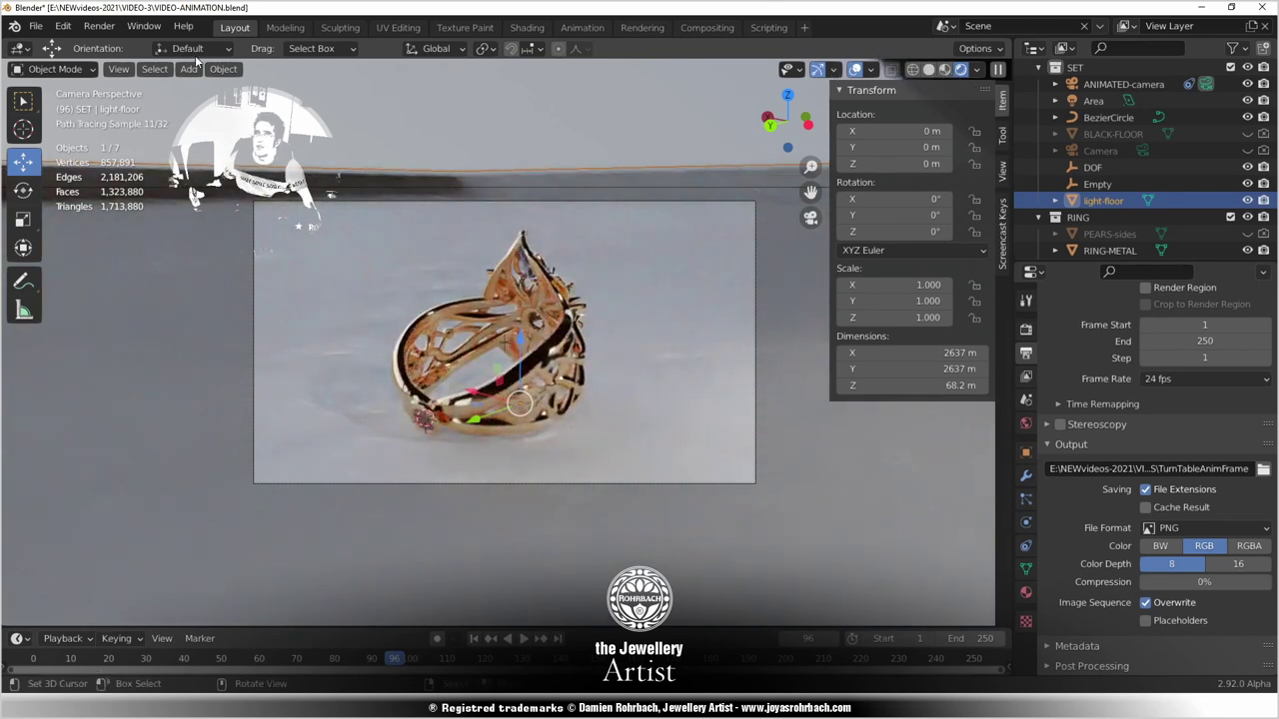
click(927, 68)
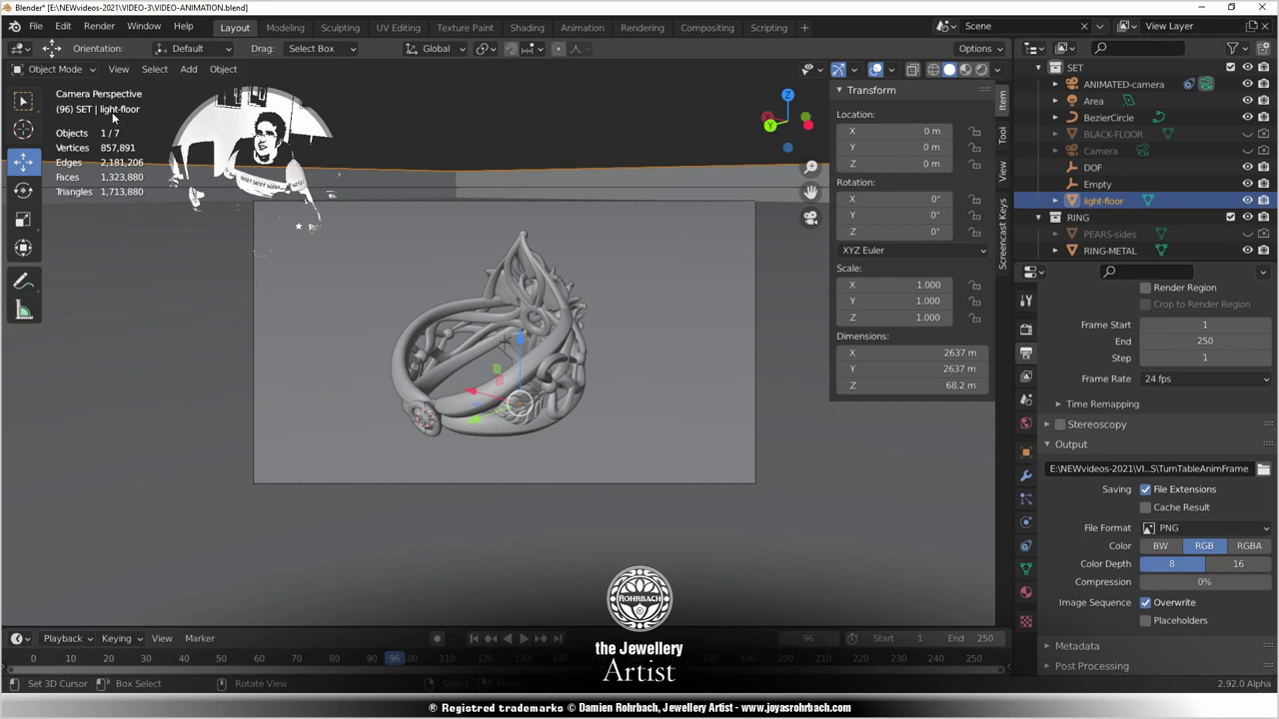
Box-select the tray's top rim vertices in side view and move them down 60.12 m to Z 8.082 m.
key(Tab)
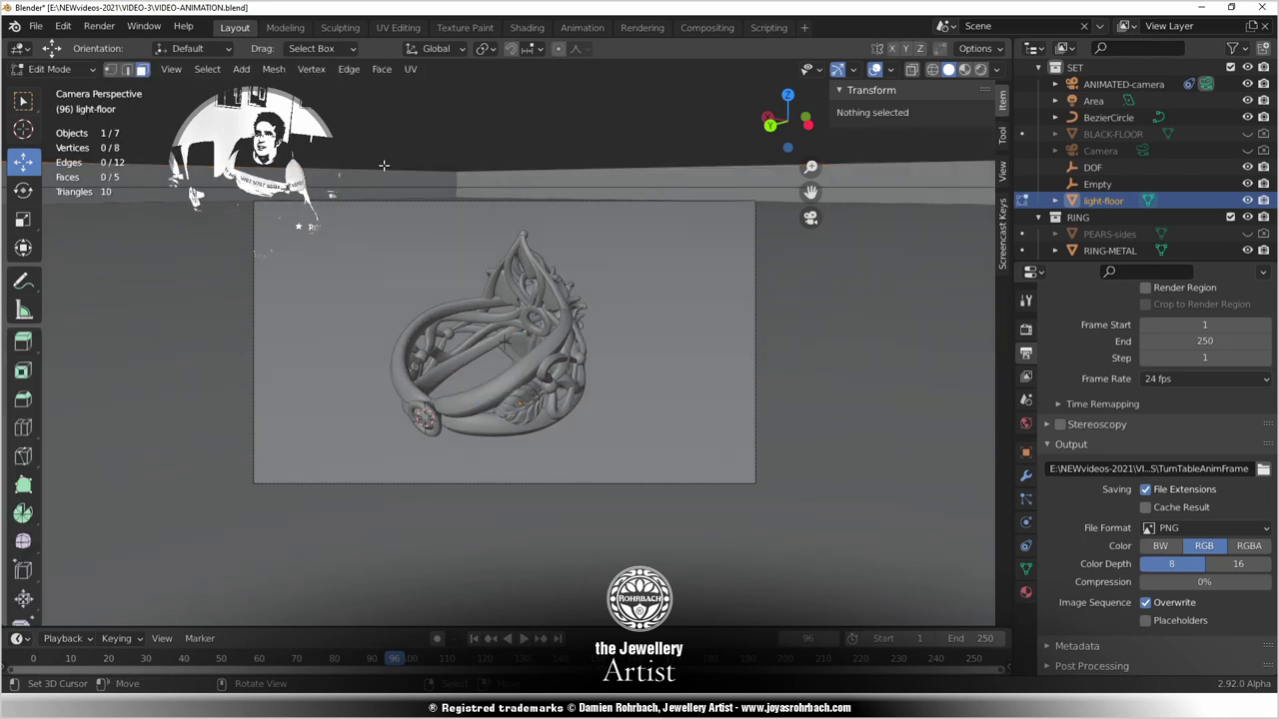
click(112, 69)
scroll(405, 183, down, 3)
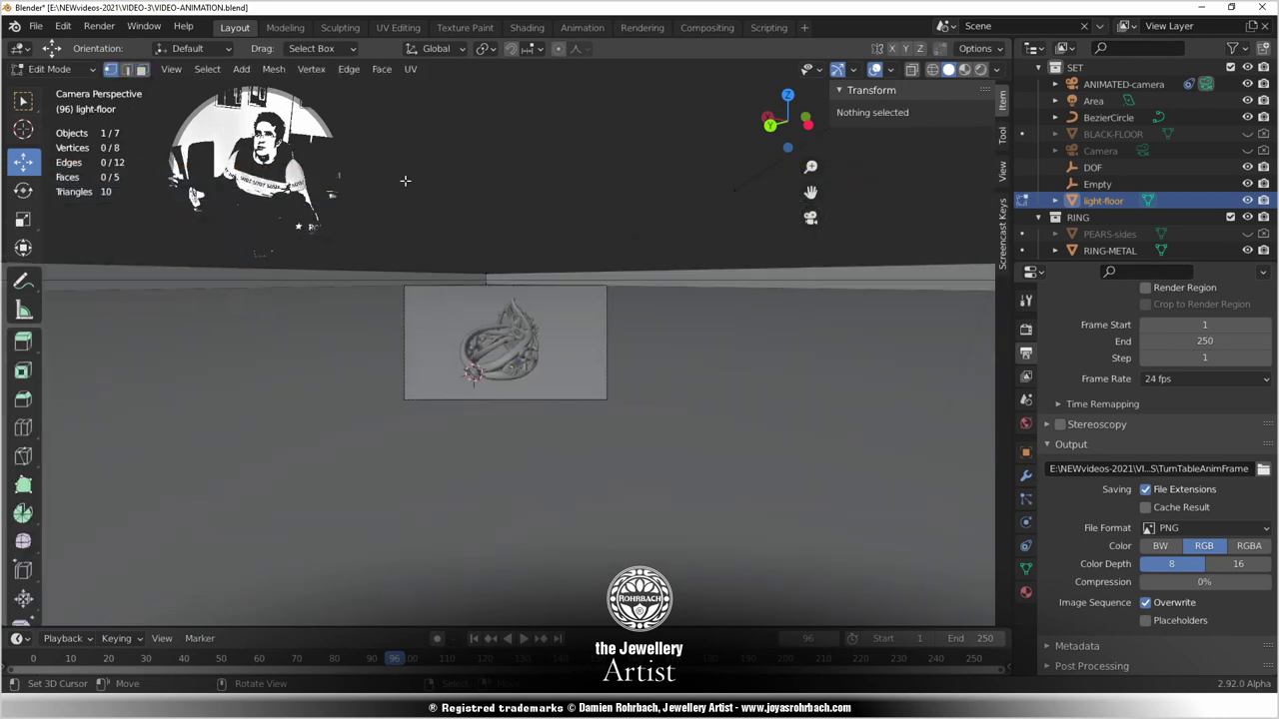
key(KP_3)
scroll(414, 310, up, 3)
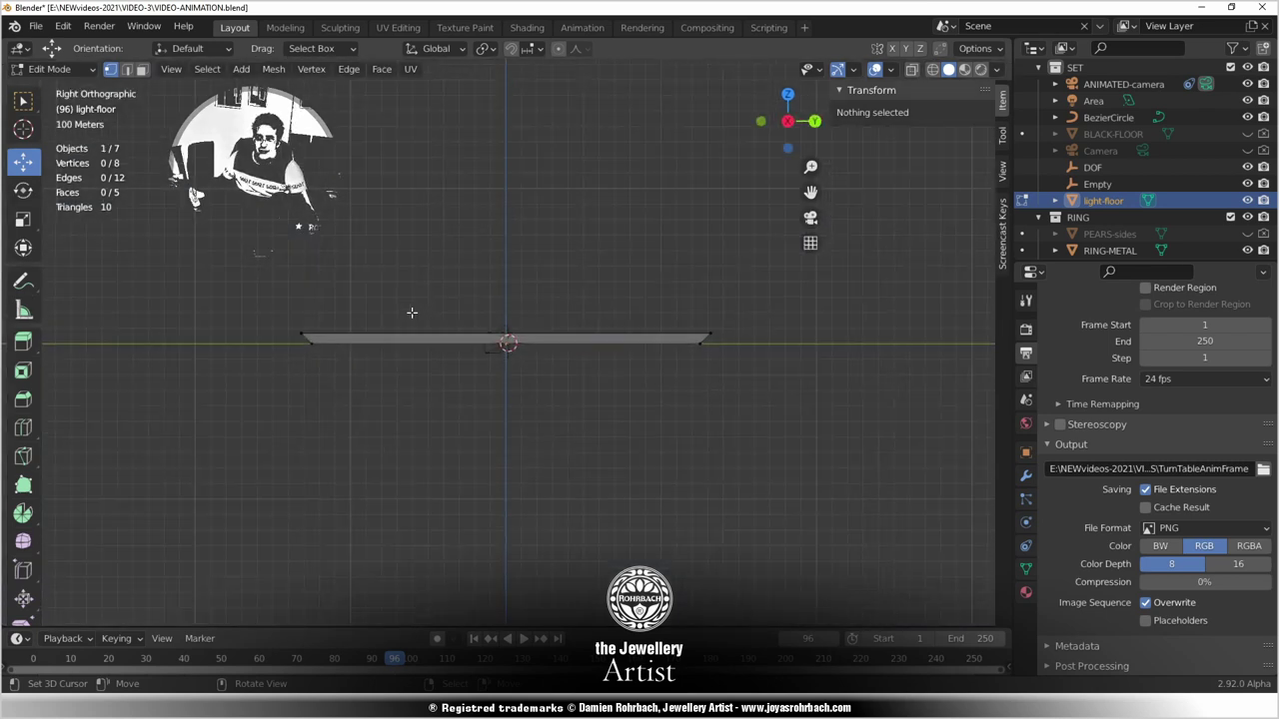
drag(256, 270, 748, 331)
scroll(634, 277, up, 2)
scroll(514, 277, up, 8)
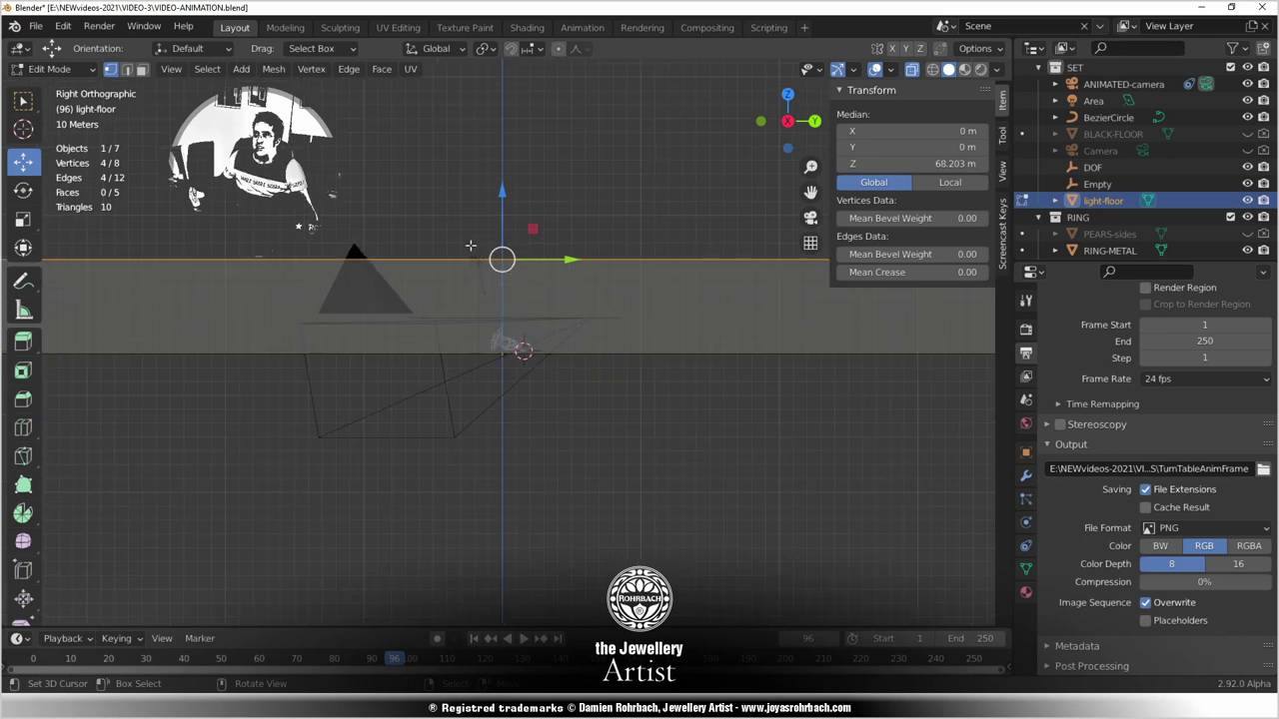
drag(500, 191, 514, 274)
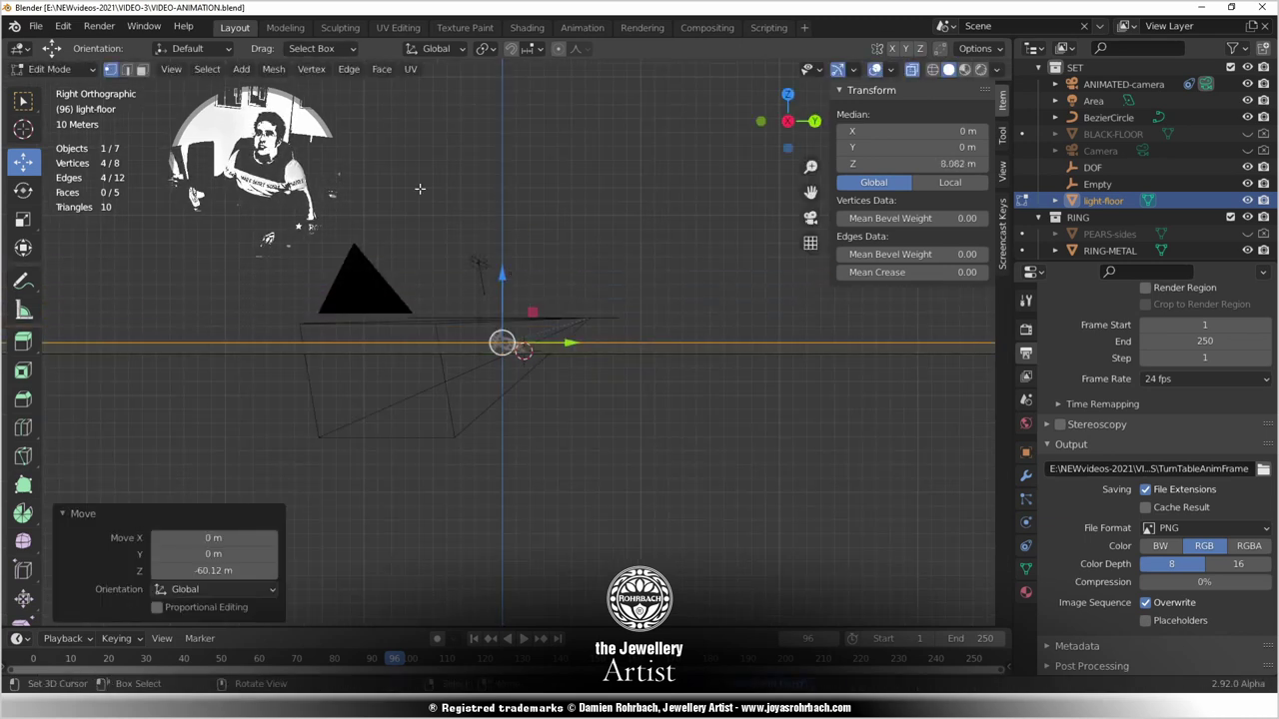
key(KP_0)
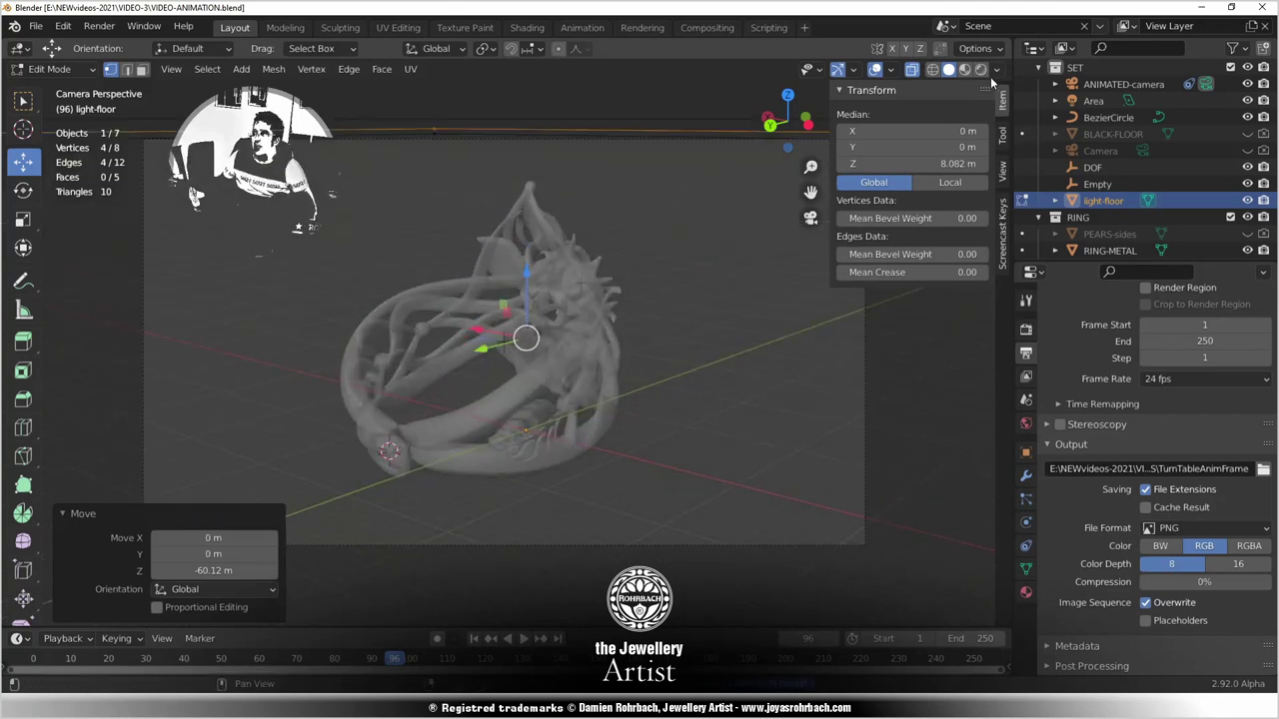
Preview the shallow tray in Rendered shading with the sidebar hidden, then leave Edit Mode.
click(981, 70)
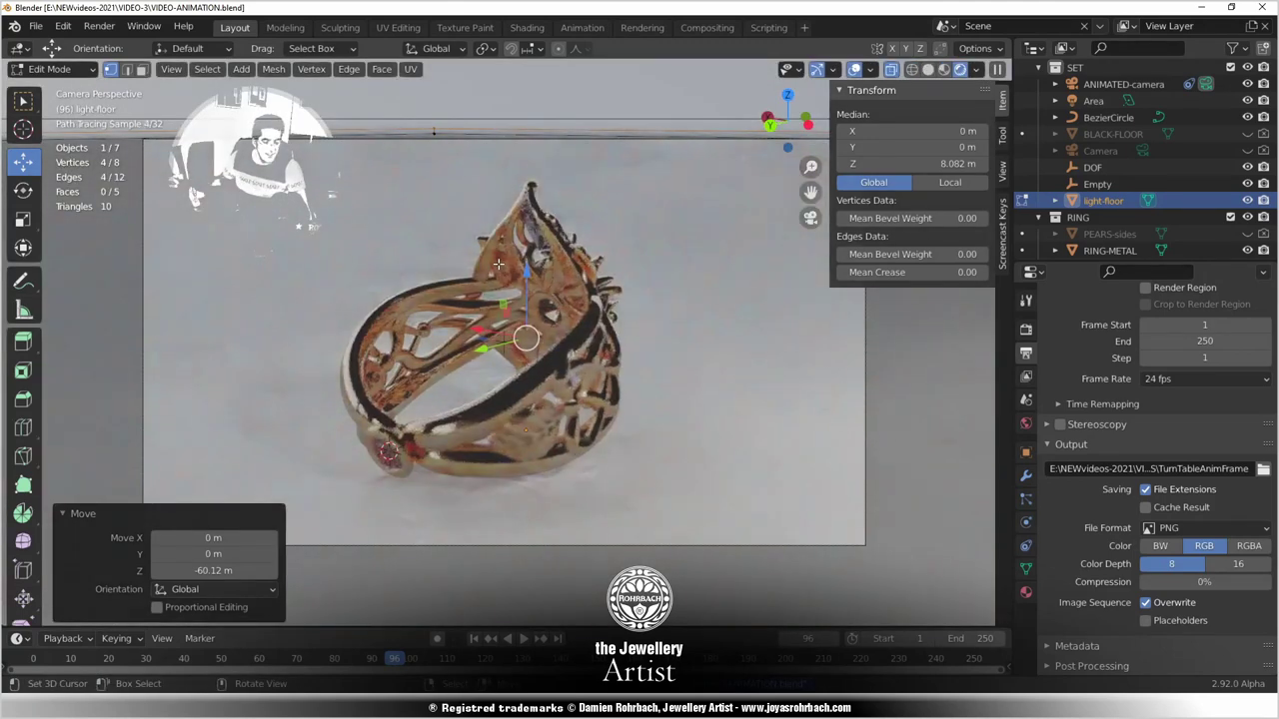
key(n)
scroll(590, 312, up, 3)
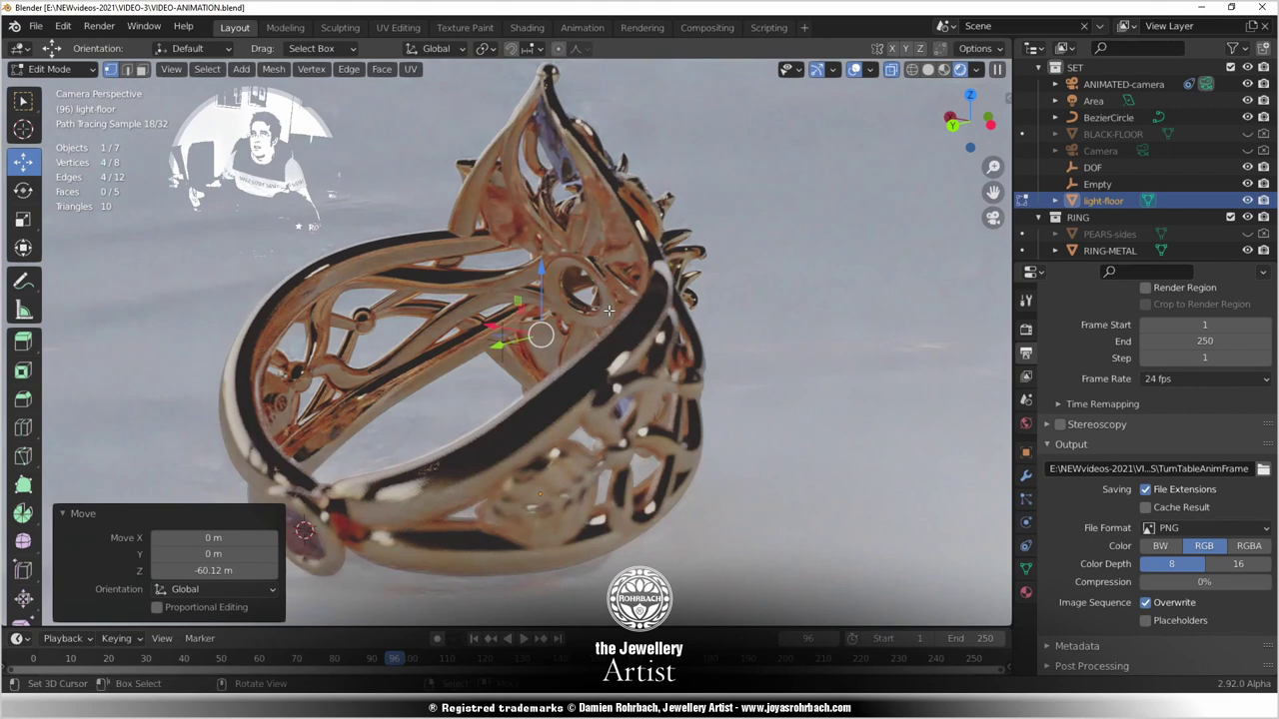
scroll(607, 310, down, 3)
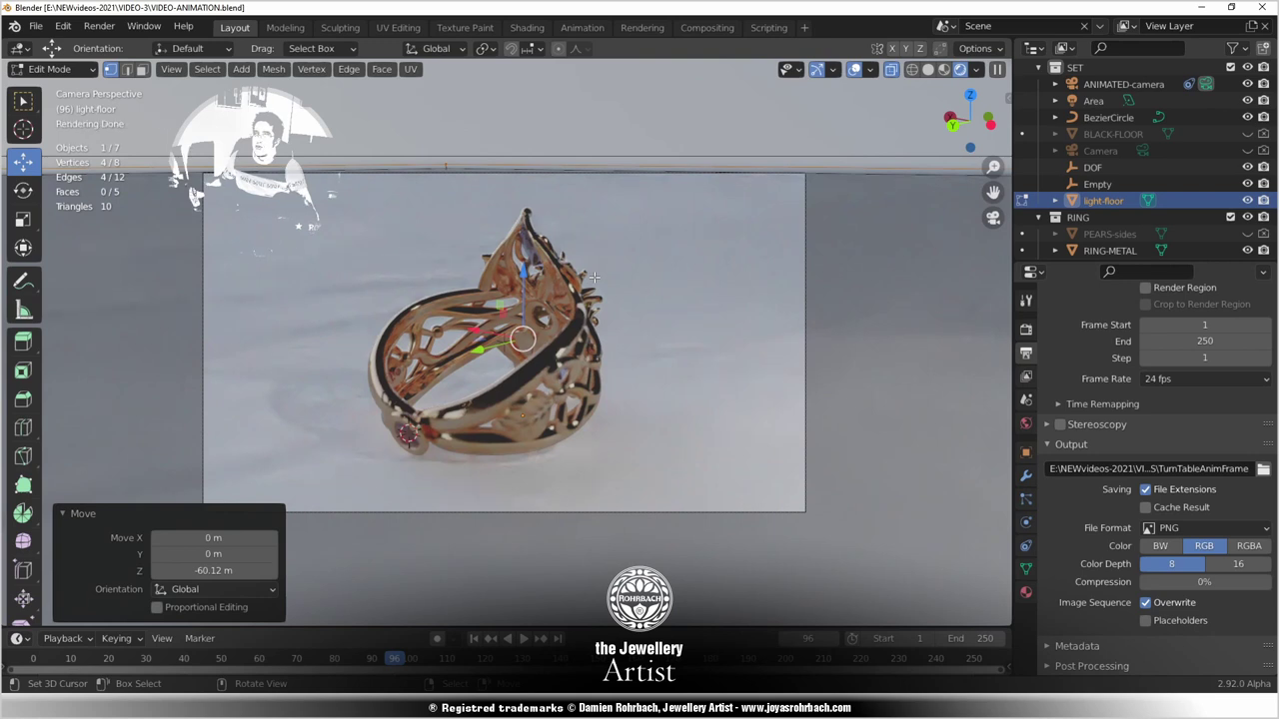
key(Tab)
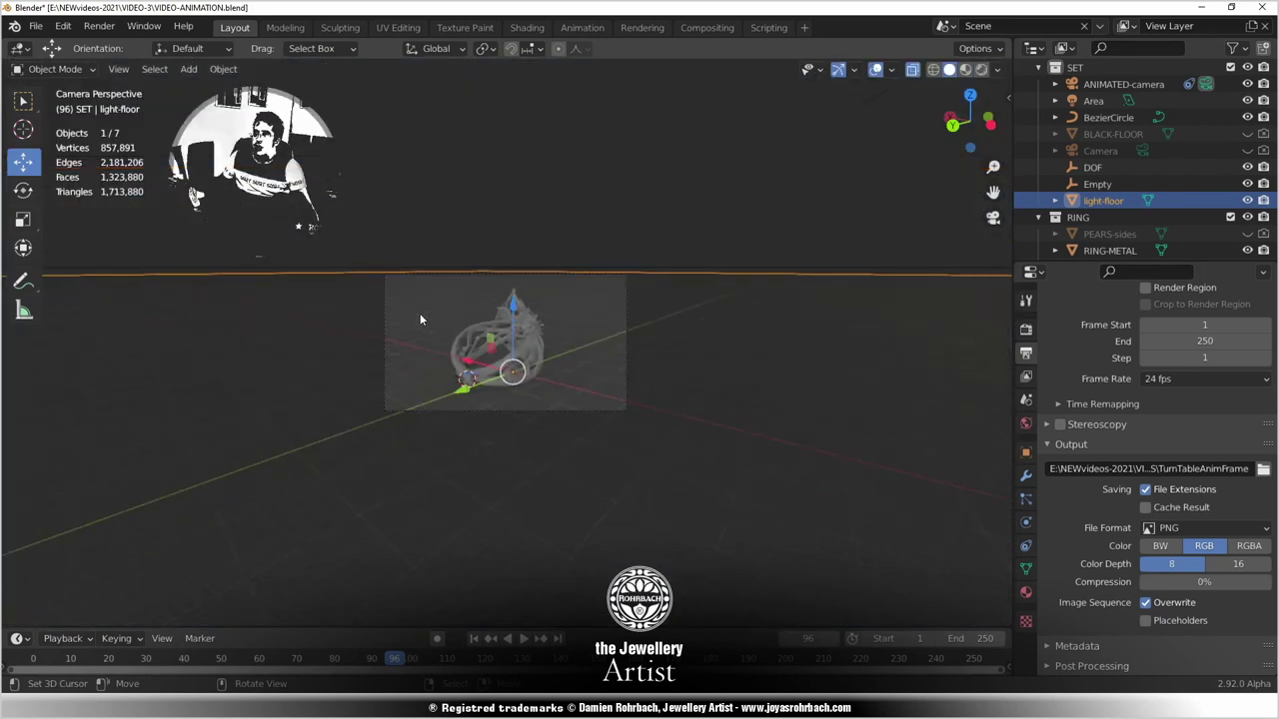
Delete the selected rim vertices so light-floor is a flat plane again.
key(Tab)
middle_drag(419, 320, 537, 322)
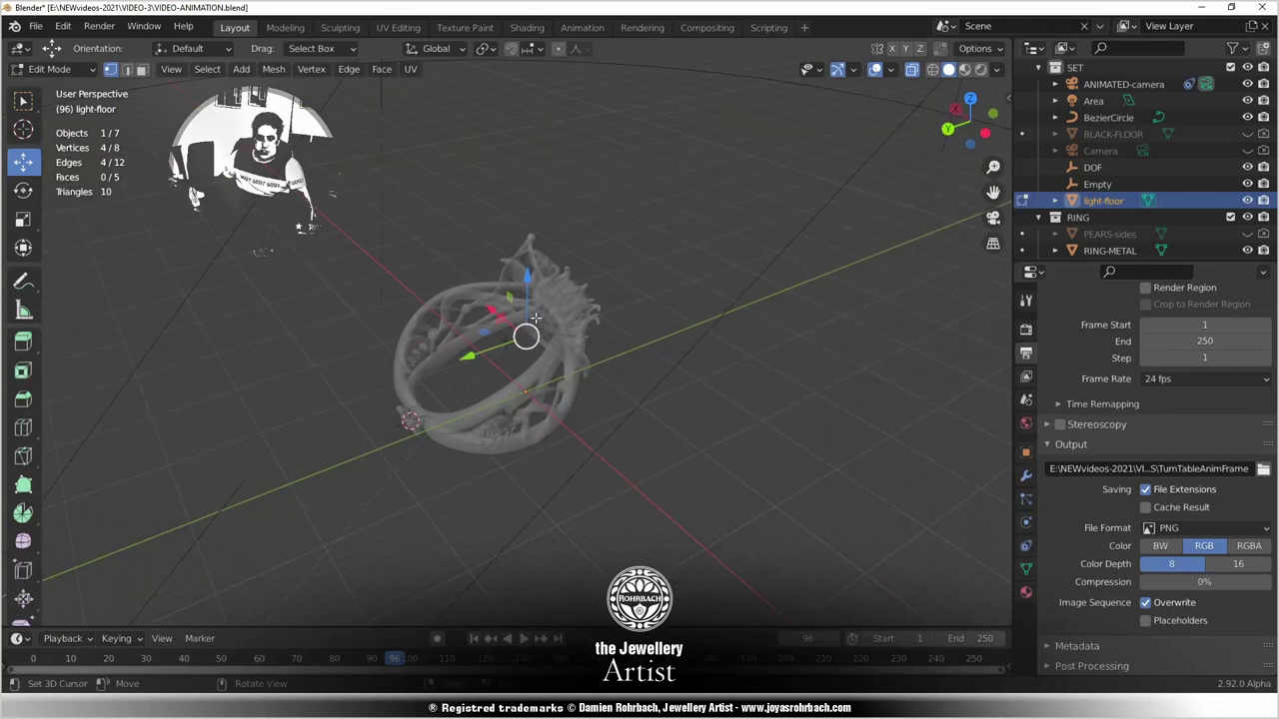
key(x)
click(537, 320)
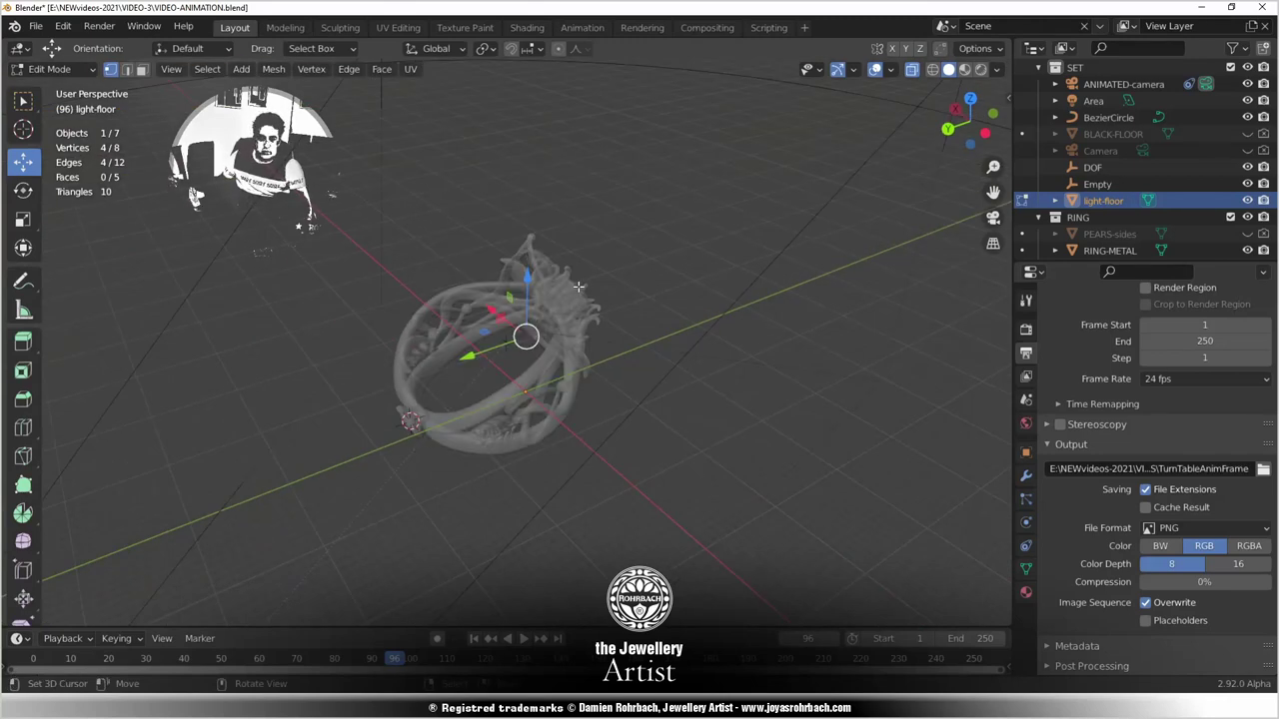
middle_drag(578, 287, 575, 250)
key(x)
click(585, 177)
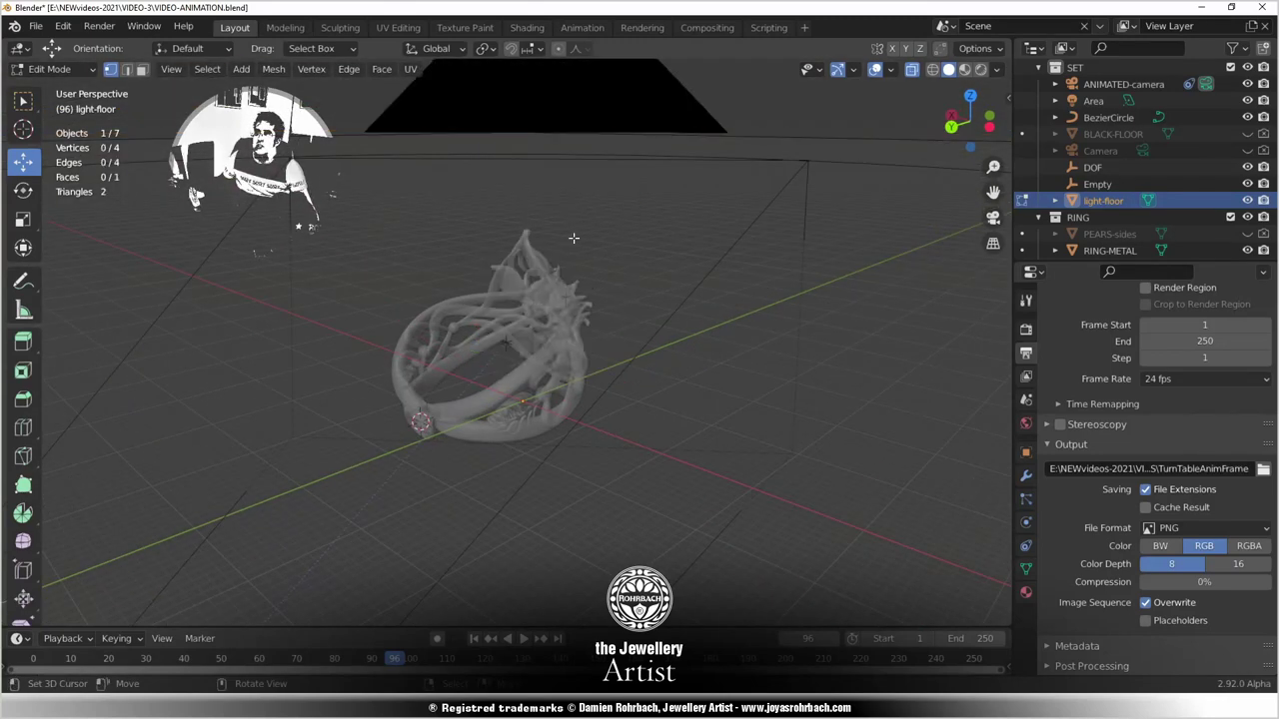
key(Tab)
View the flat floor through the scene camera in Rendered shading.
scroll(636, 319, down, 4)
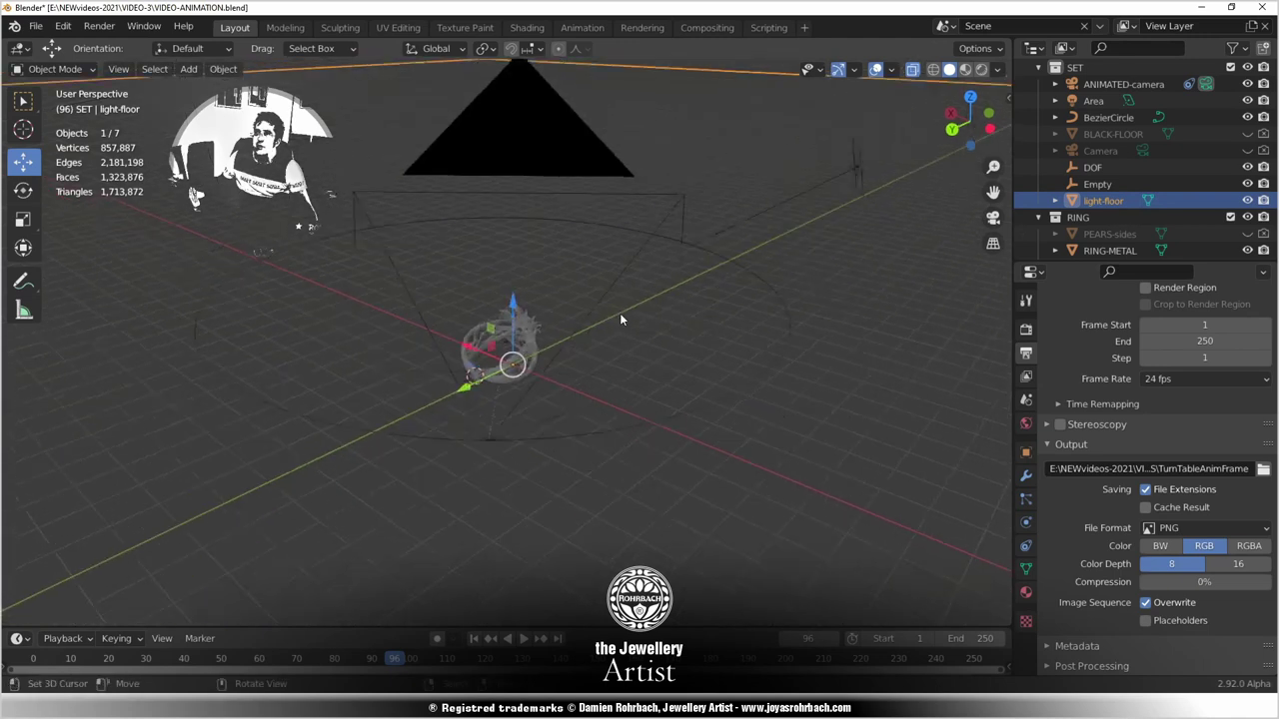
scroll(620, 318, down, 2)
scroll(620, 317, up, 3)
key(KP_0)
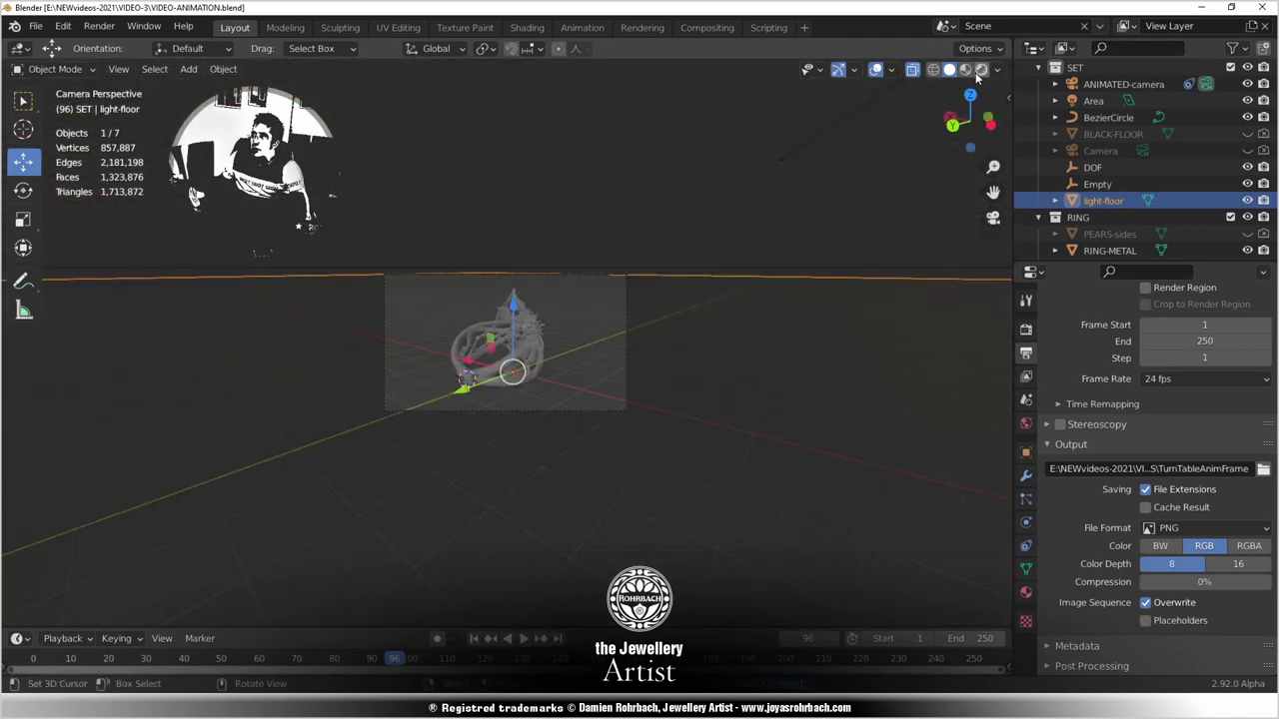
click(981, 70)
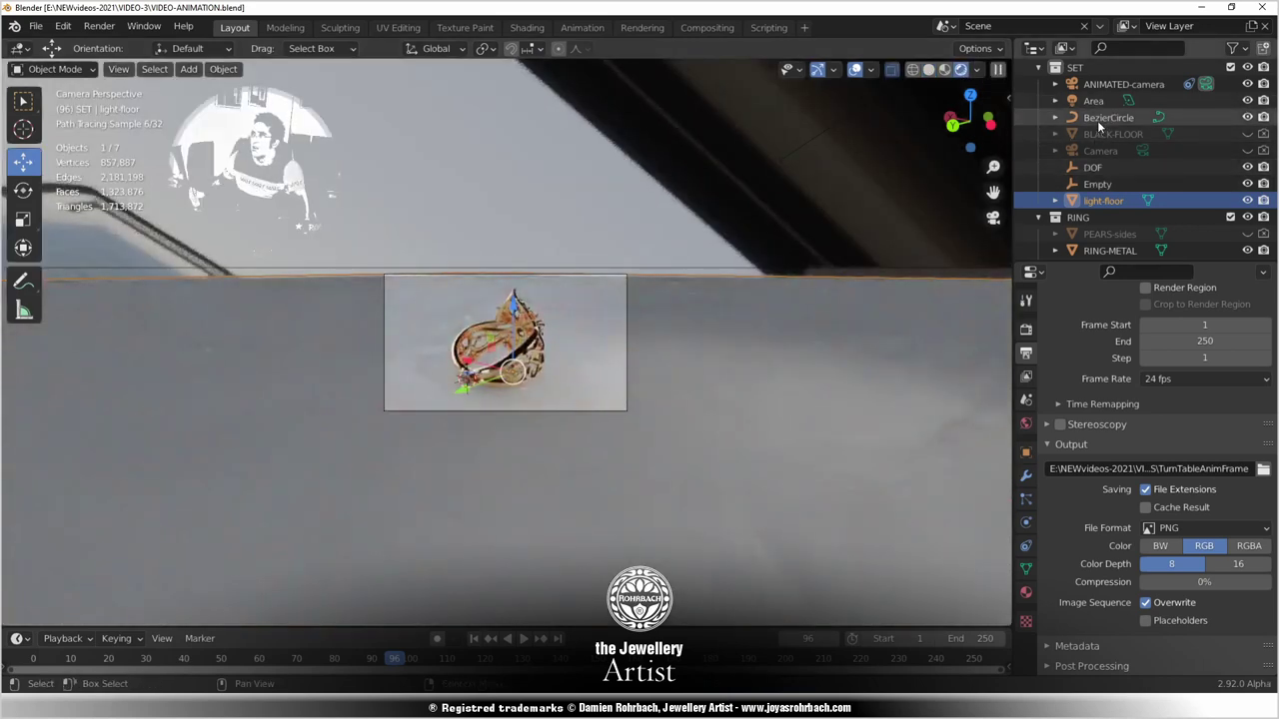
Move the BezierCircle up about 1.79 m.
click(1103, 119)
scroll(481, 240, up, 3)
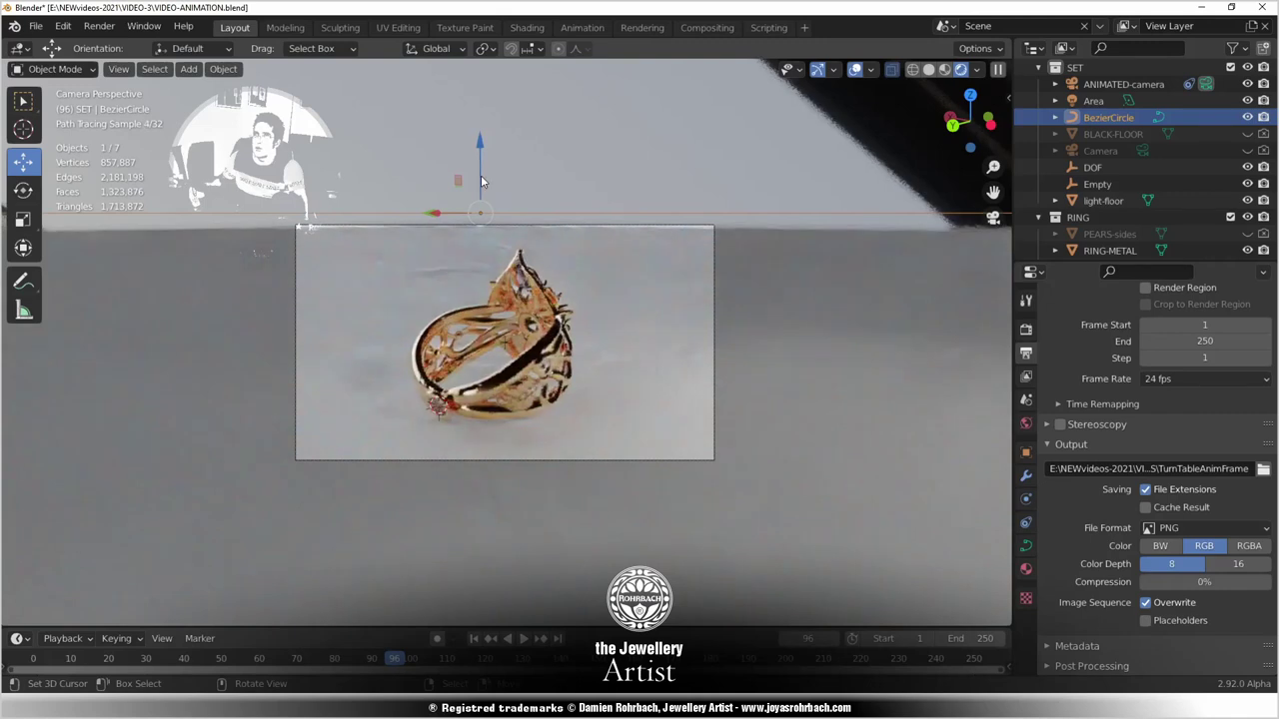
key(g)
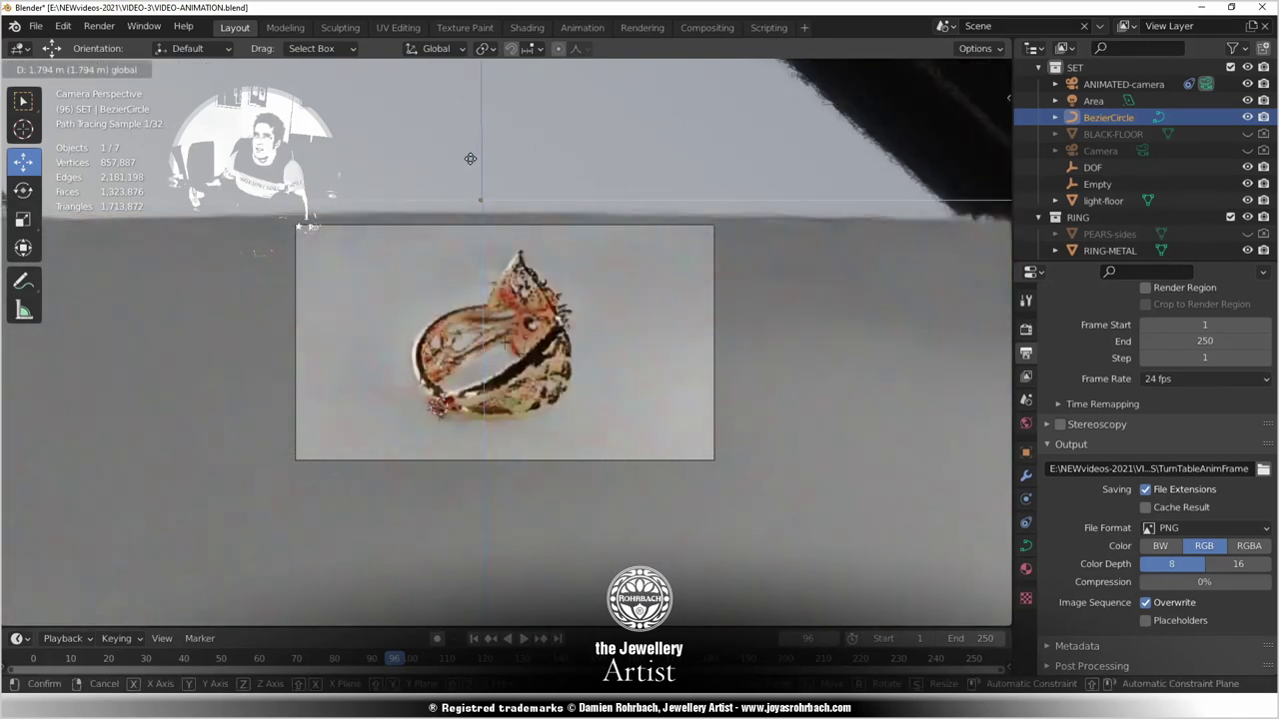
click(470, 162)
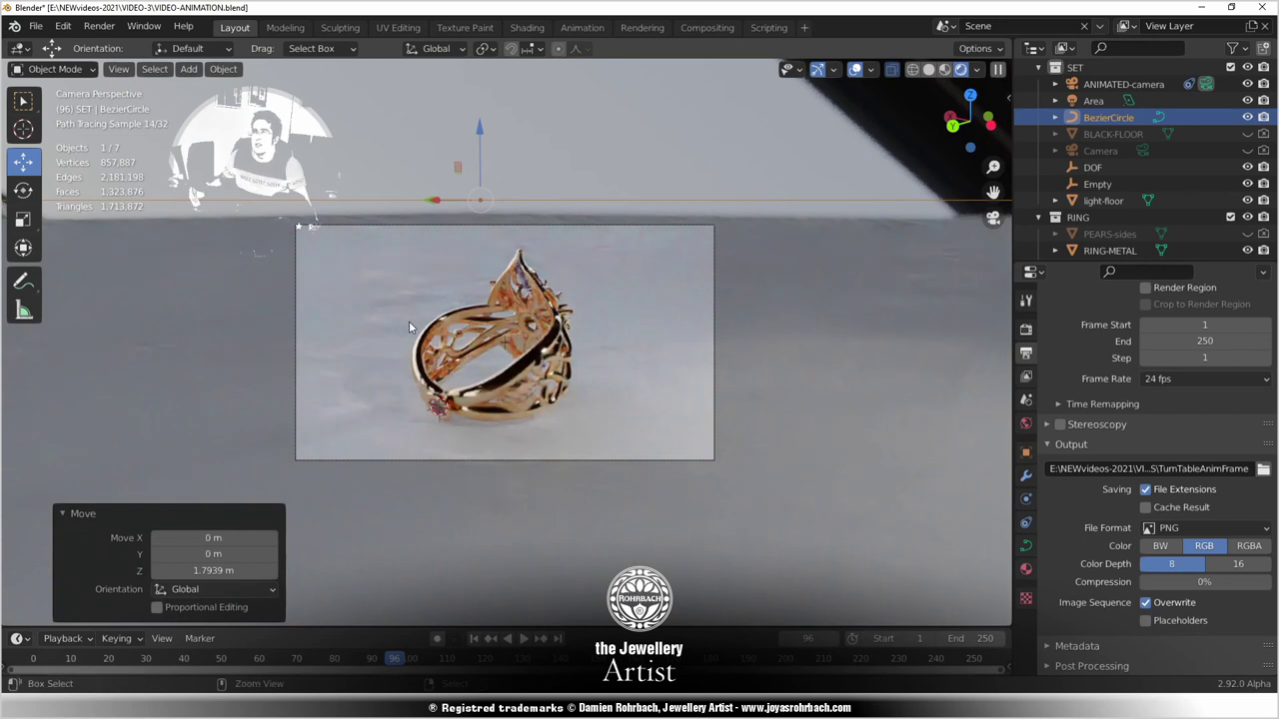
Check the ring's turntable rotation at frames 61, 30, 5, 83, 147 and 166.
click(263, 663)
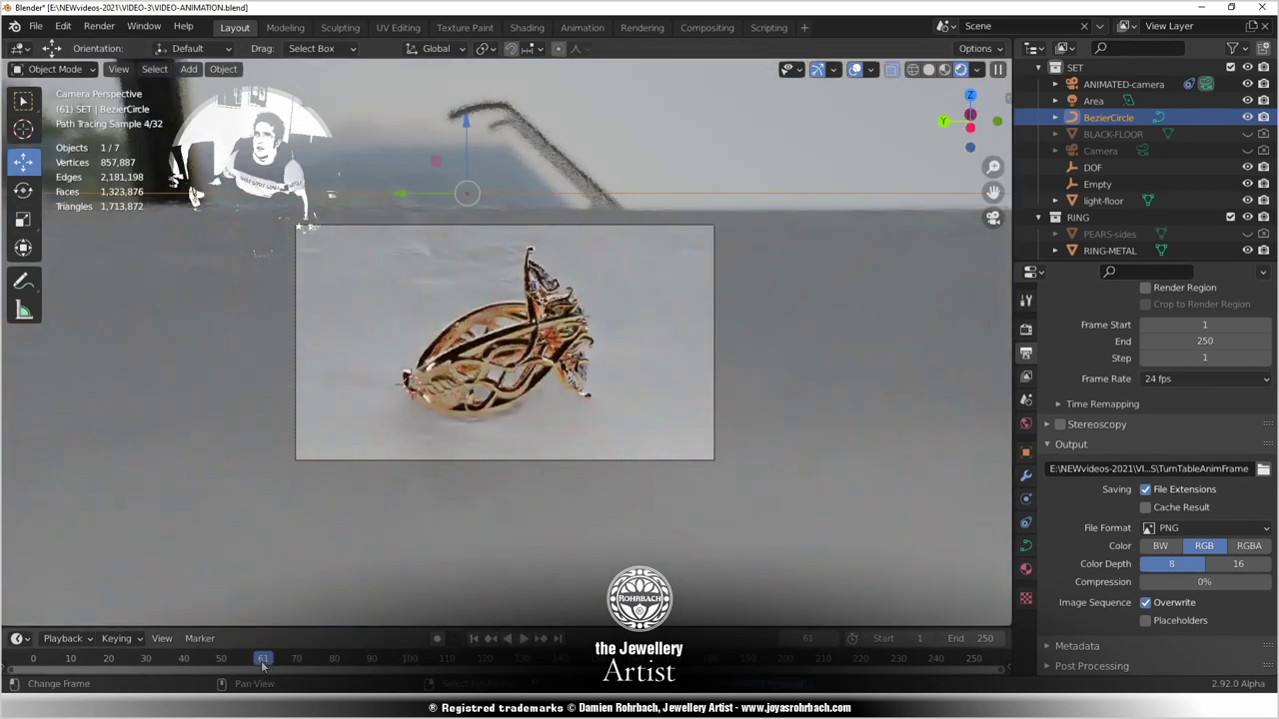
click(147, 664)
click(73, 663)
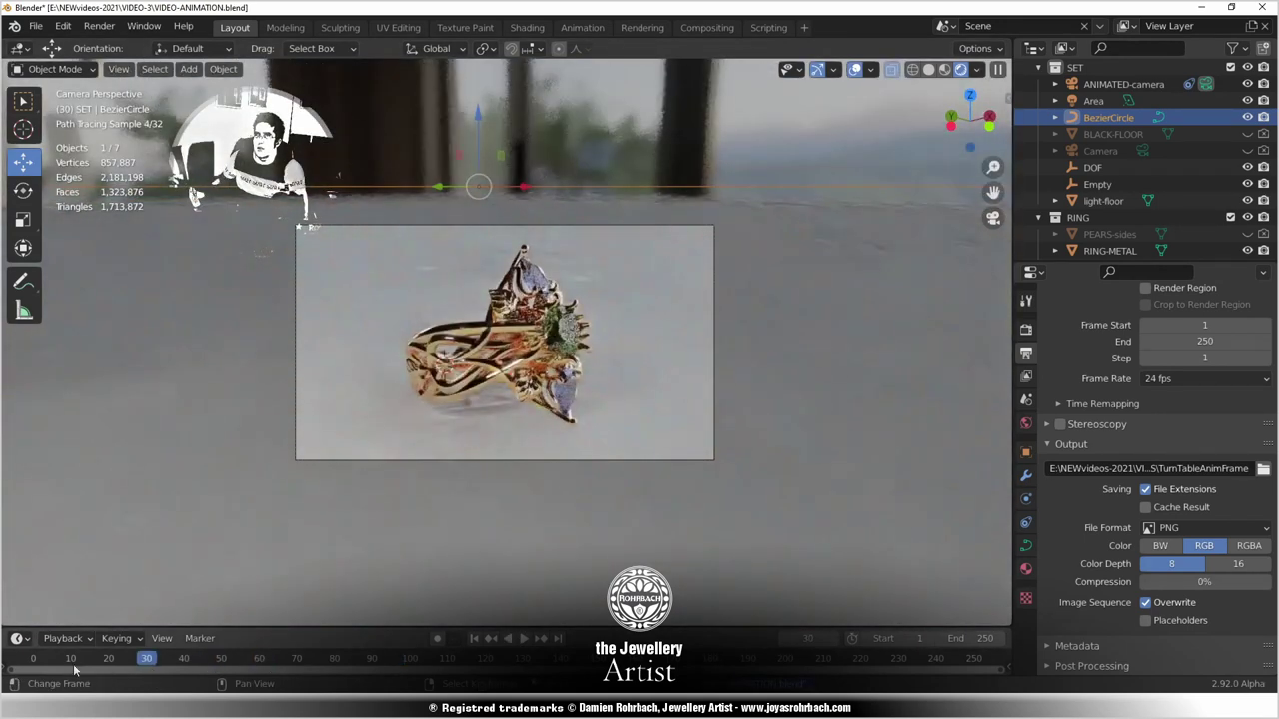
click(53, 664)
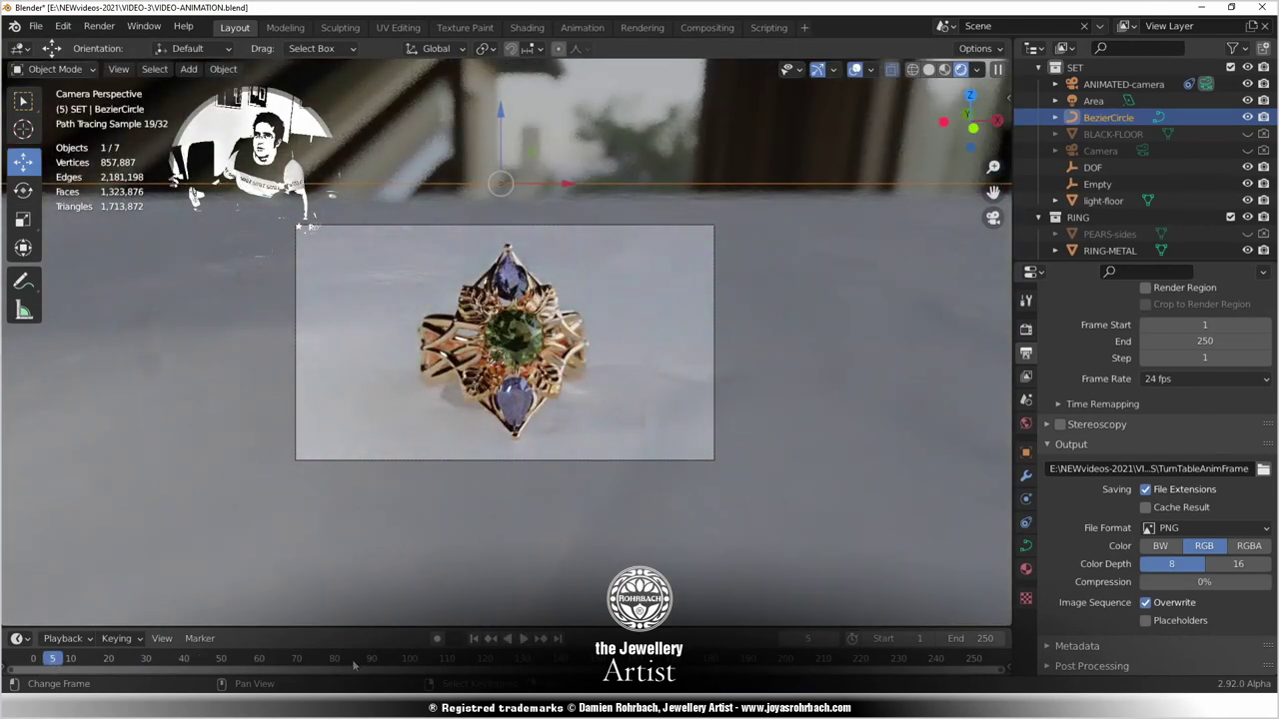
click(352, 664)
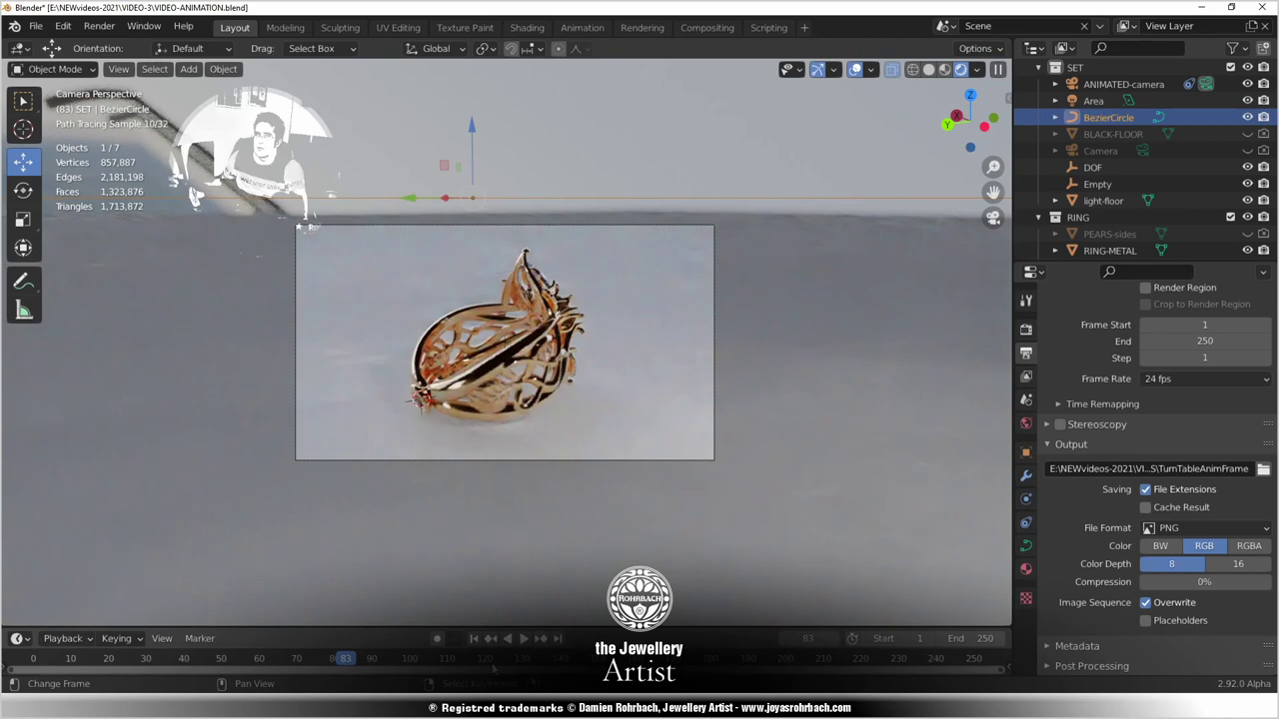
click(466, 663)
click(587, 663)
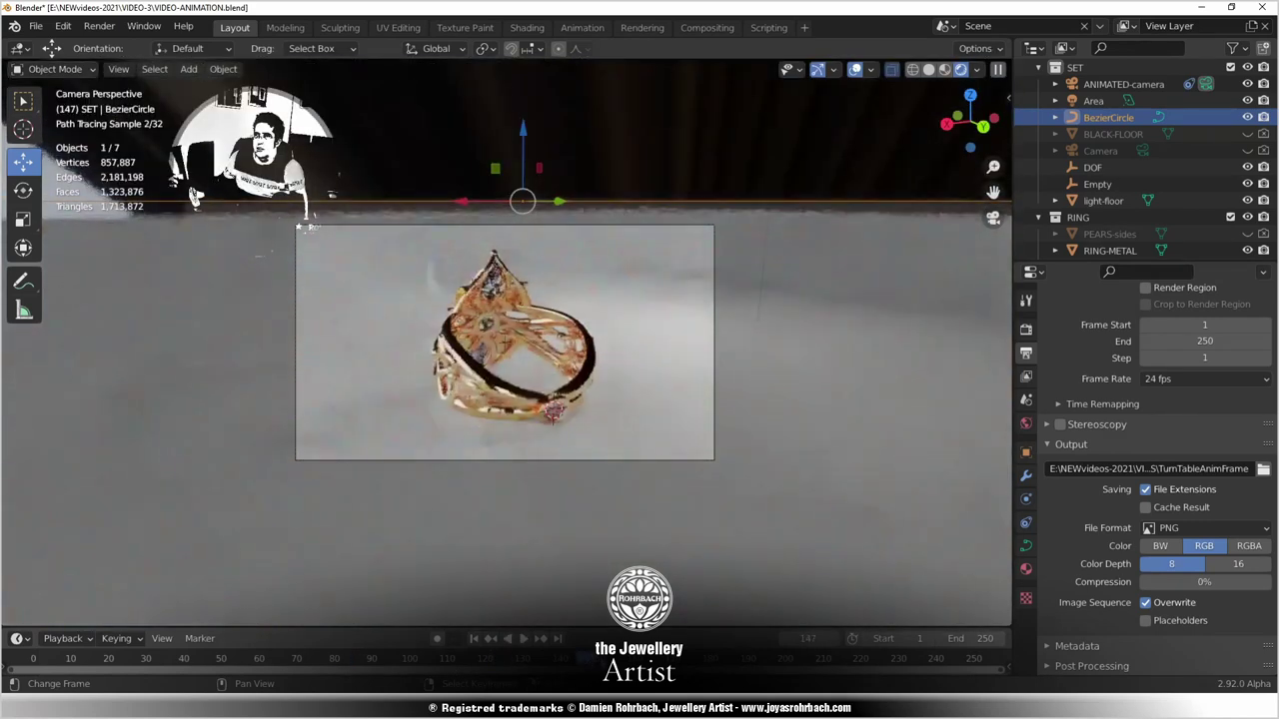
click(665, 664)
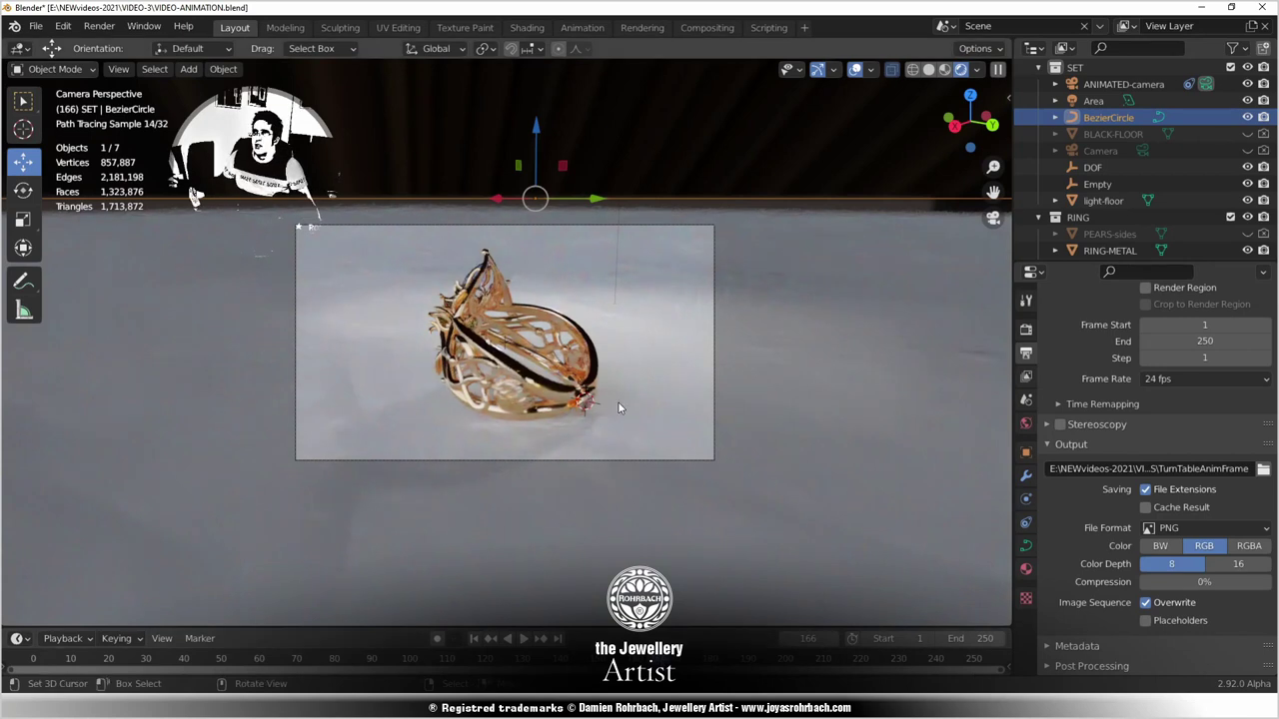
In top view, move the Area light far to the left of the ring.
click(1103, 99)
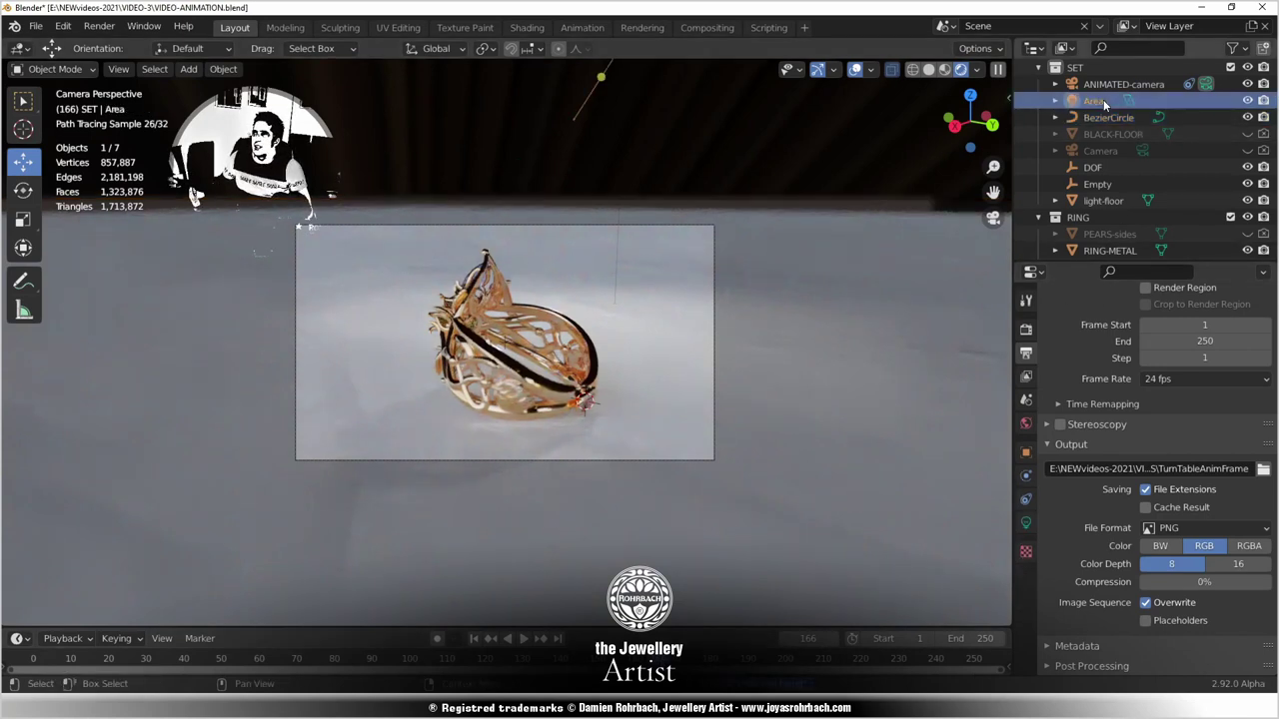
scroll(499, 290, down, 4)
key(KP_7)
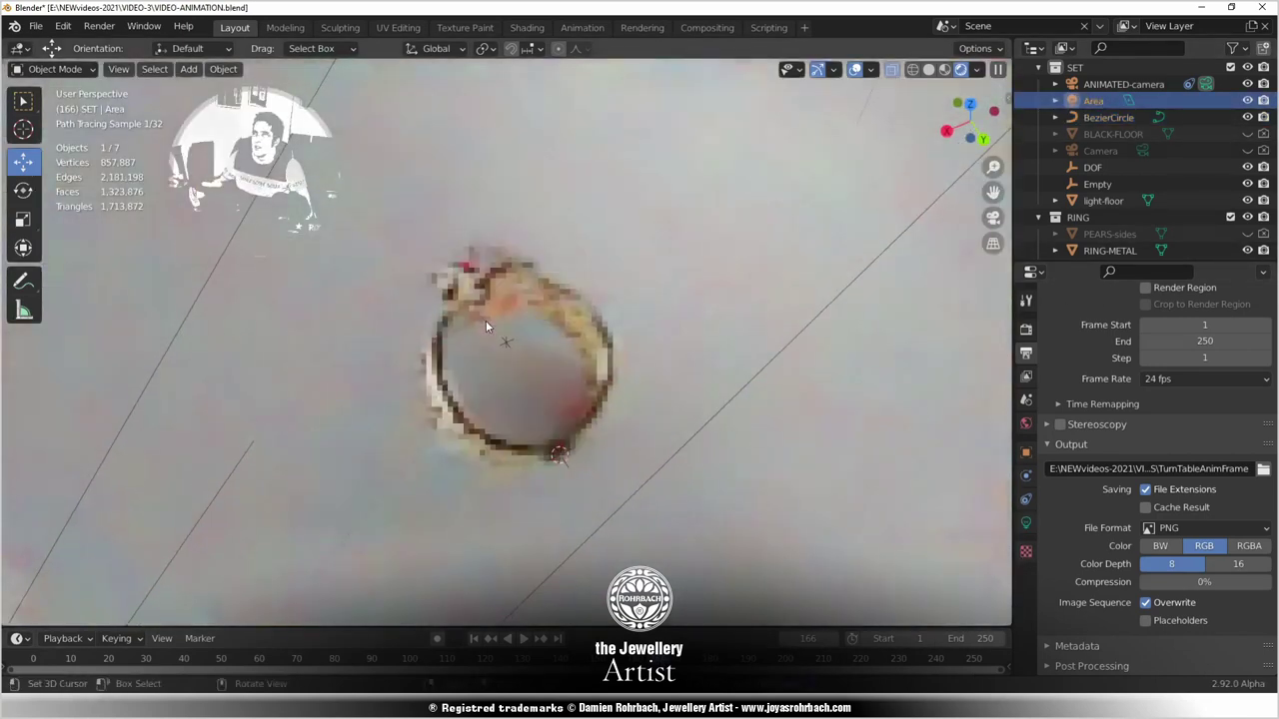
scroll(499, 318, down, 5)
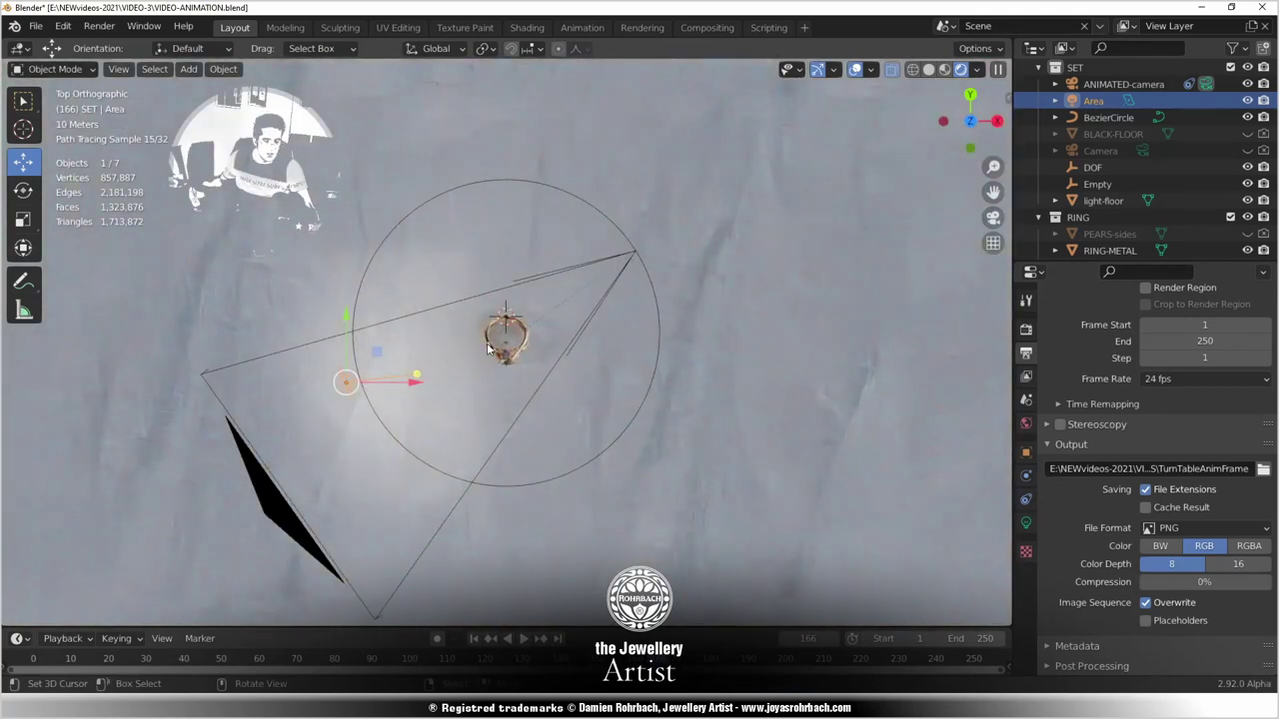
key(g)
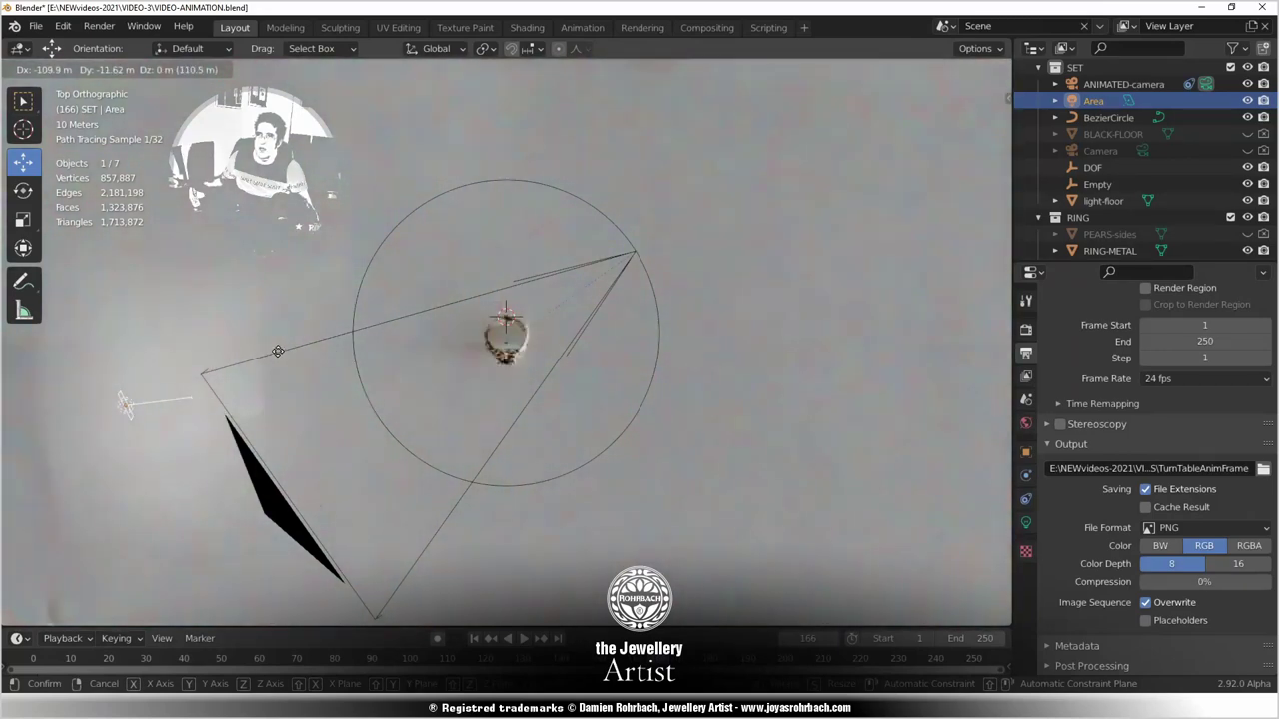
click(280, 352)
key(KP_0)
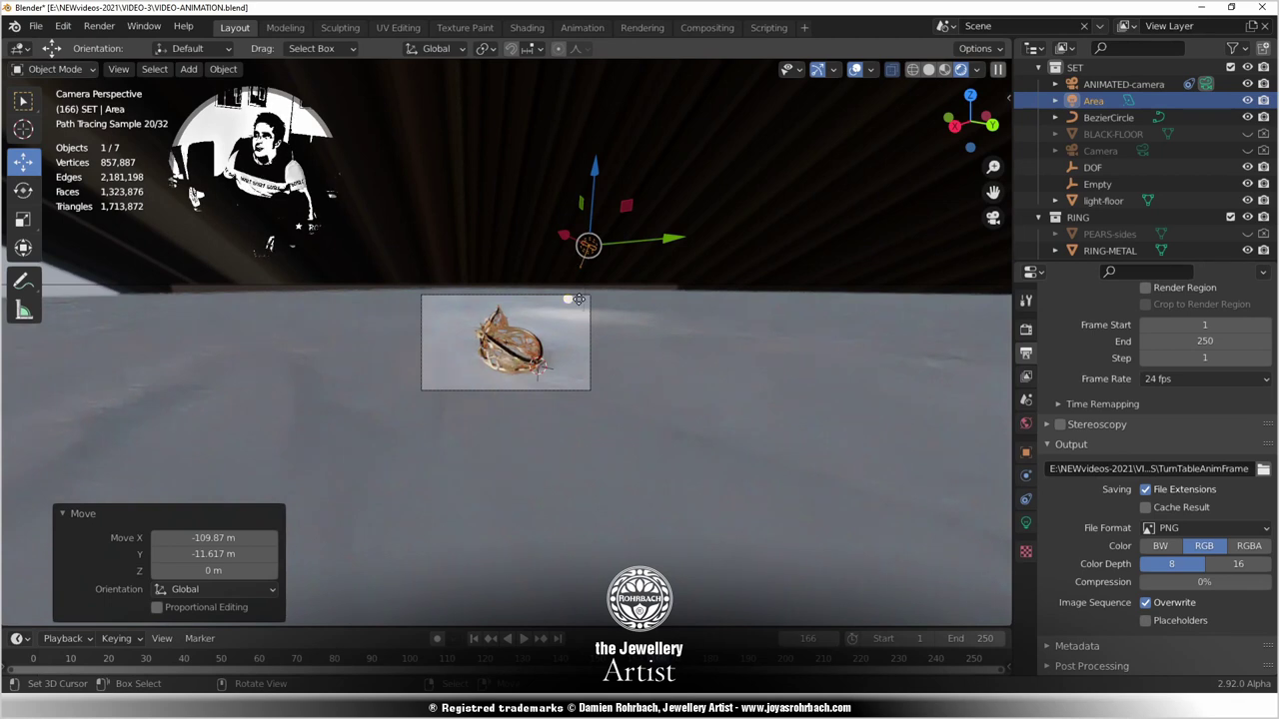
Resize the Area light to Size X 62 m and Size Y 6 m.
click(1026, 522)
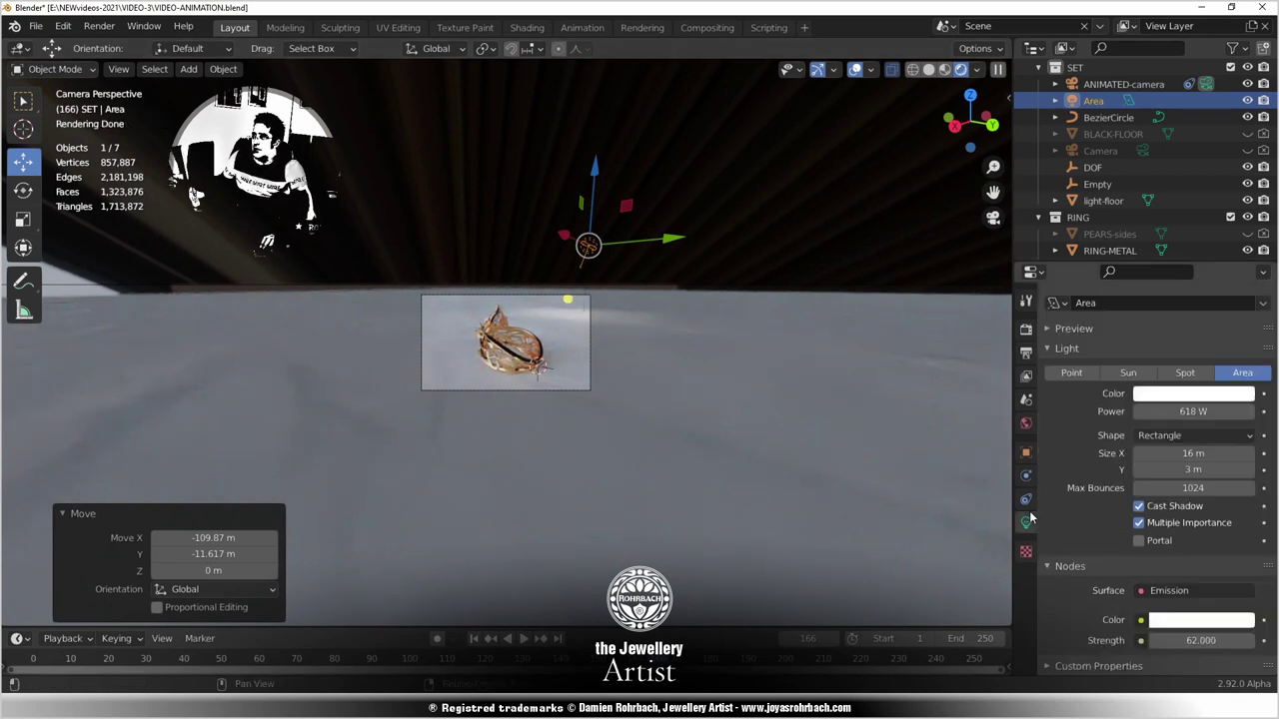
click(1190, 455)
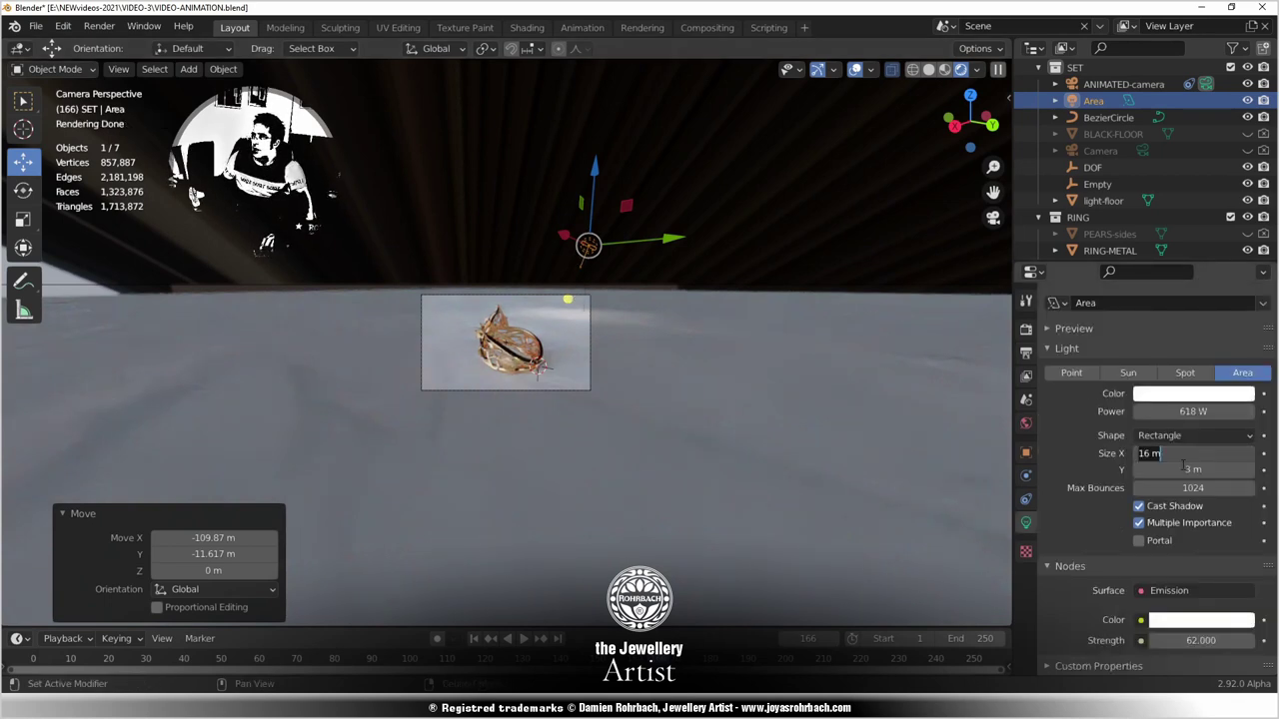
key(Tab)
text(6)
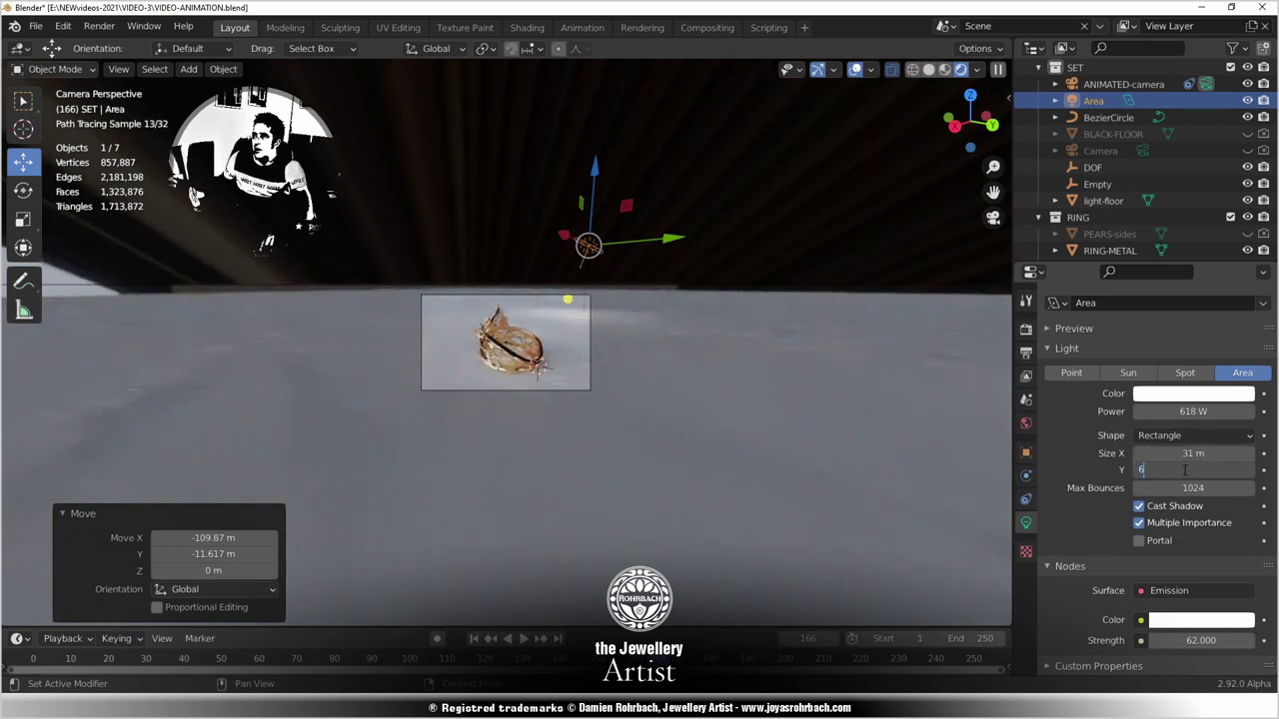
key(Tab)
text(62)
key(Return)
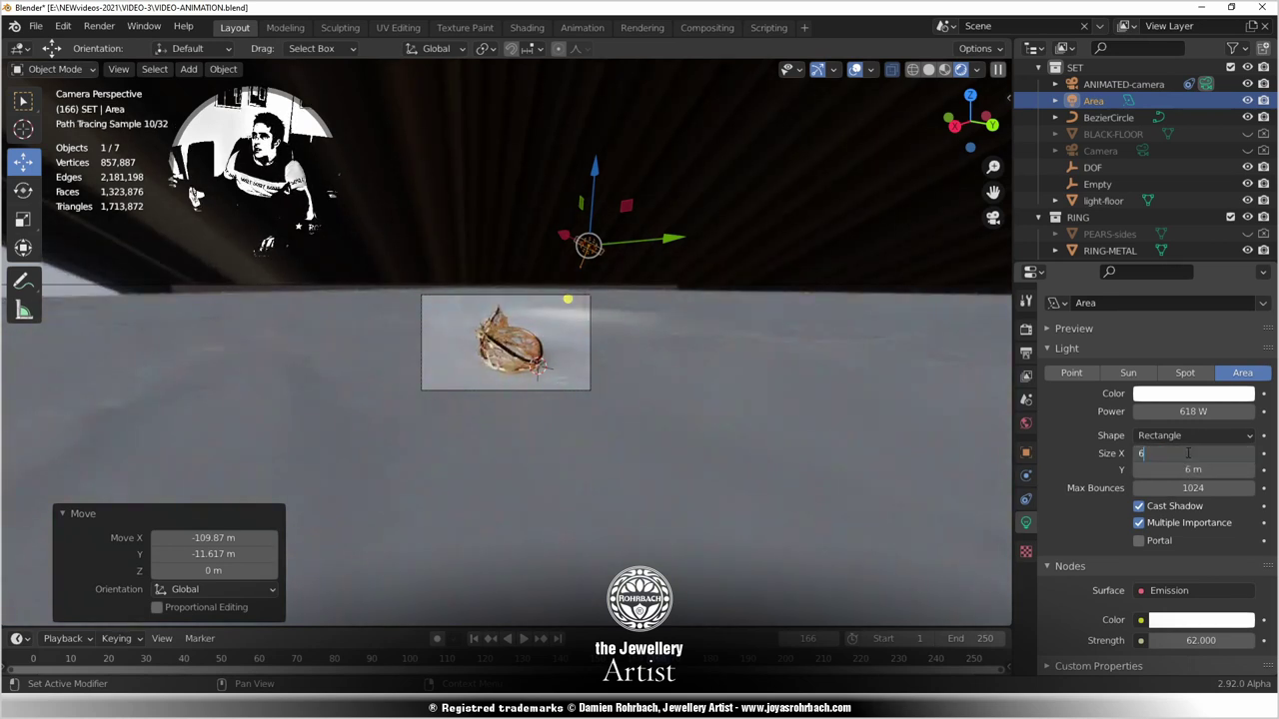
Shift the Area light further left, ending at -89.475 m X and -13.765 m Y.
scroll(615, 247, up, 4)
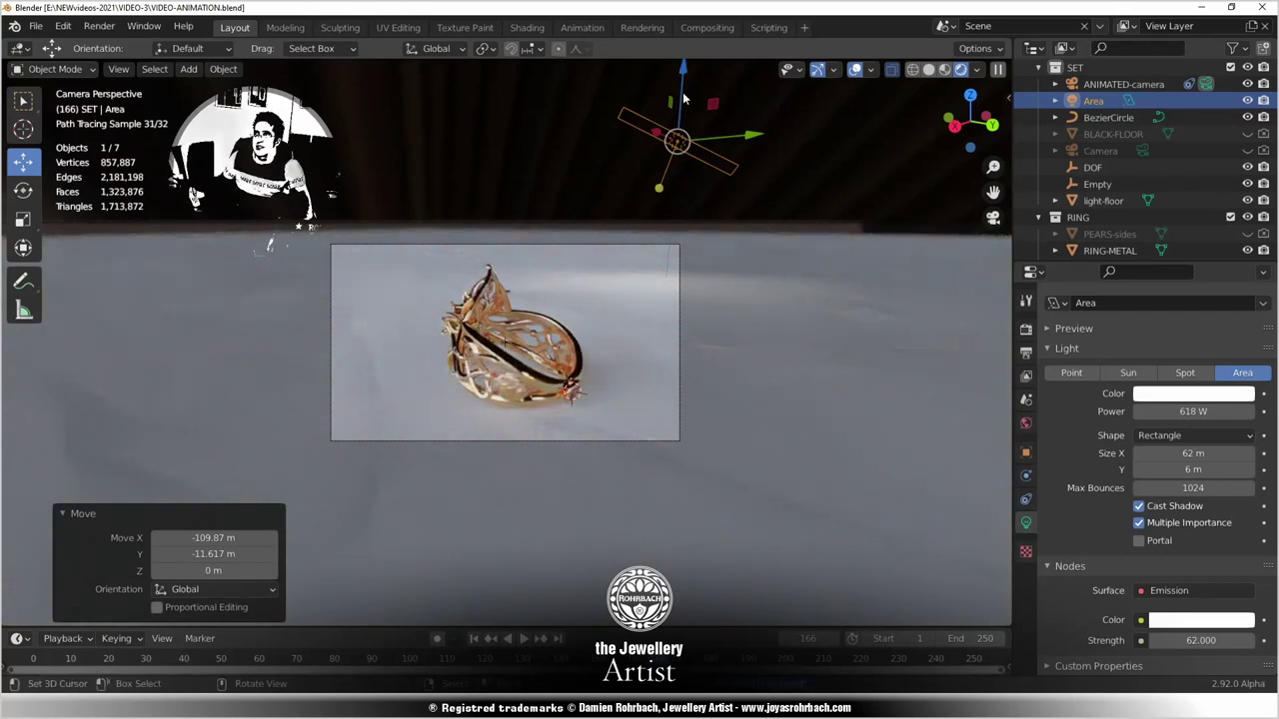
drag(683, 98, 684, 25)
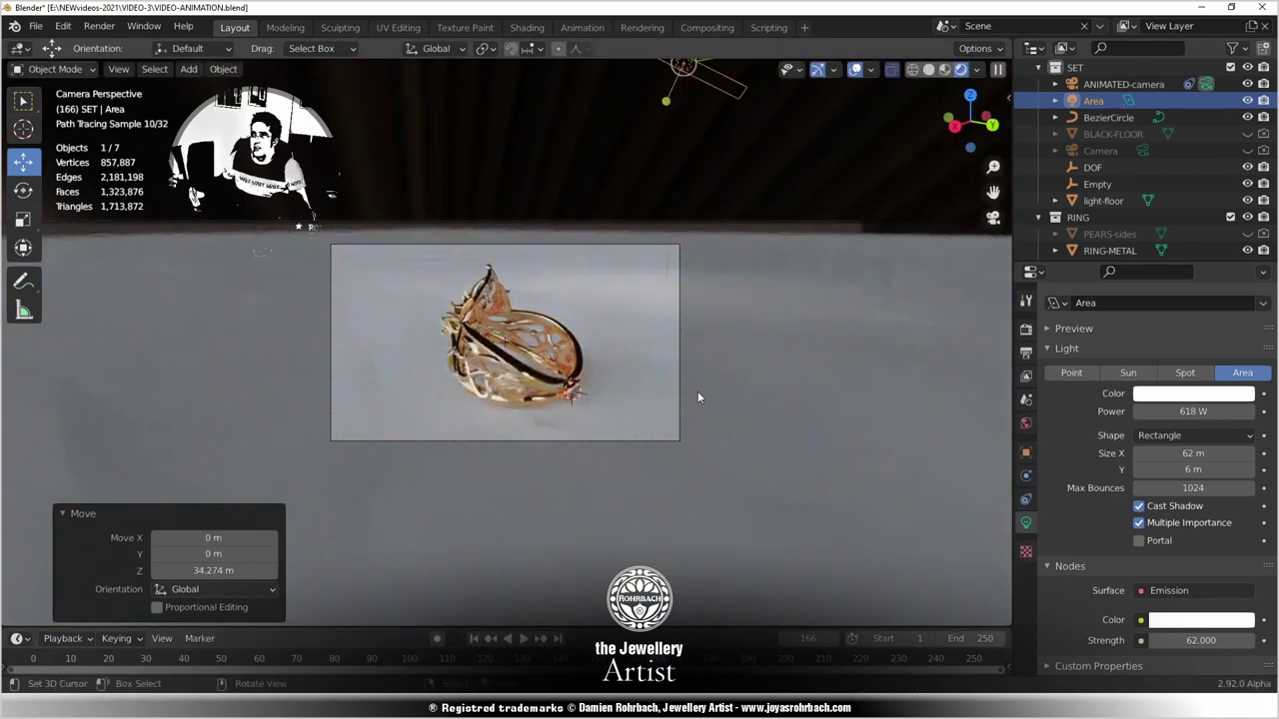
key(ctrl+z)
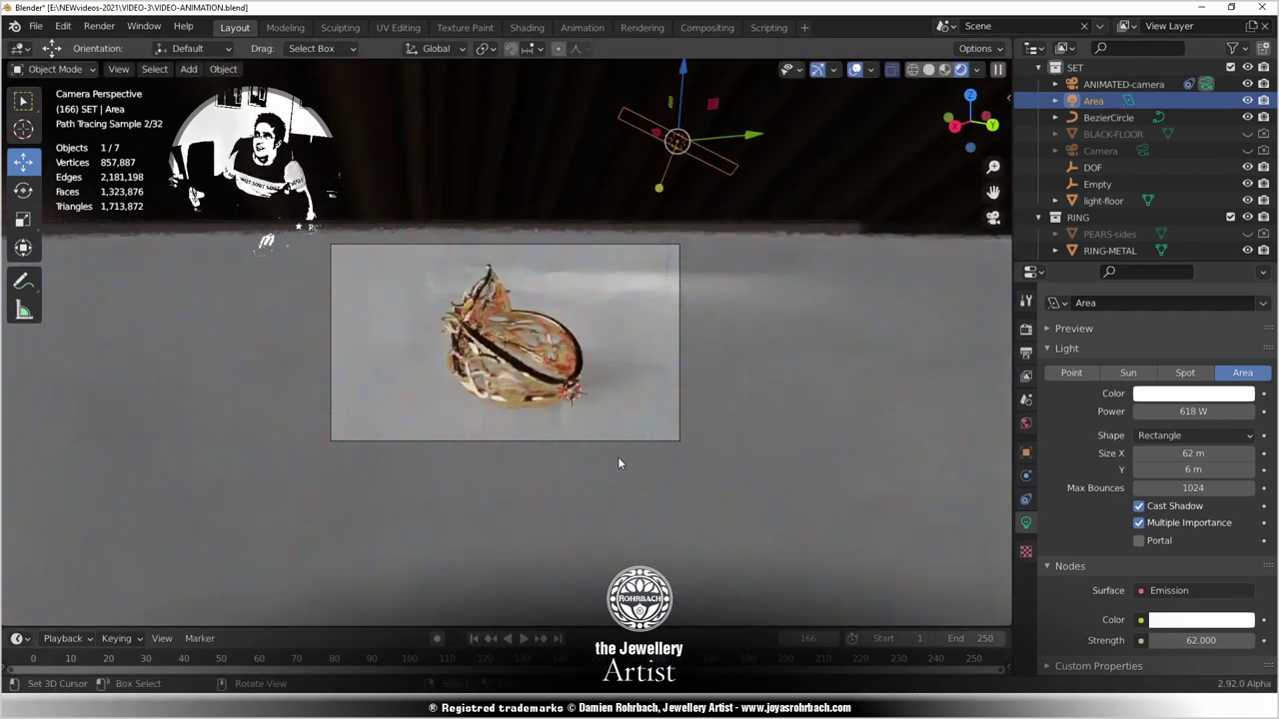
key(KP_3)
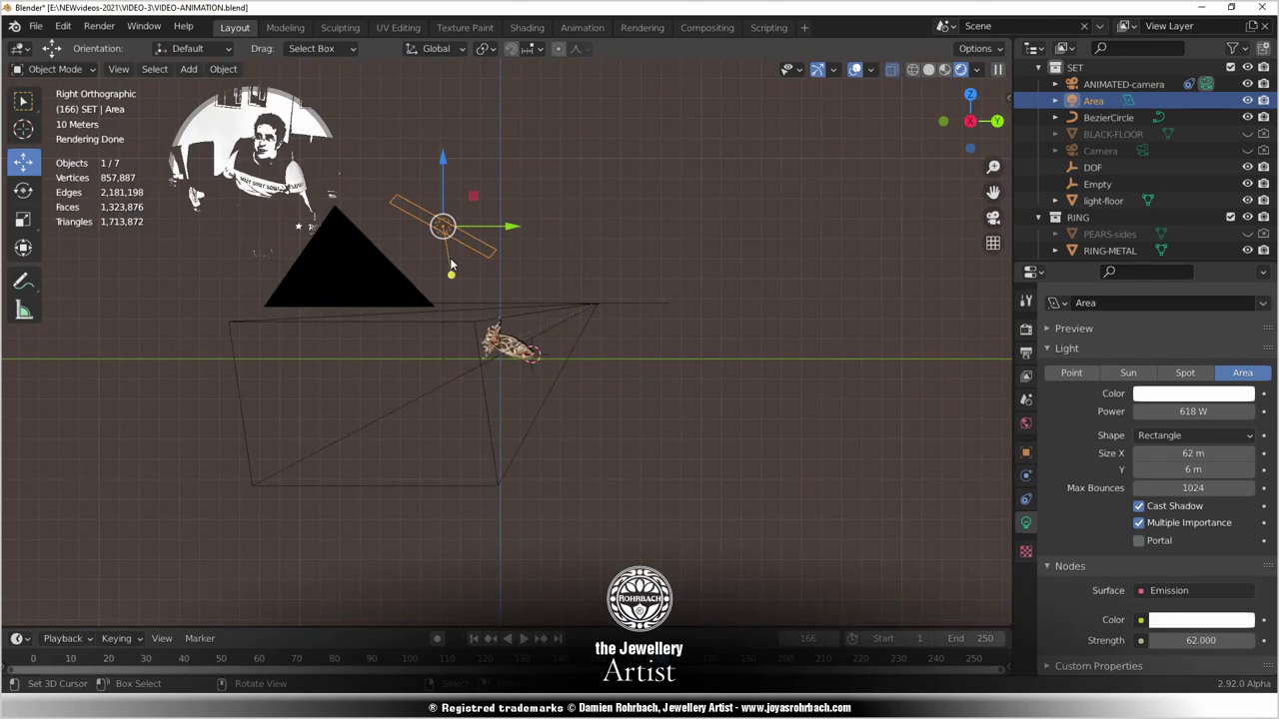
key(KP_7)
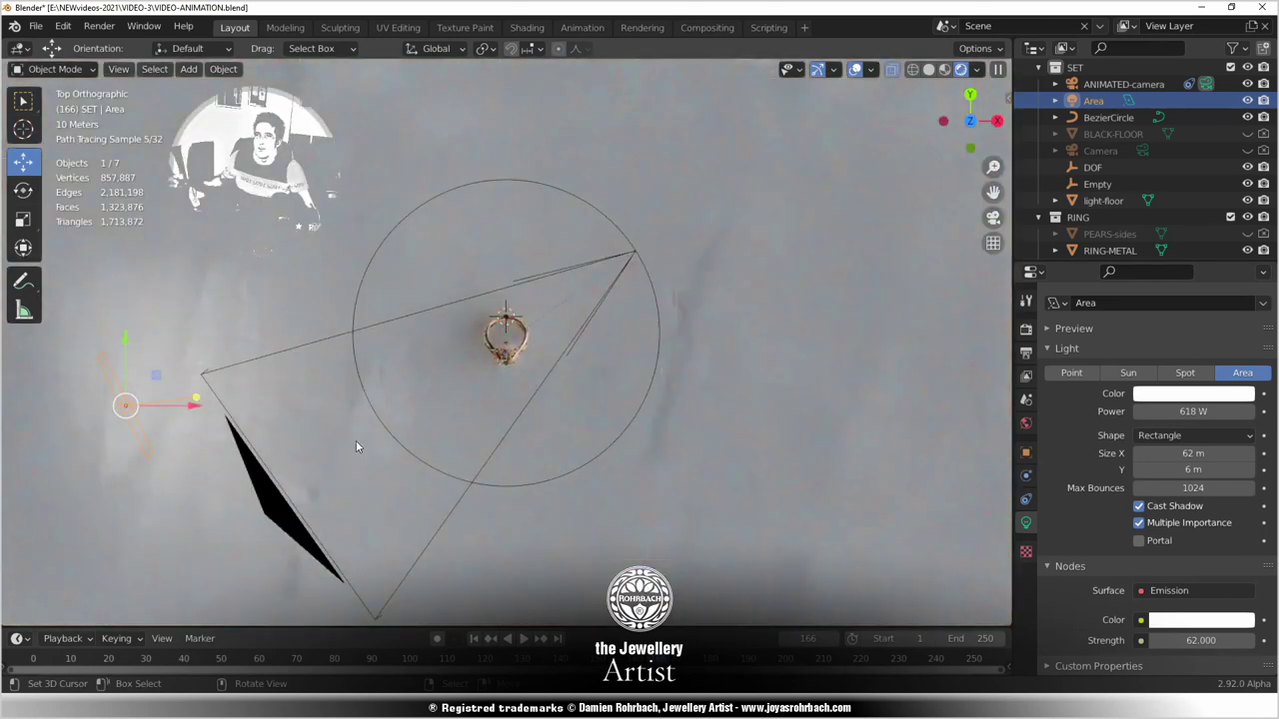
drag(332, 372, 245, 385)
key(KP_0)
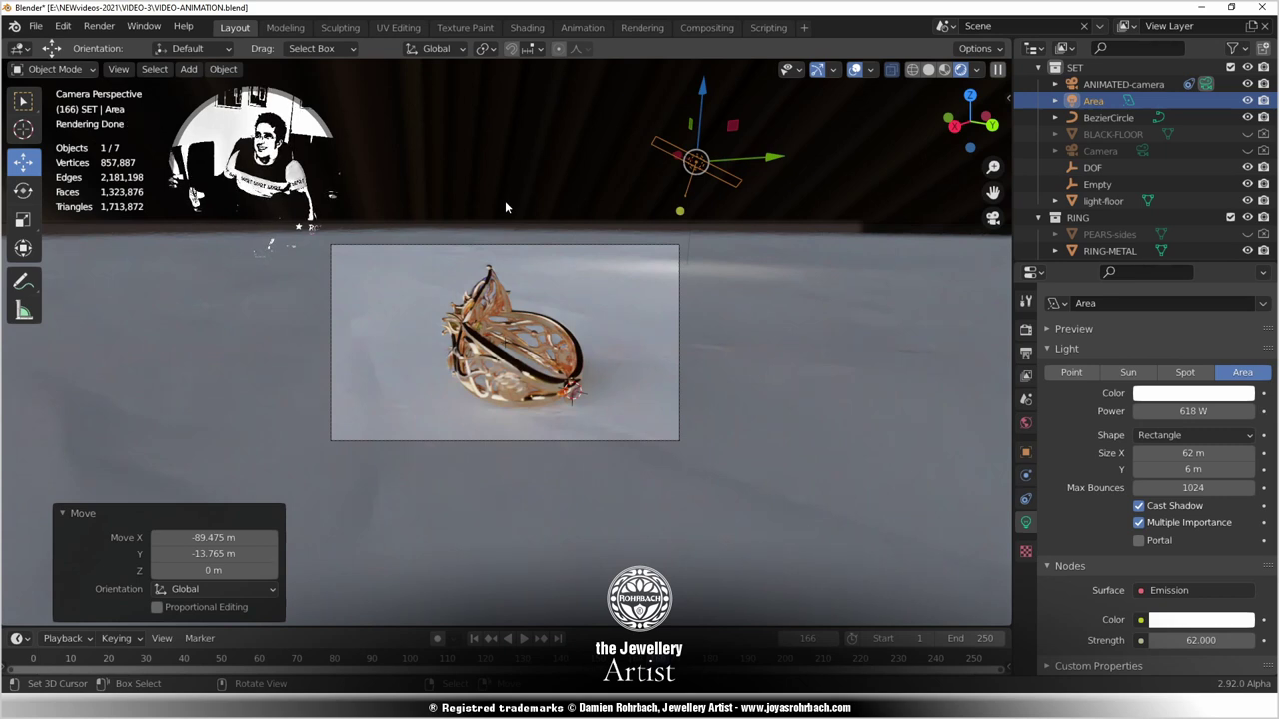
scroll(508, 330, up, 3)
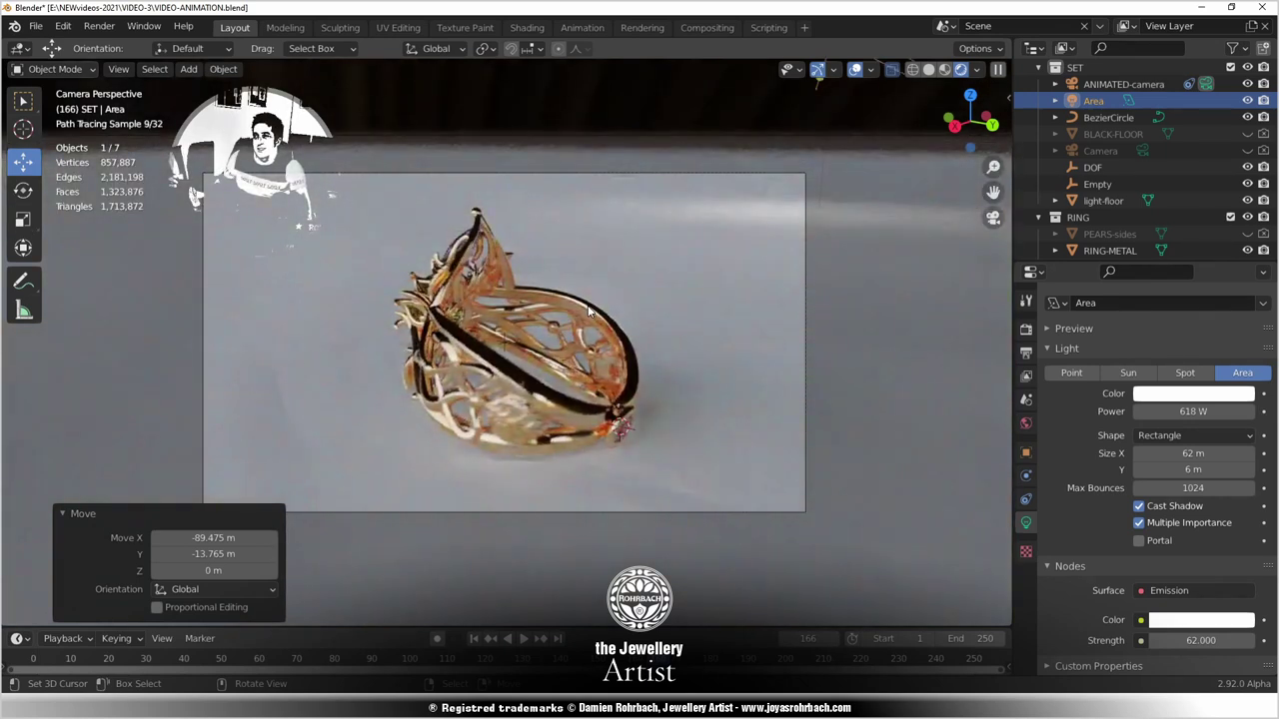
Delete the Area light and play the turntable from an early frame.
key(Delete)
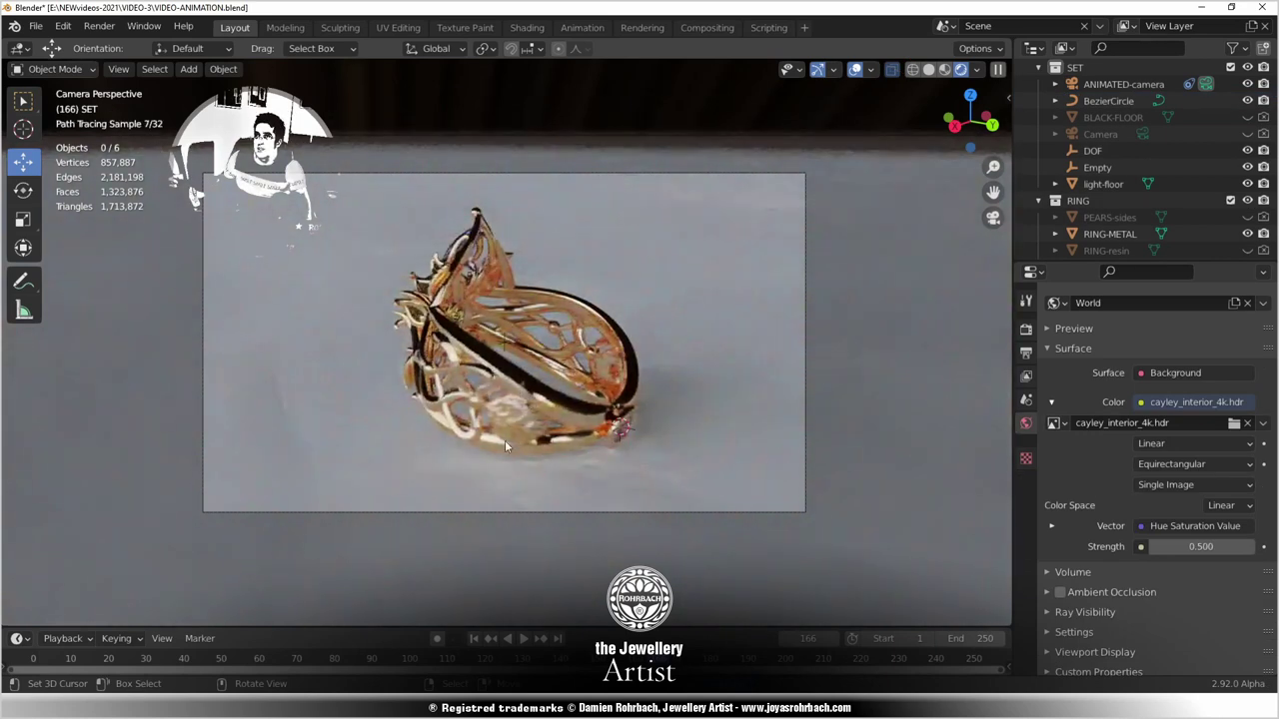
click(128, 671)
key(space)
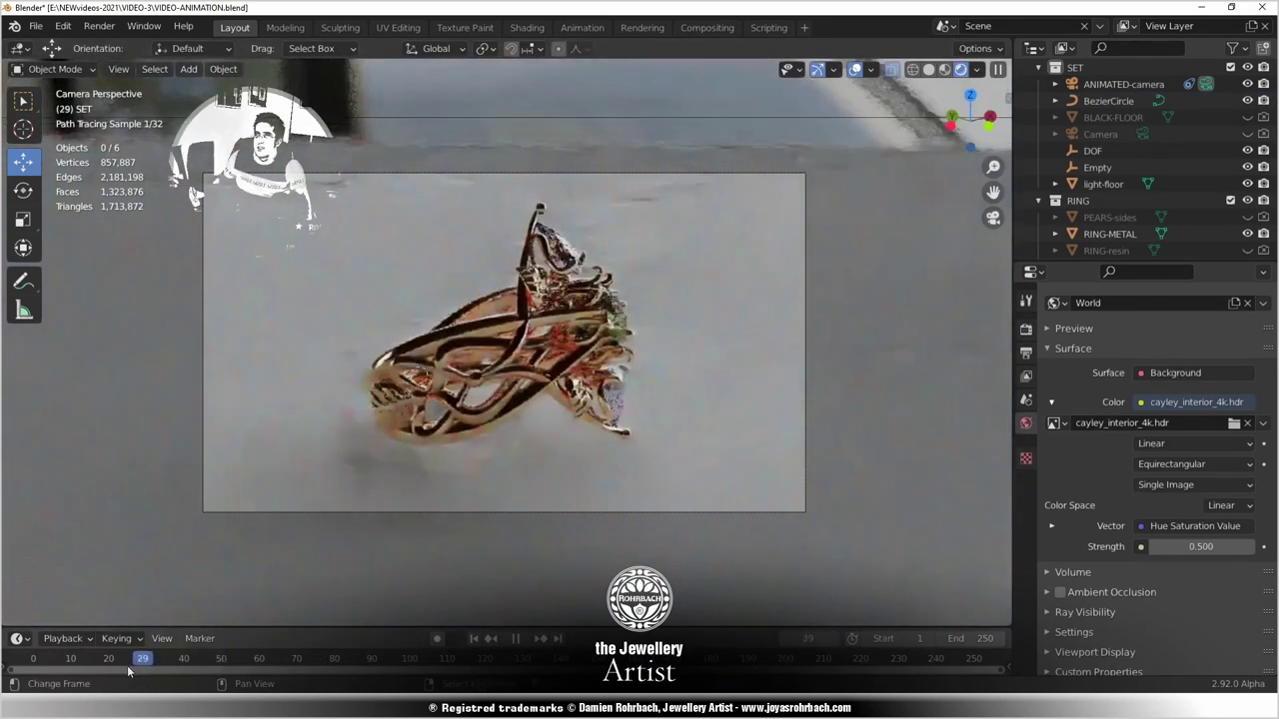
key(Escape)
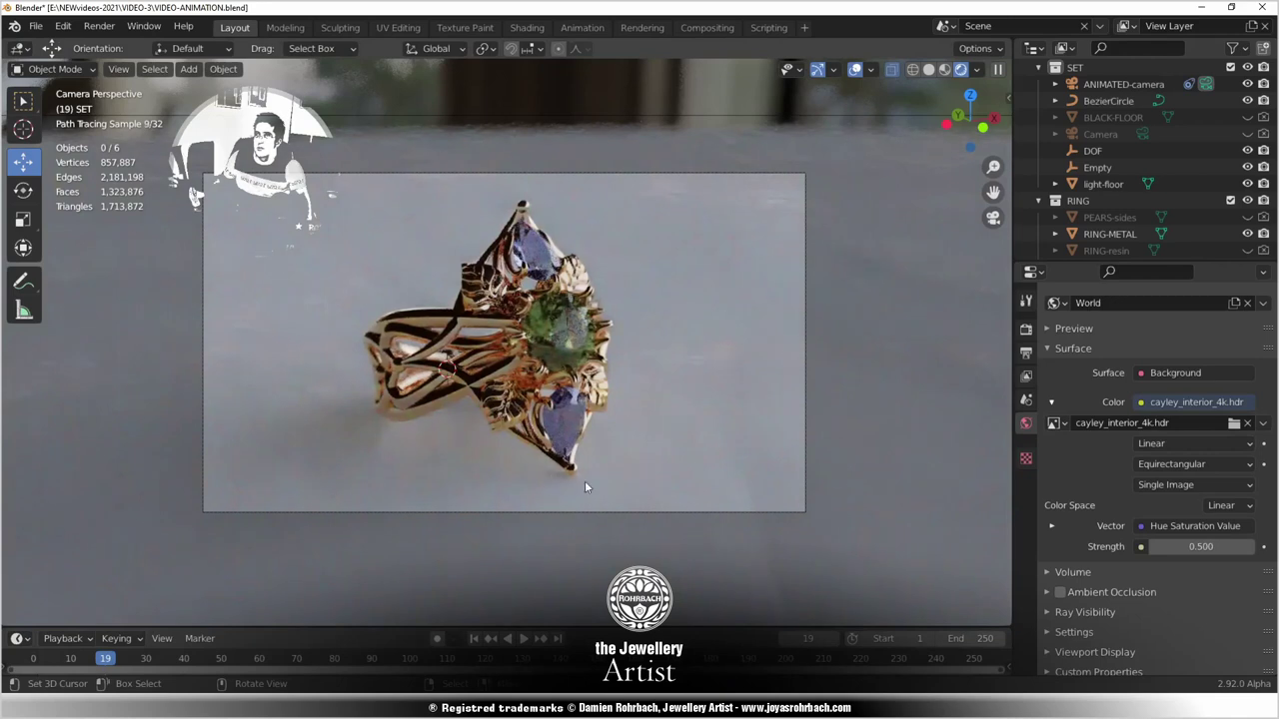
key(Home)
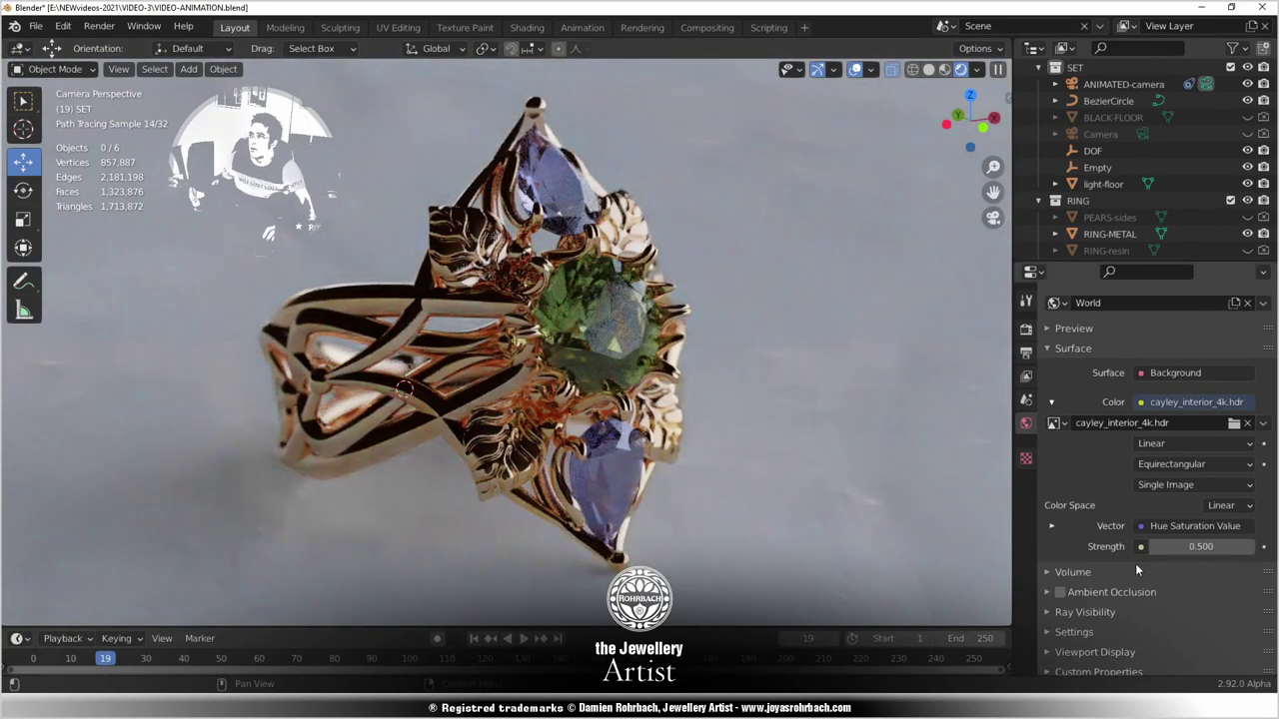
Set the World HDRI Strength to 0.850 and save the blend file.
click(1207, 547)
text(1)
key(Return)
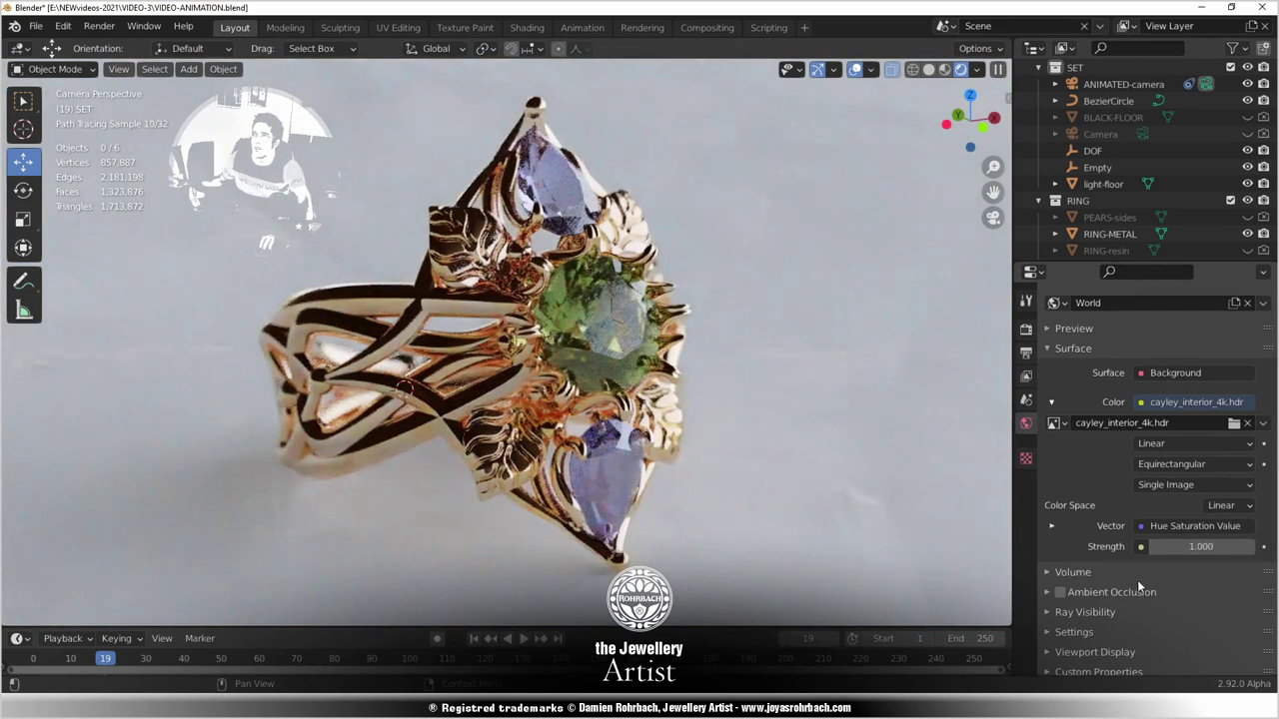
click(1195, 546)
key(BackSpace)
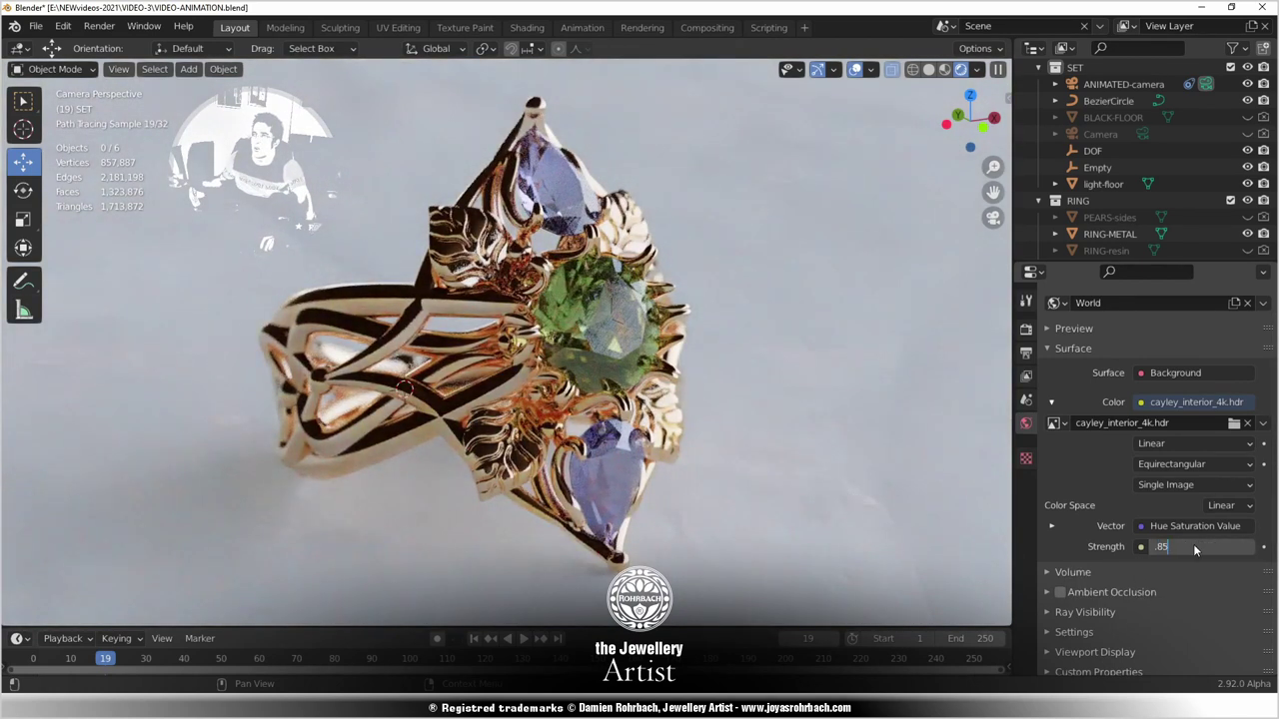
text(.85)
key(Return)
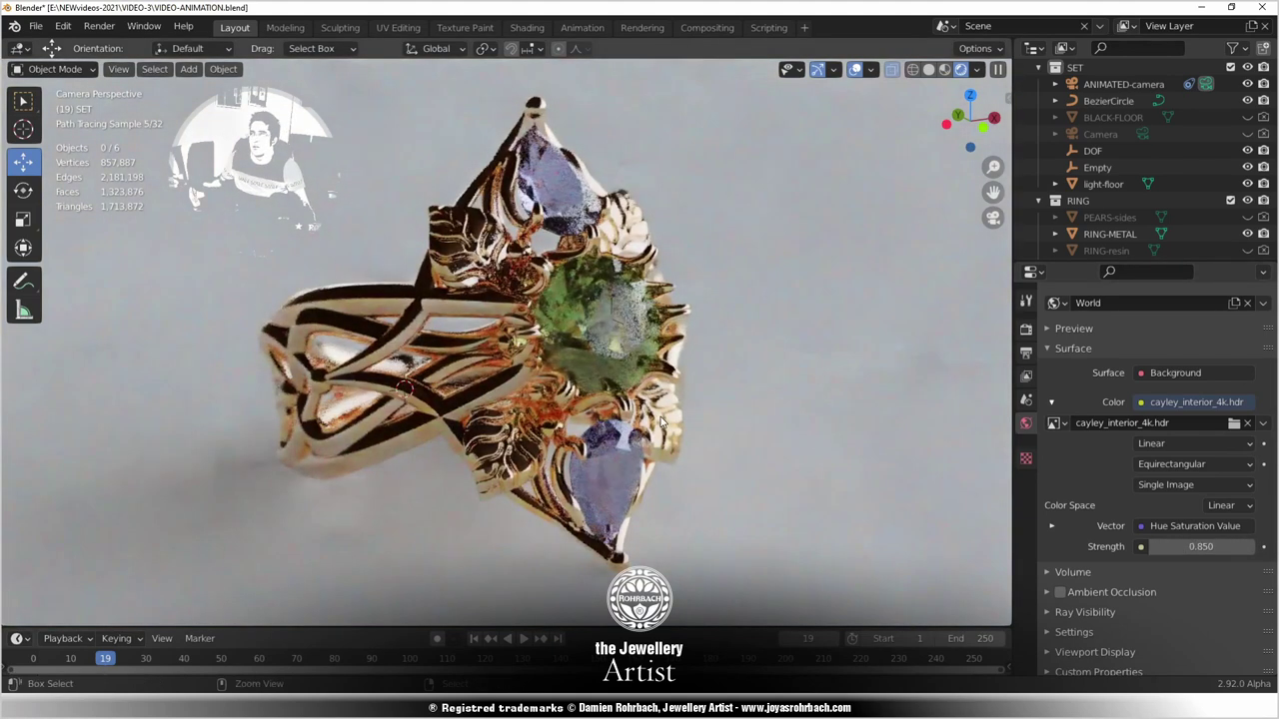
key(ctrl+s)
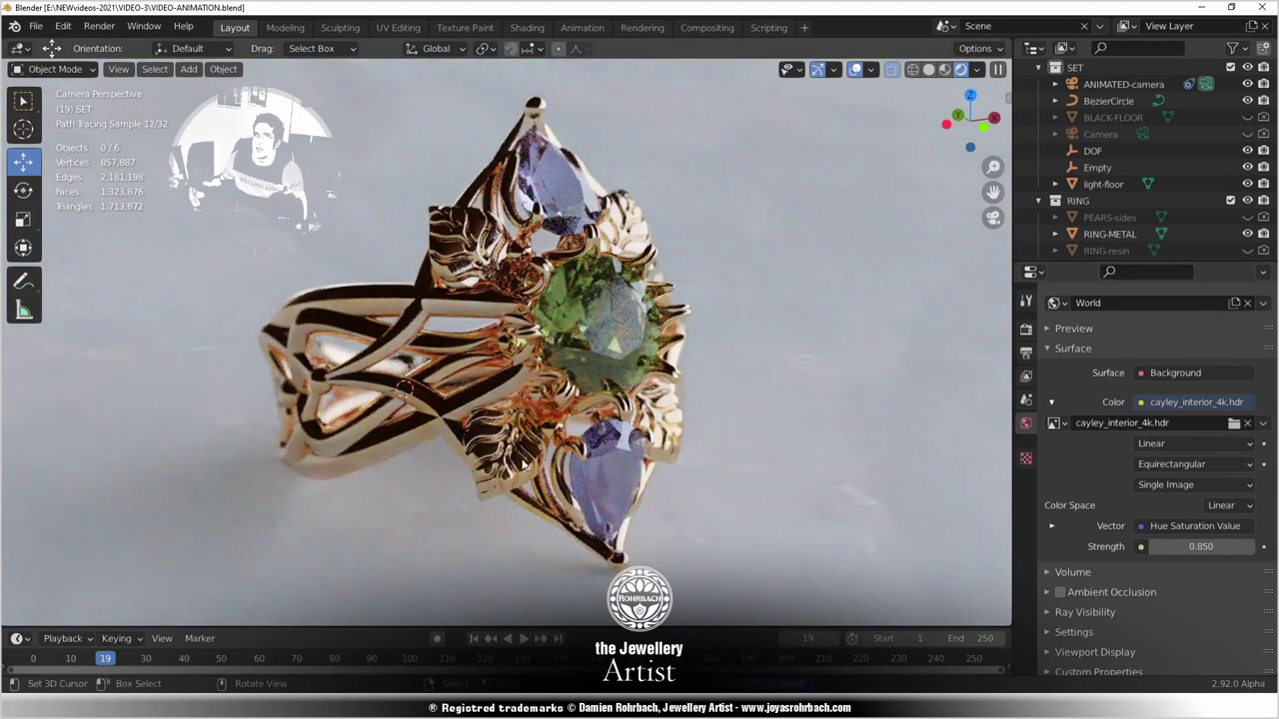
scroll(490, 442, down, 1)
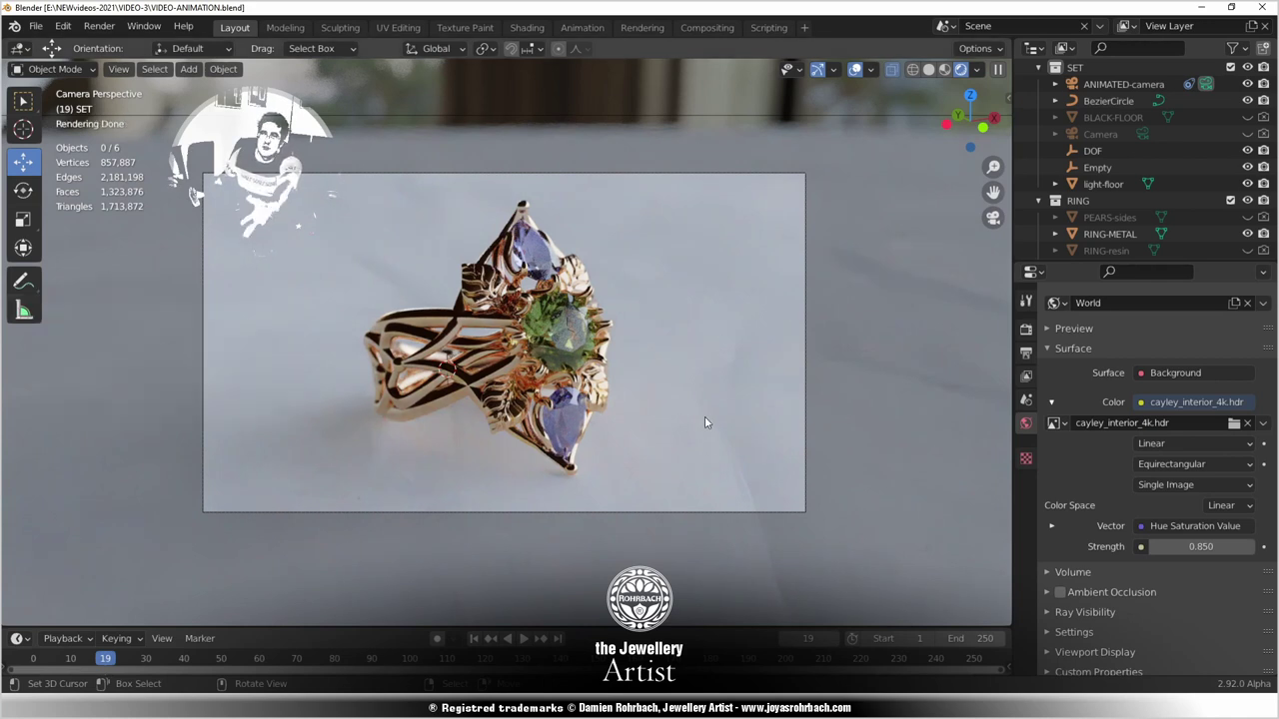
scroll(663, 446, up, 1)
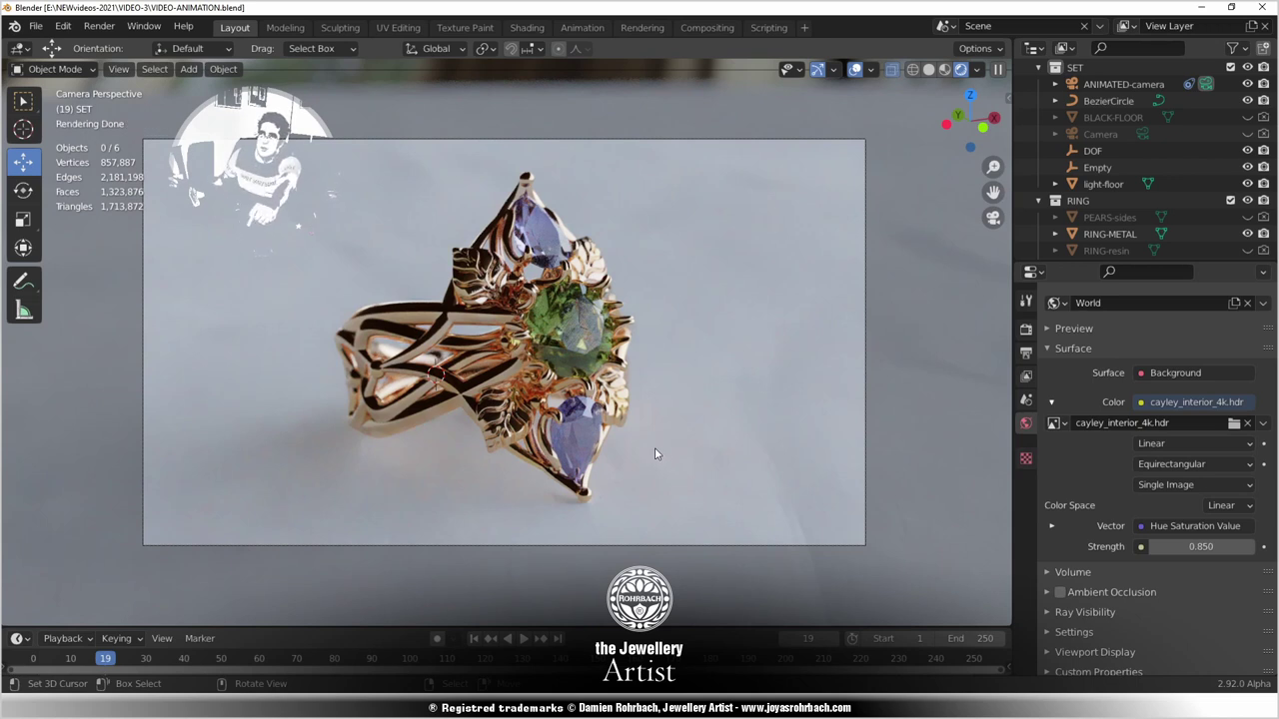
Scrub the turntable through frames 41, 64, 88, 109, 144, 171 and 196 to check each side.
click(188, 661)
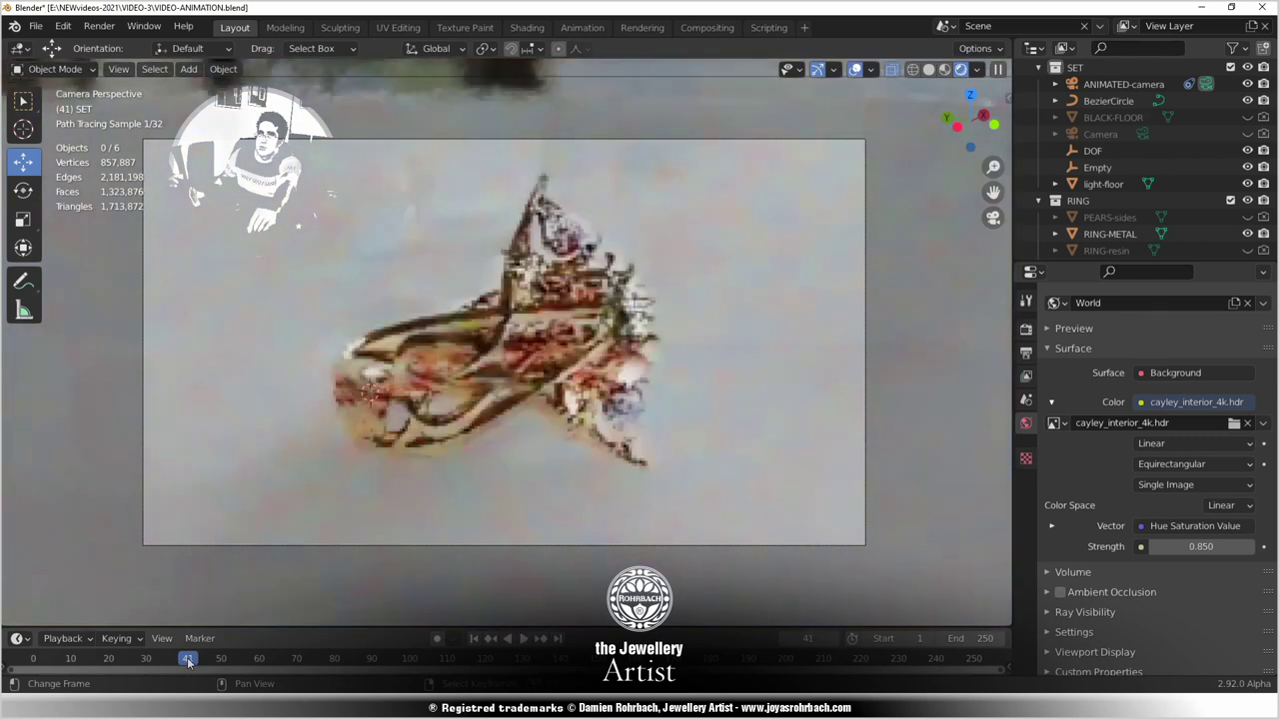
click(276, 662)
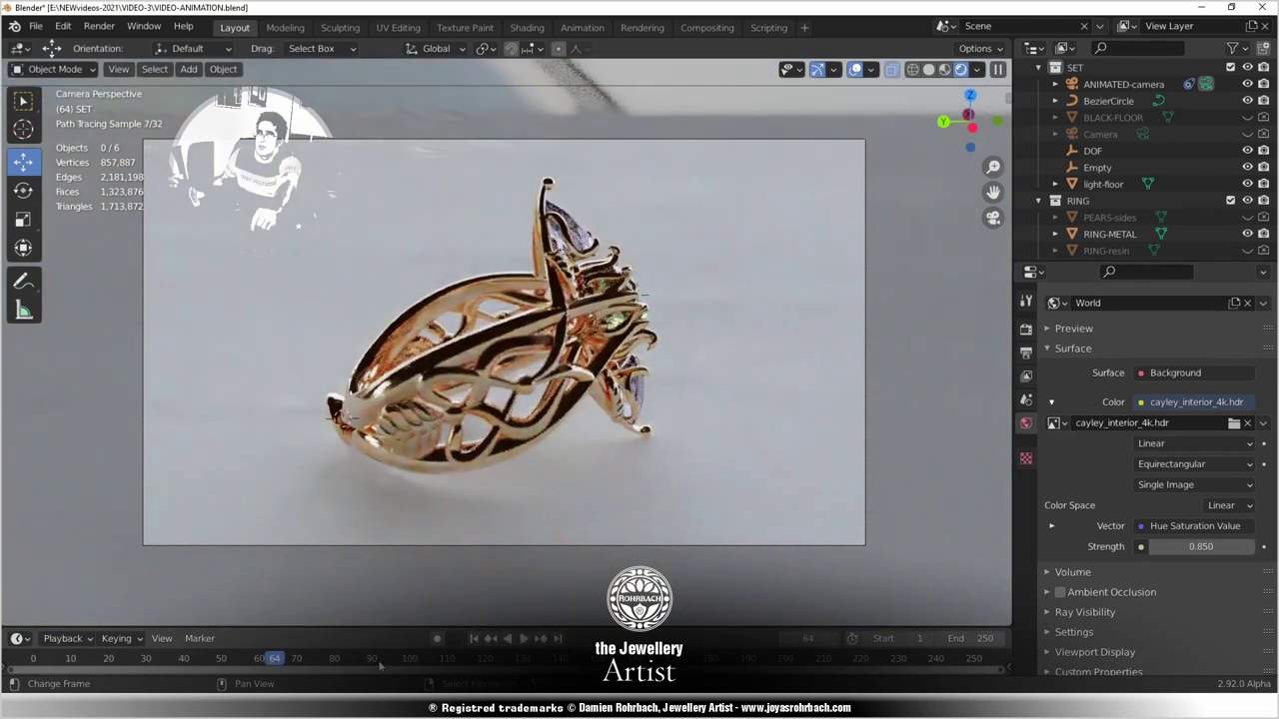
click(366, 661)
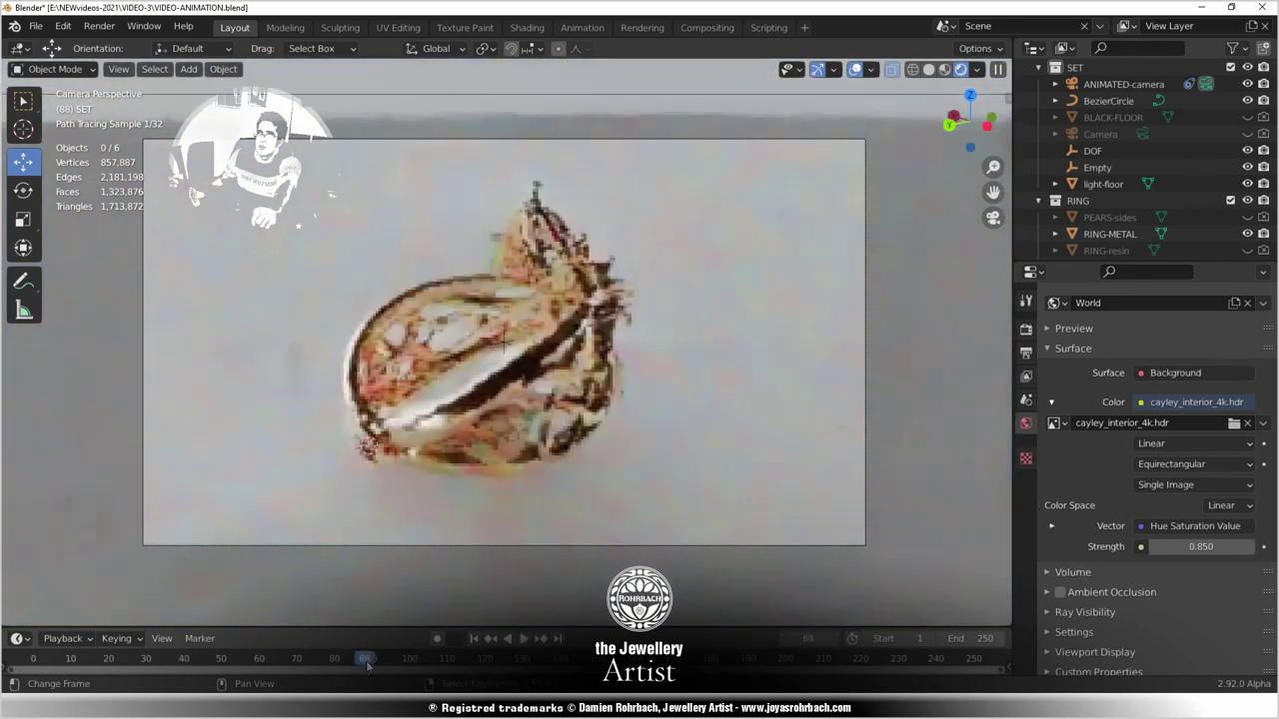
click(446, 662)
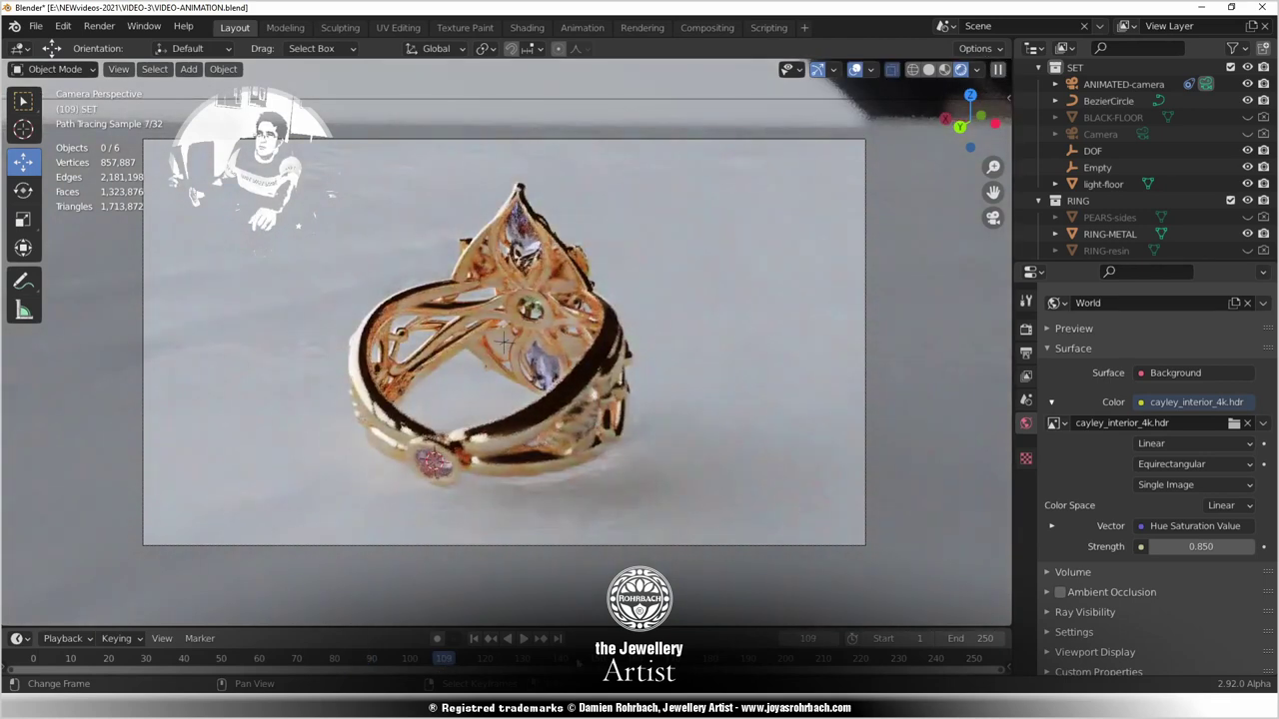
click(576, 662)
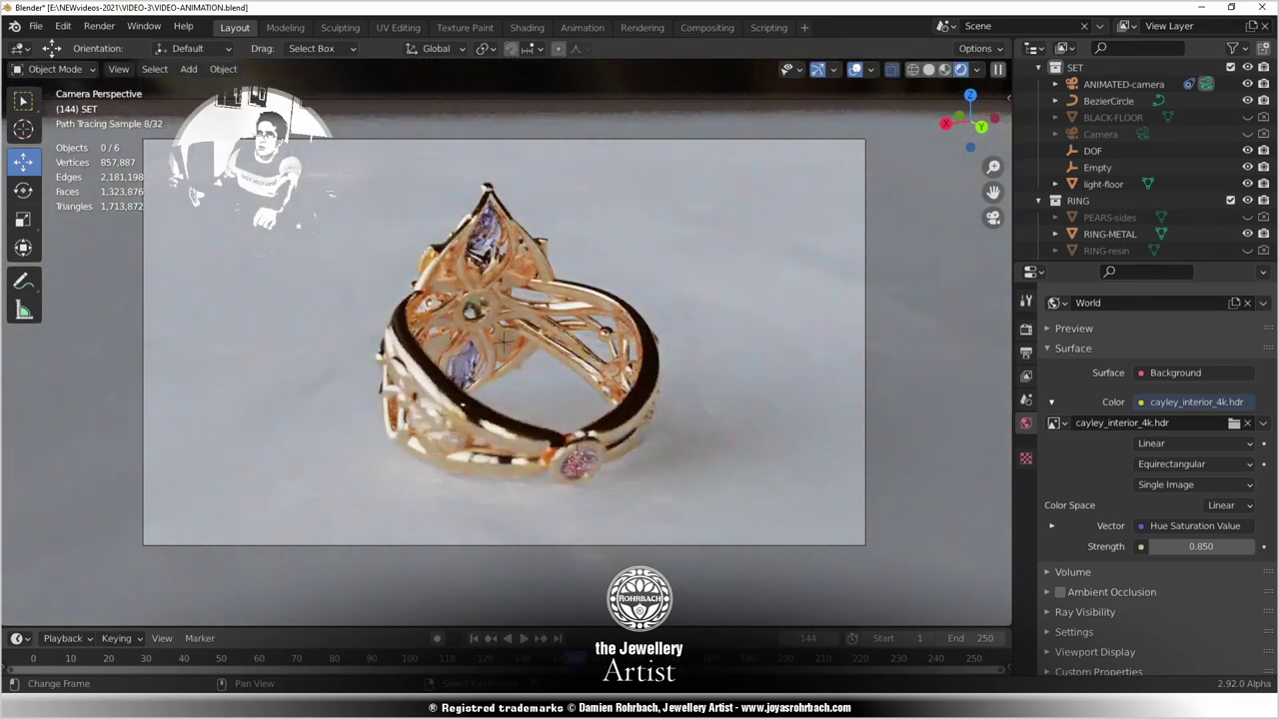
click(673, 661)
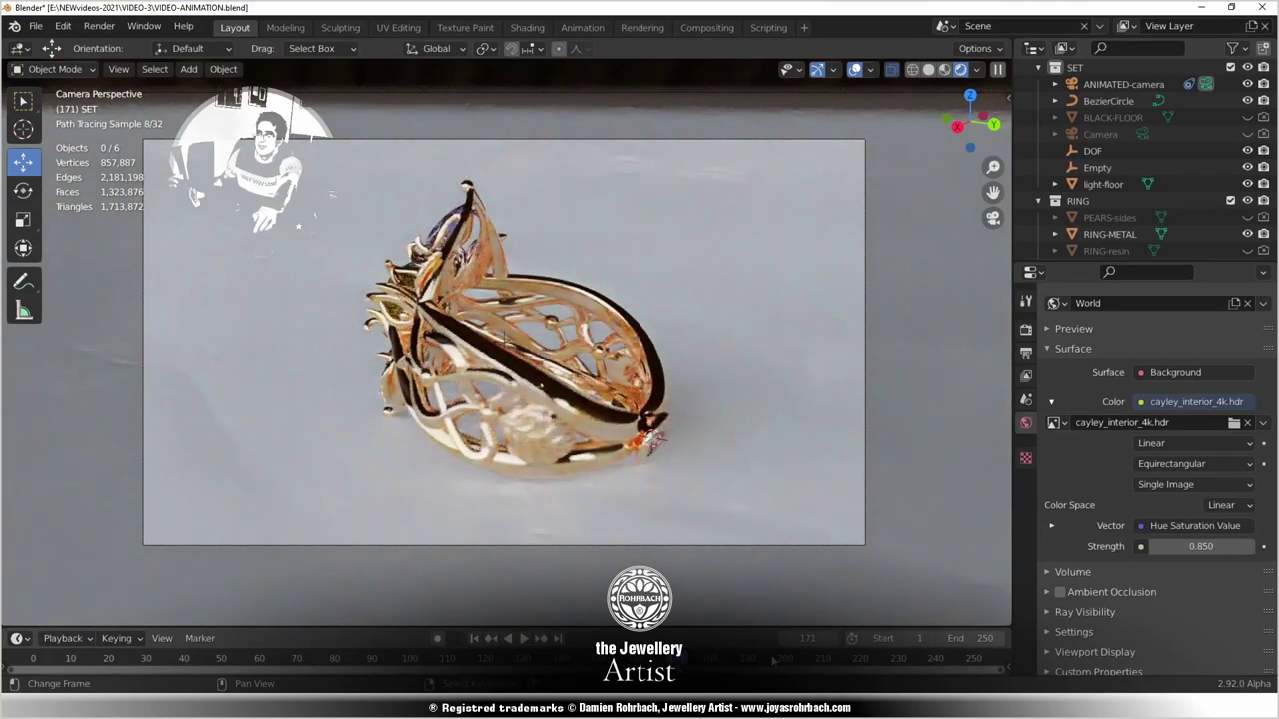
click(772, 662)
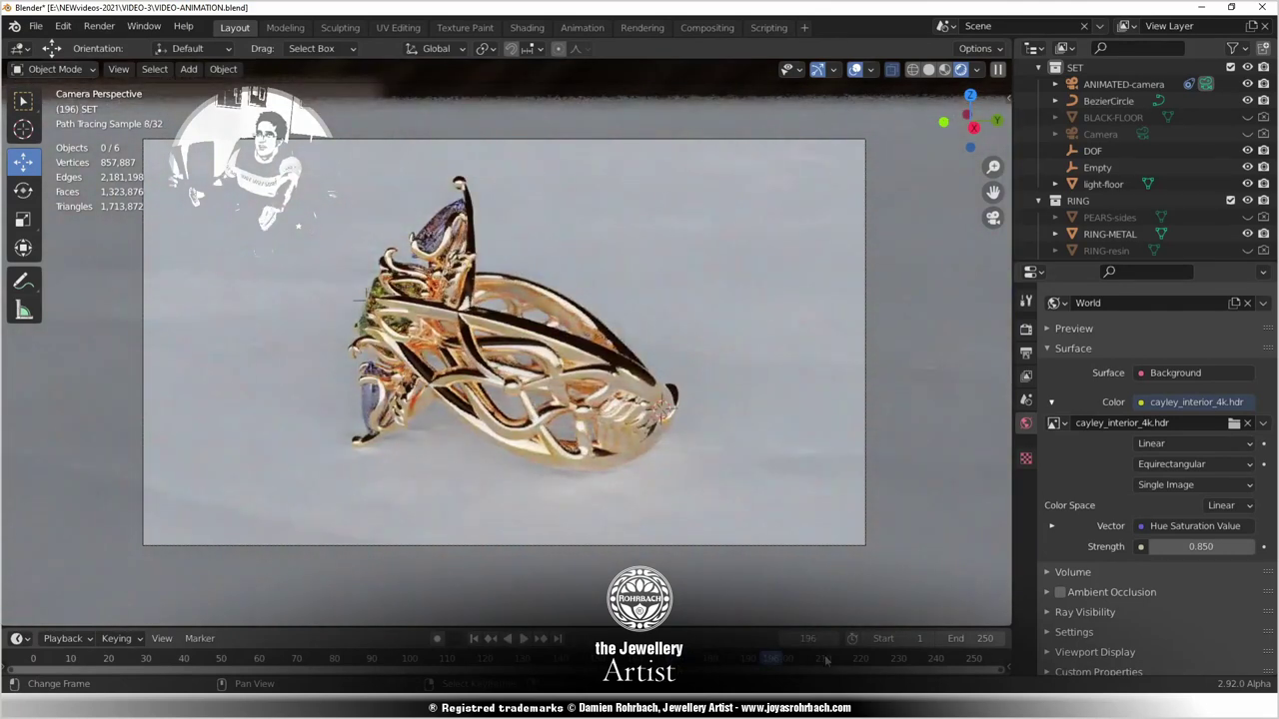
Continue to frames 221 and 238, ending at frame 252 with the ring facing front.
scroll(455, 414, up, 8)
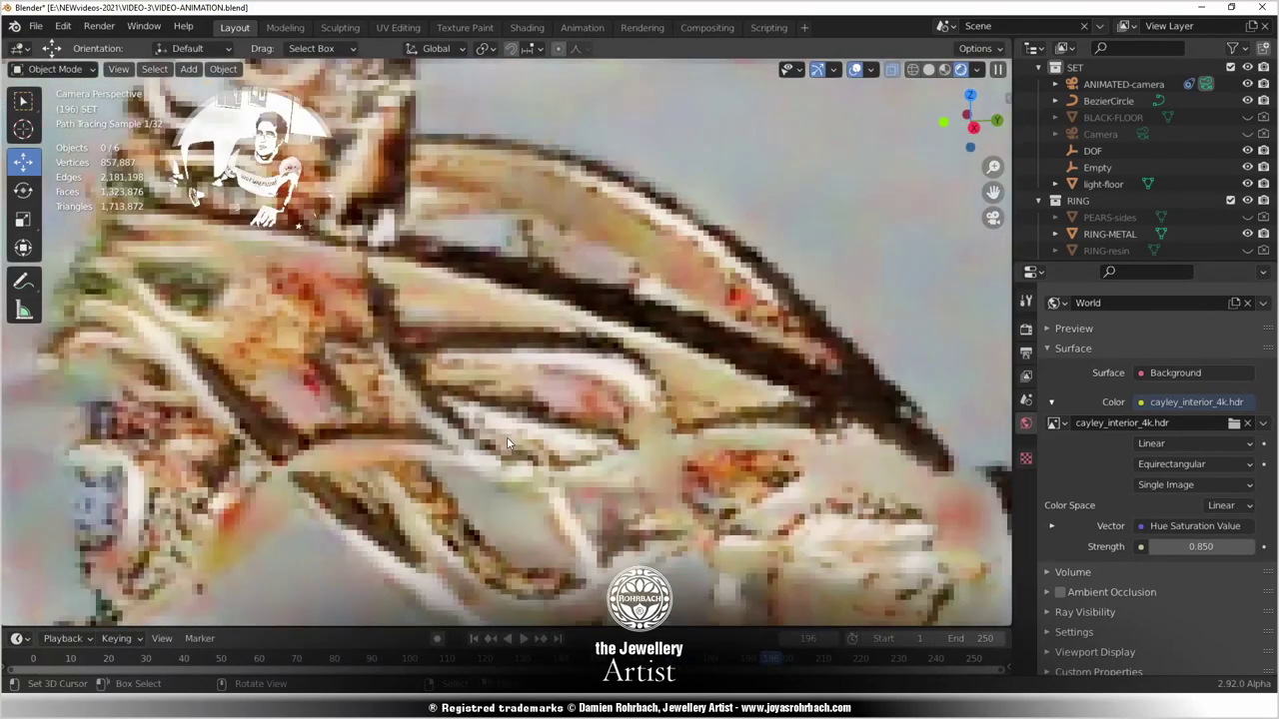
scroll(506, 437, up, 3)
scroll(506, 436, down, 4)
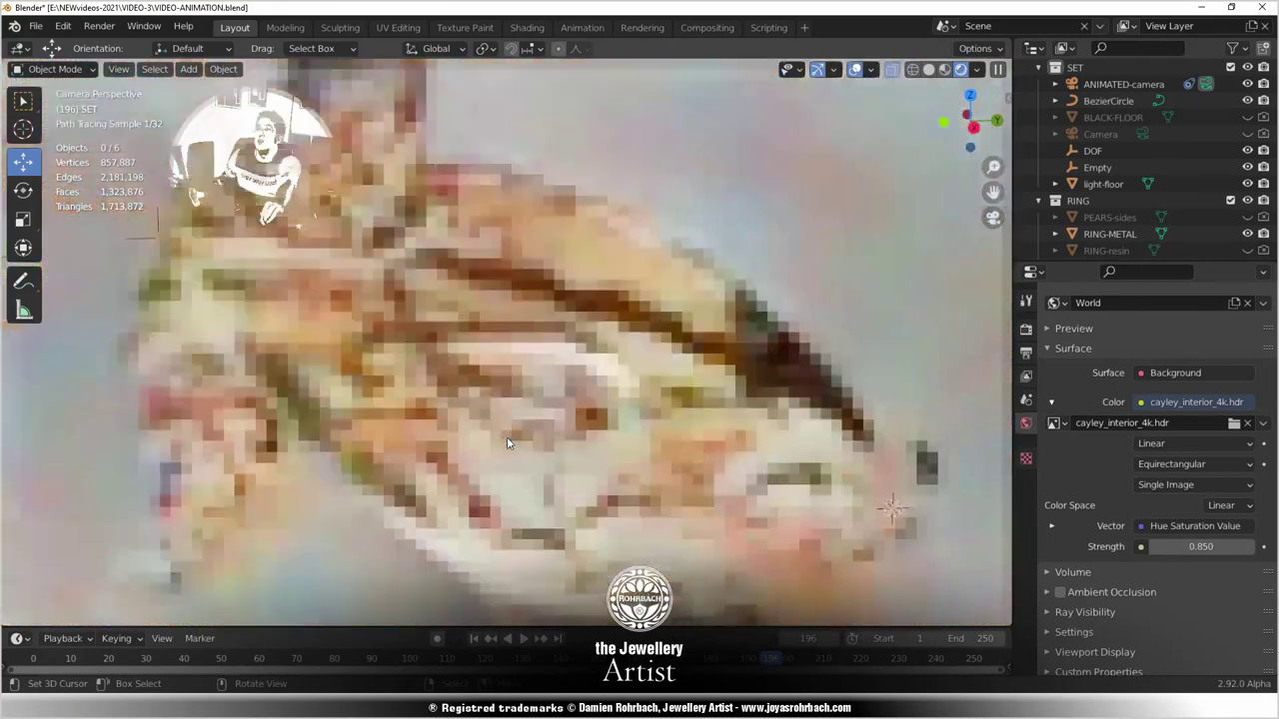
scroll(507, 443, down, 7)
click(865, 662)
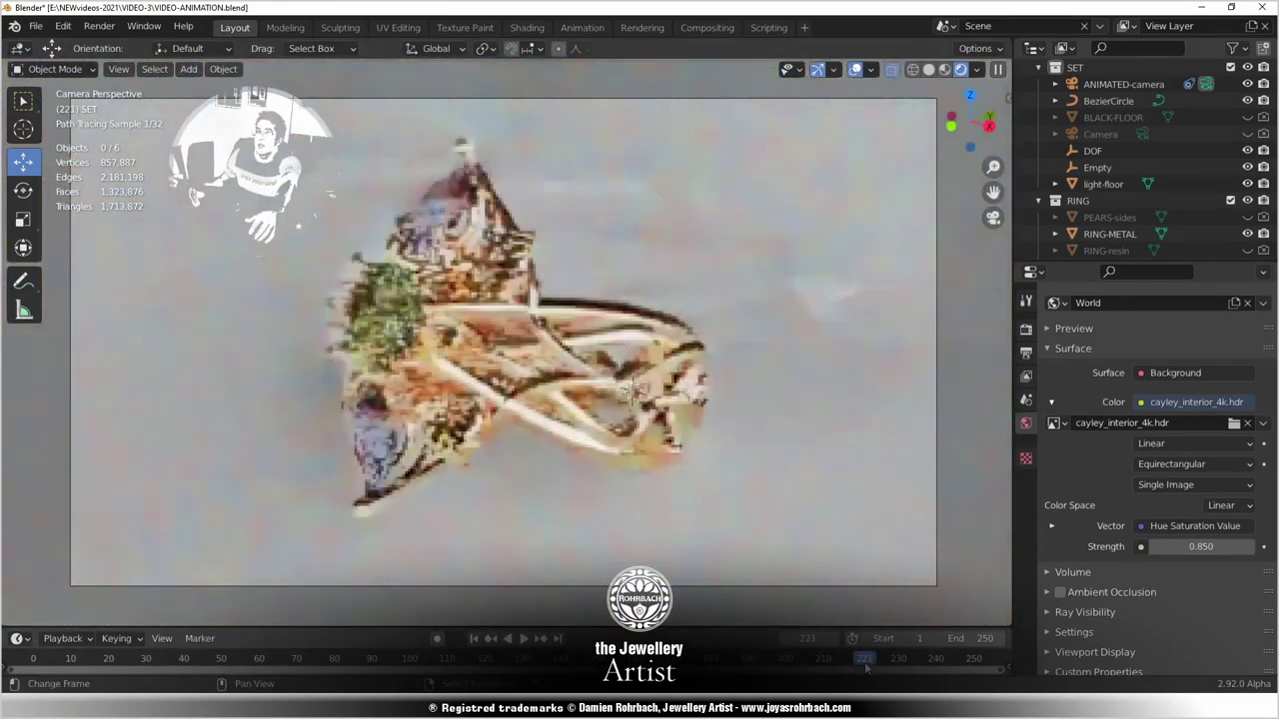
click(928, 661)
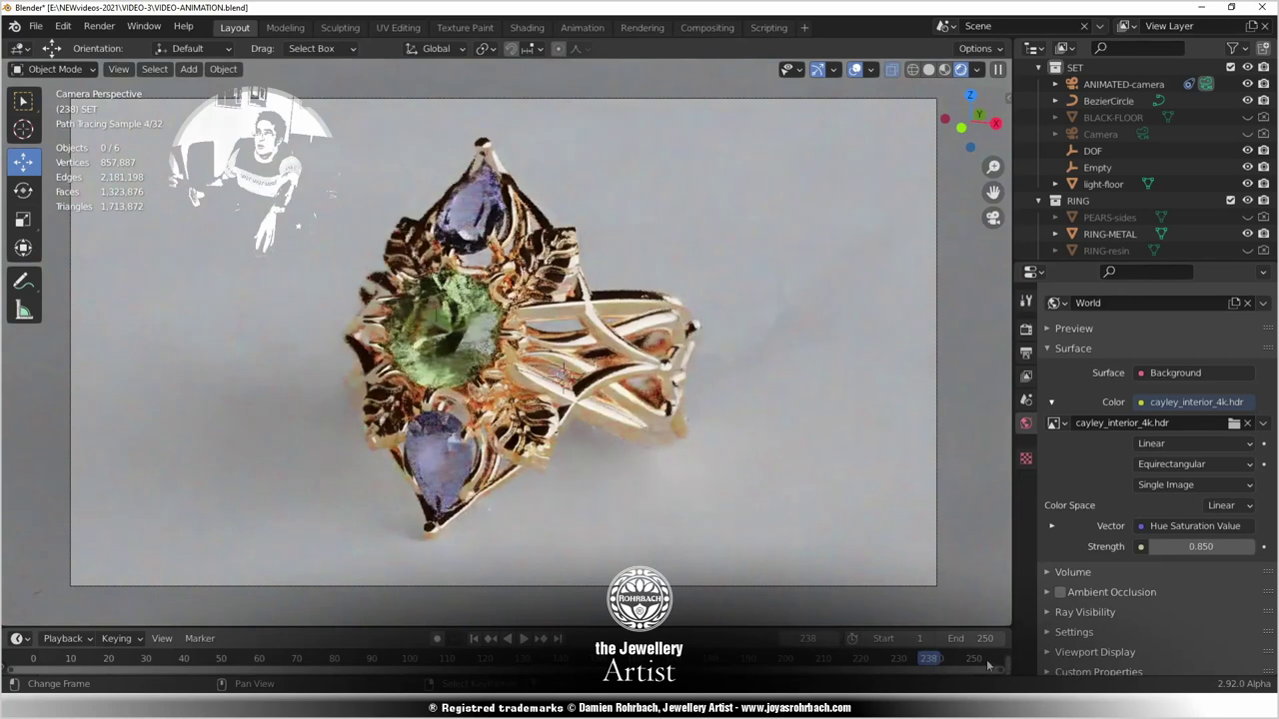
click(983, 662)
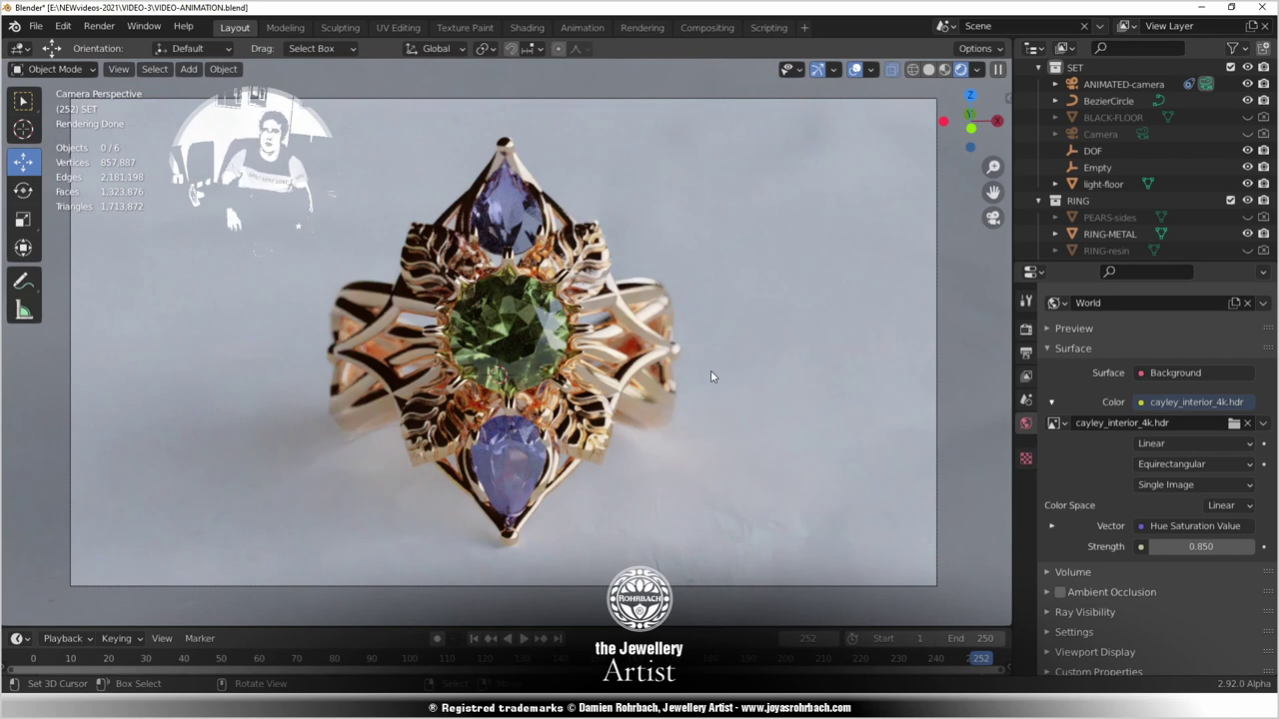
Show the Output Properties and scroll to the PNG output panel for frames 1–250.
click(1026, 353)
scroll(1050, 603, down, 4)
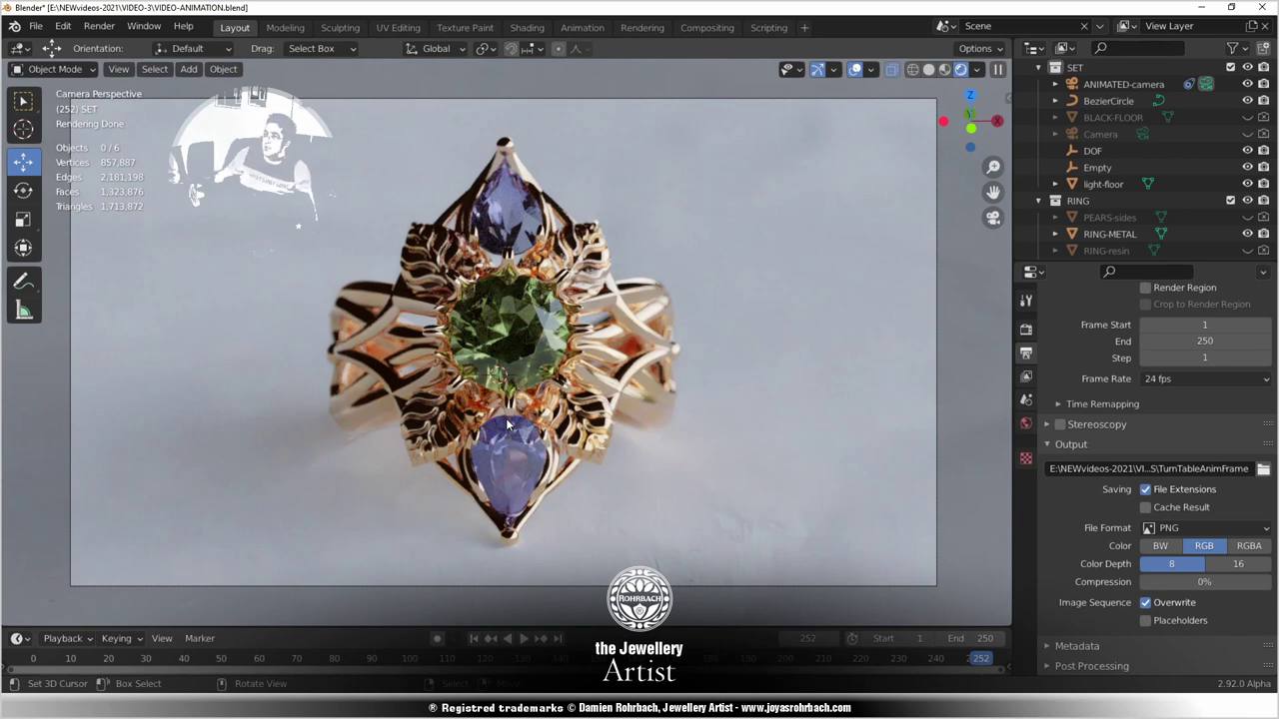
Preview the turntable from frame 4 through 34, 106, 145, 189, 215, 231, 244 to frame 252.
click(70, 660)
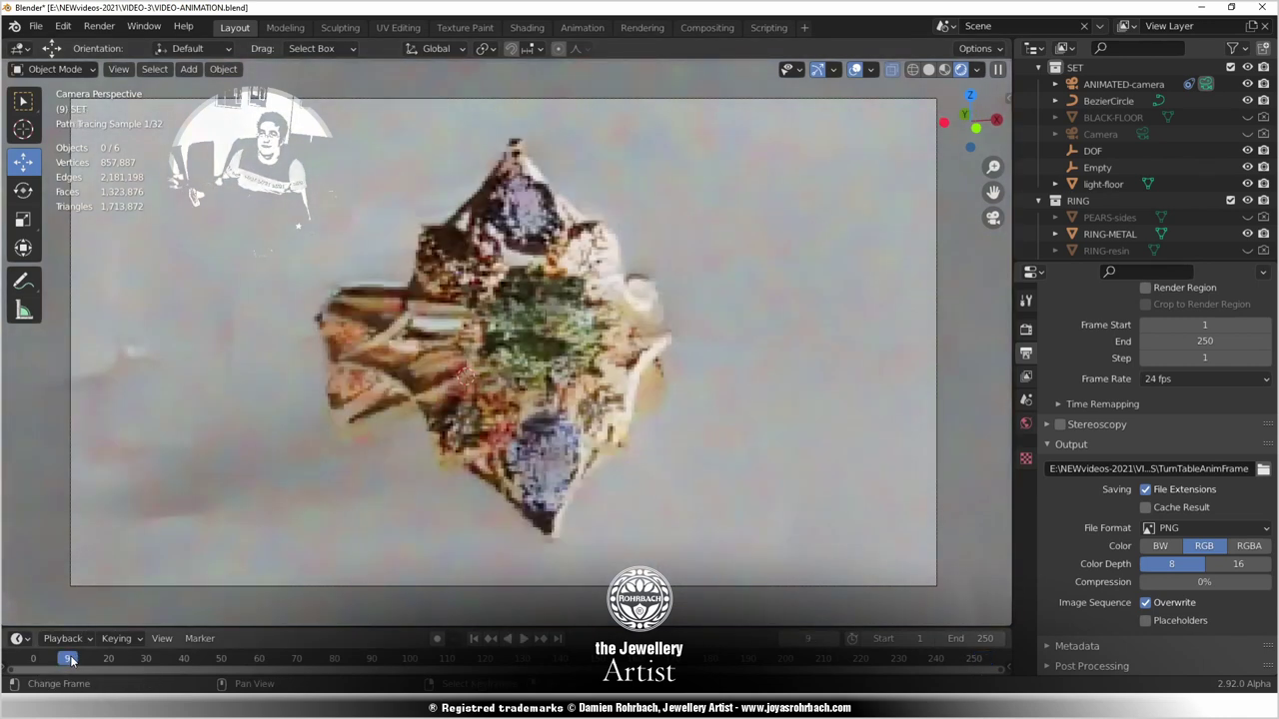
click(48, 661)
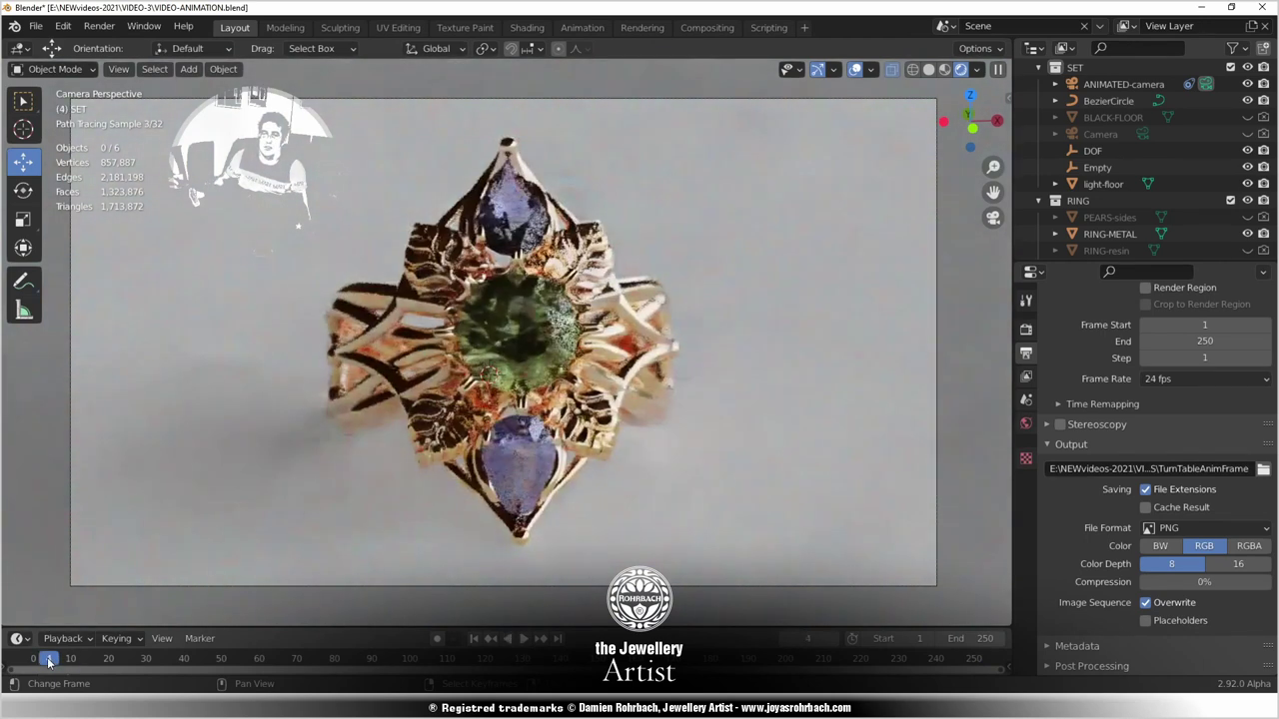
click(162, 661)
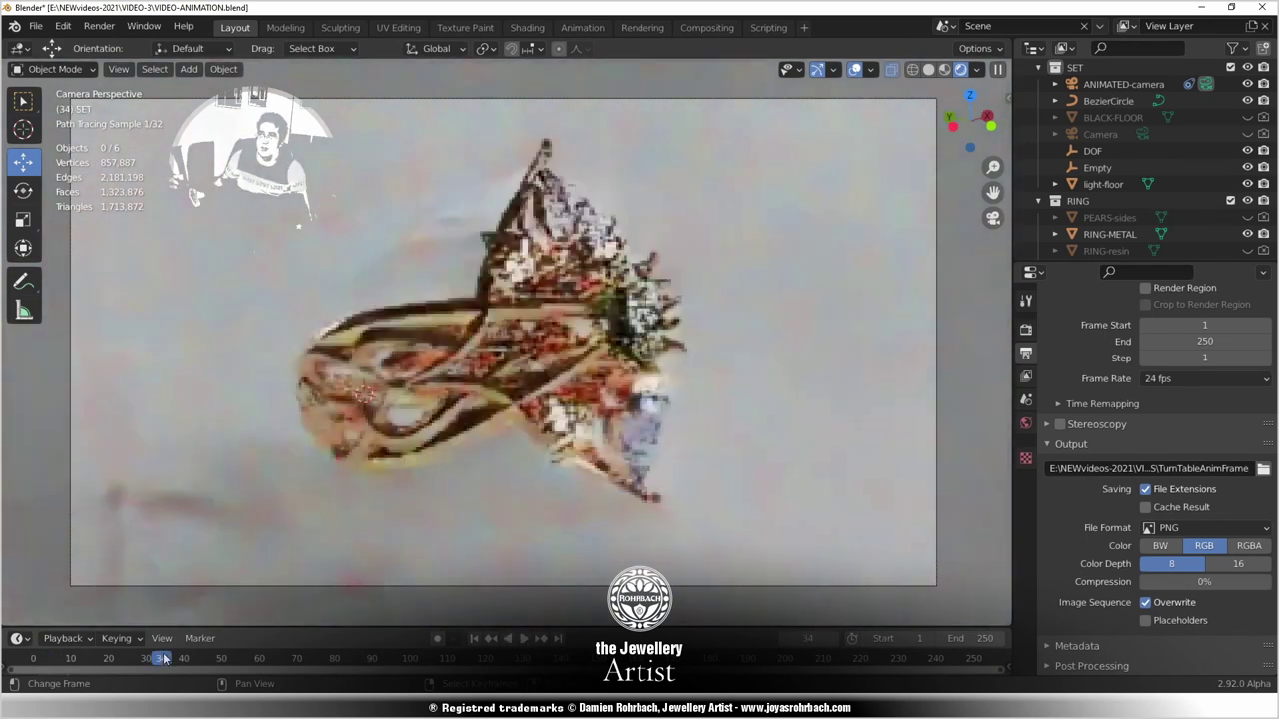
click(287, 661)
click(433, 661)
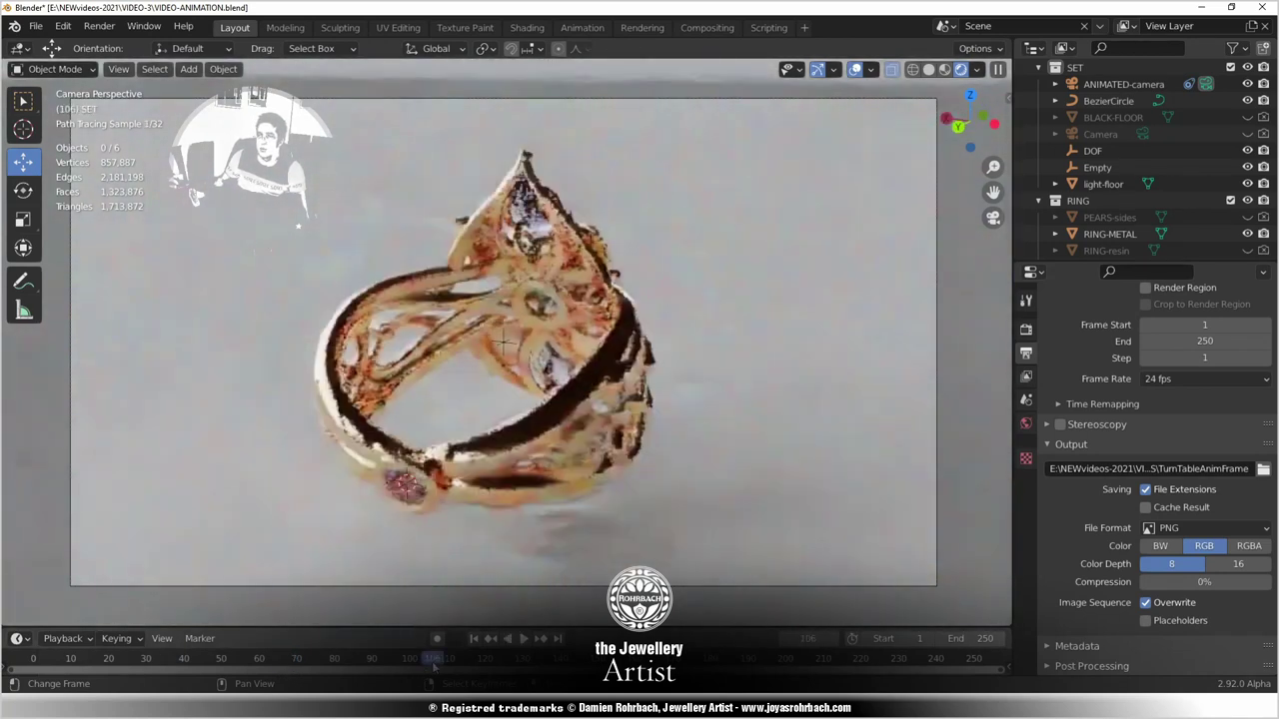
click(579, 661)
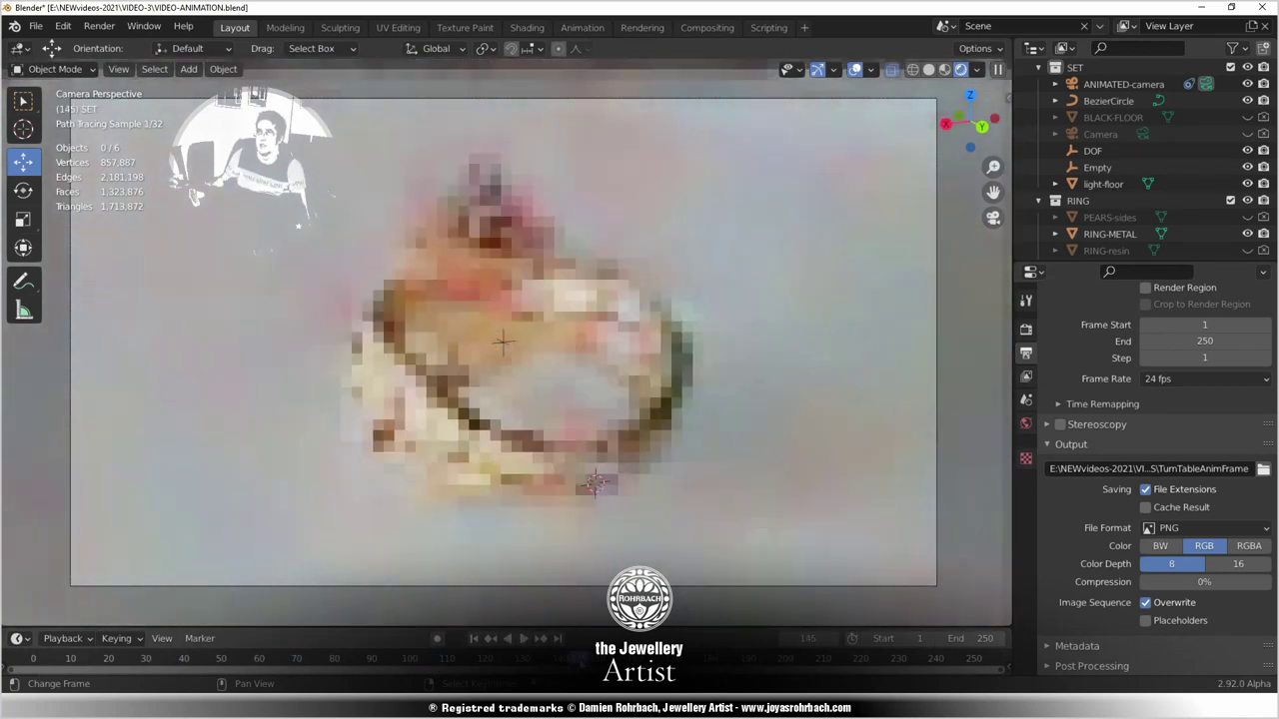
click(744, 662)
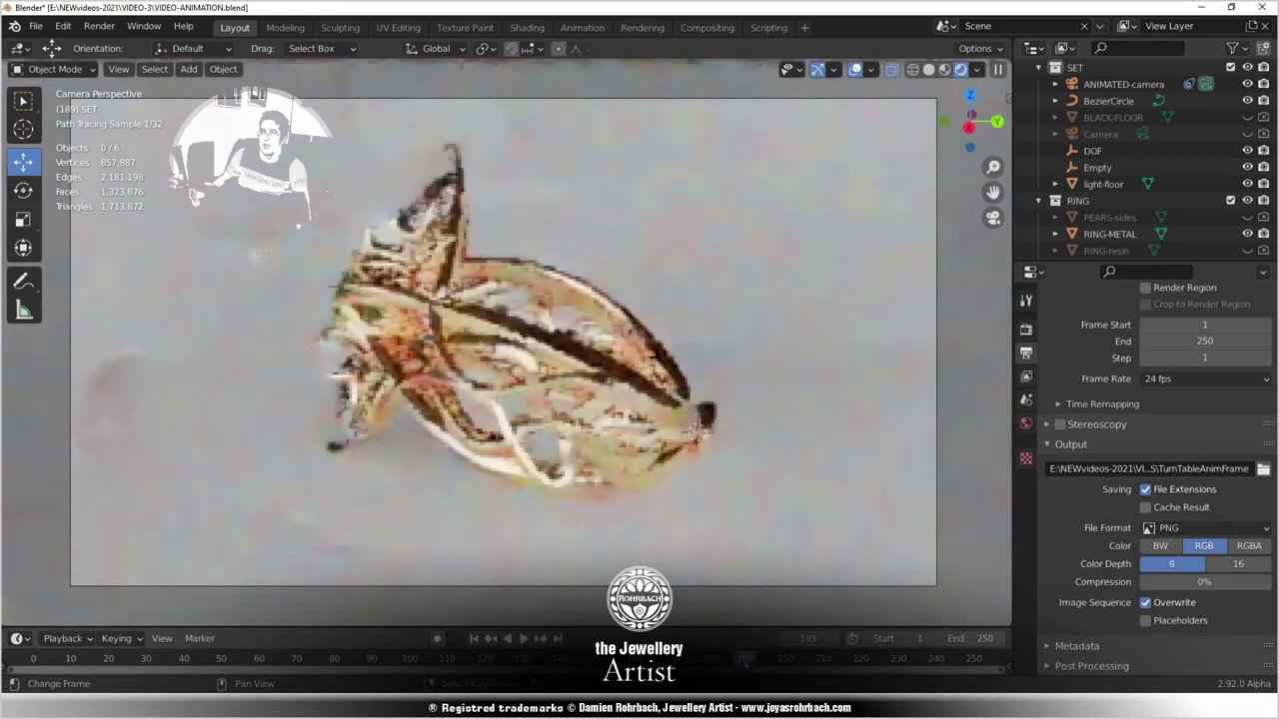
click(844, 661)
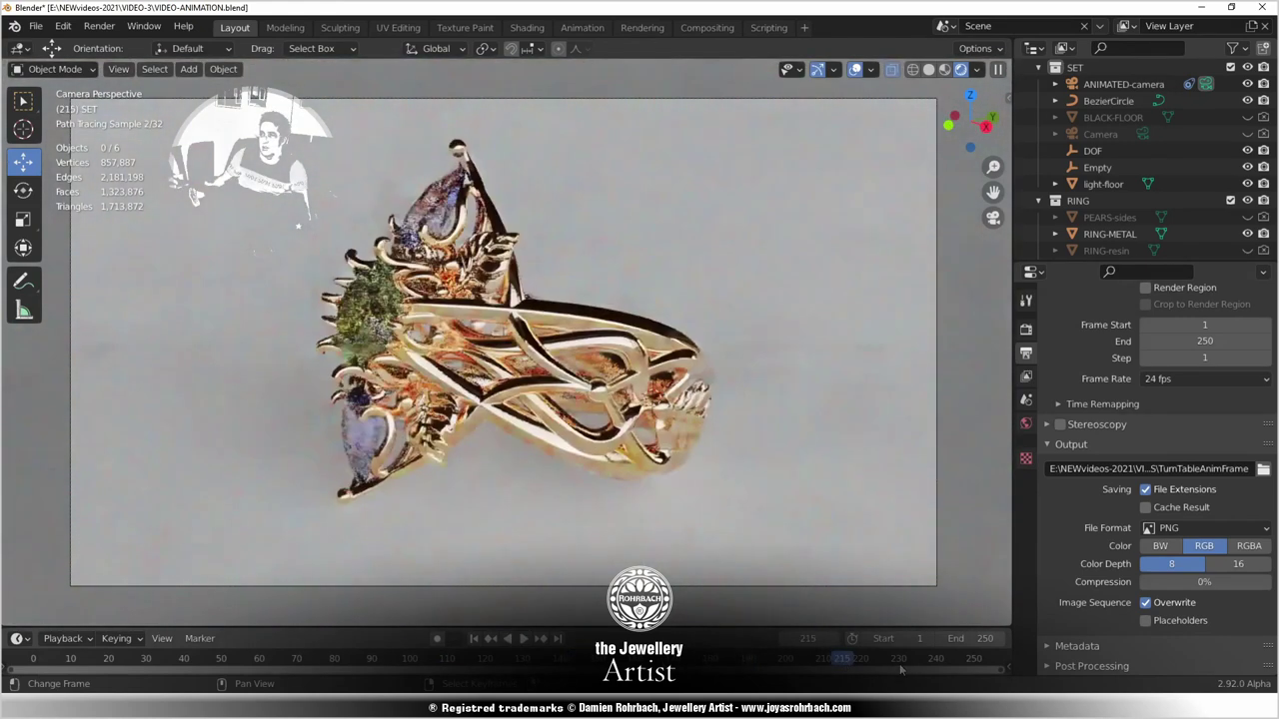
click(902, 661)
click(953, 661)
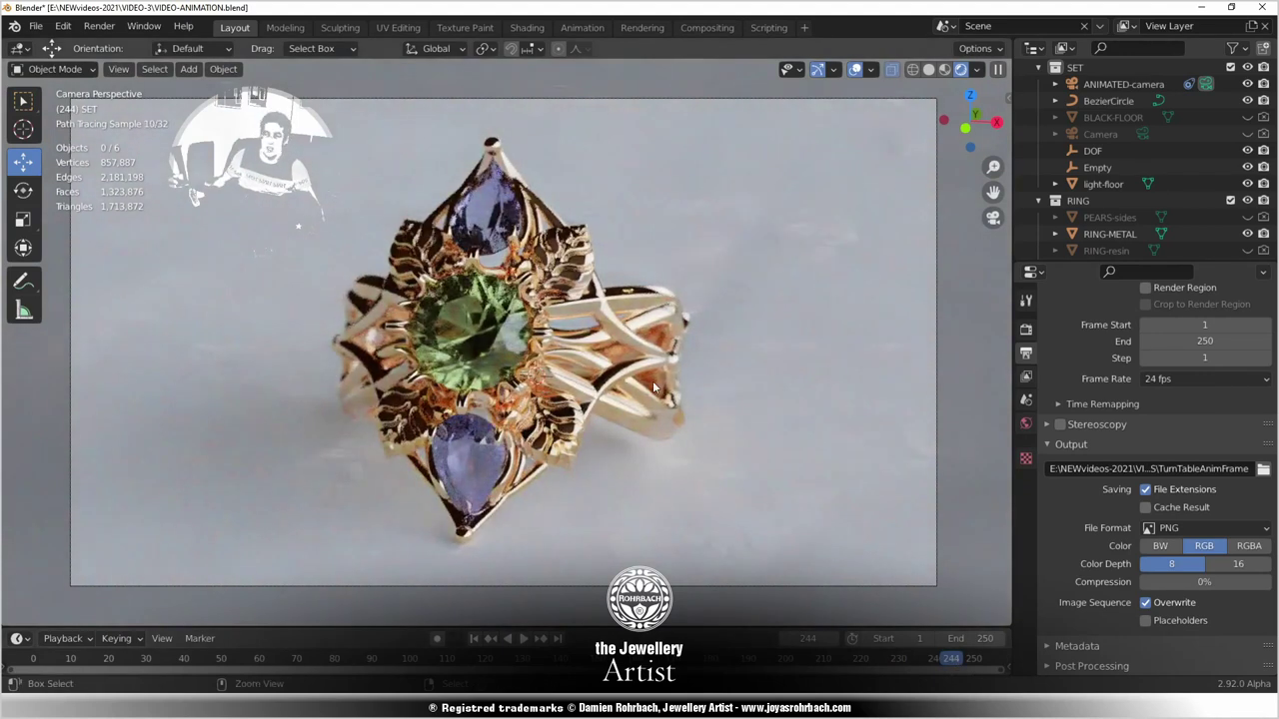
click(980, 660)
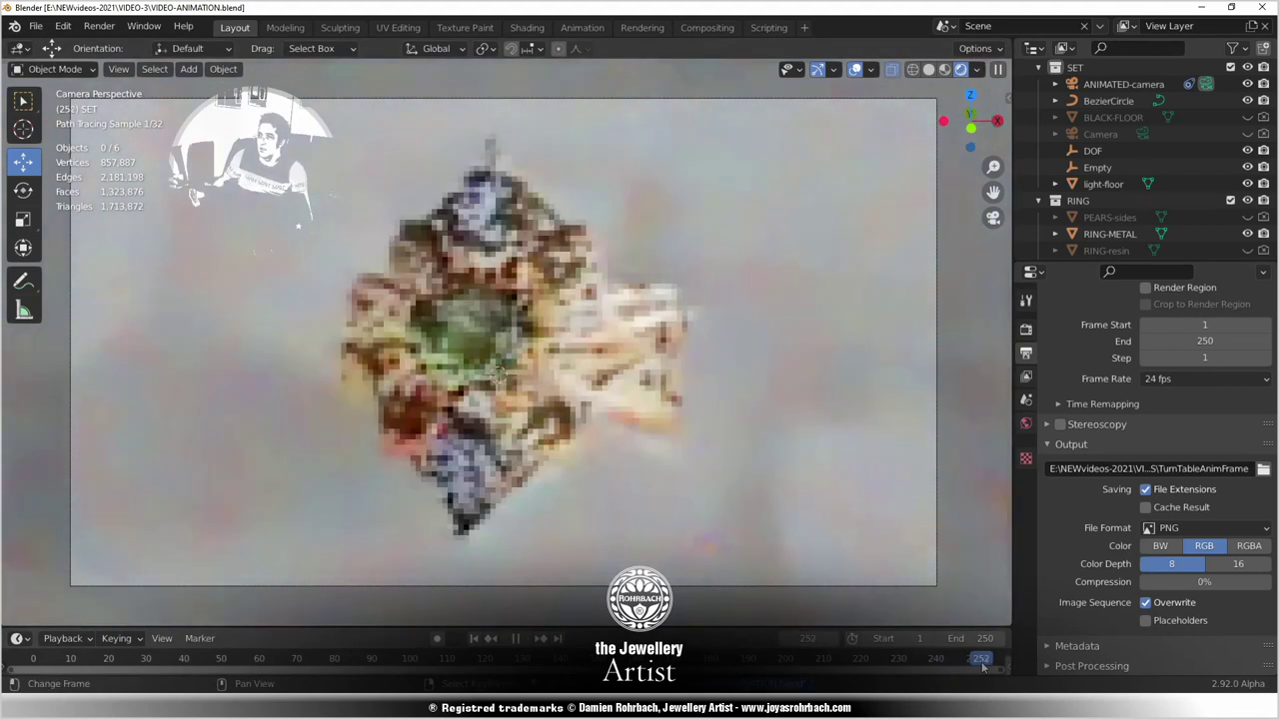